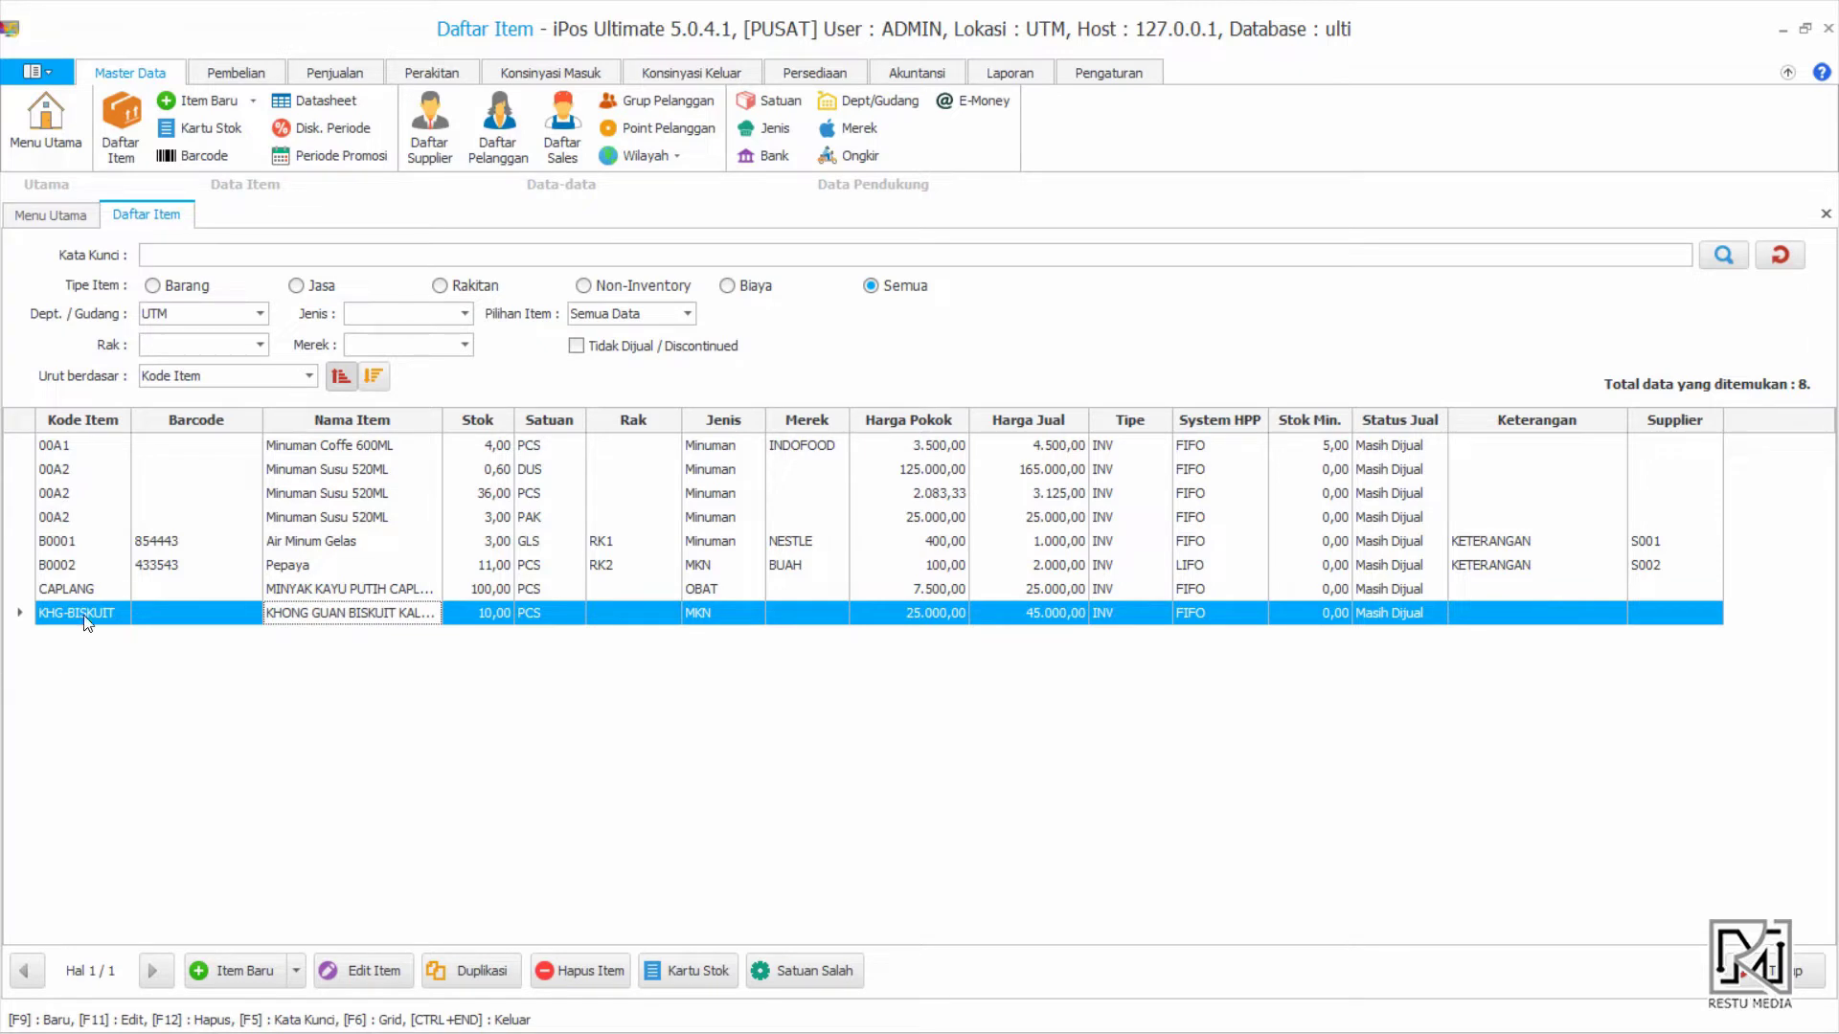
Examine the item list, comparing single-unit items with the Minuman Susu 520ML rows and their stock and units
left_click(349, 591)
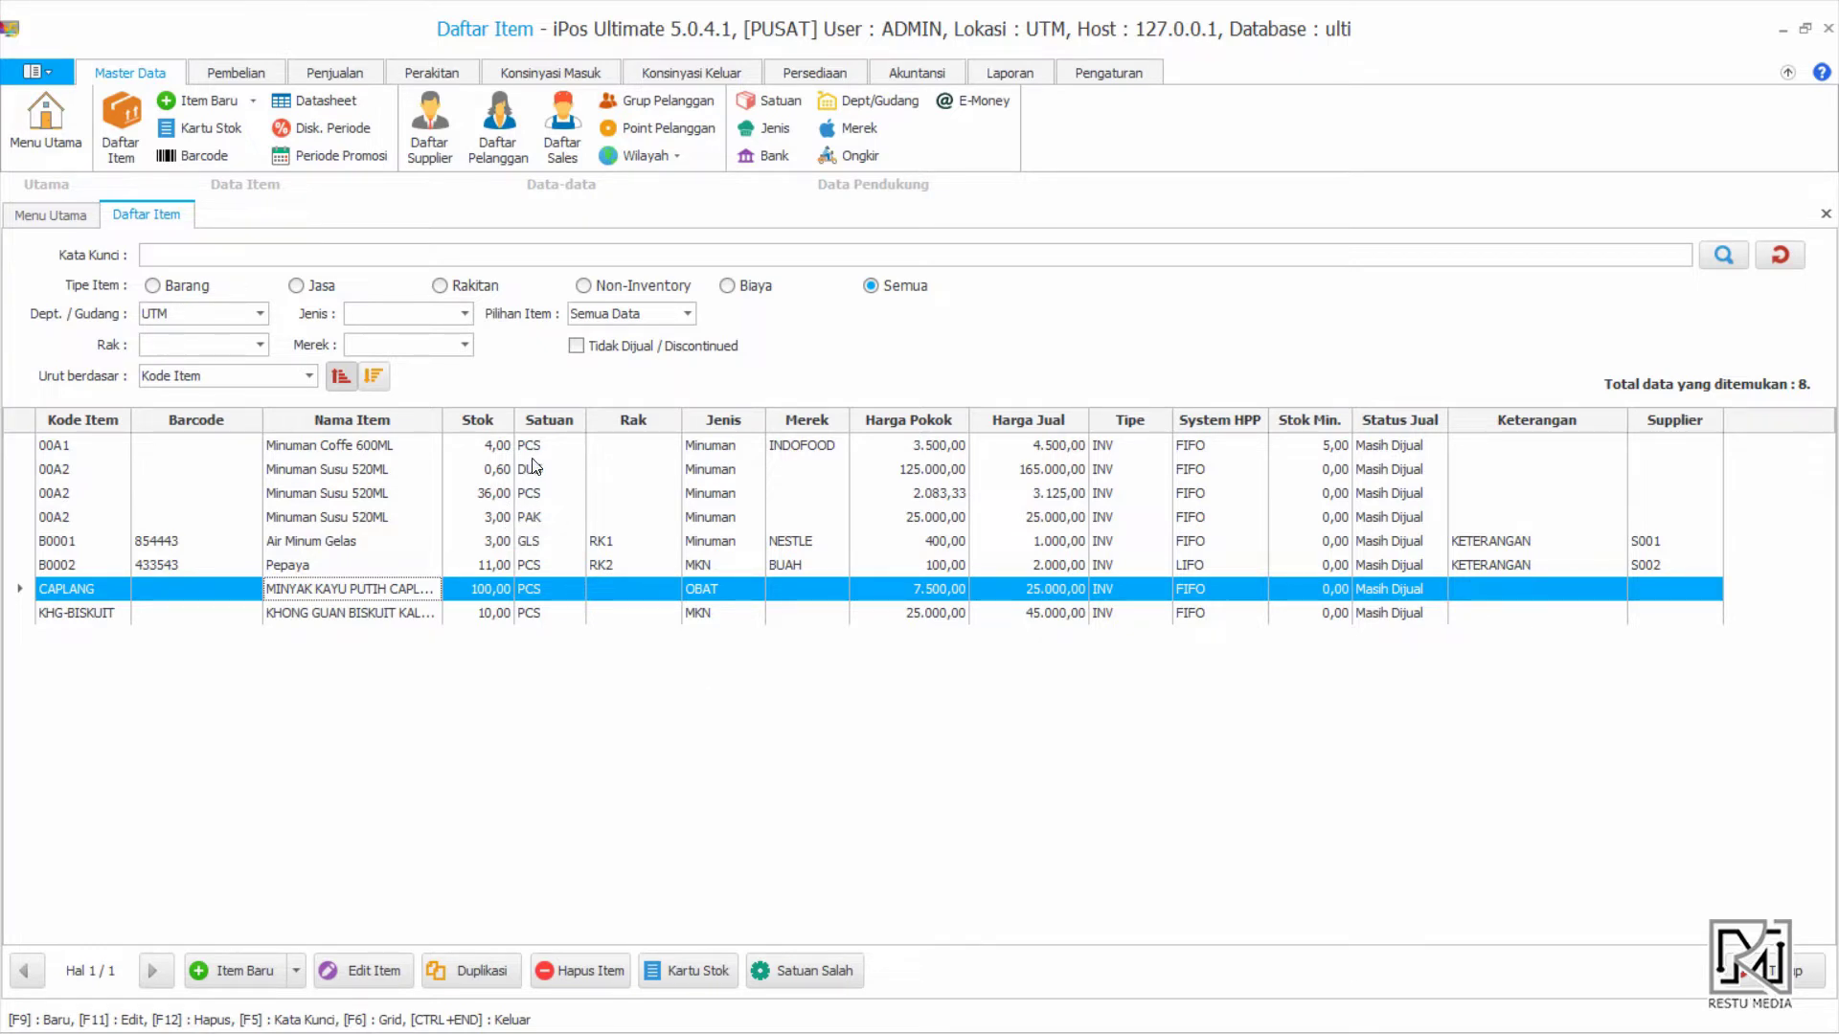
left_click(366, 517)
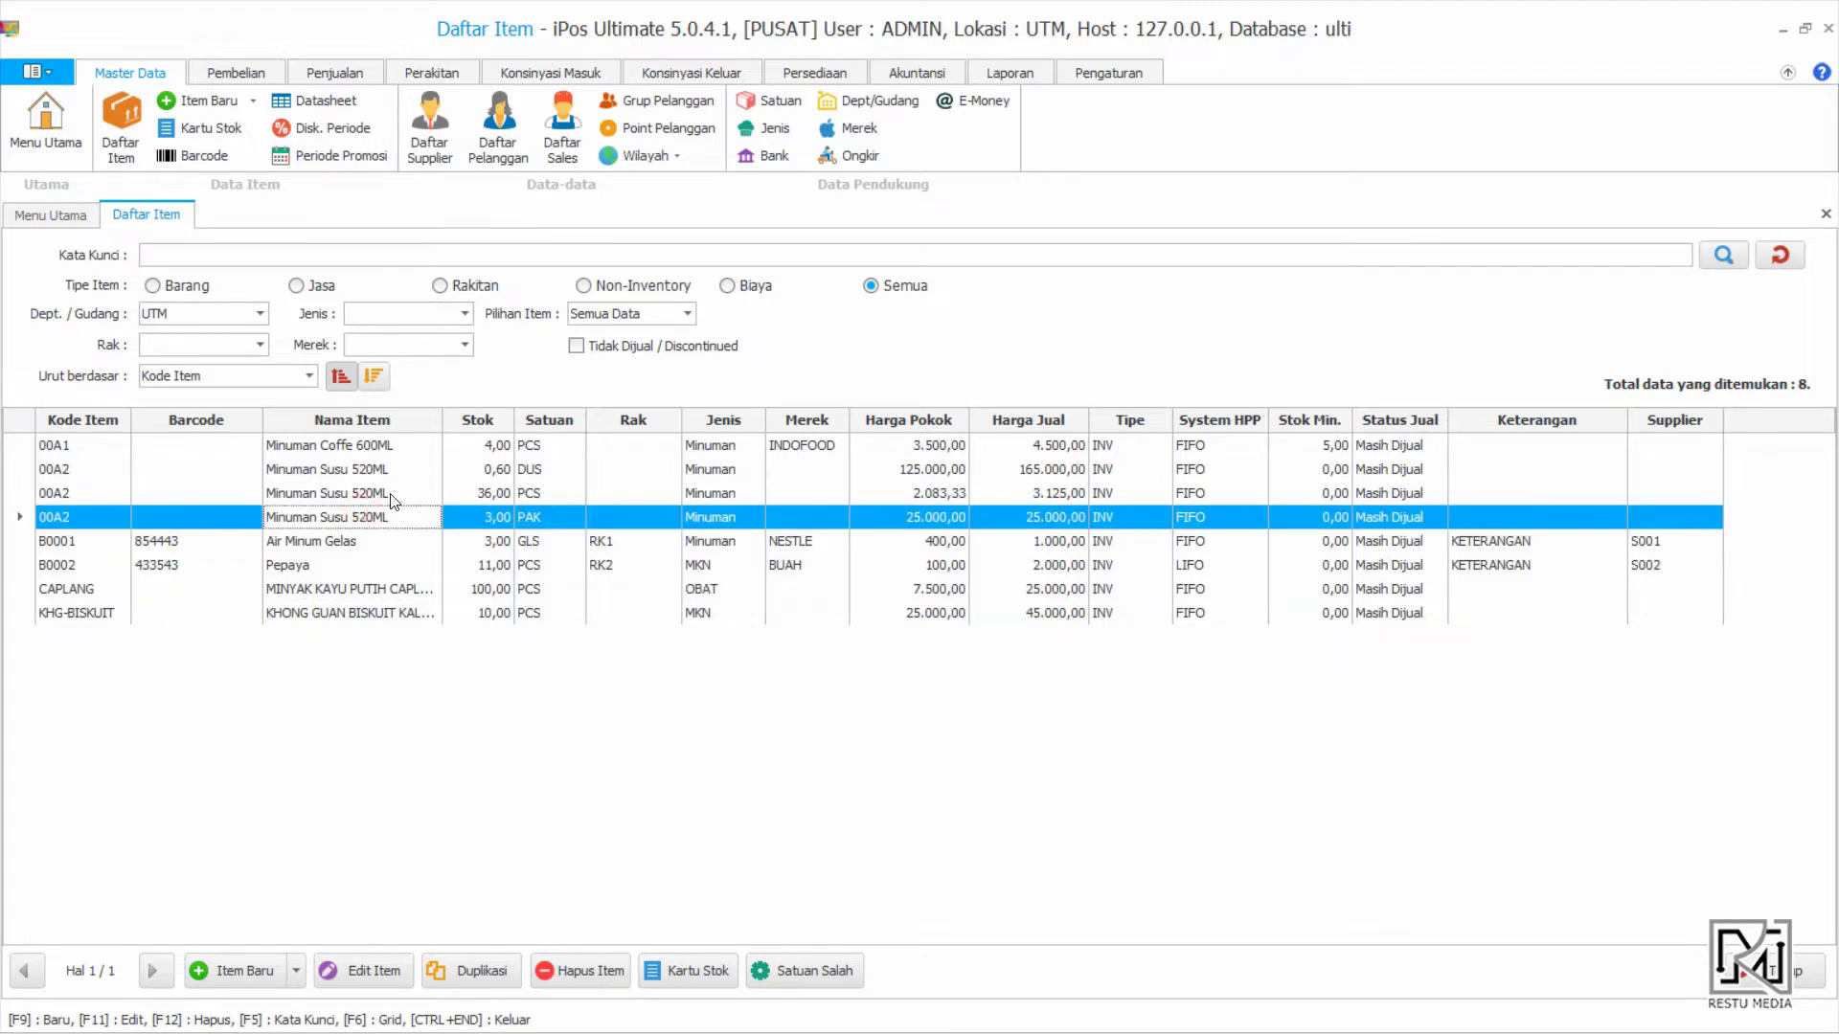
left_click(395, 493)
left_click(398, 469)
left_click(488, 495)
left_click(506, 518)
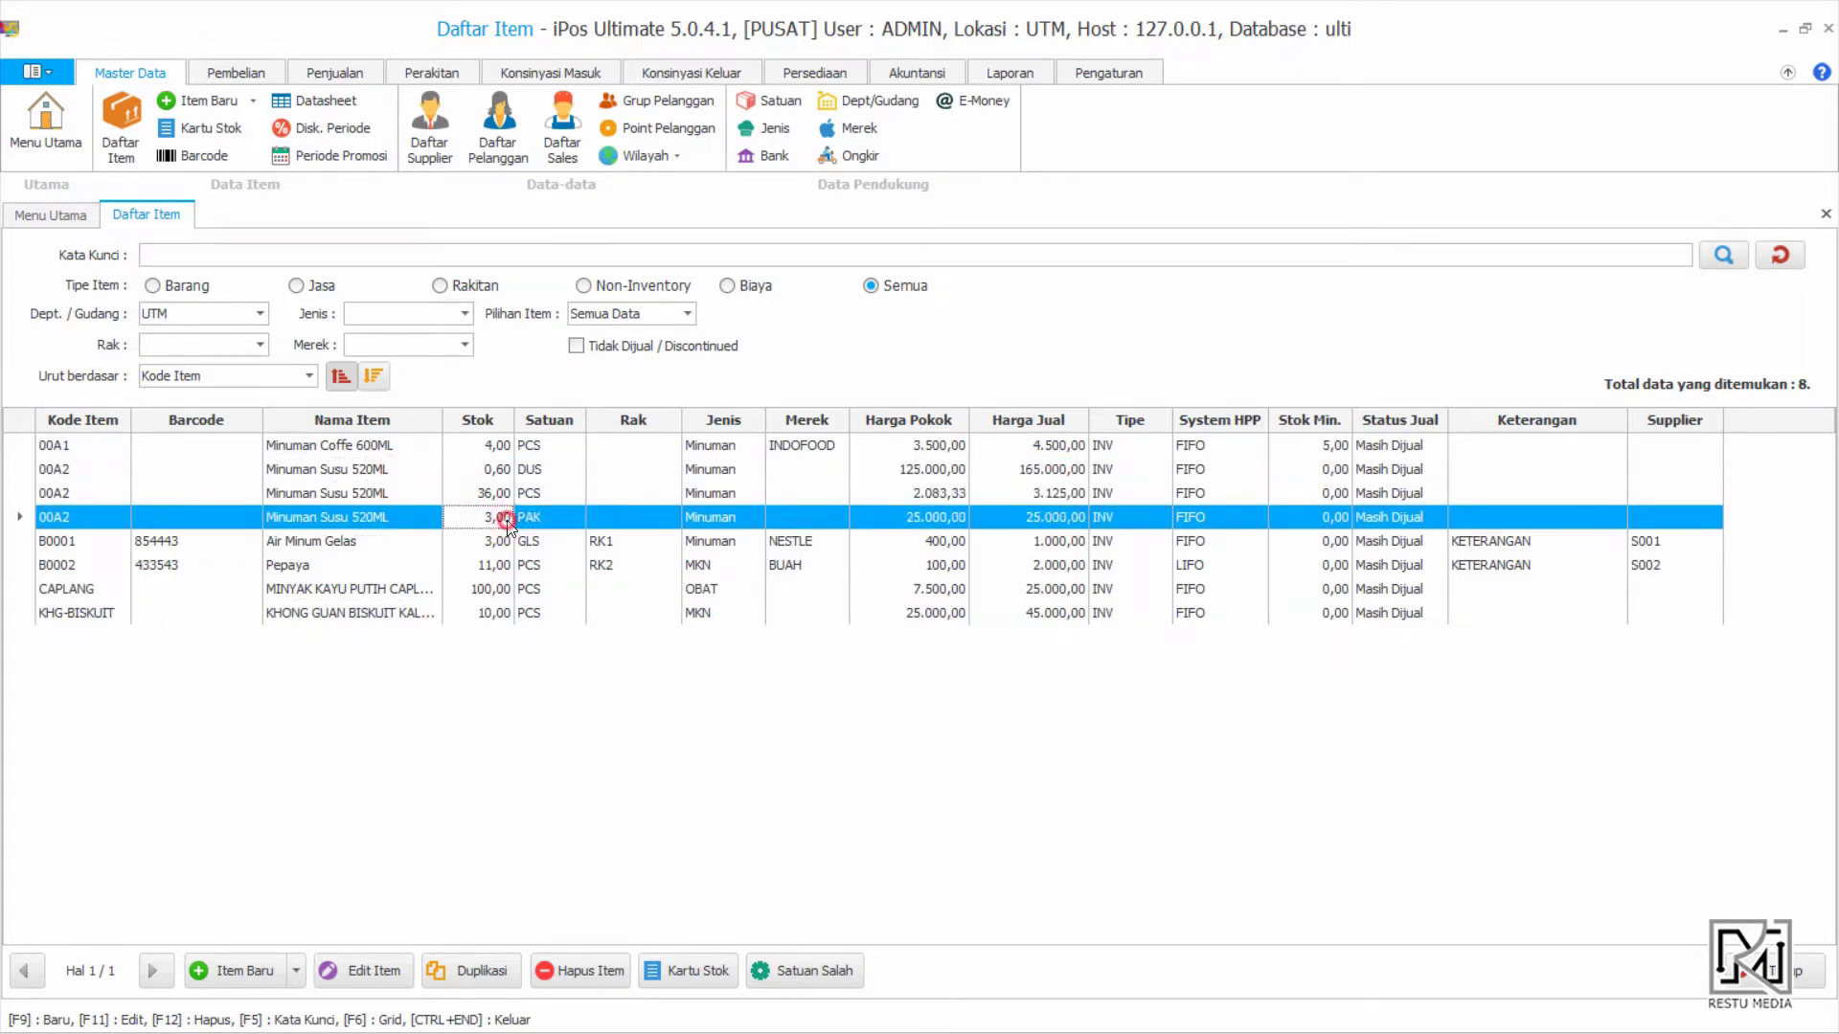
left_click(491, 446)
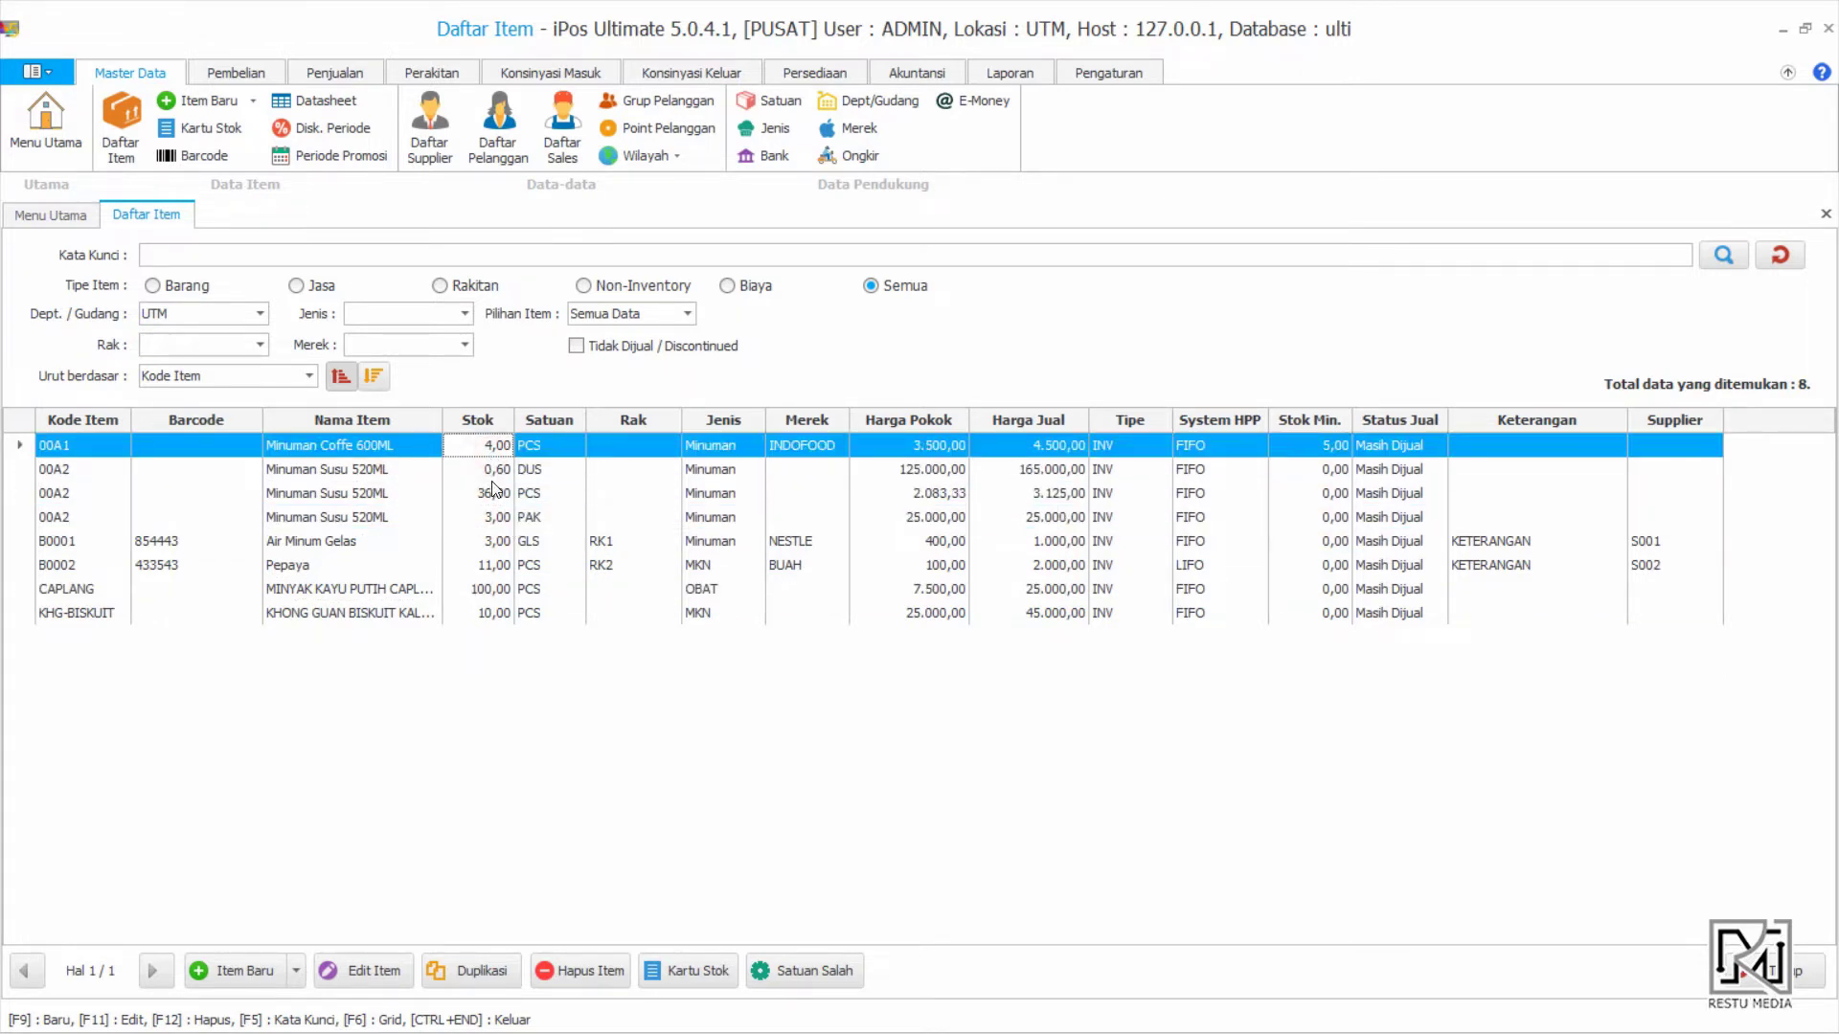
left_click(398, 605)
left_click(399, 591)
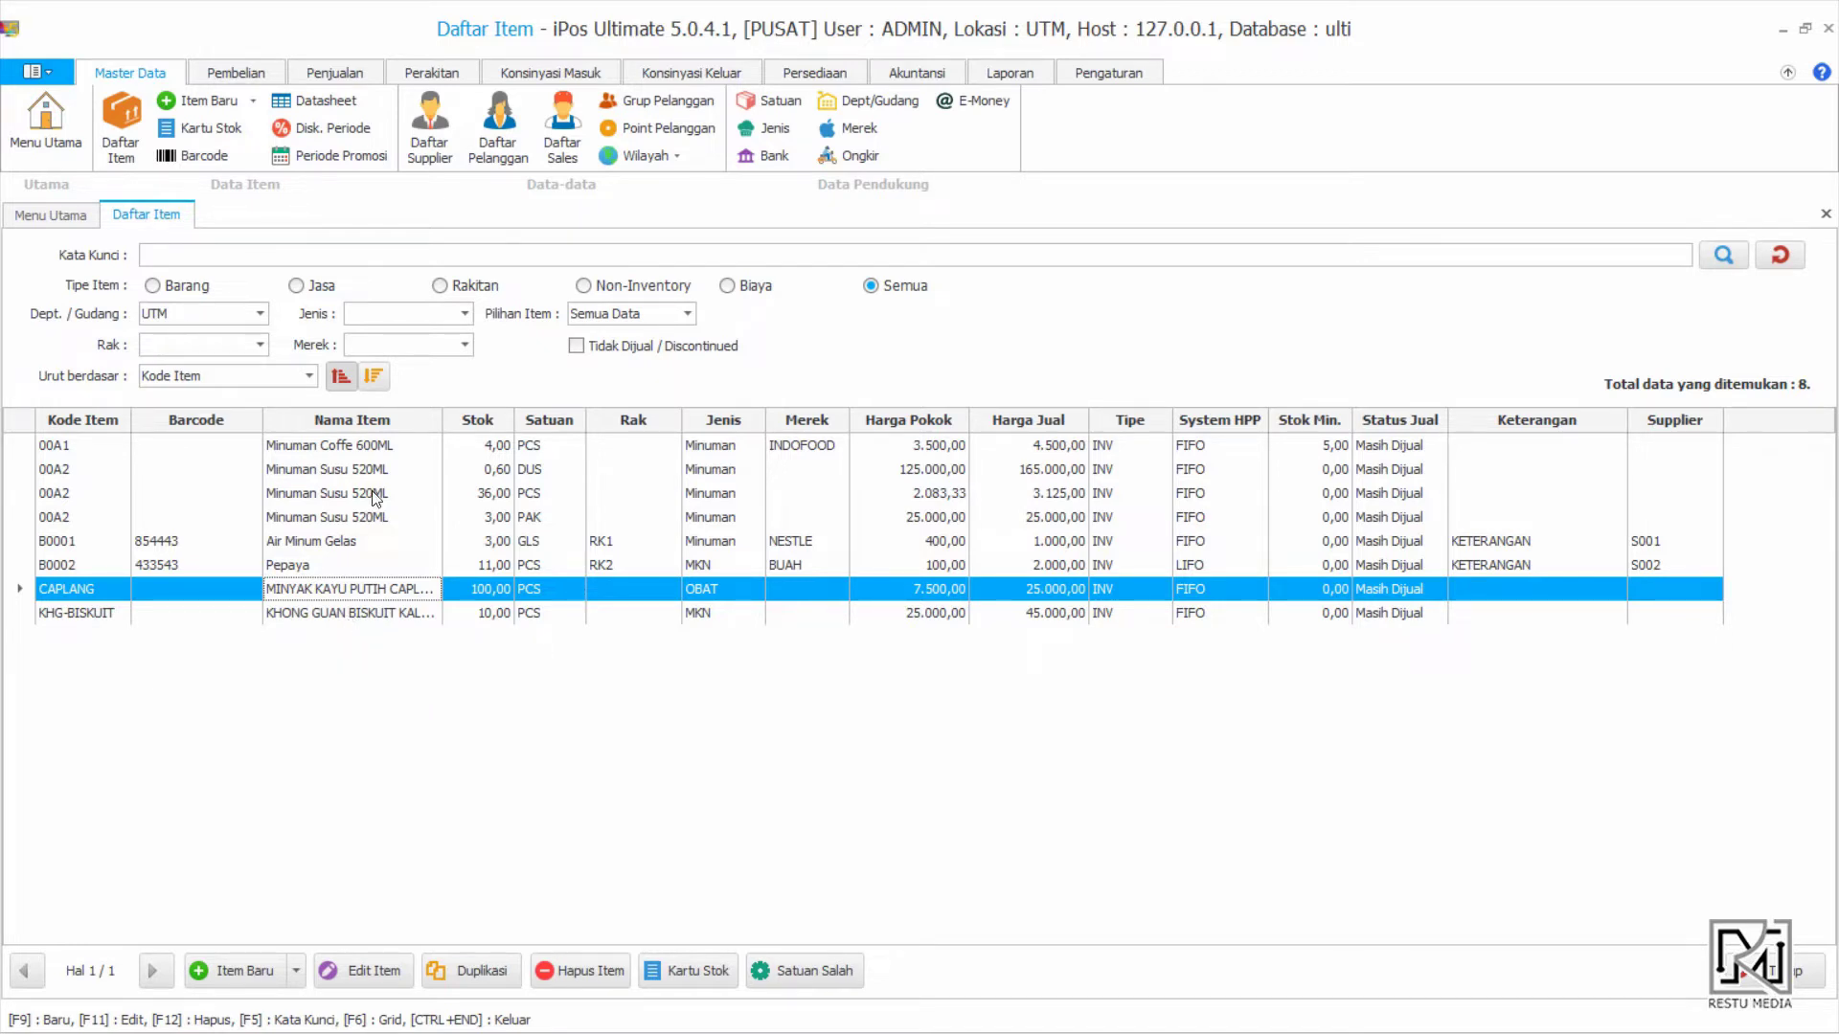
left_click(400, 449)
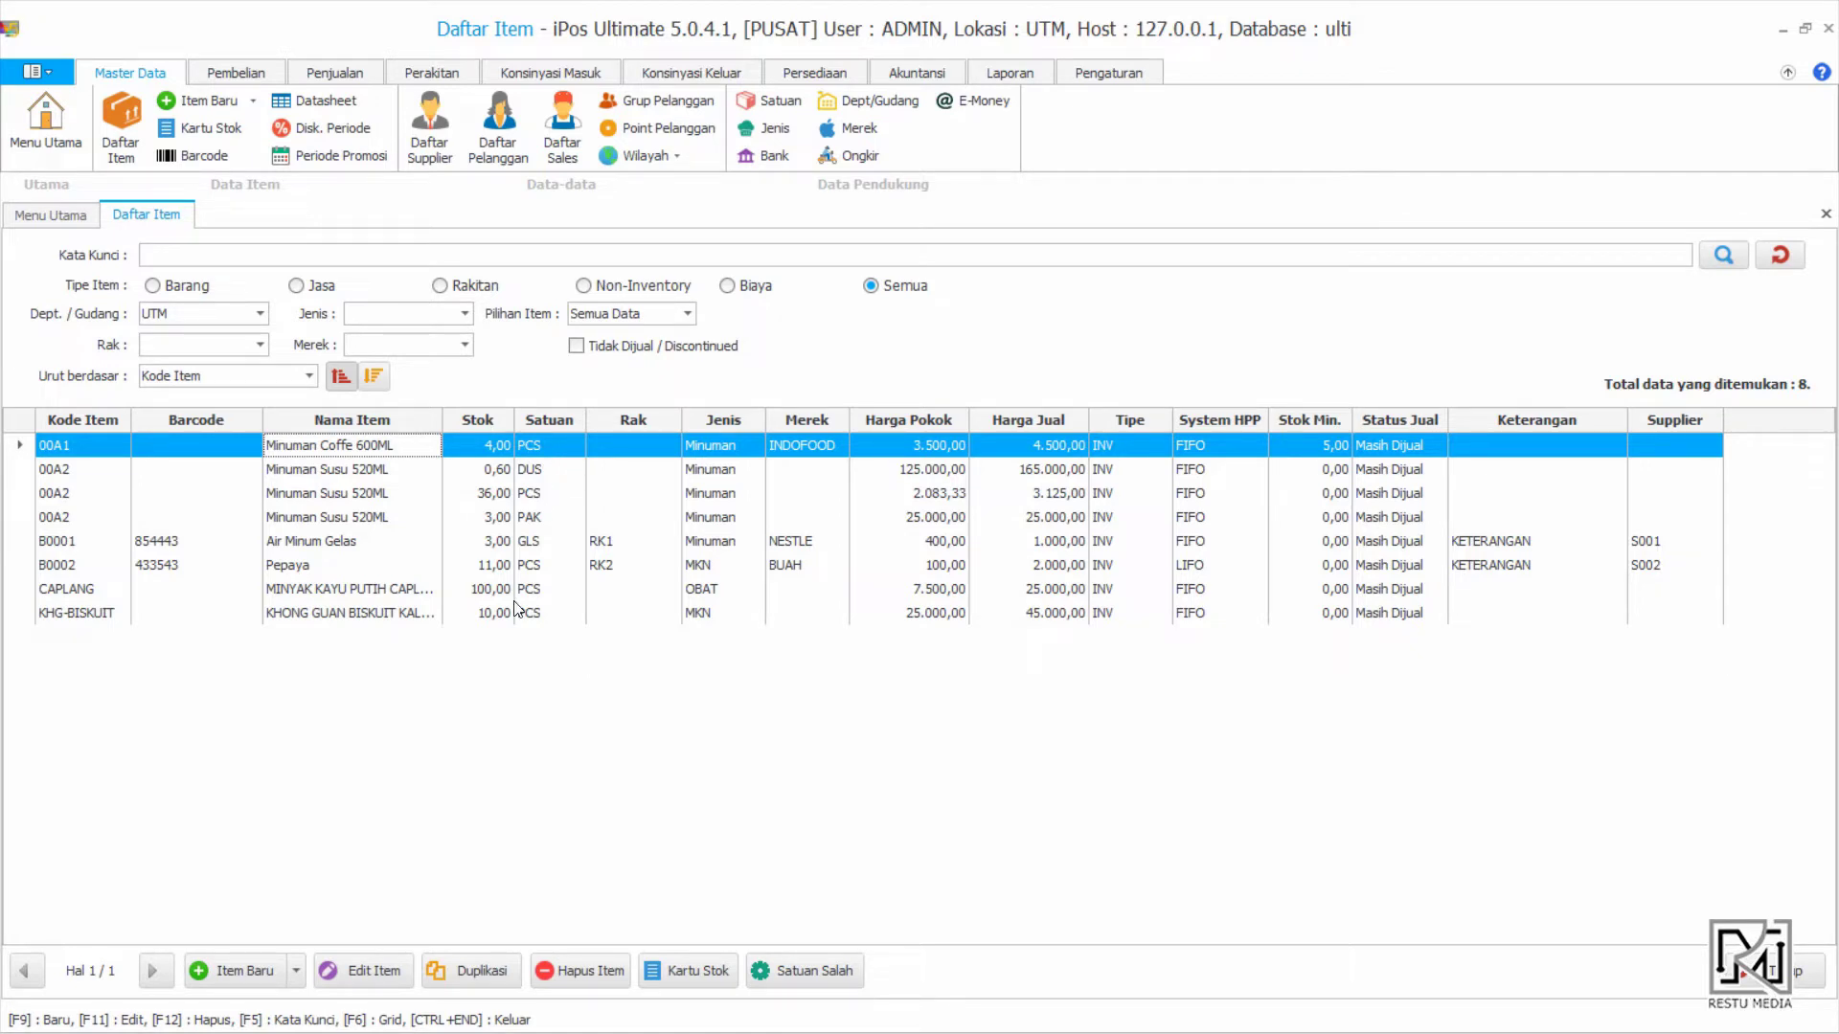
Open item 00A1 for editing, enable selling price selection at transaction time, and base the selling price on units (Bedasarkan Satuan)
left_click(334, 448)
left_click(362, 952)
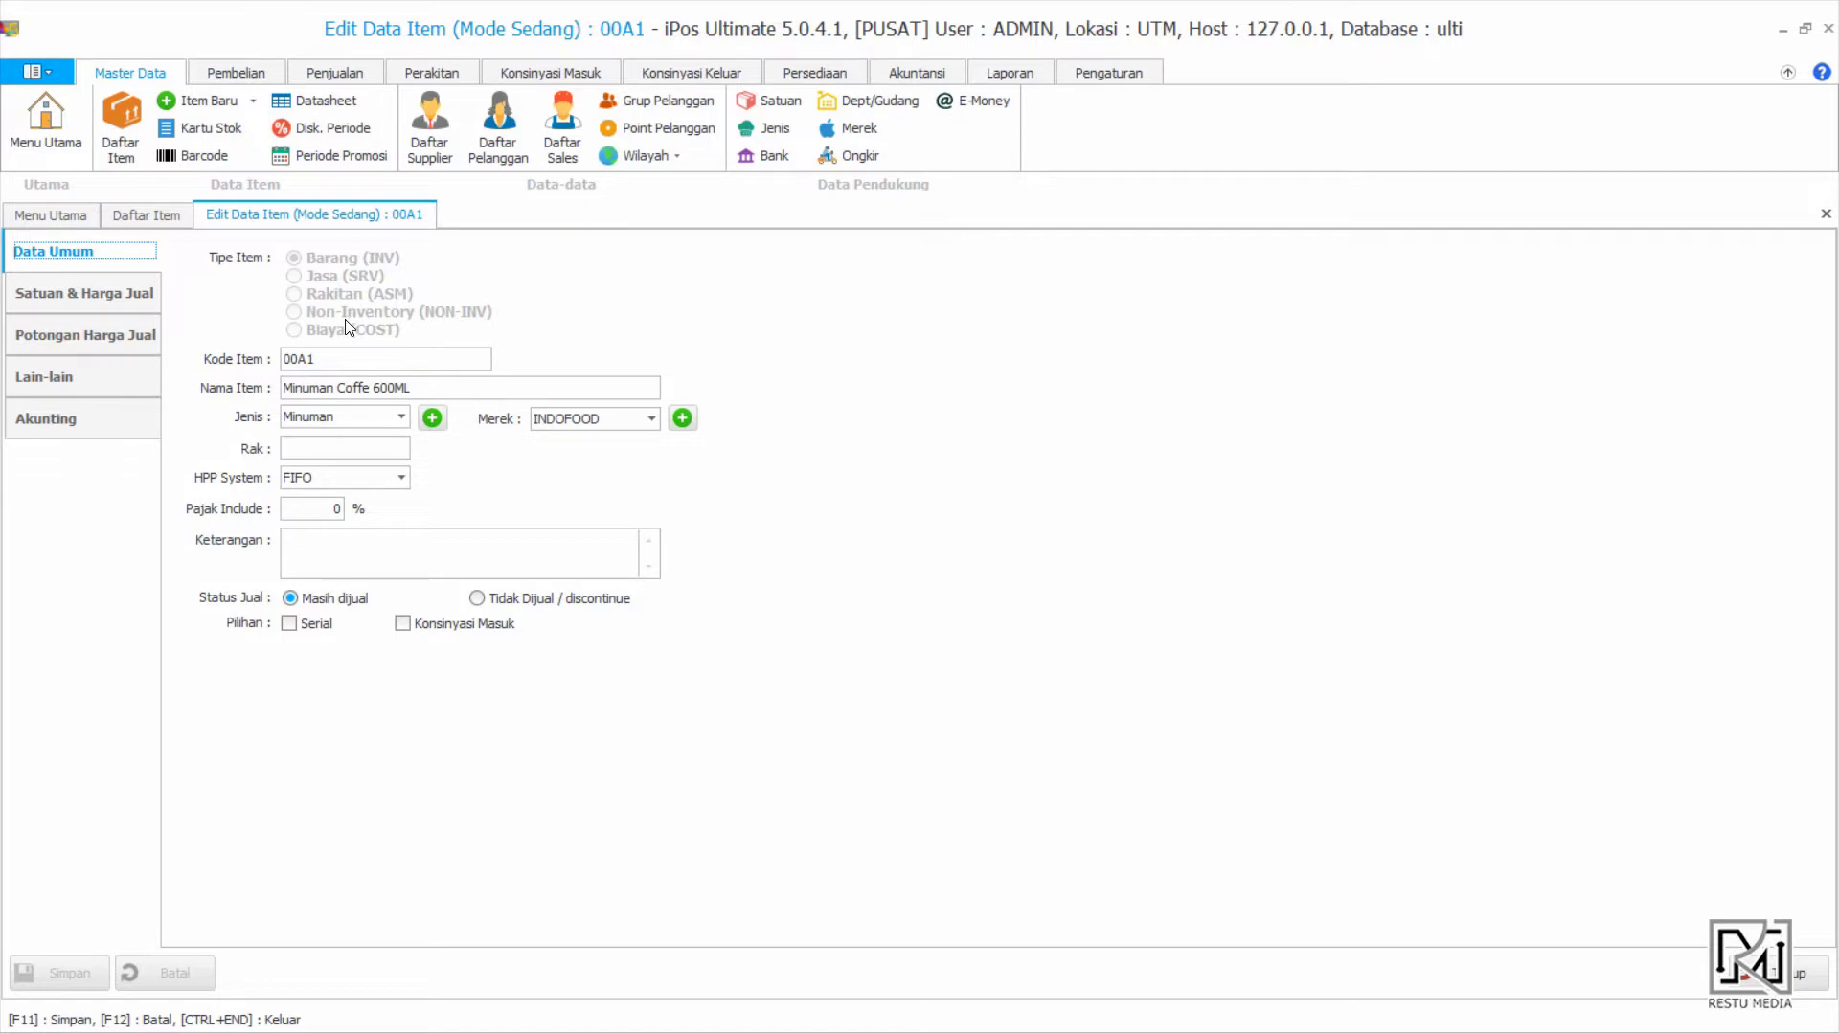
left_click(140, 305)
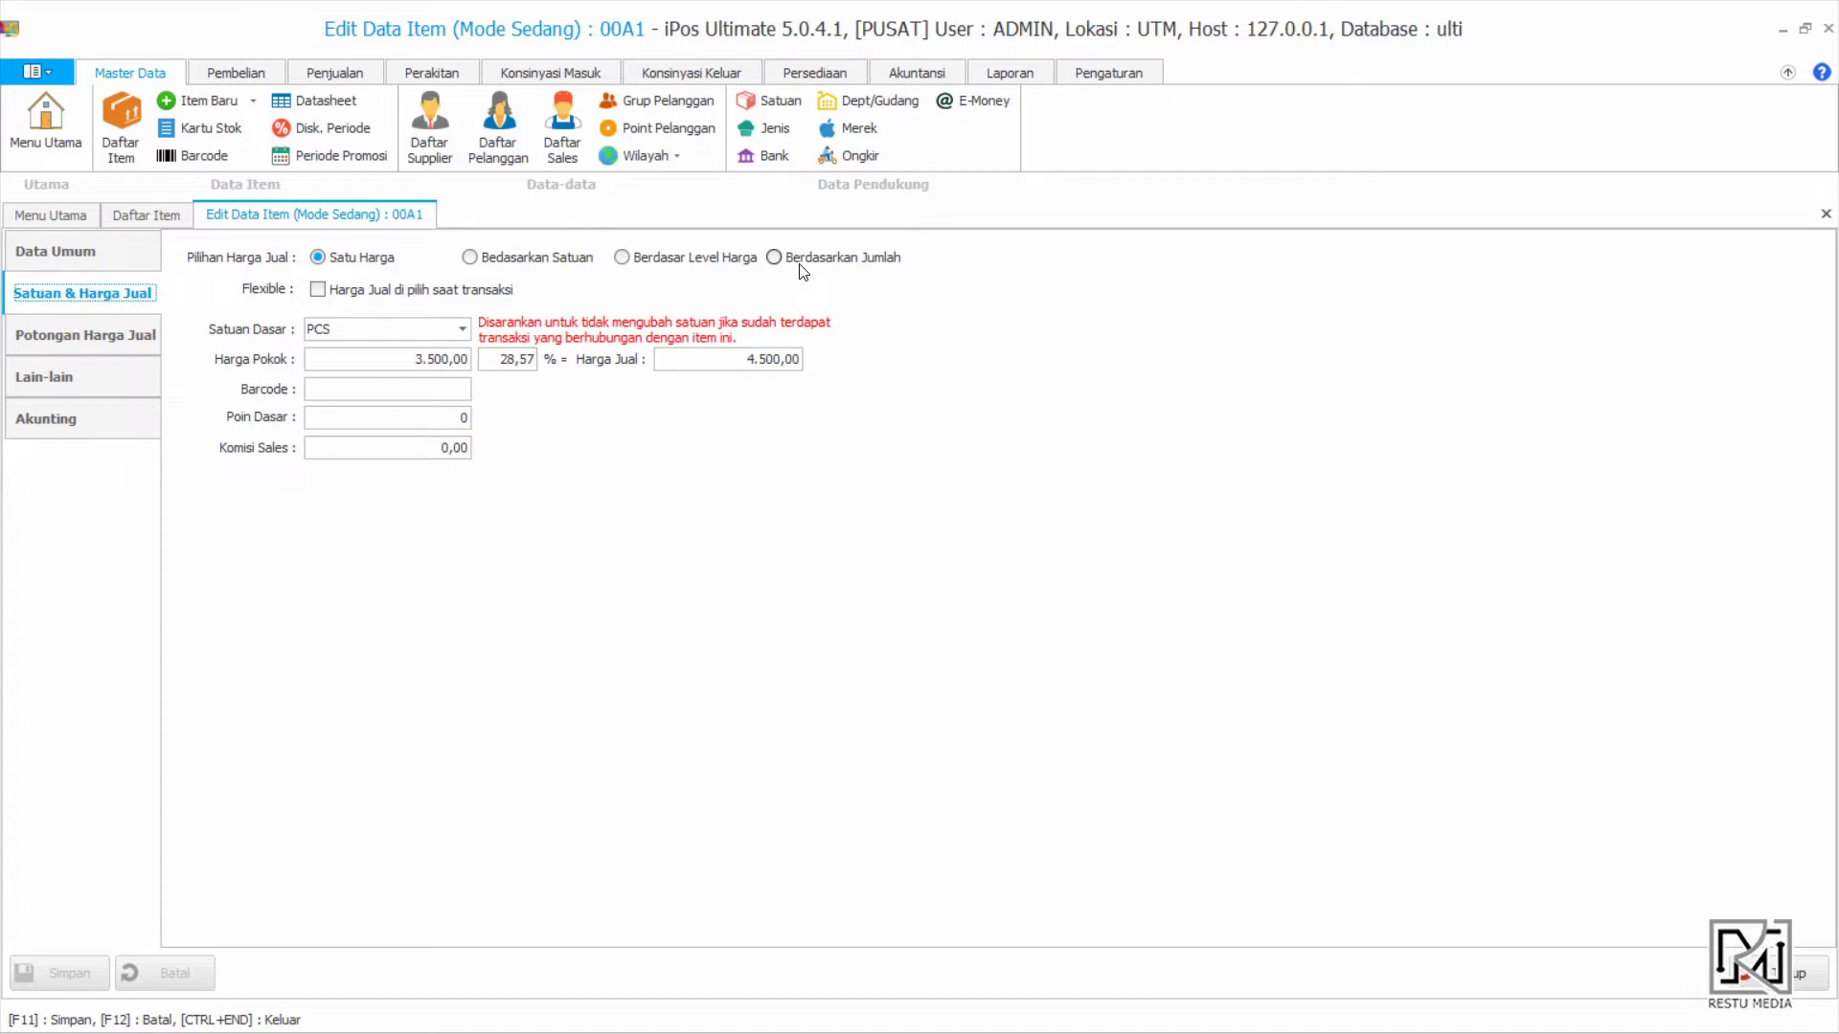
left_click(319, 291)
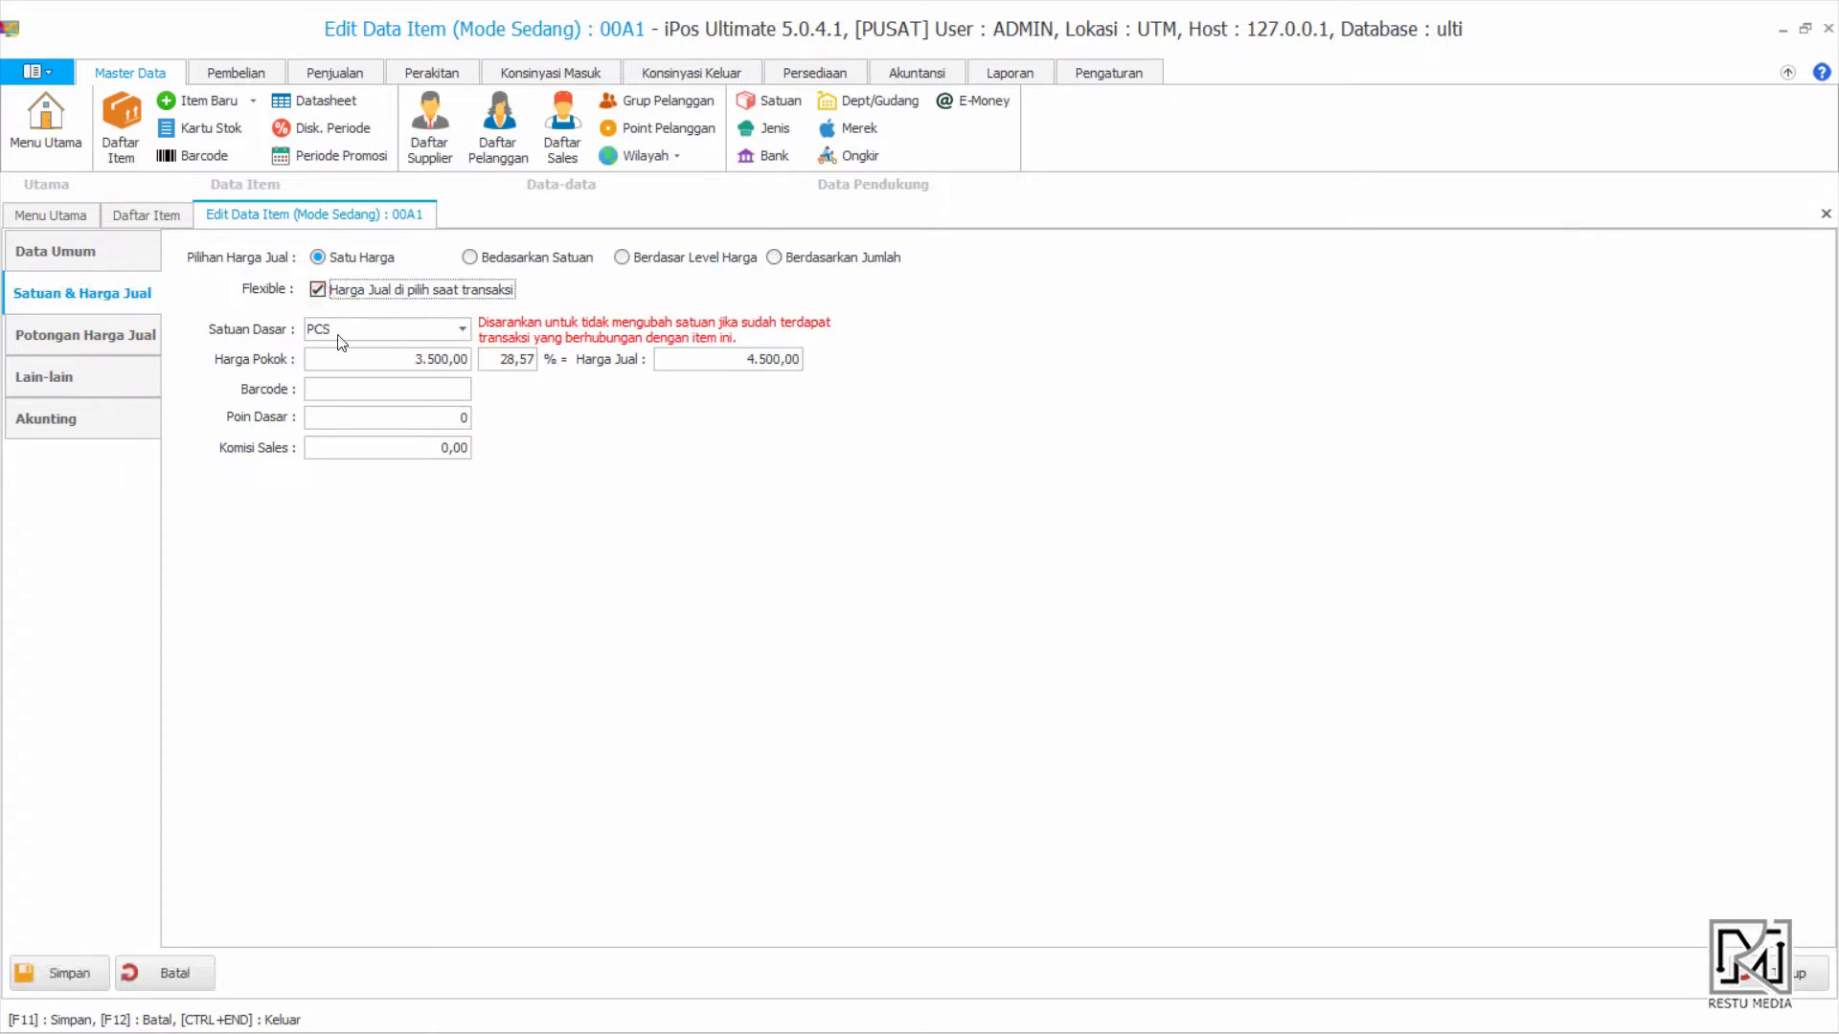
left_click(435, 640)
left_click(565, 260)
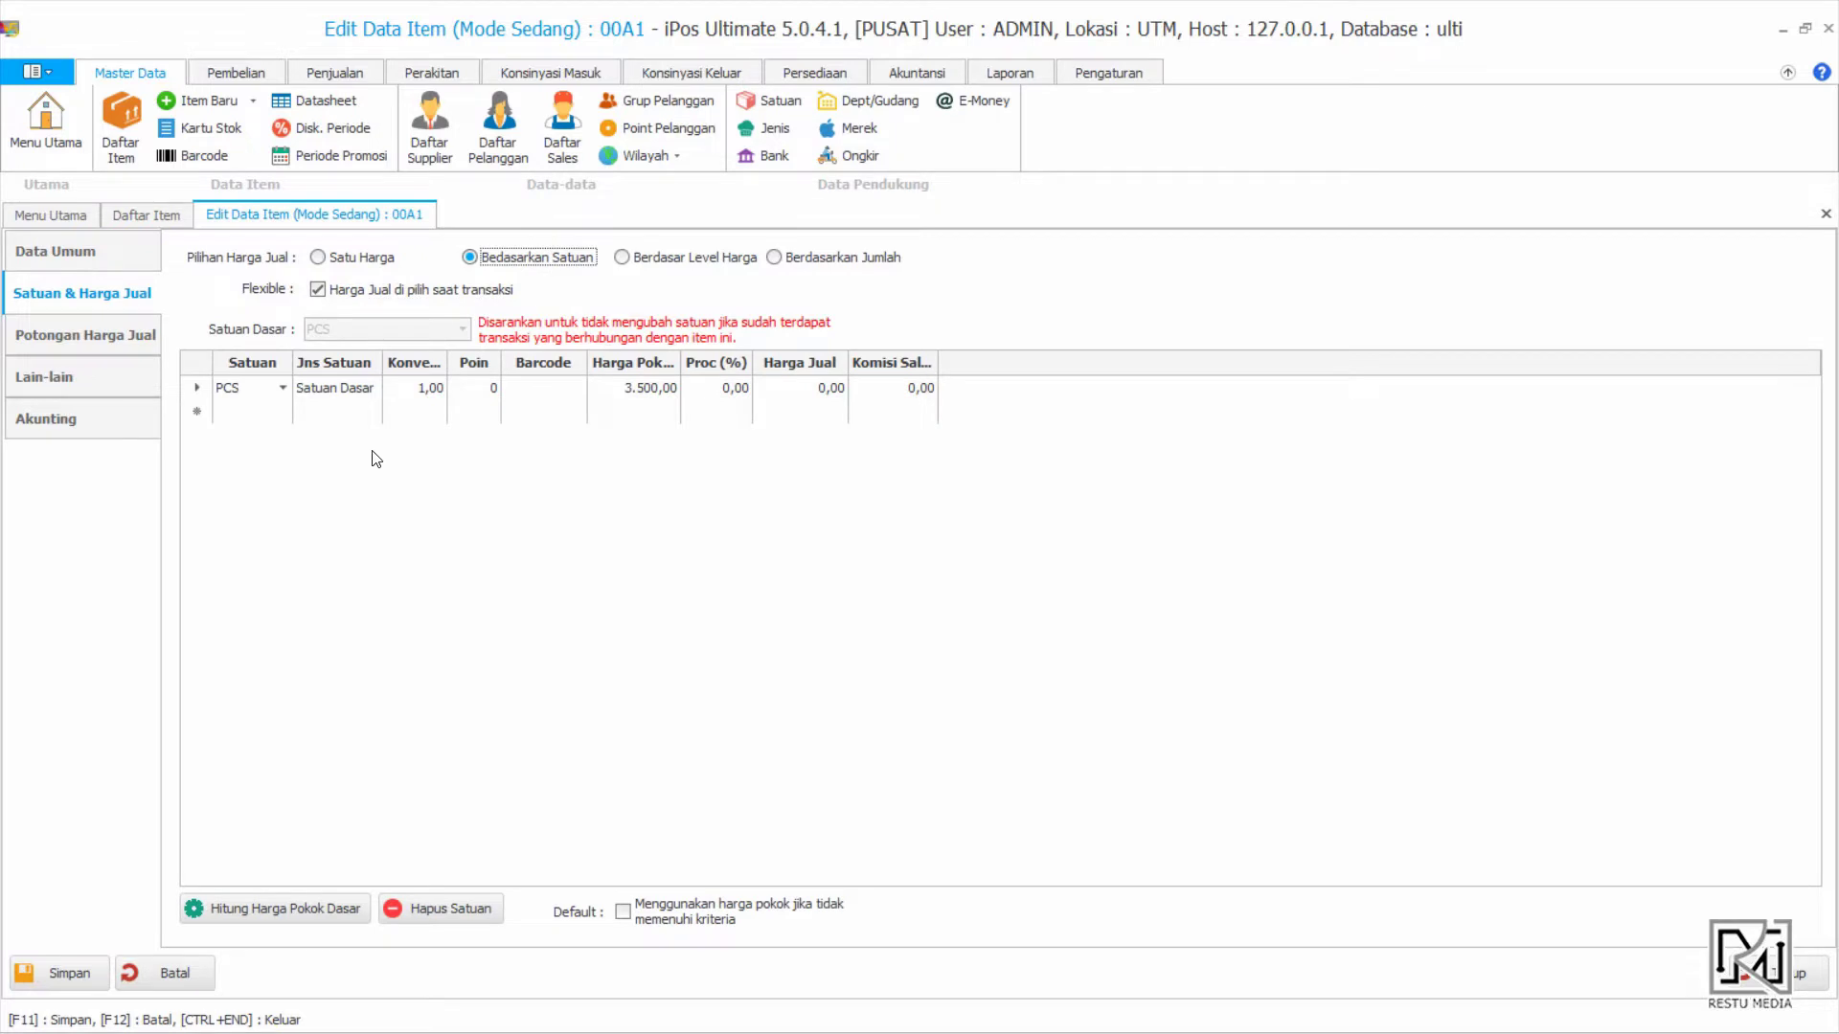
Try to add BOX as a second unit for item 00A1 and dismiss the access authorisation request
left_click(292, 411)
left_click(283, 411)
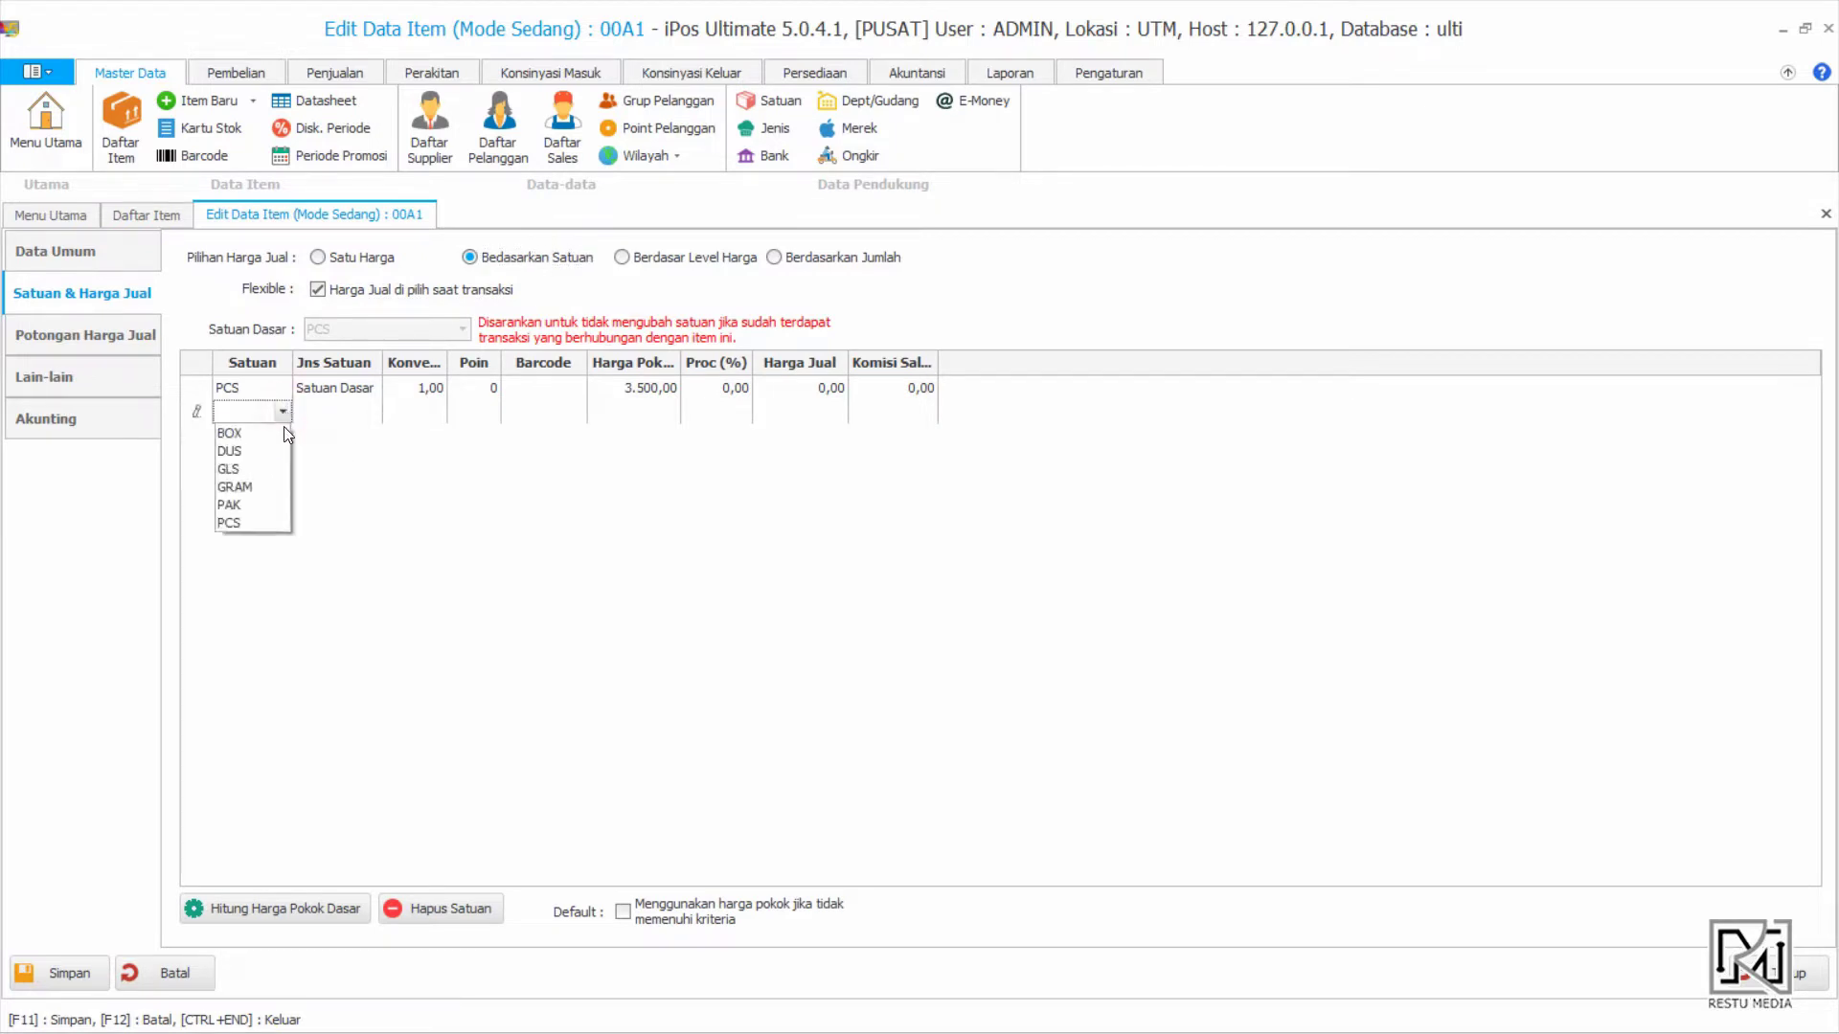
left_click(248, 442)
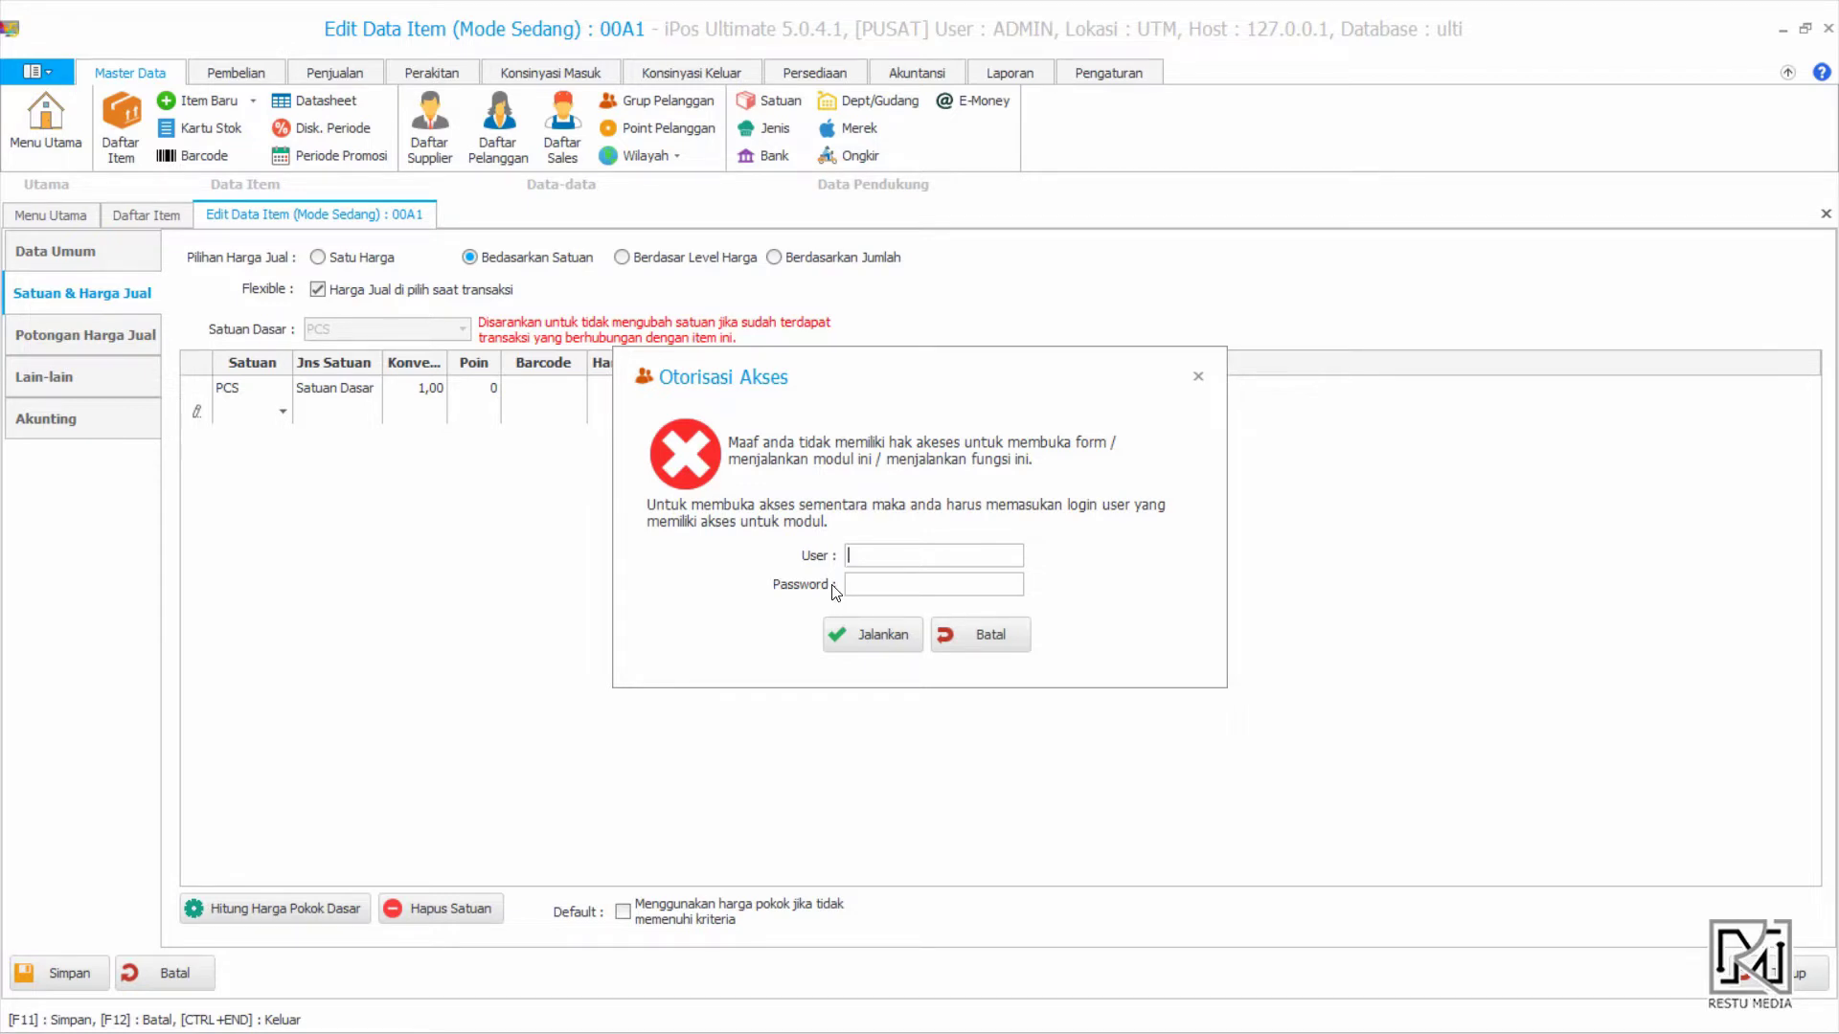
left_click(1006, 636)
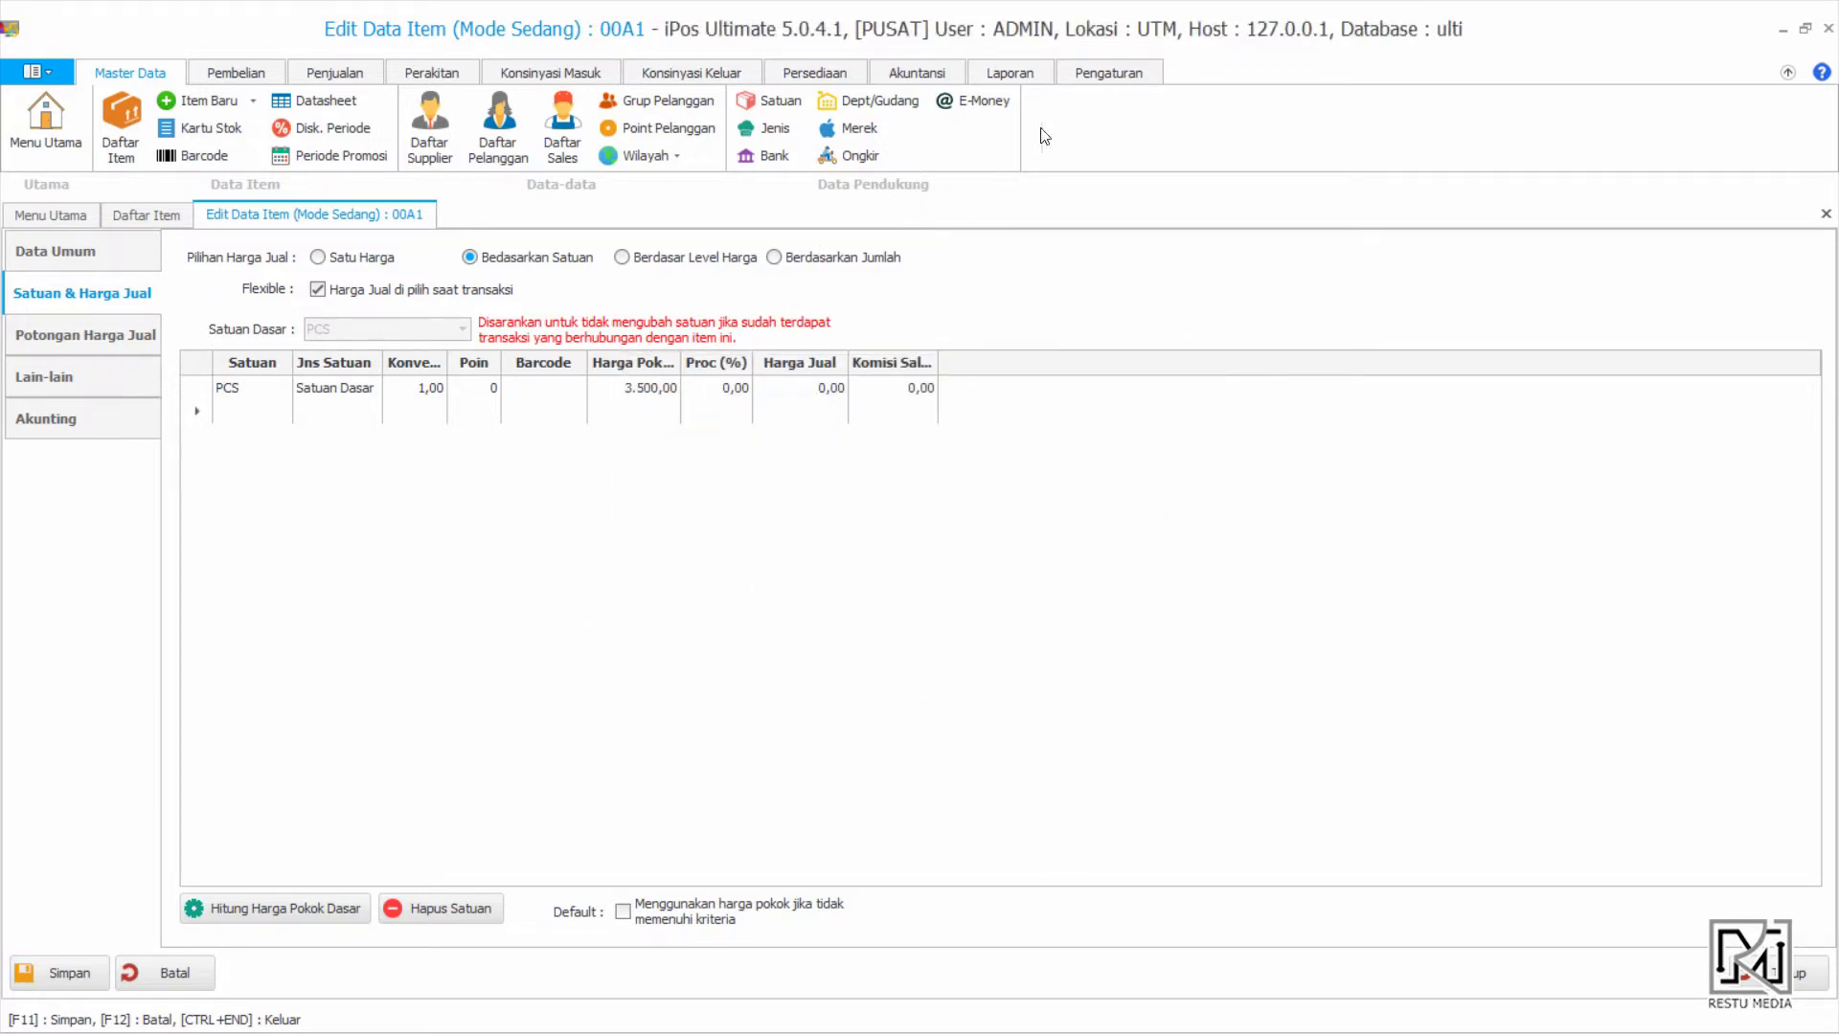
Open the user group access settings and show the Master Data rights of the ADMINISTRATOR group
left_click(1132, 80)
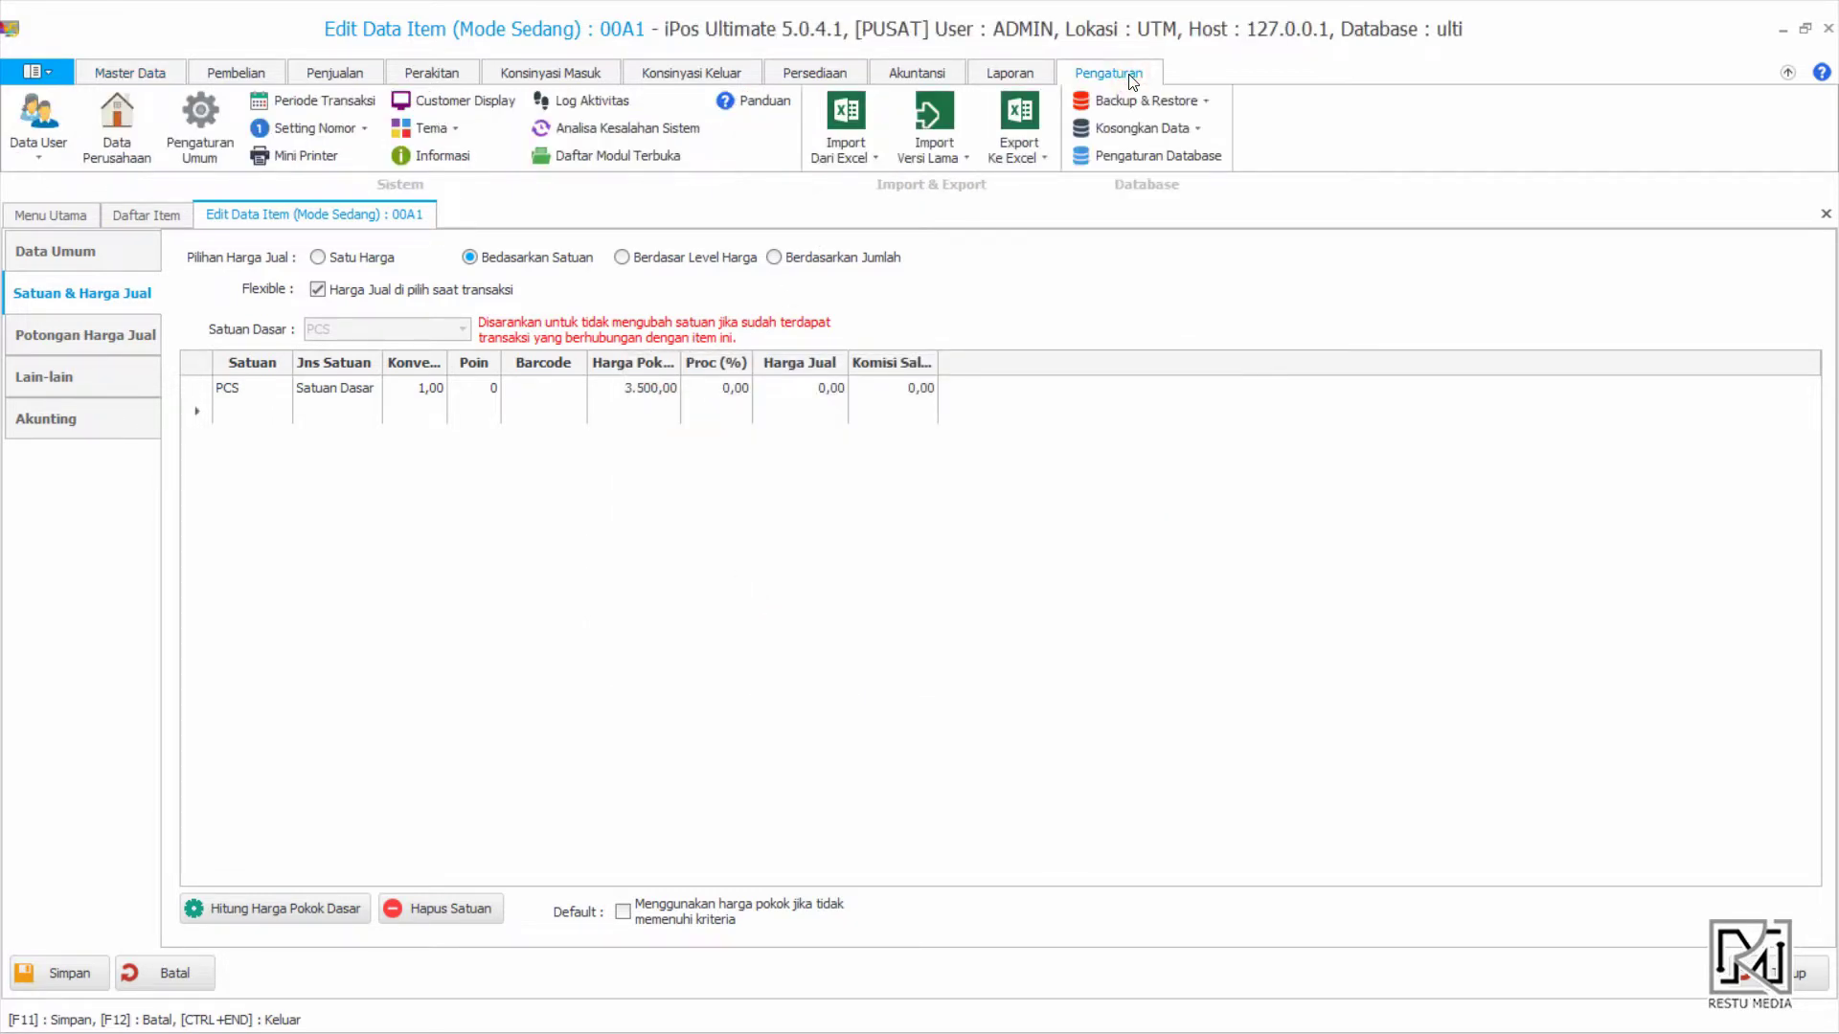
left_click(47, 153)
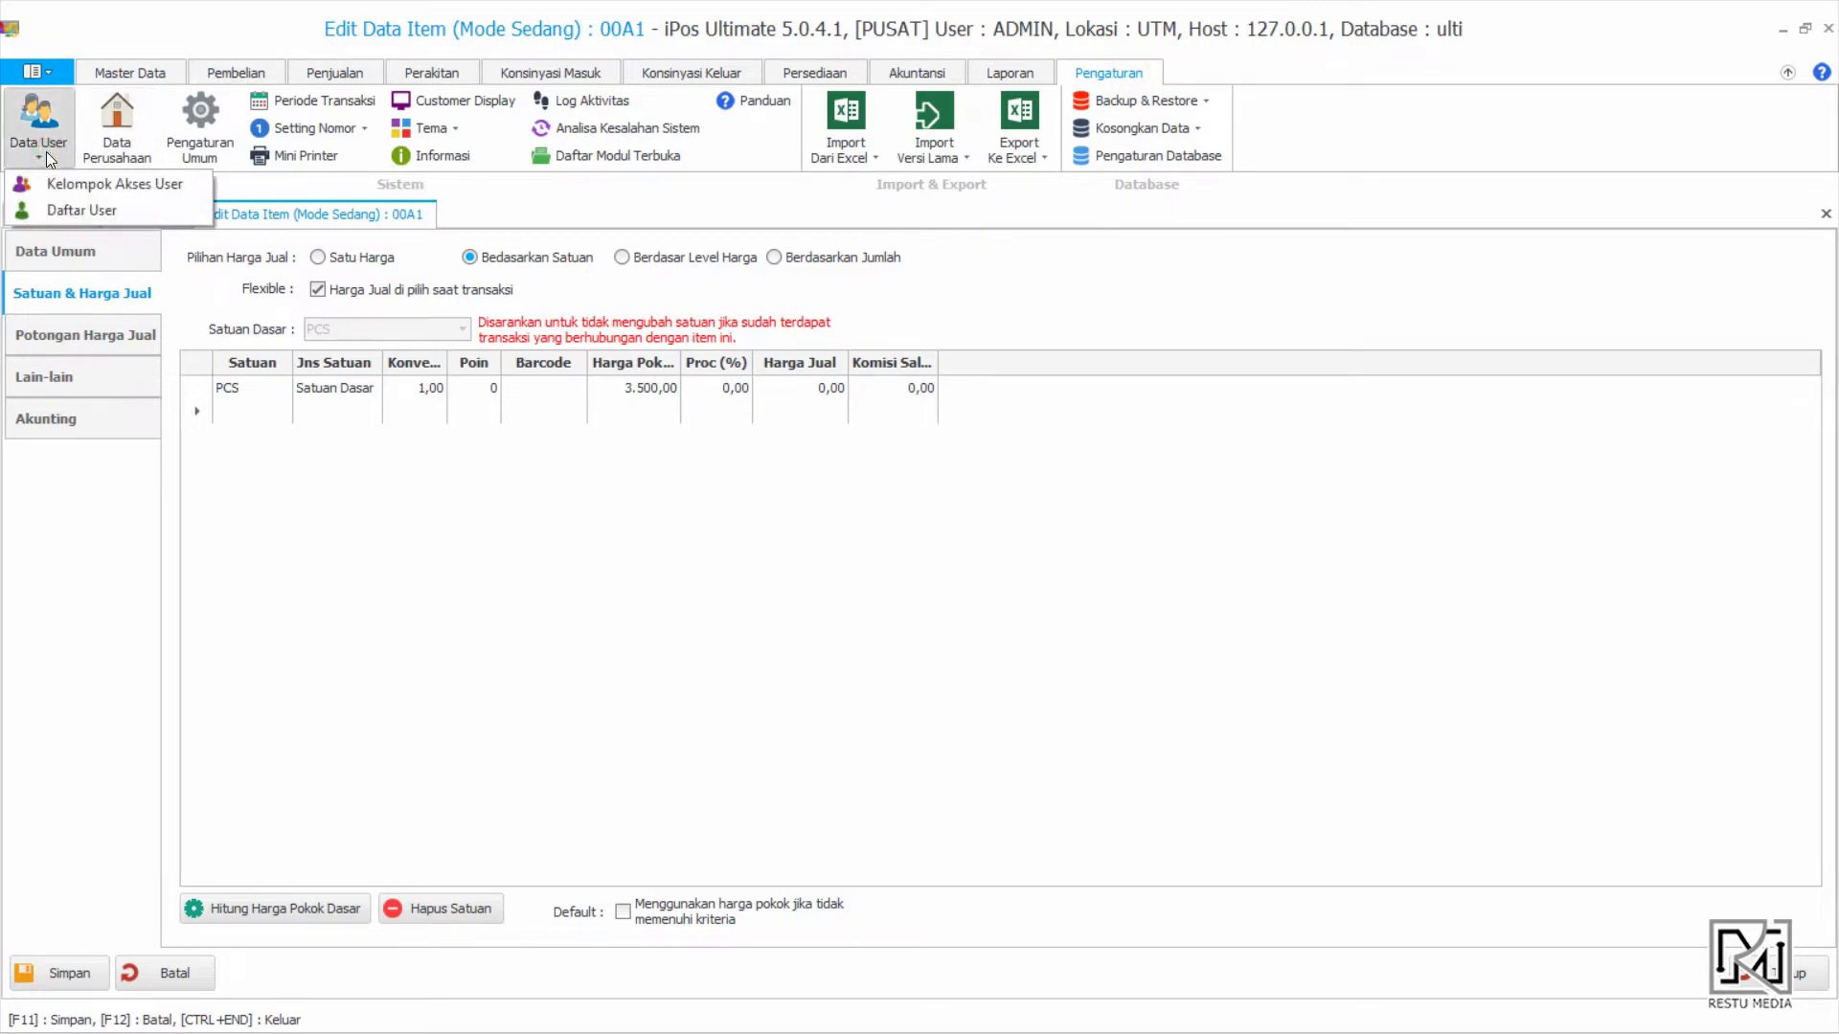
left_click(105, 183)
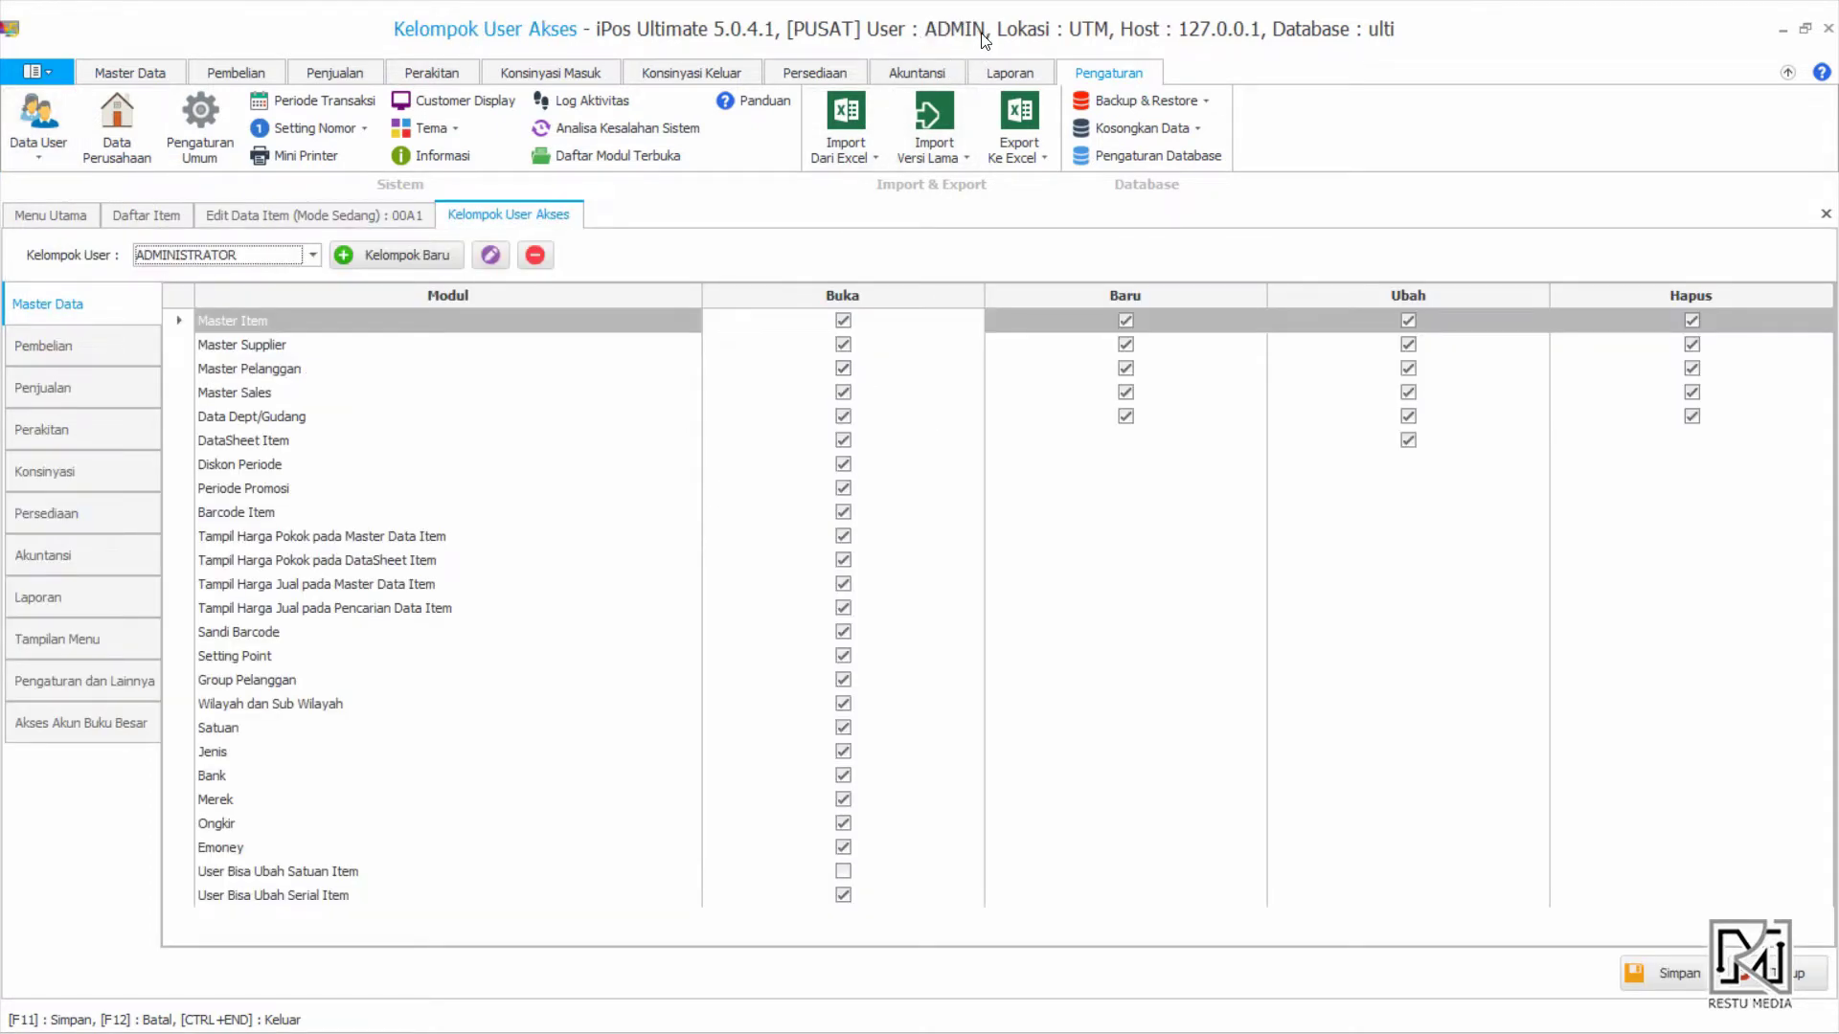
left_click(167, 257)
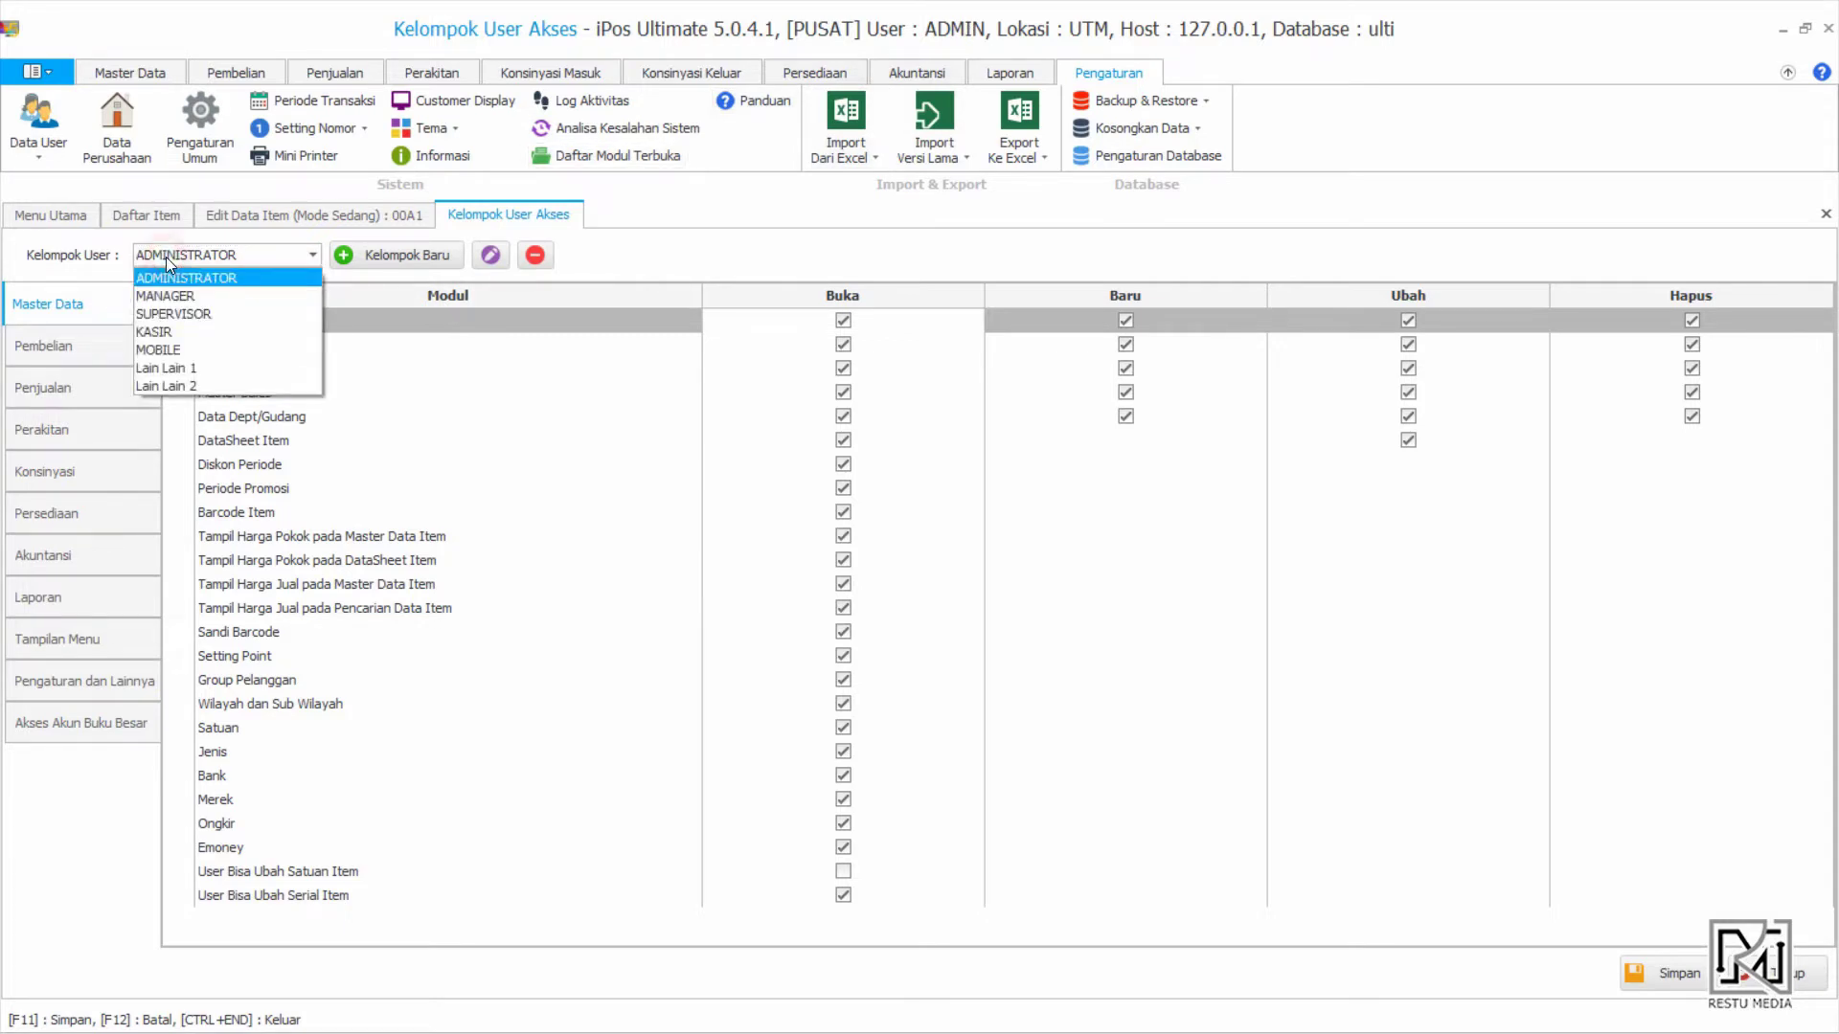
left_click(222, 278)
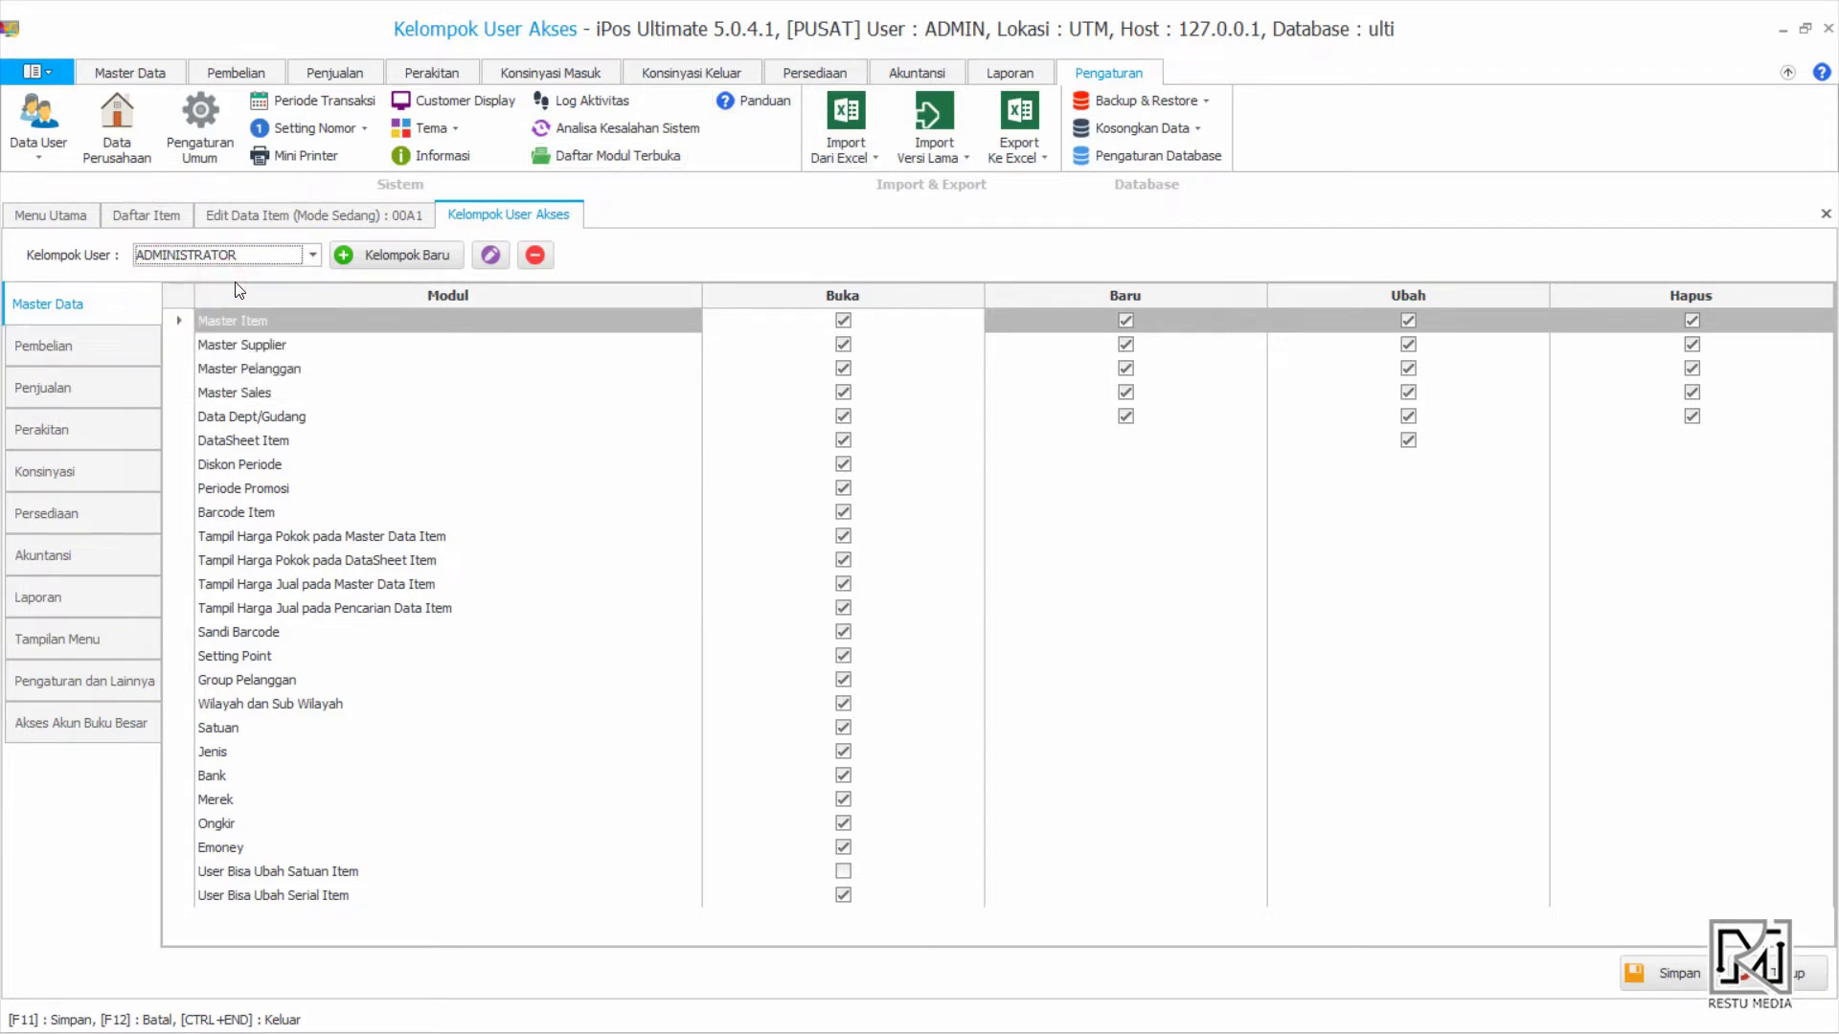
left_click(79, 306)
Grant the ADMINISTRATOR group the "User Bisa Ubah Satuan Item" right, save the access changes, and close the settings
left_click(323, 873)
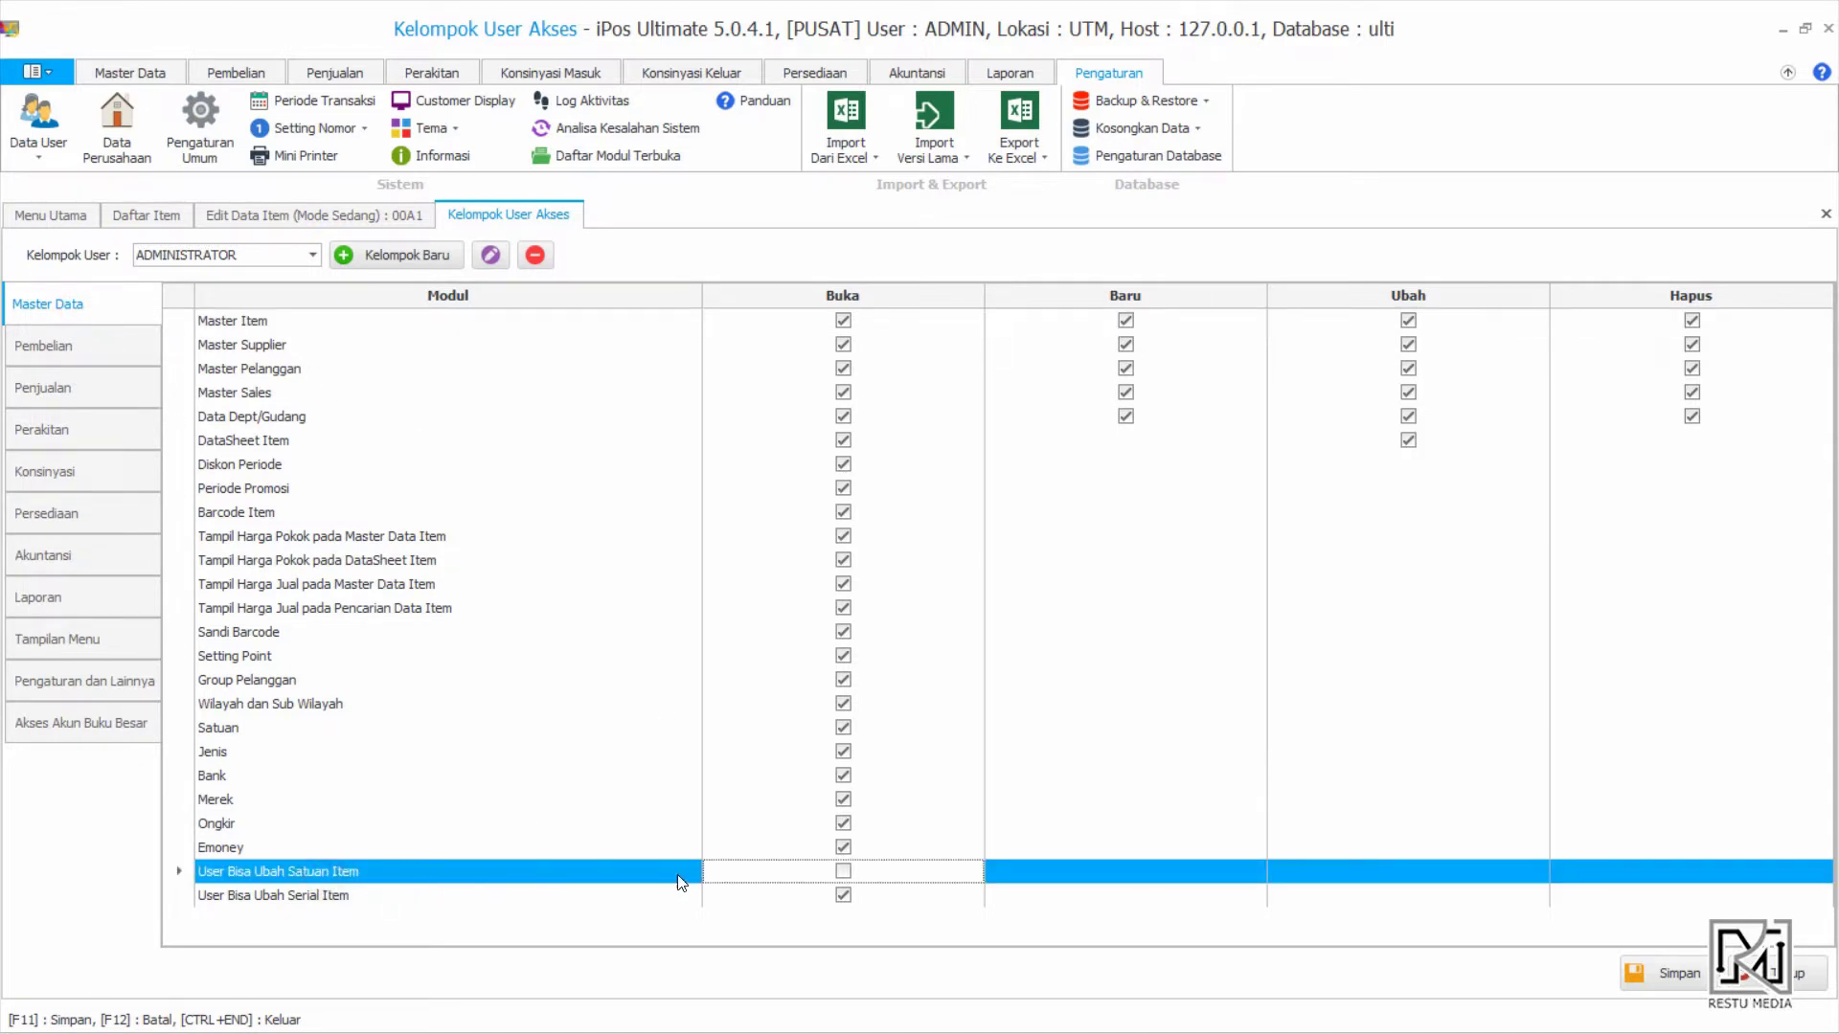
left_click(844, 872)
left_click(1664, 973)
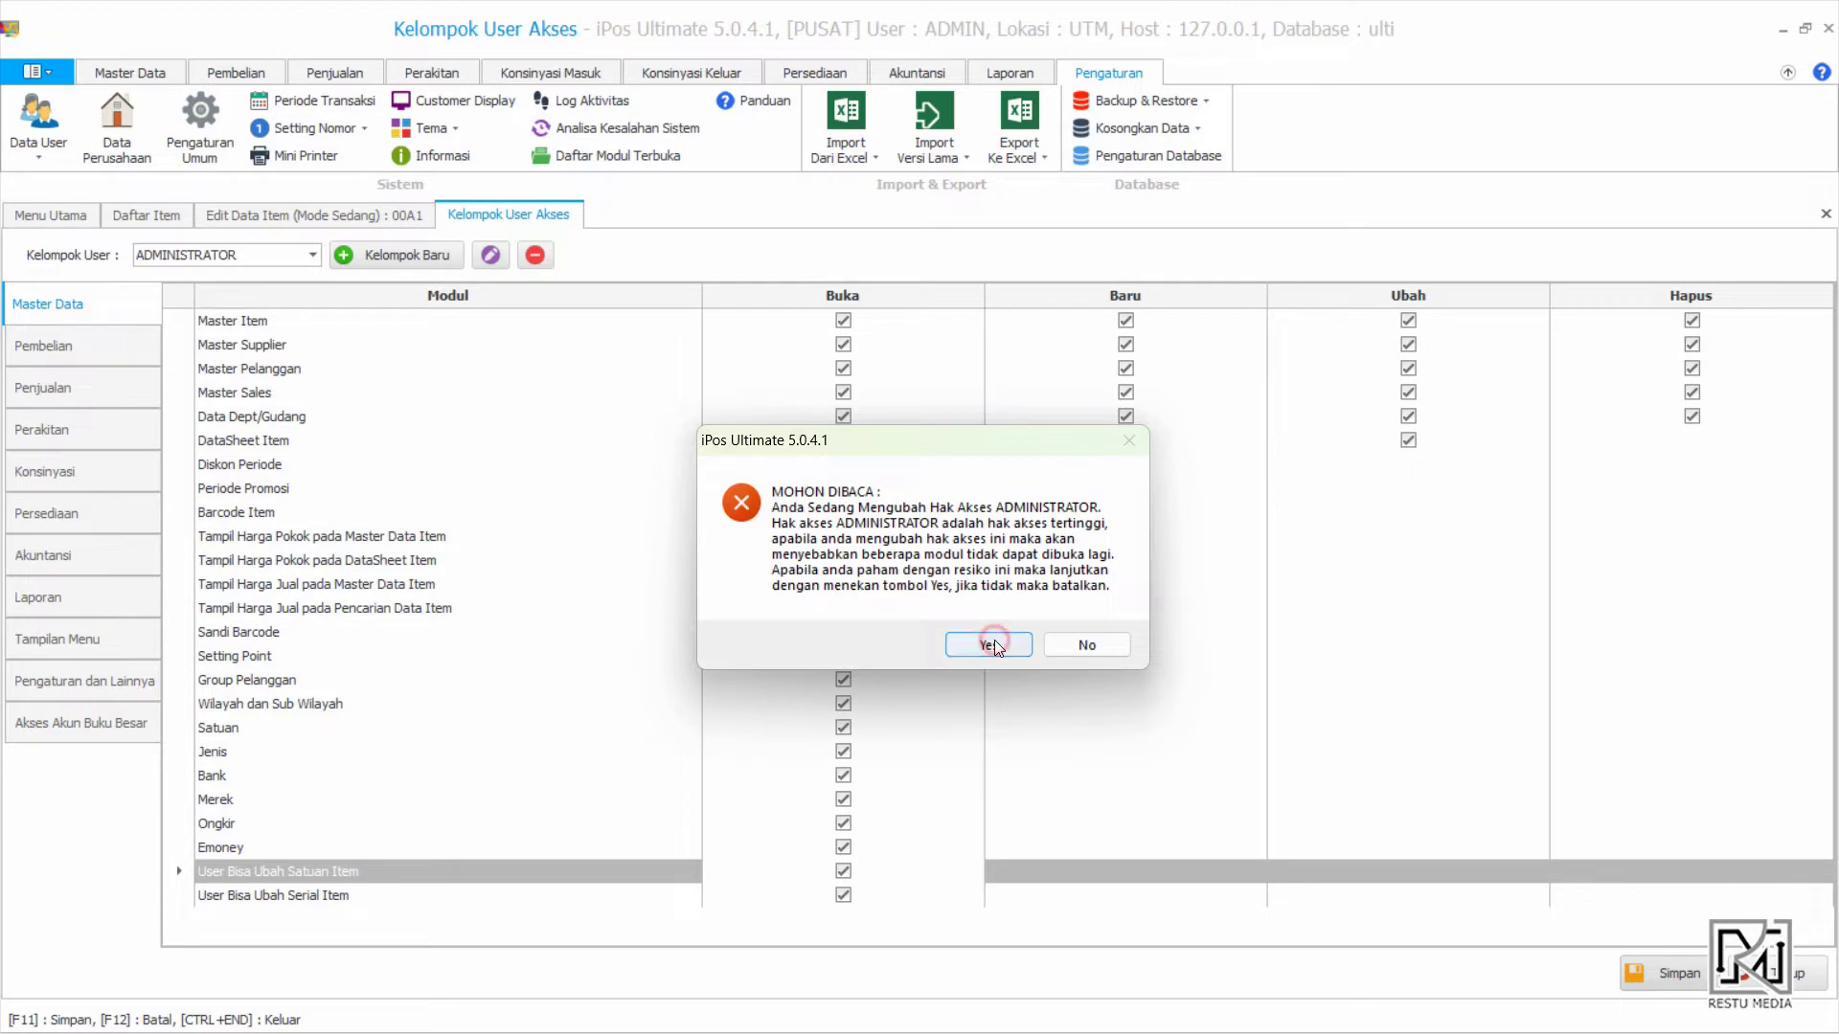
left_click(992, 645)
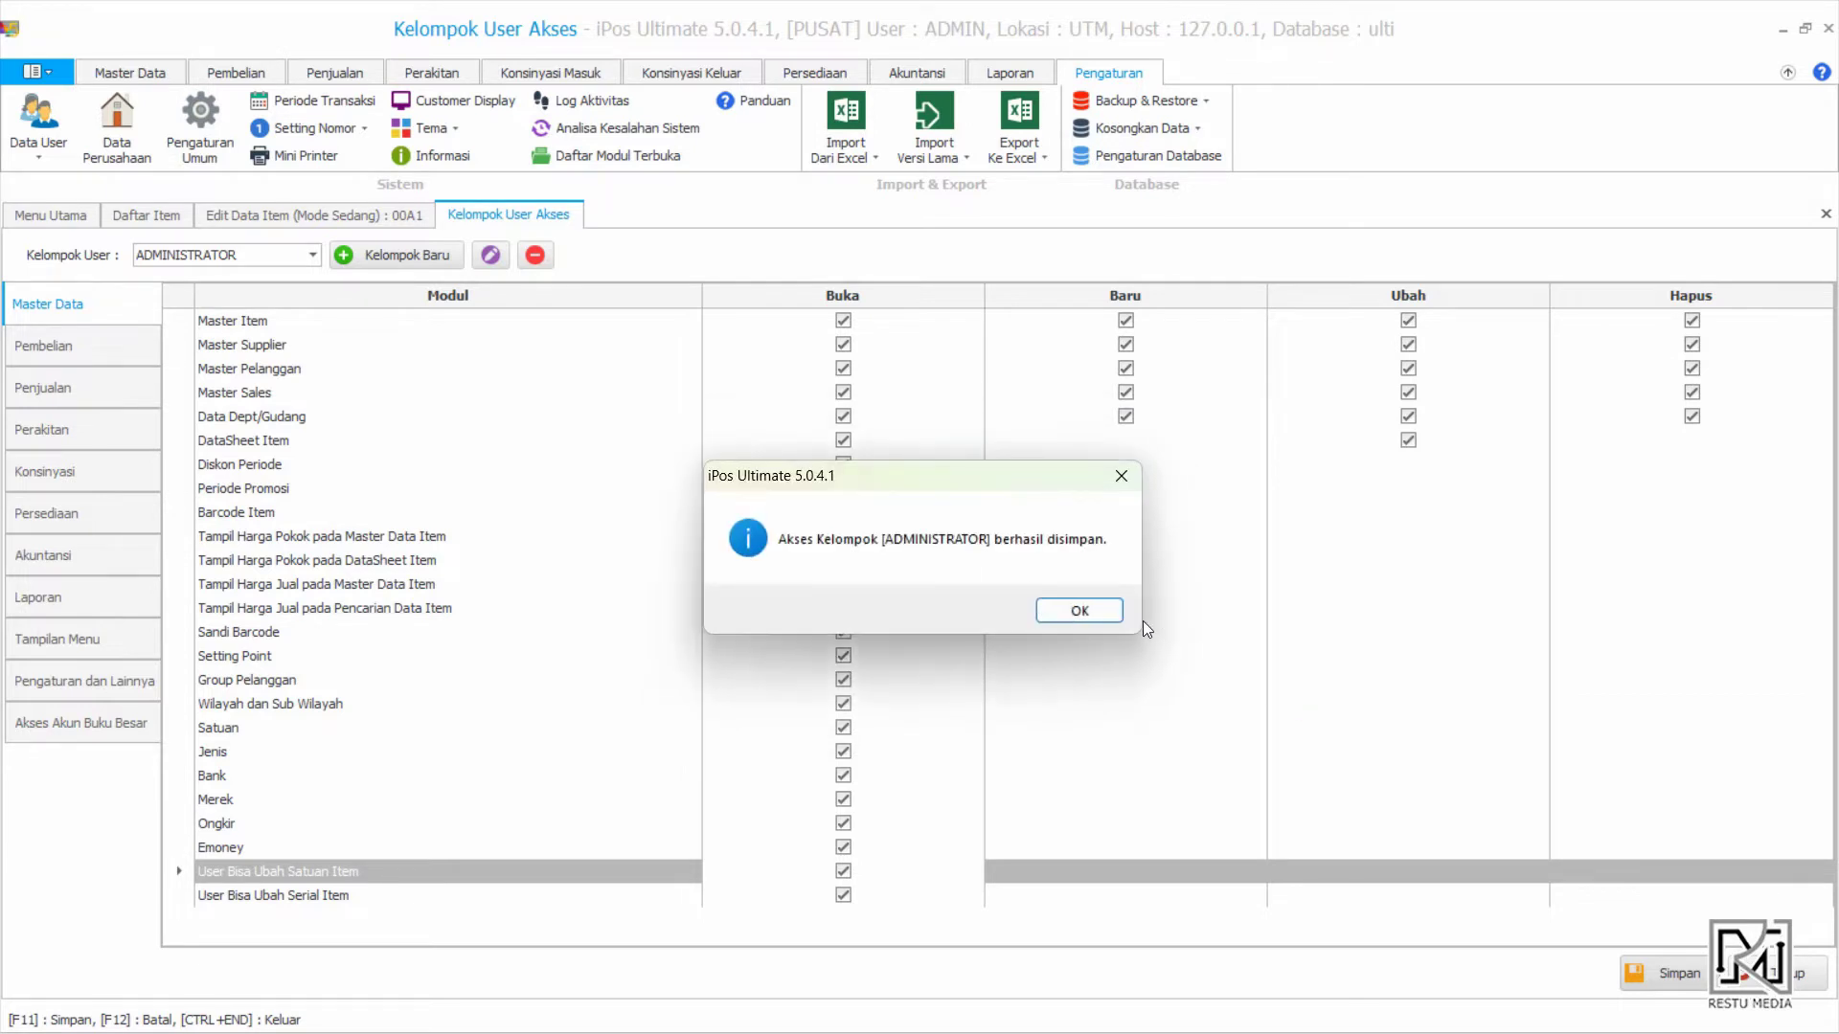
left_click(1082, 610)
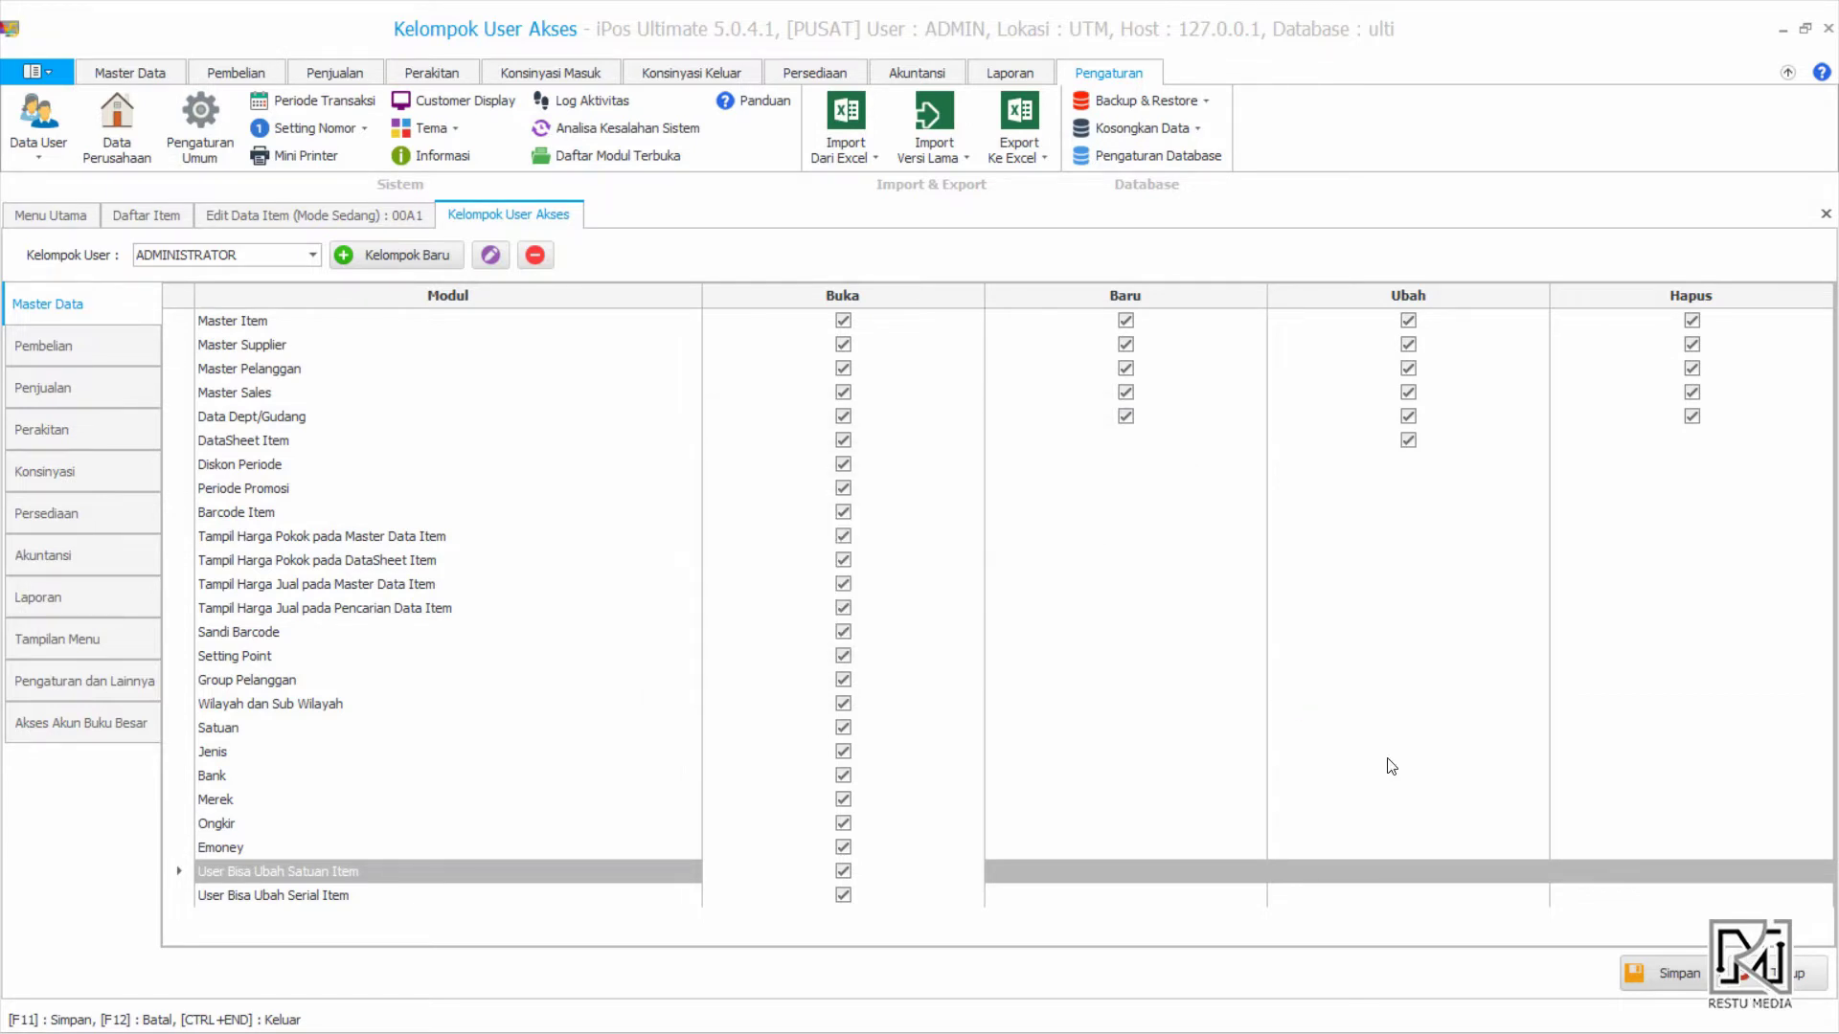
left_click(1797, 987)
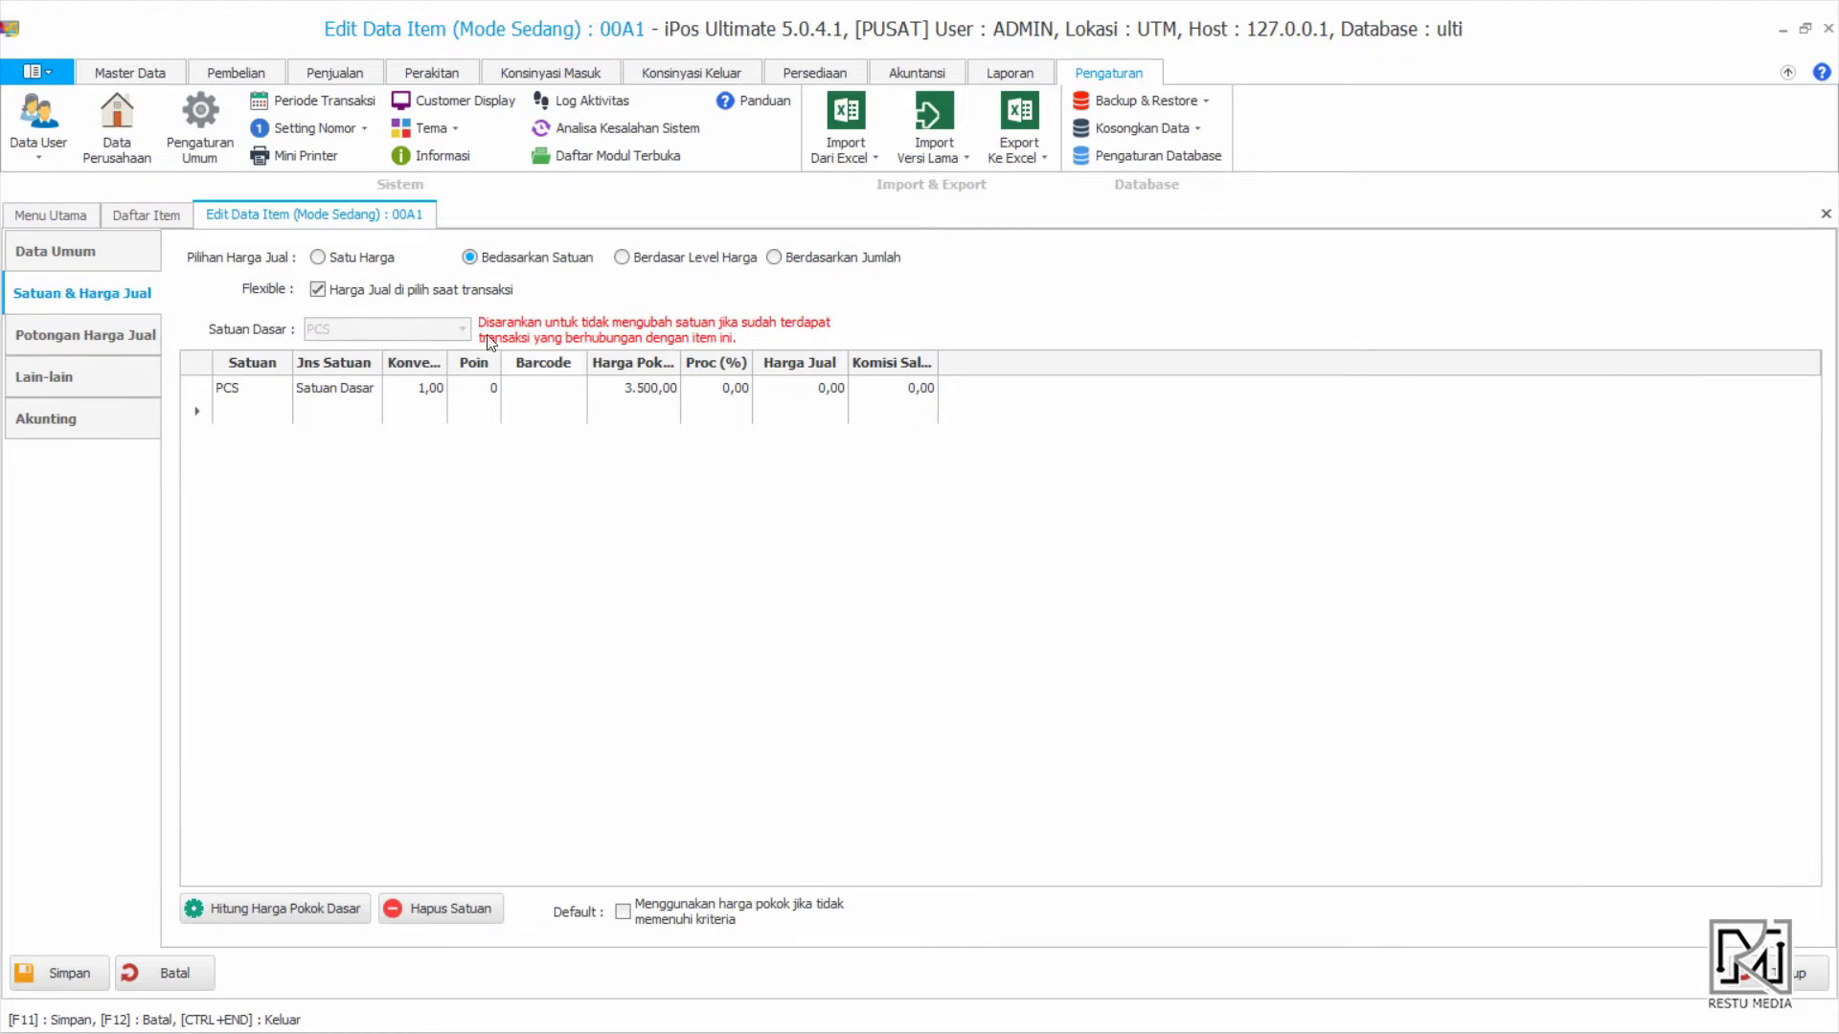
Add BOX as a conversion unit for item 00A1 with a conversion value of 8
left_click(284, 410)
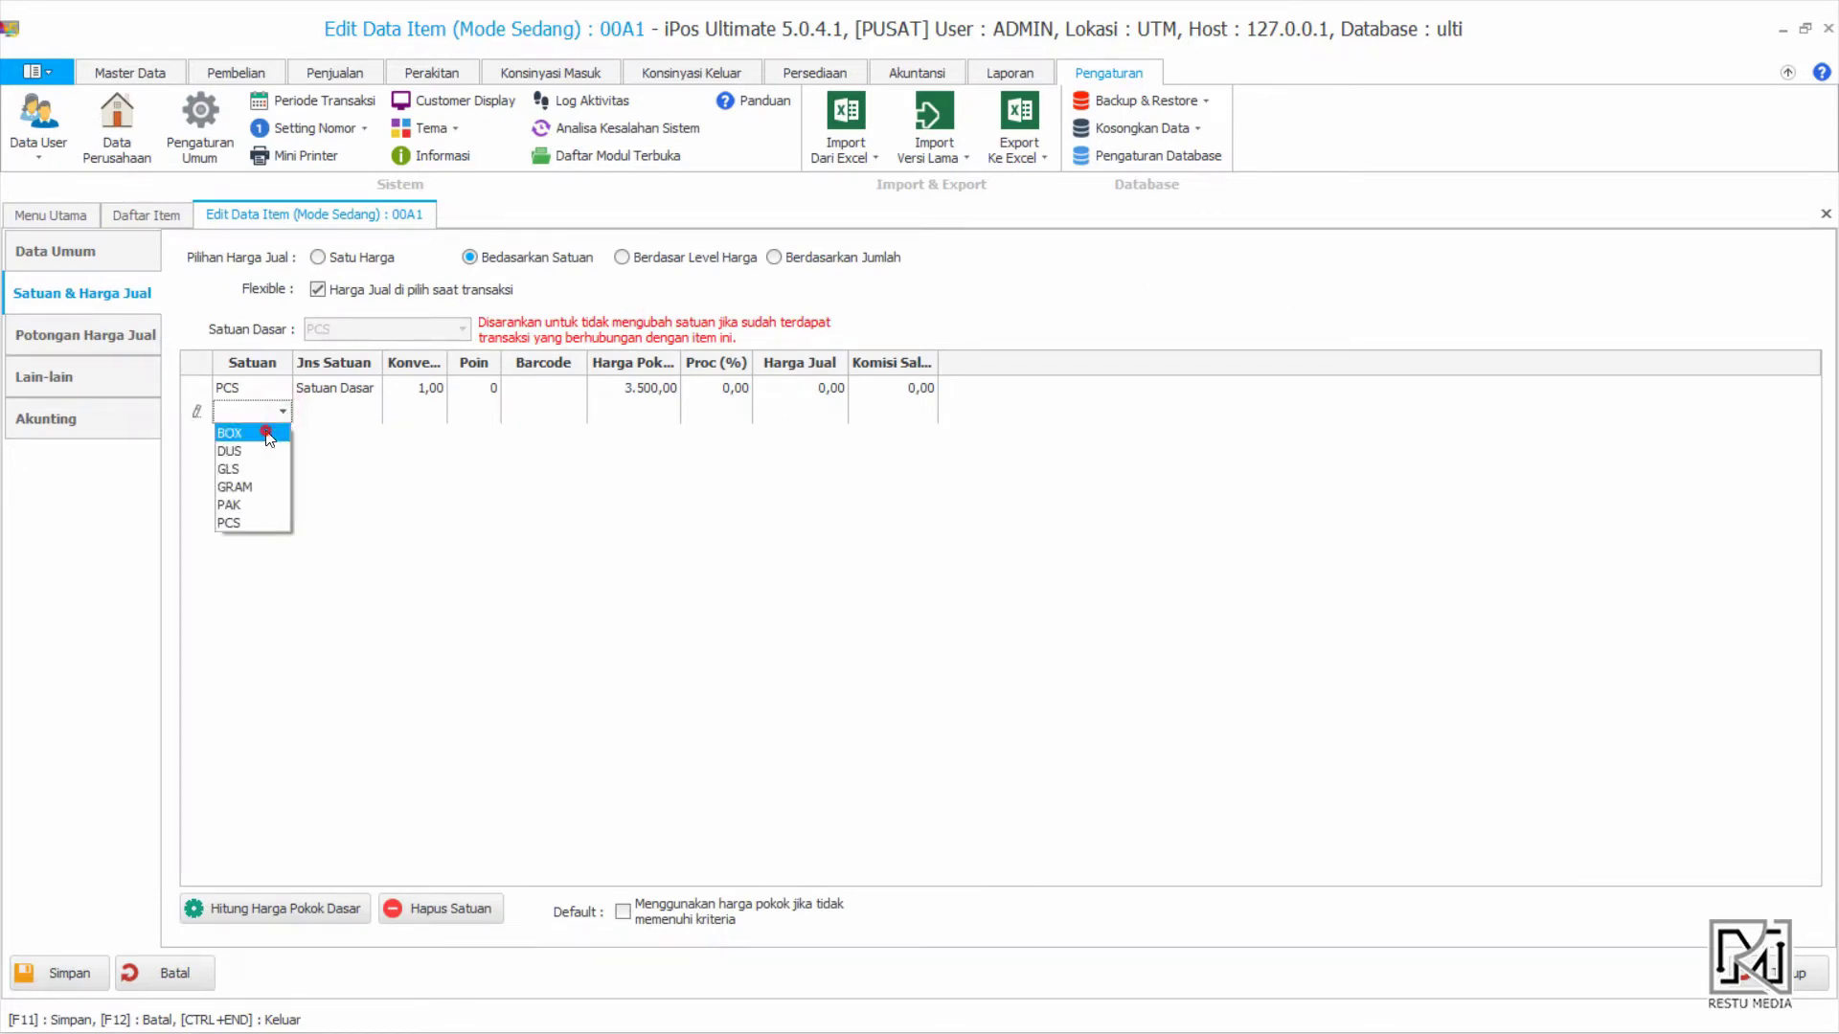
left_click(244, 428)
left_click(431, 413)
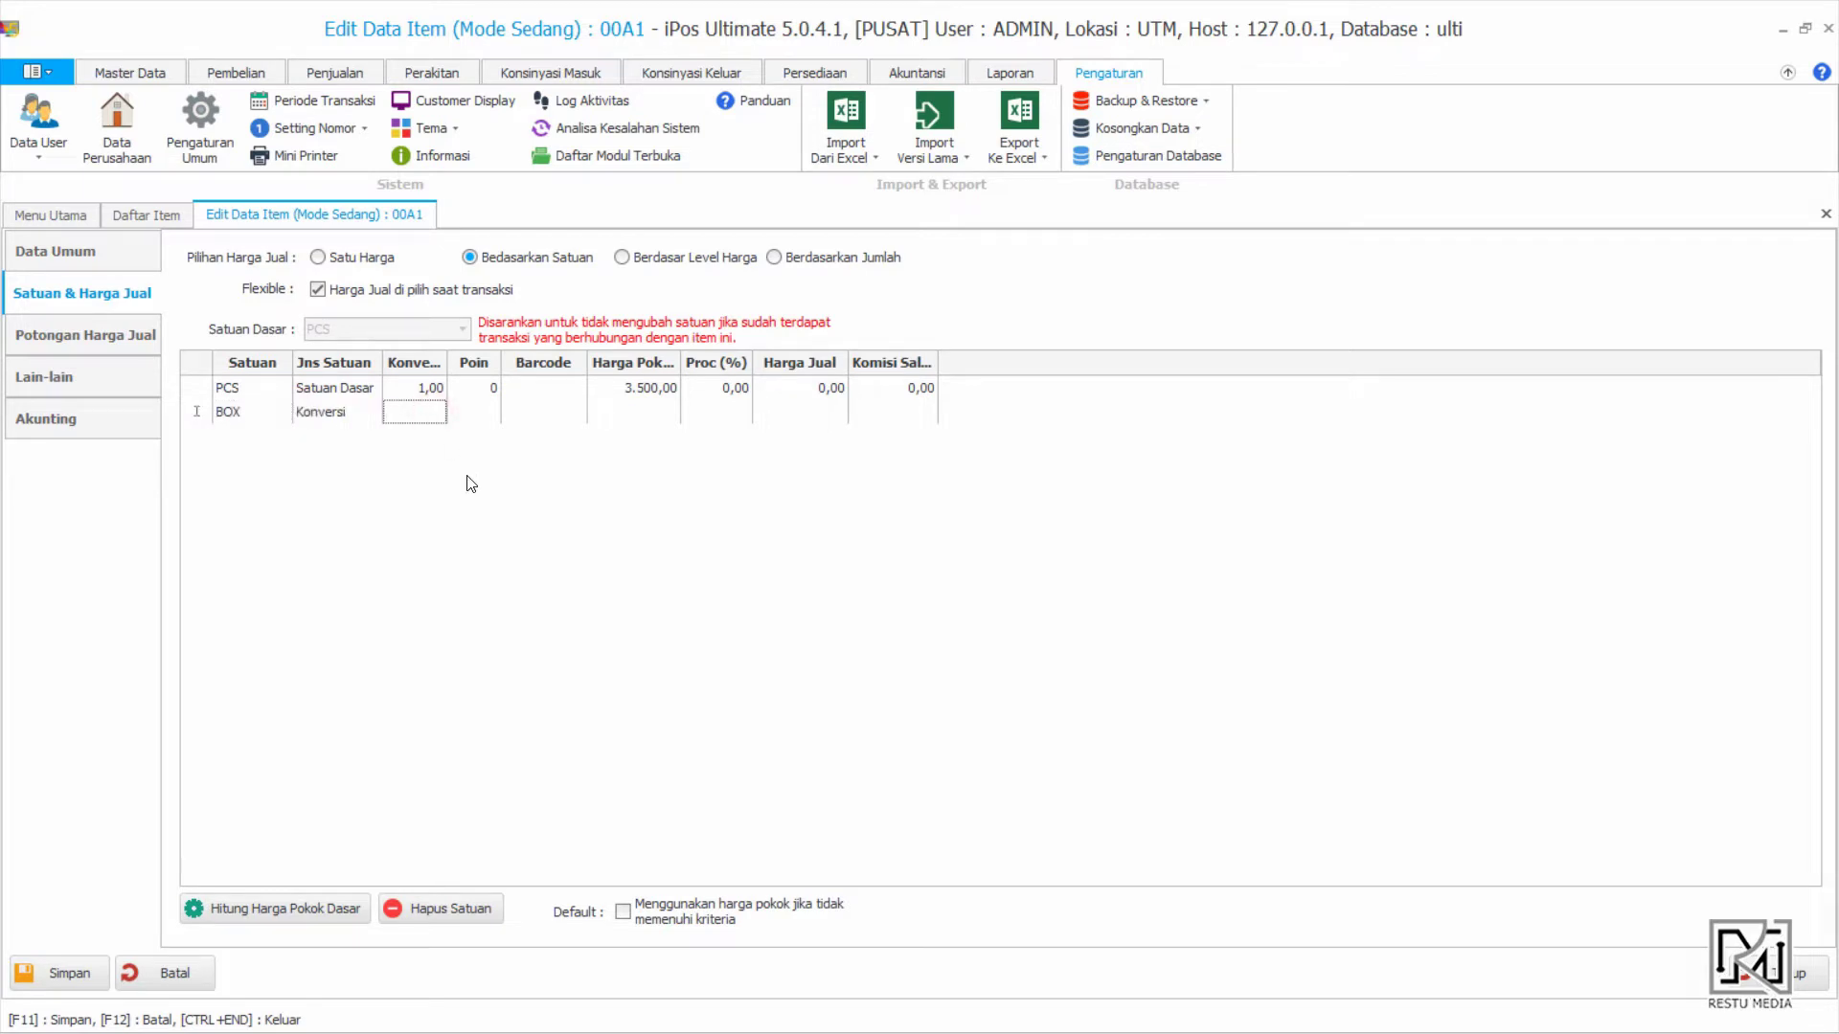
type("8")
left_click(652, 572)
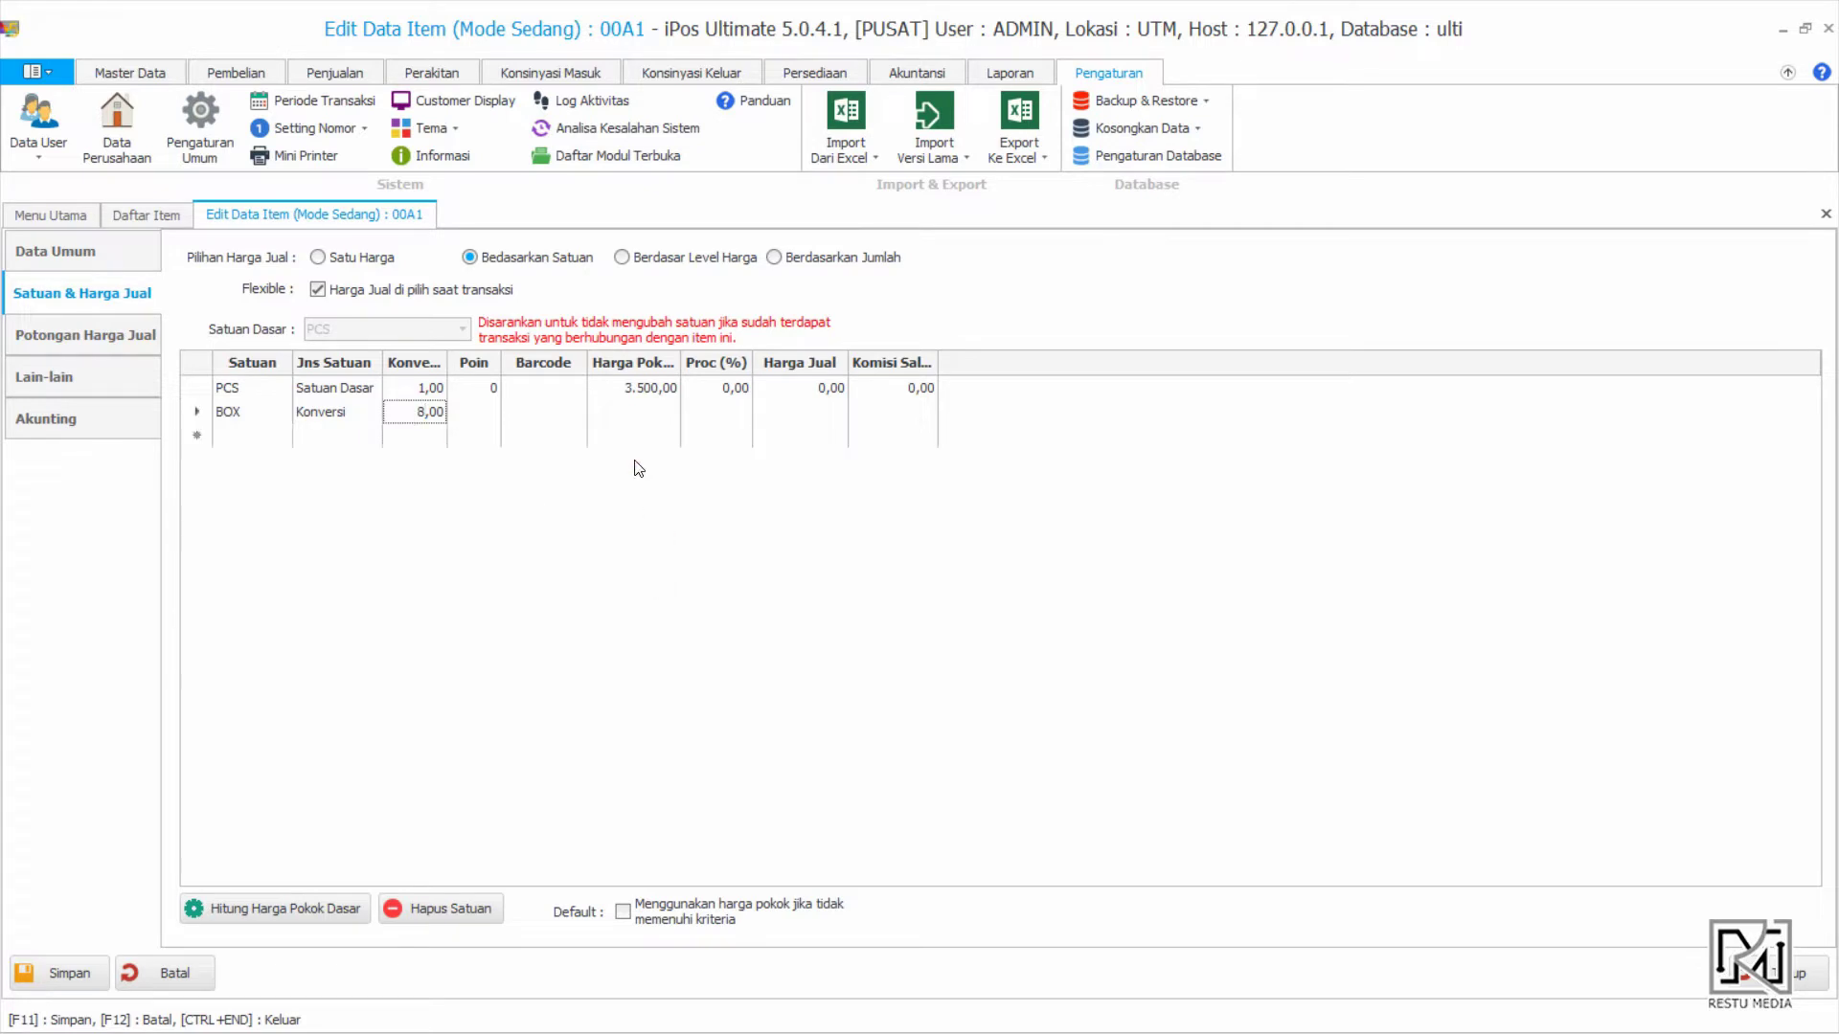
Calculate the PCS base cost price from the BOX unit without entering a BOX cost, and accept the change
left_click(644, 390)
left_click(250, 905)
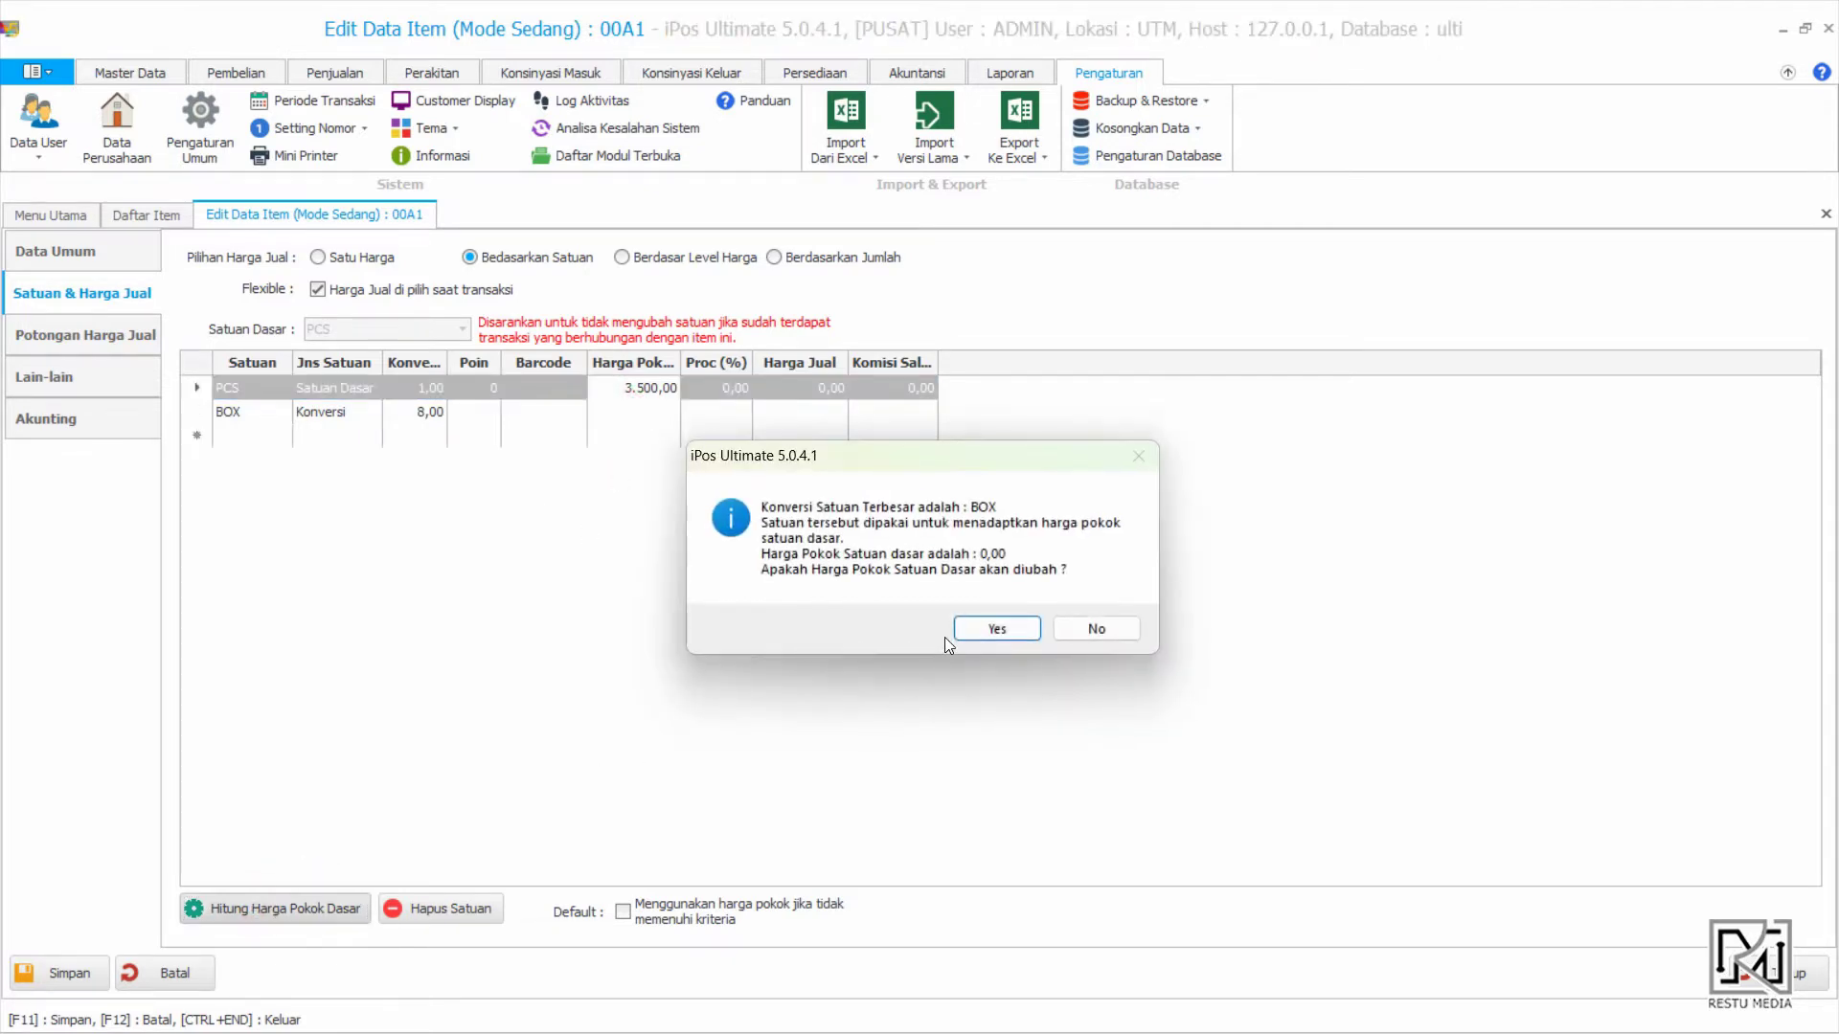
left_click(961, 634)
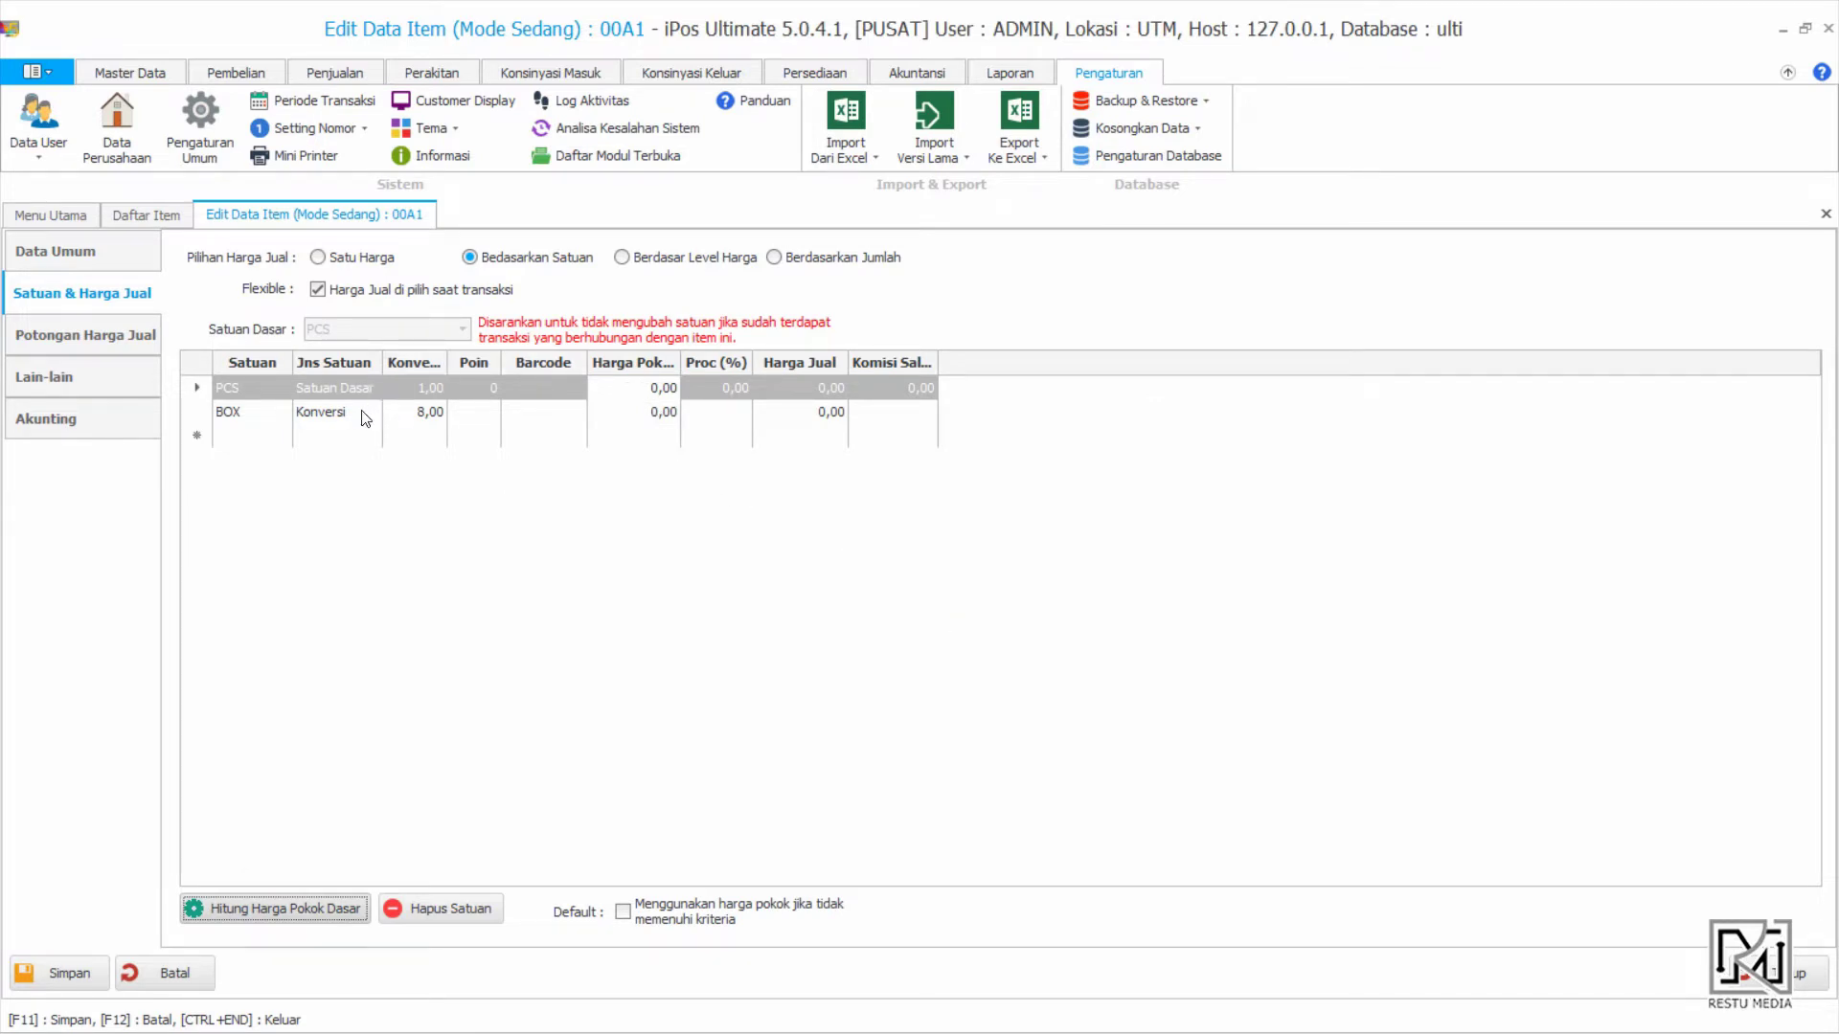
Set the BOX unit's cost price to 25000 and recalculate the base unit's cost price from it
left_click(393, 413)
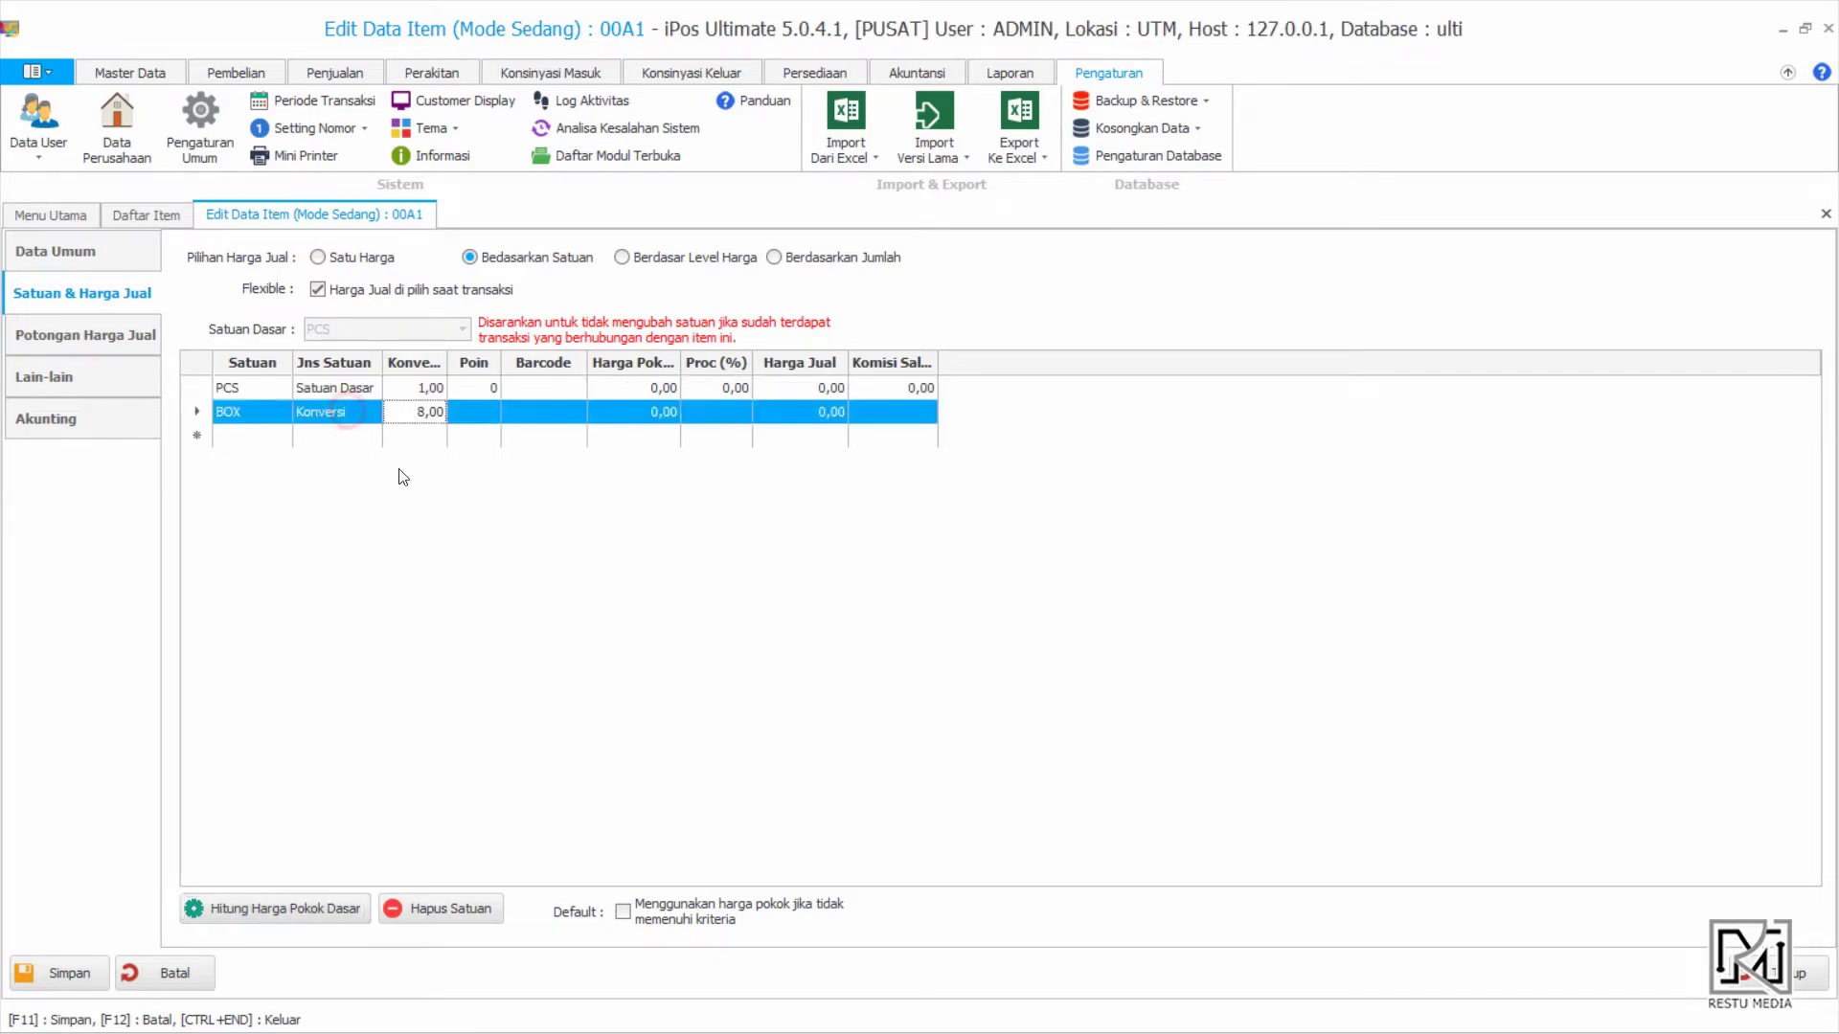
left_click(655, 412)
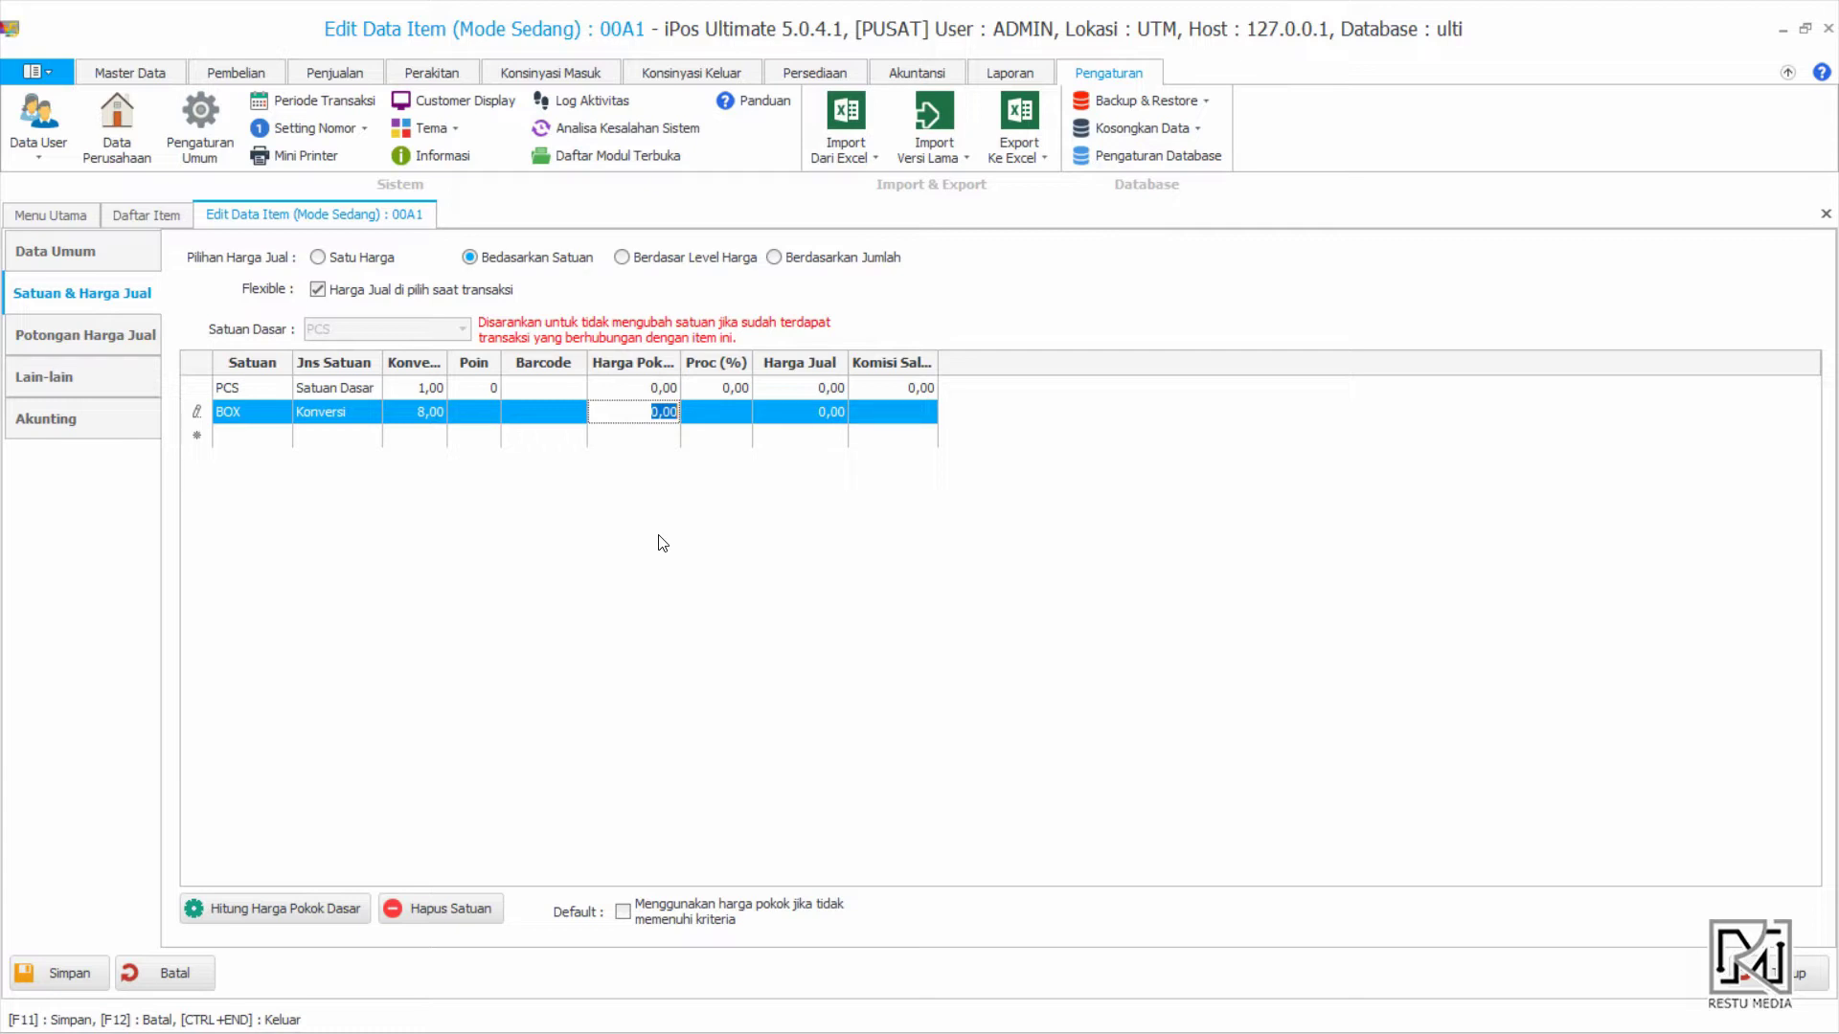
type("25000")
left_click(282, 414)
left_click(431, 412)
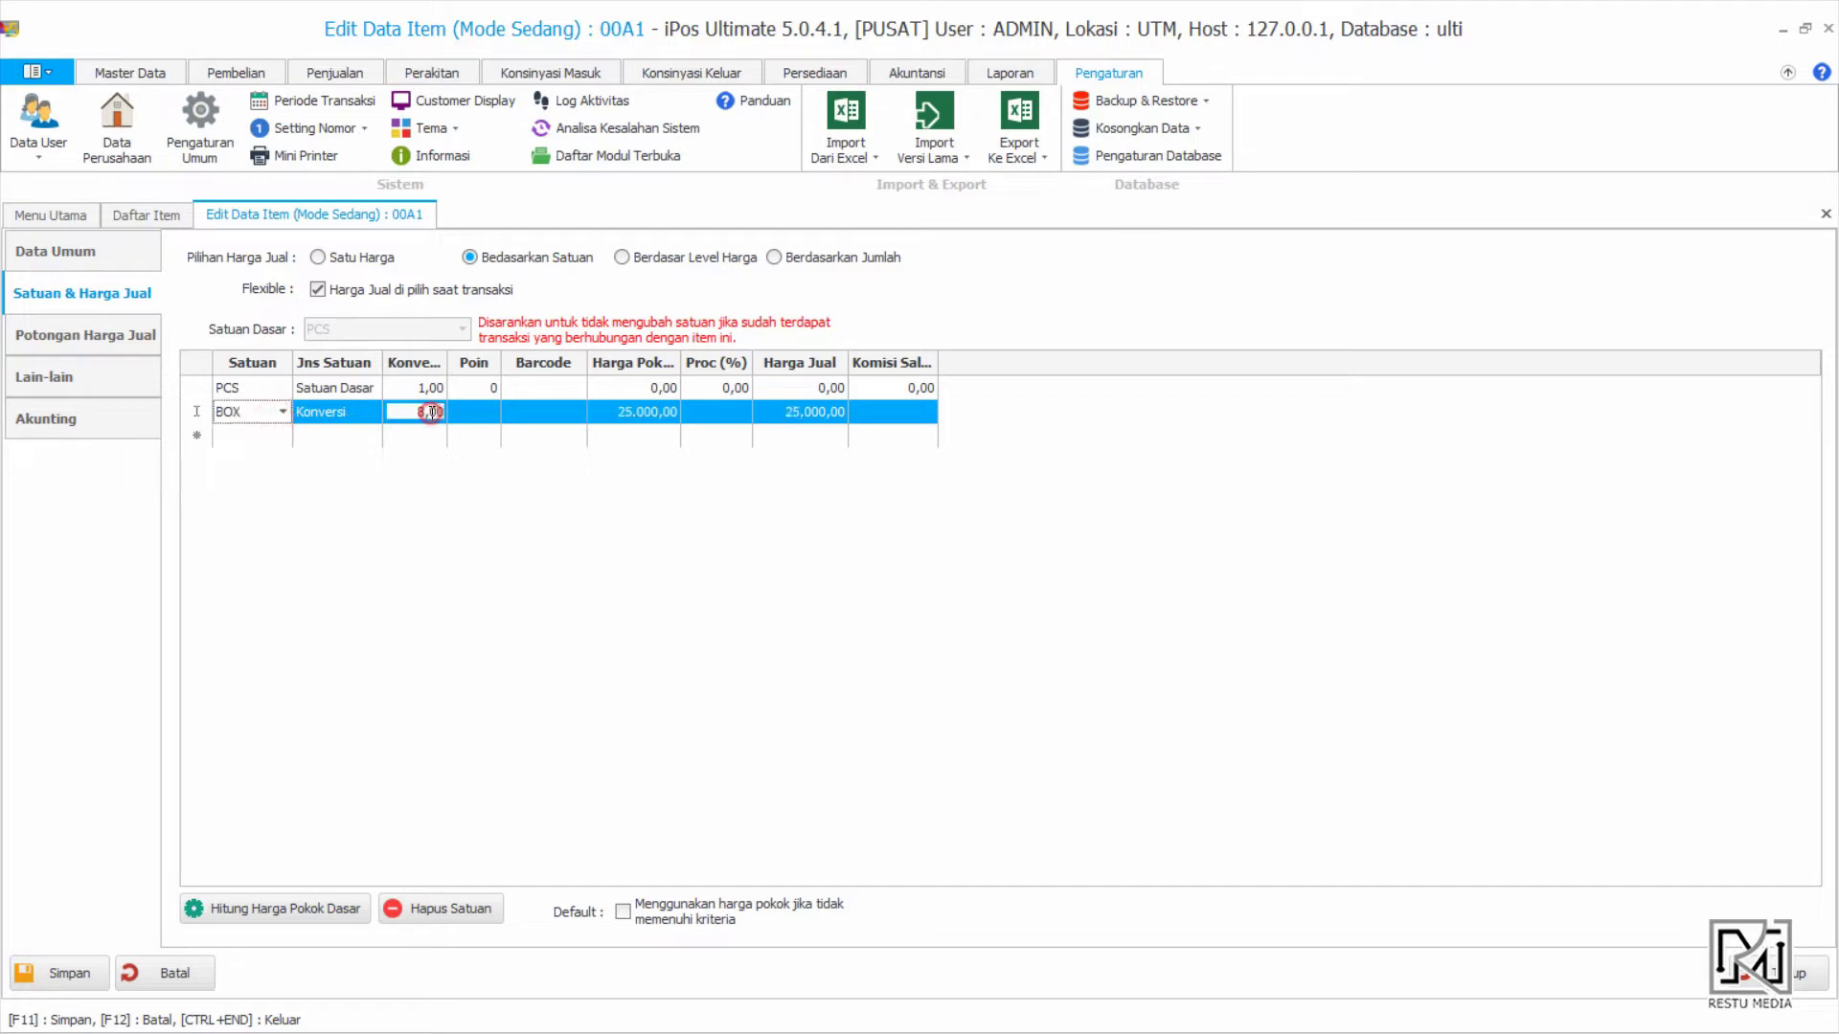
left_click(303, 906)
left_click(1000, 629)
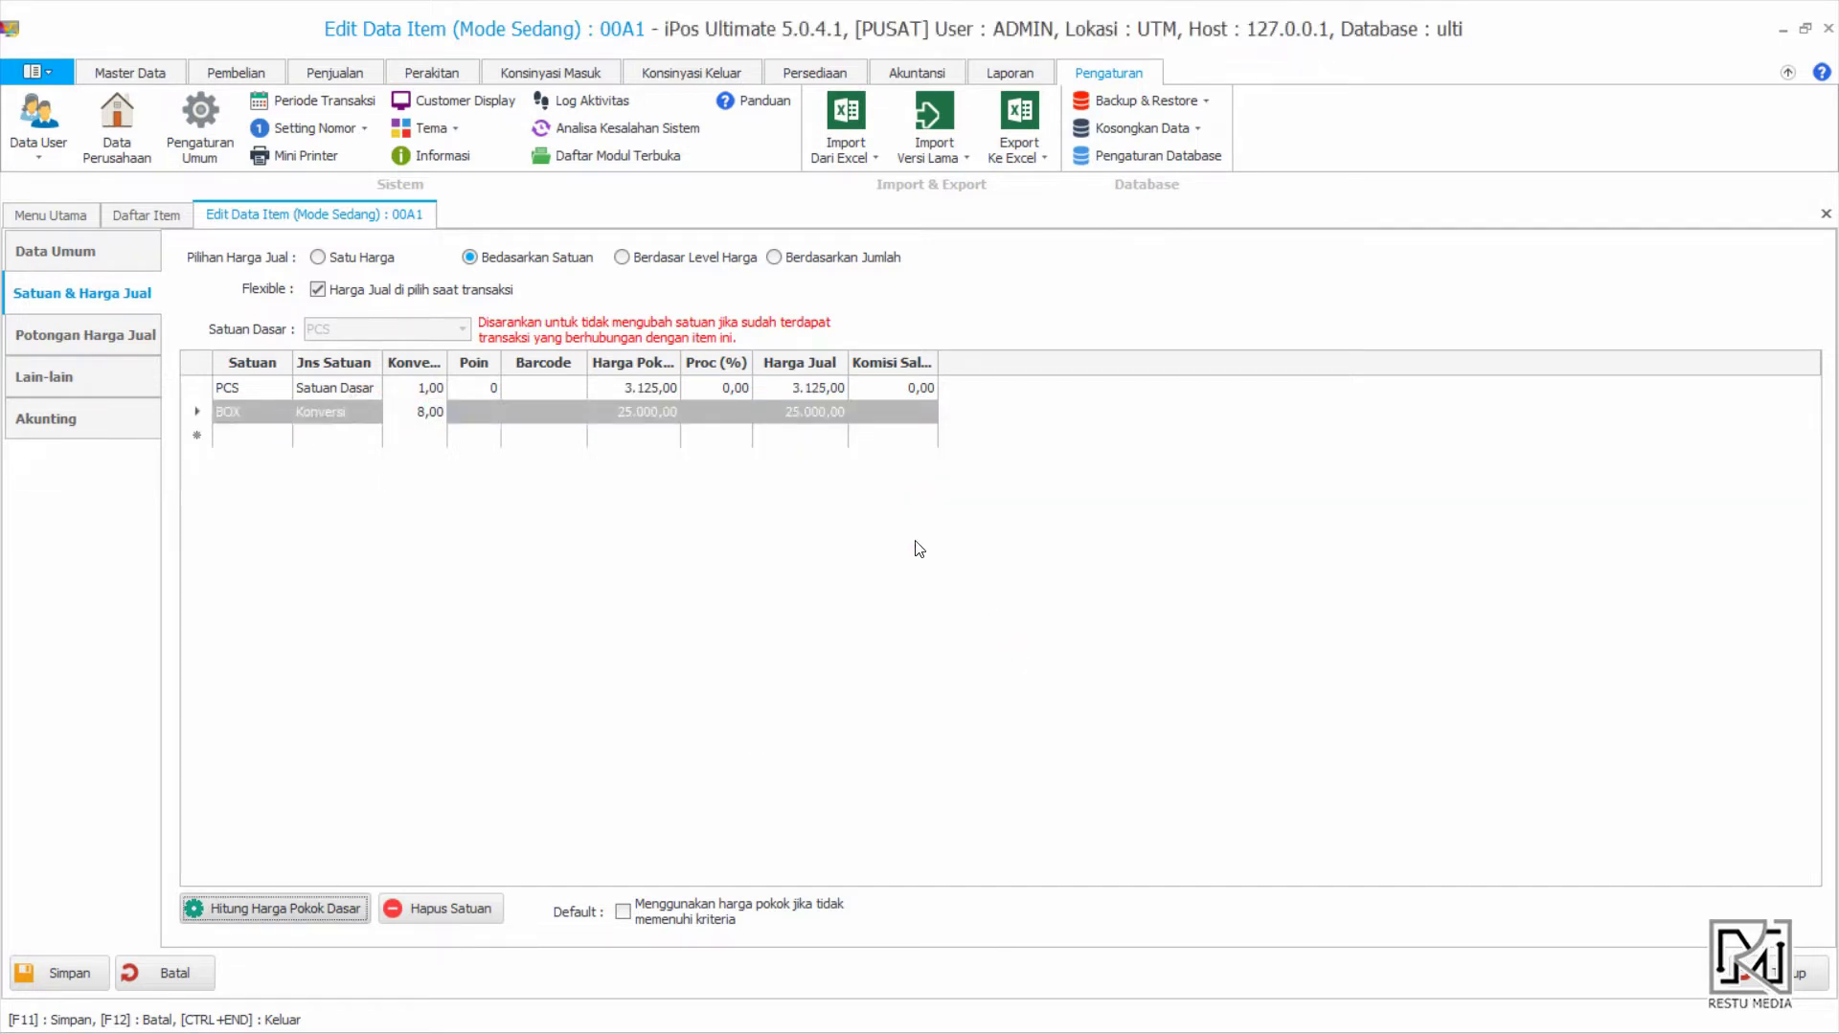
Set the BOX unit's selling price markup to 20 percent
left_click(782, 418)
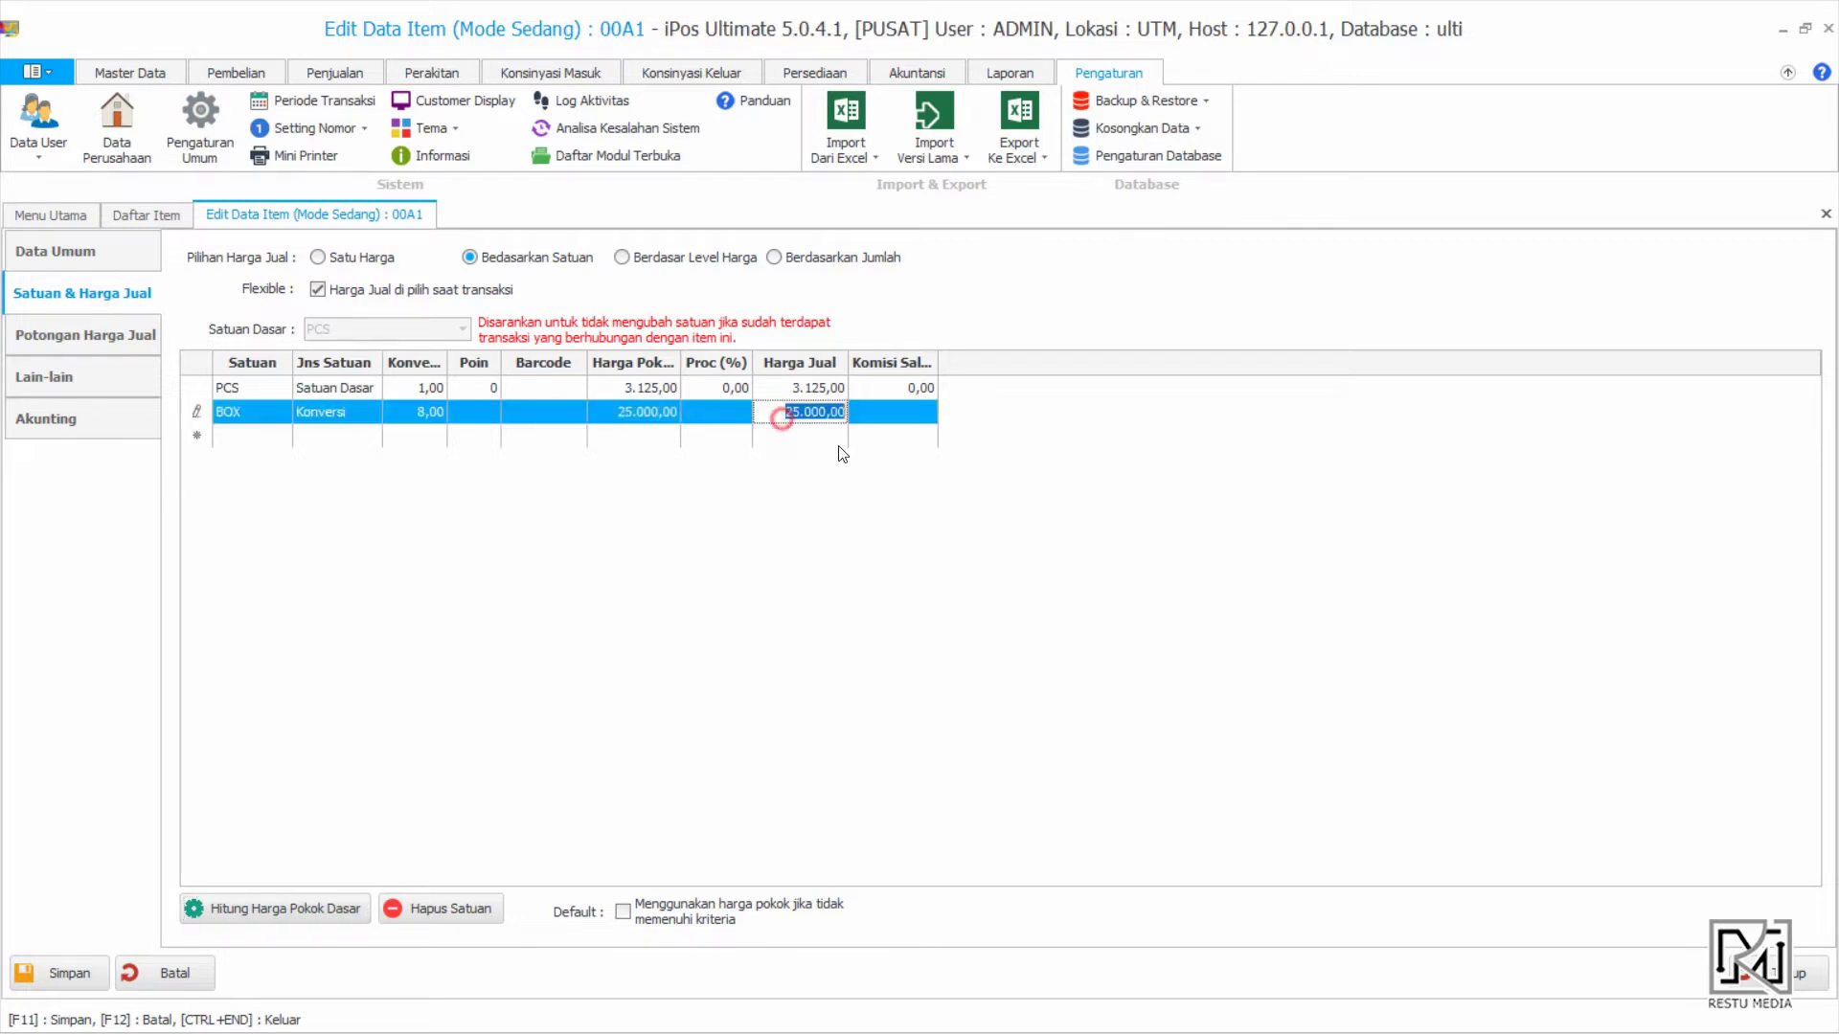
left_click(731, 414)
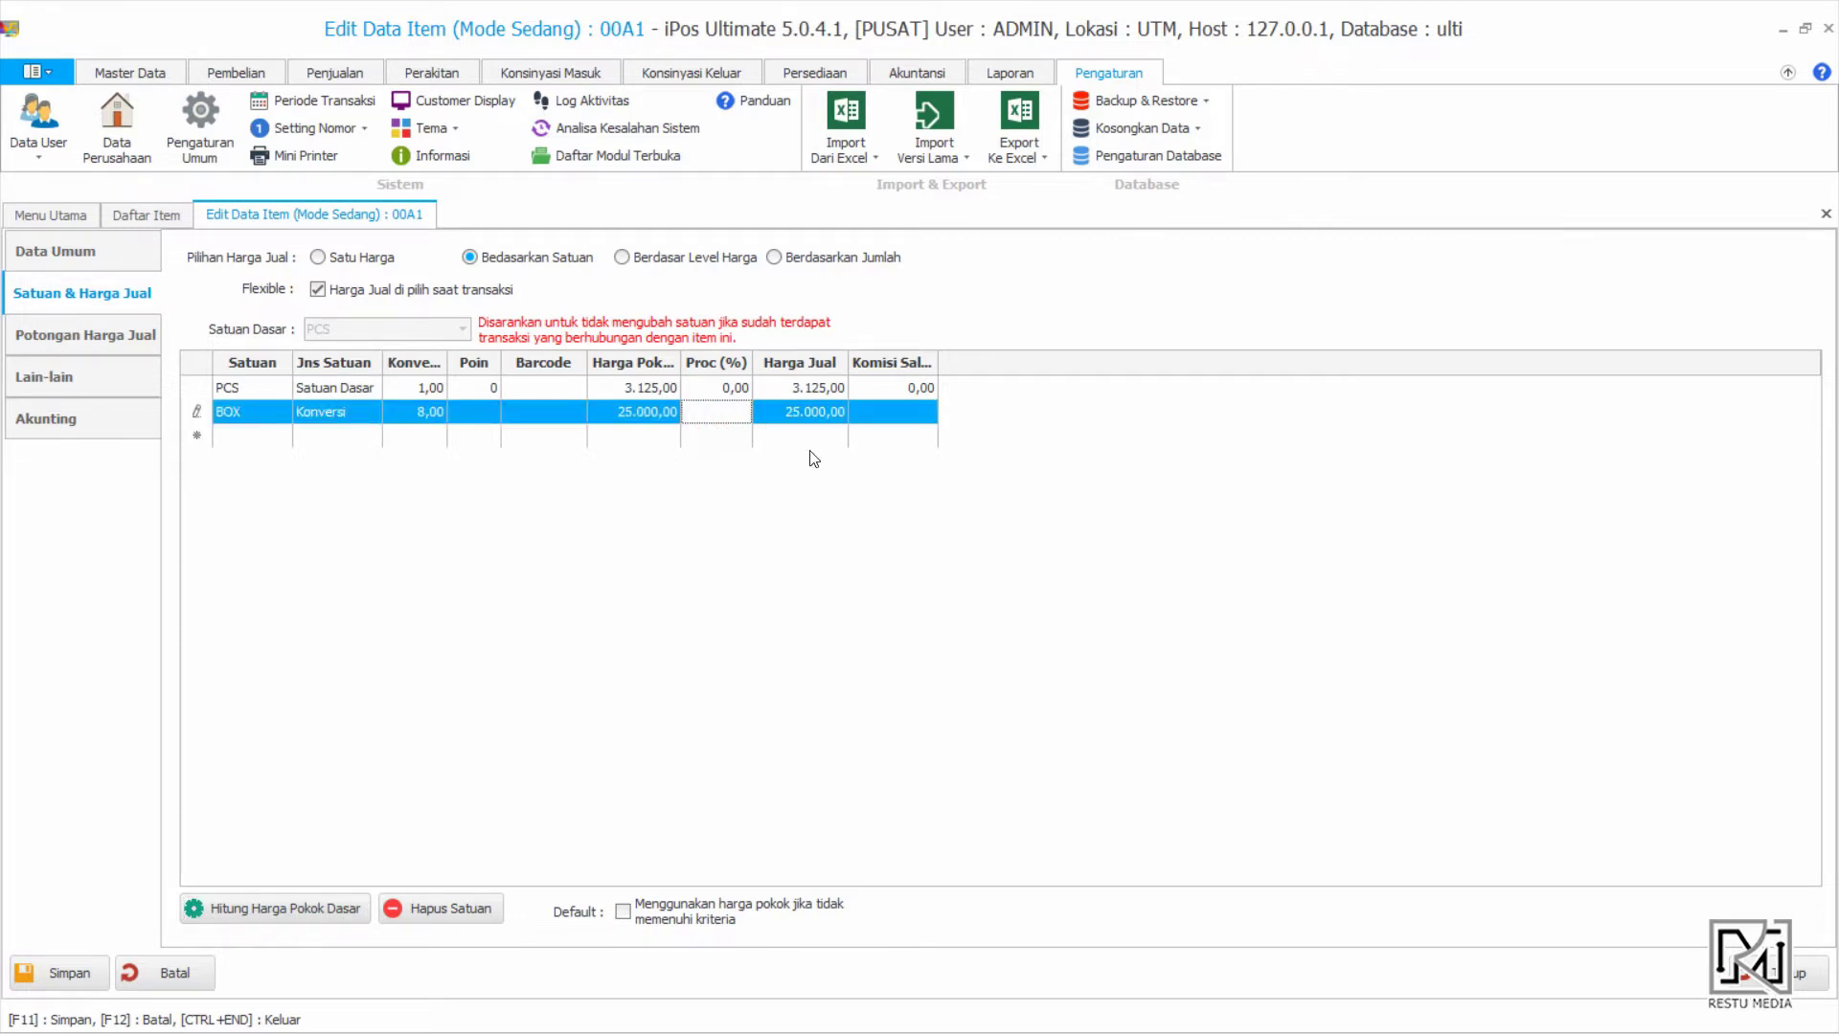
type("20")
Set the PCS unit's selling price markup to 25 percent
left_click(732, 390)
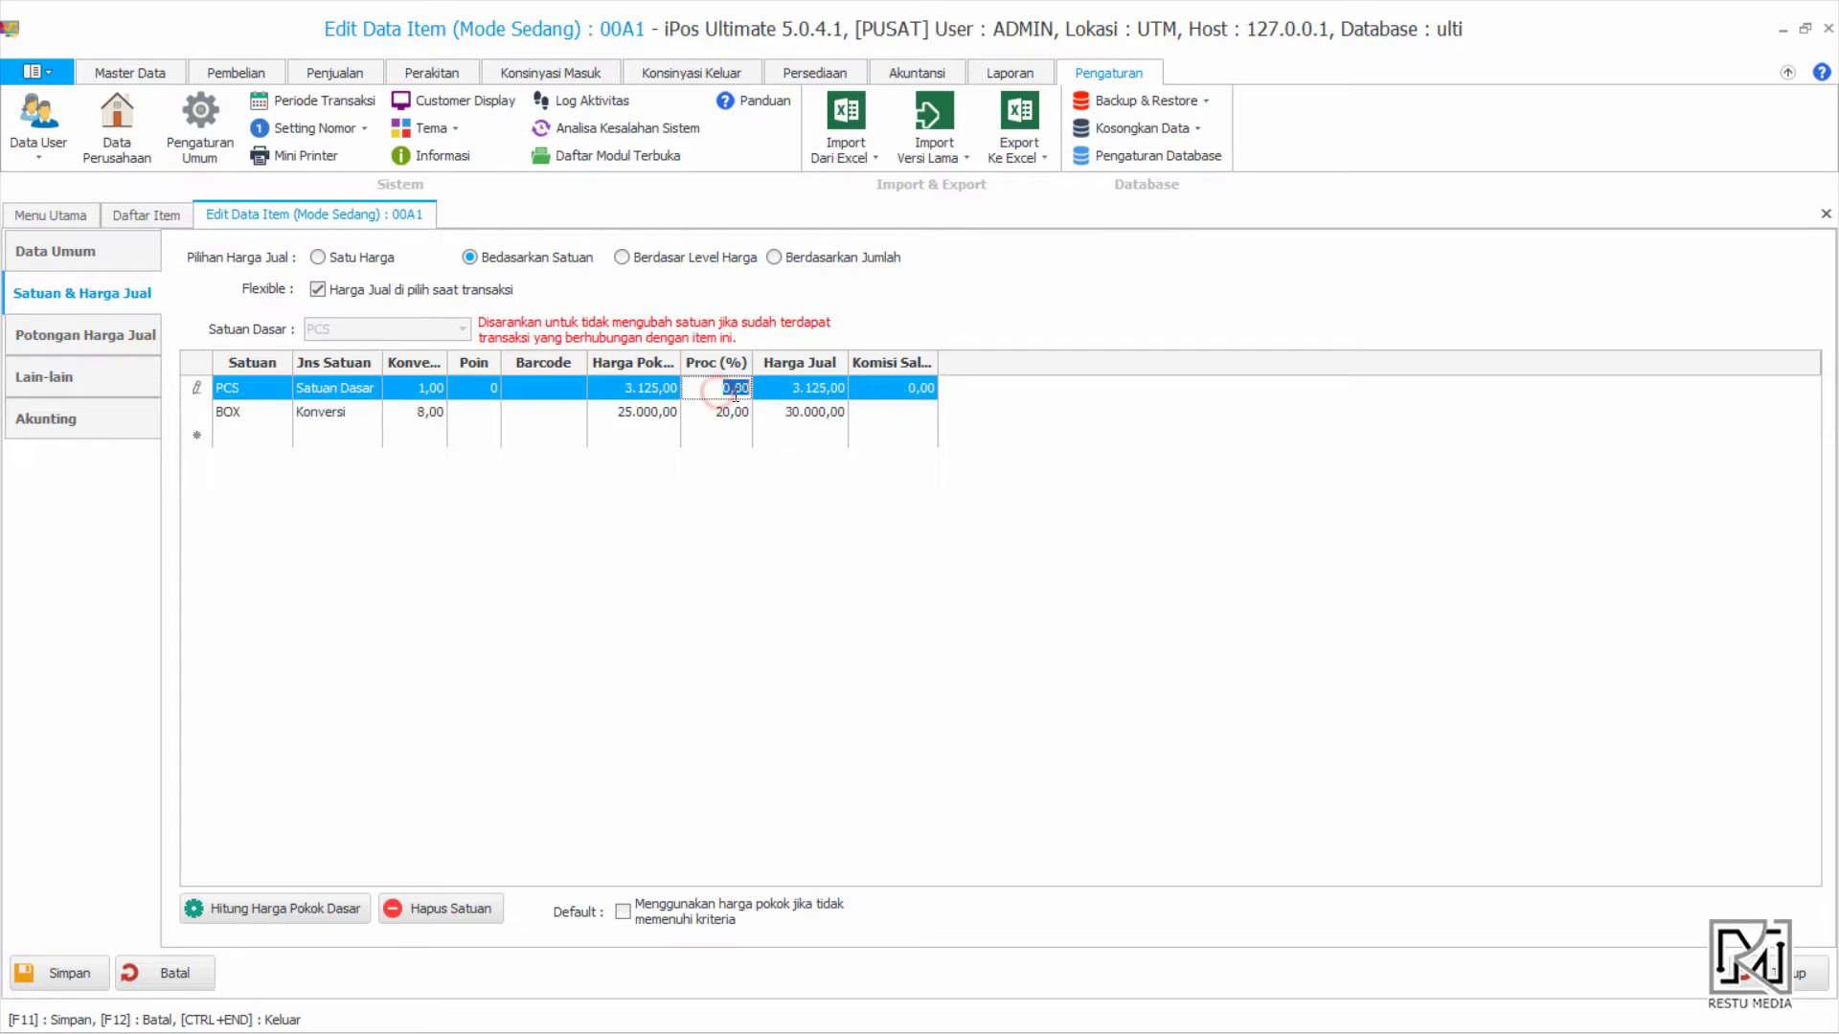
type("25")
left_click(884, 617)
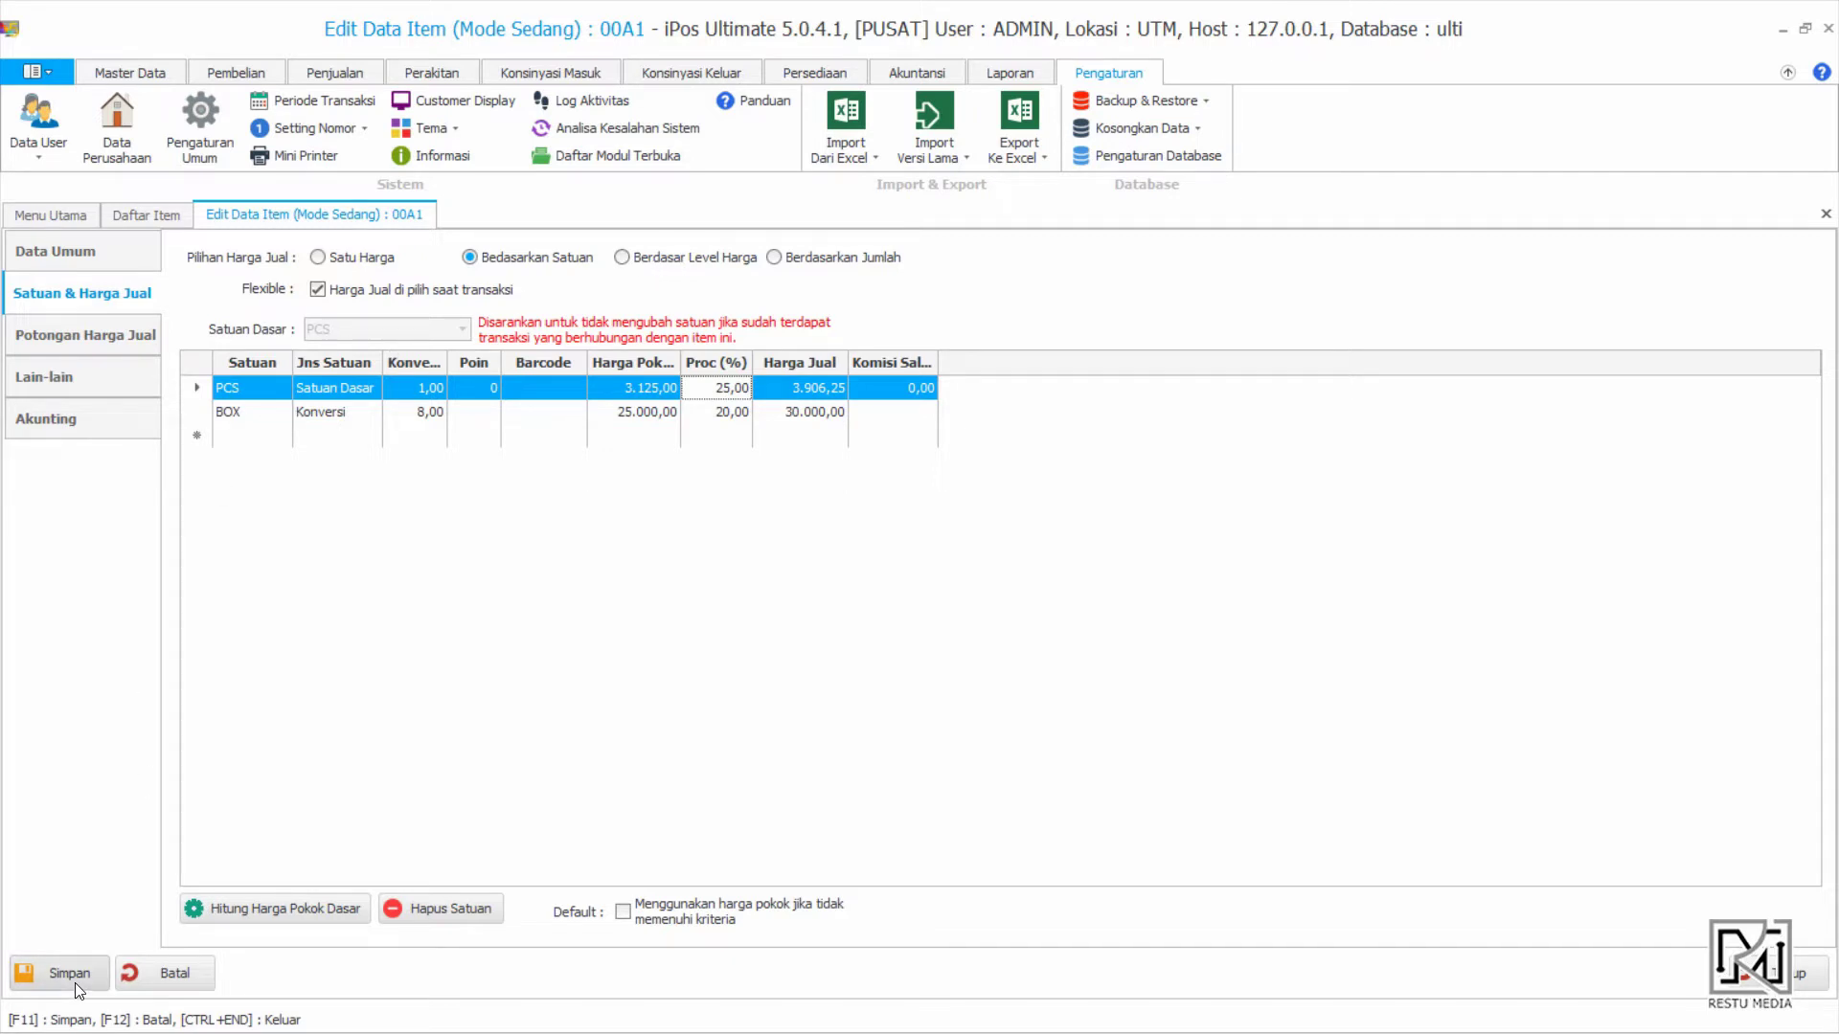
Switch the selling price option to Berdasar Level Harga and return it to Bedasarkan Satuan
left_click(624, 258)
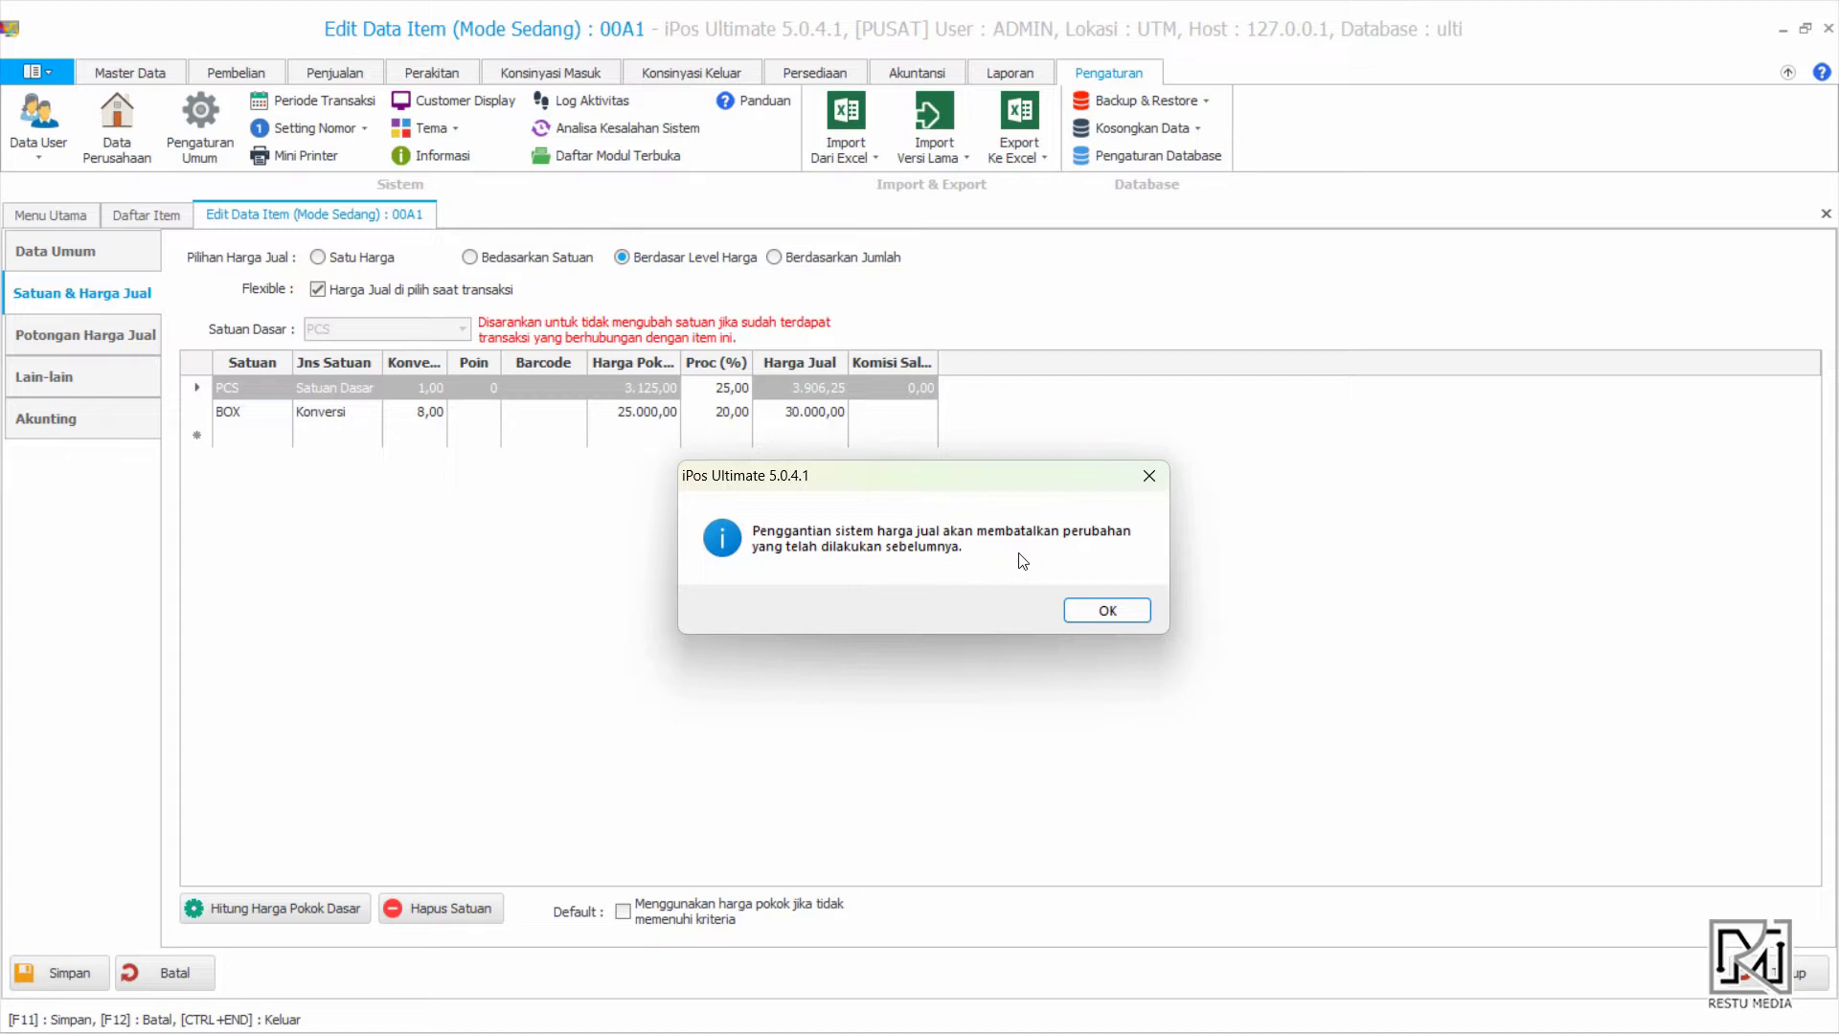
left_click(1149, 476)
left_click(525, 260)
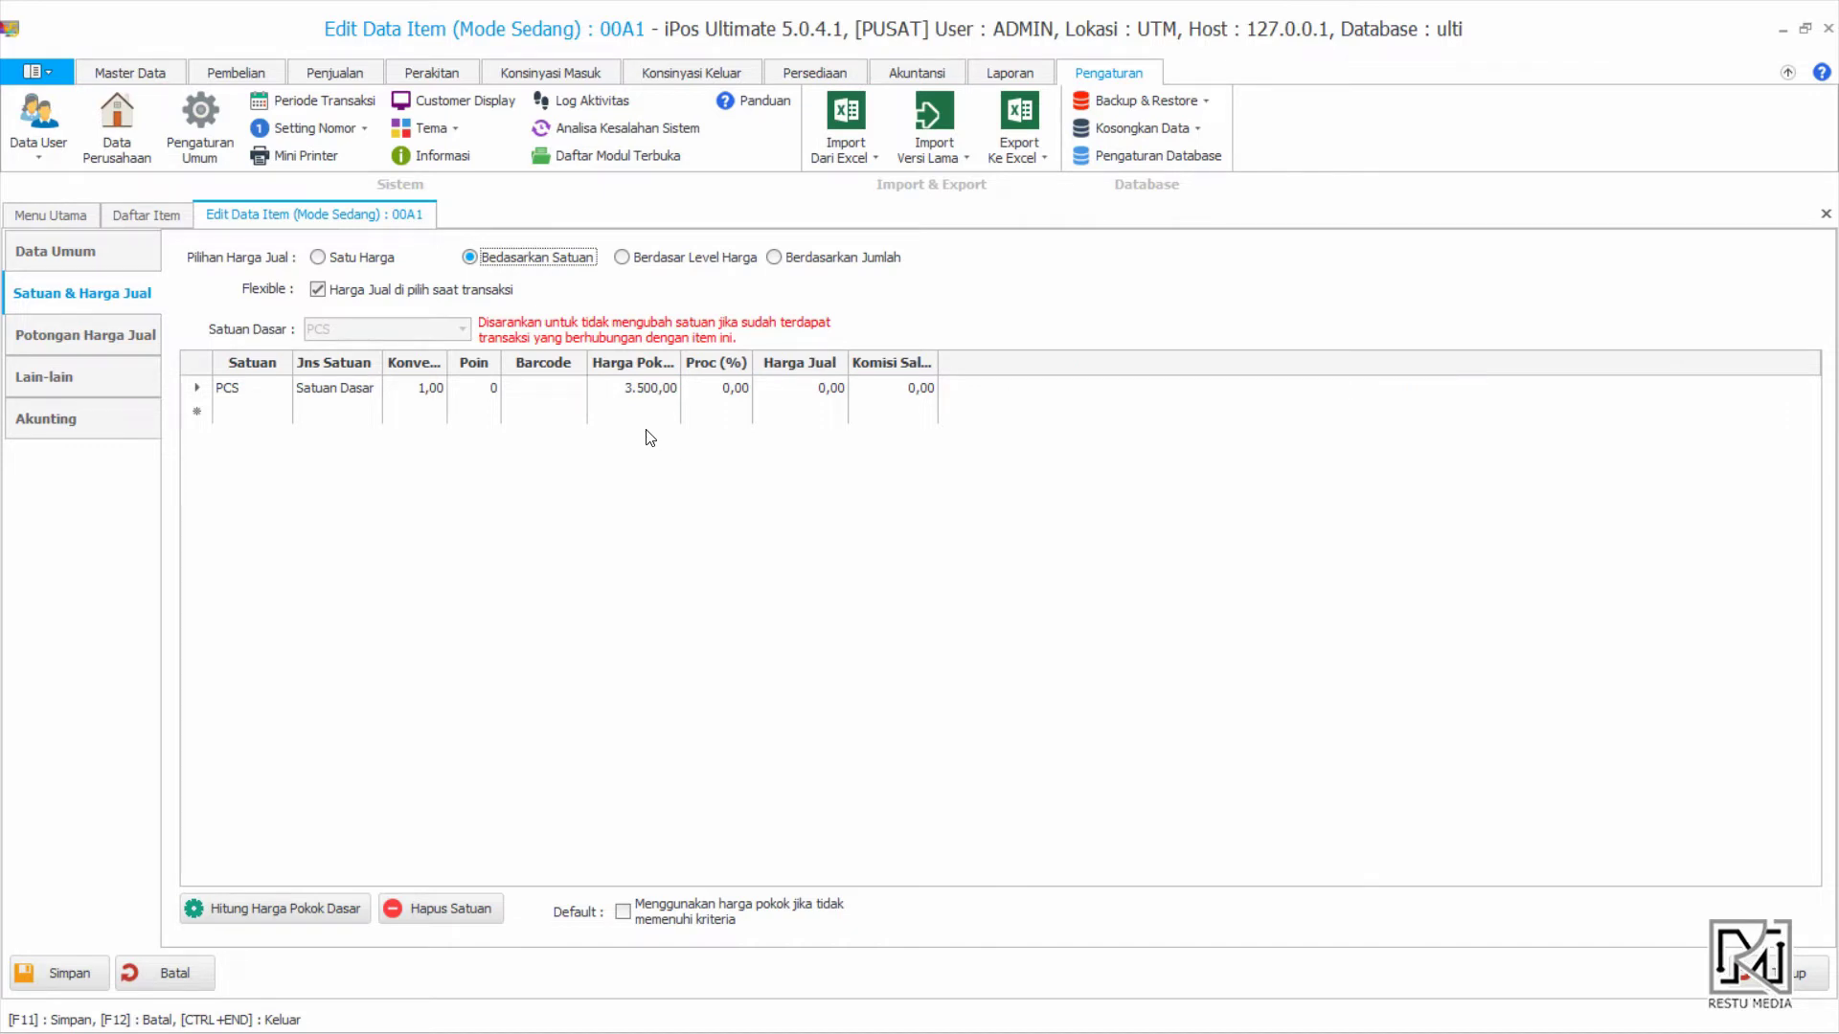
Add BOX again as a conversion unit for the item with a conversion value of 8
left_click(283, 412)
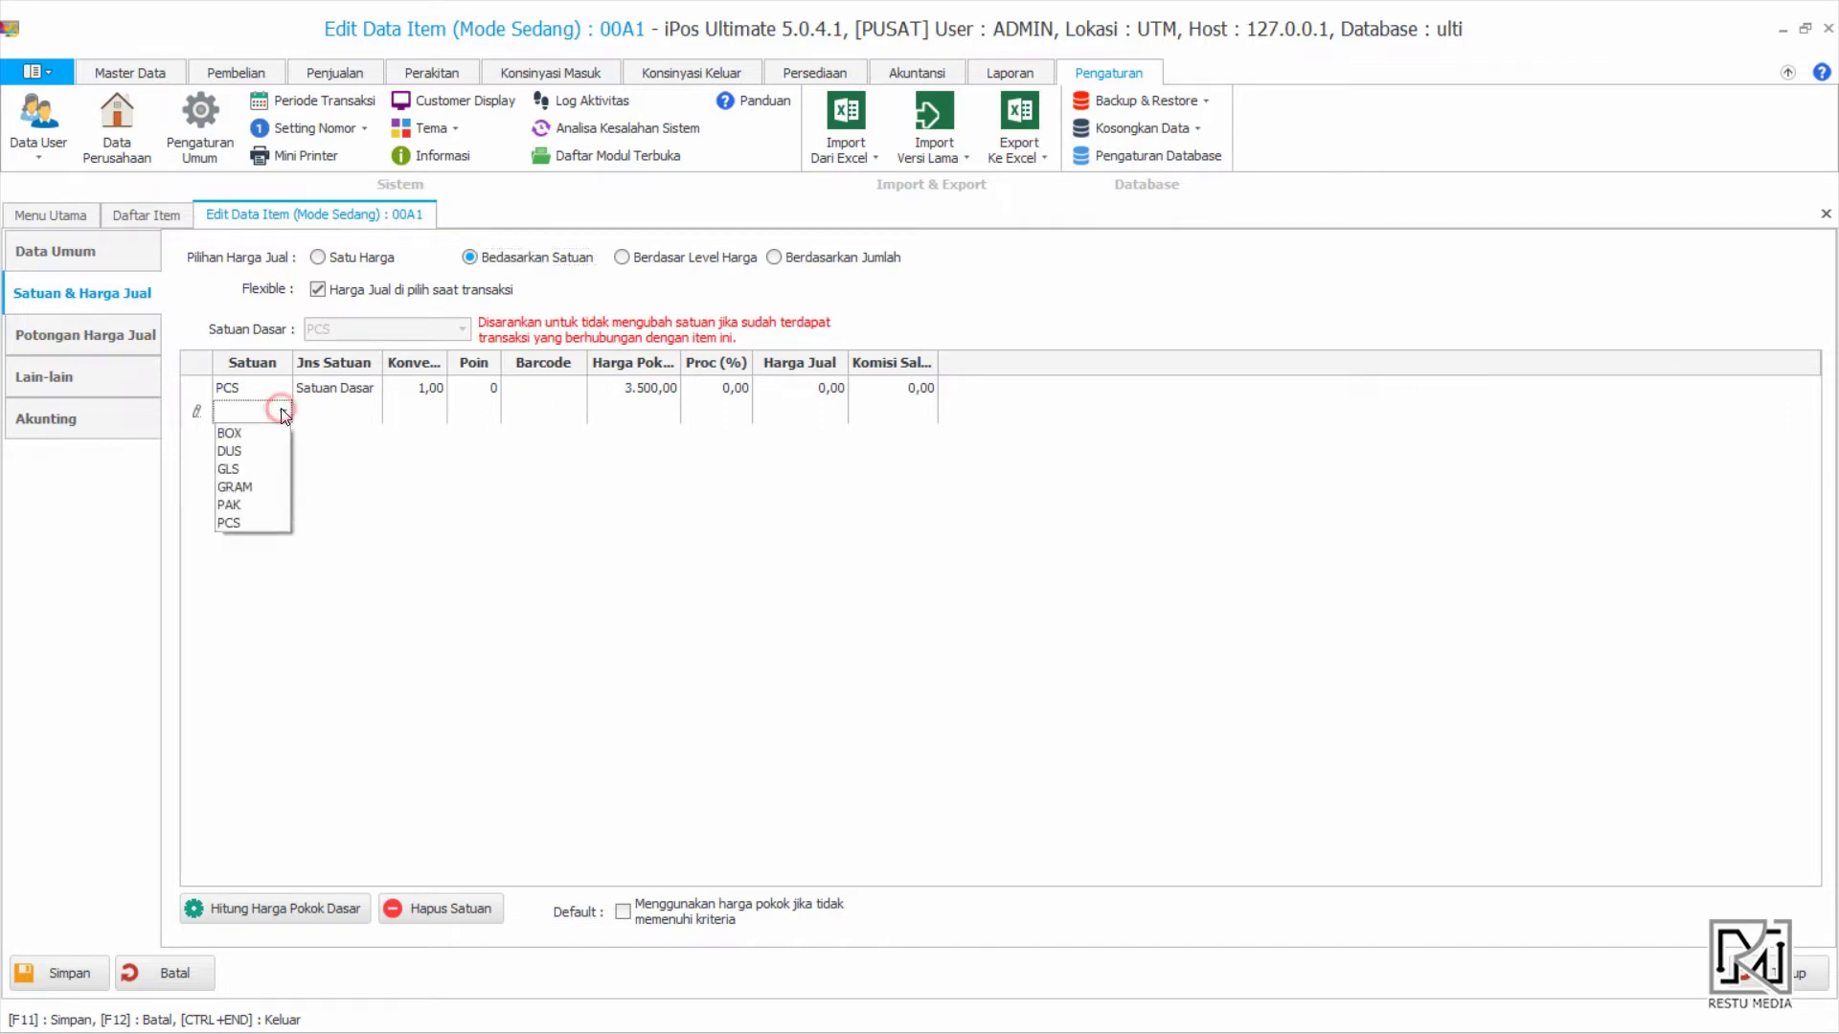
left_click(264, 442)
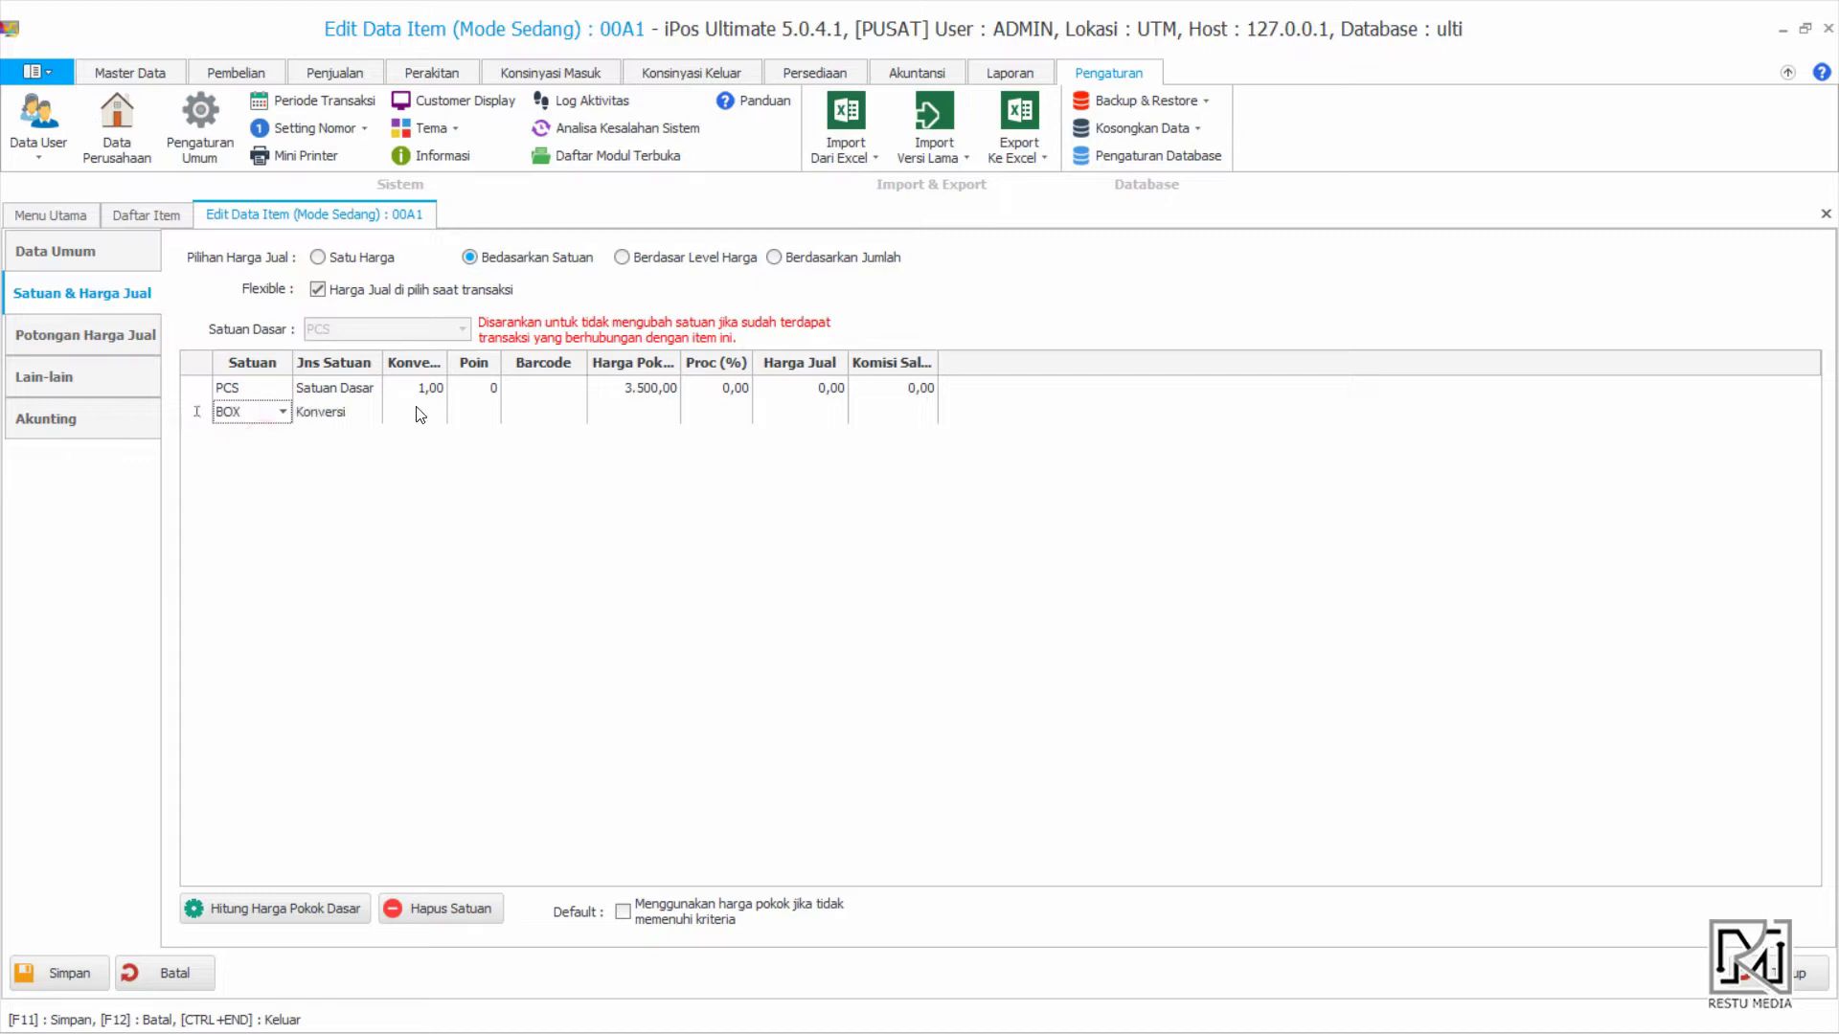
left_click(418, 409)
type("8")
Set the BOX cost price to 25000 and calculate the PCS base cost price from the BOX unit
left_click(634, 410)
type("25.000")
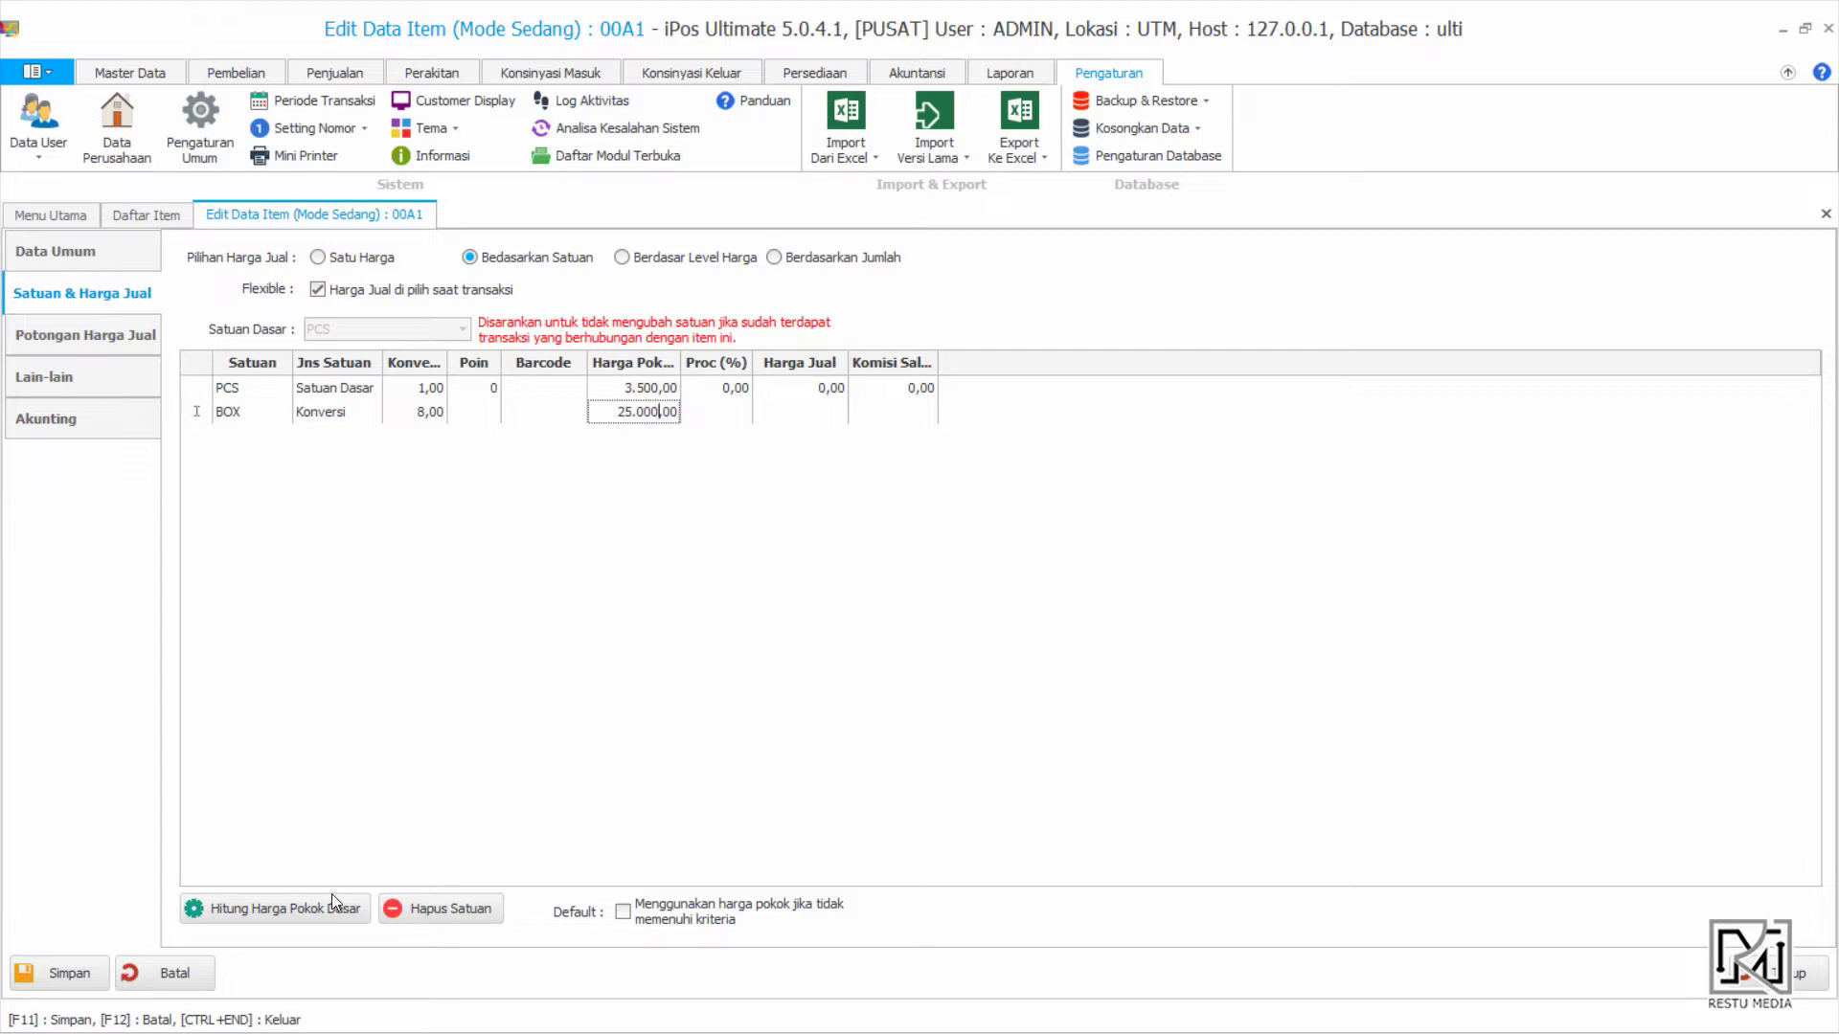
left_click(351, 412)
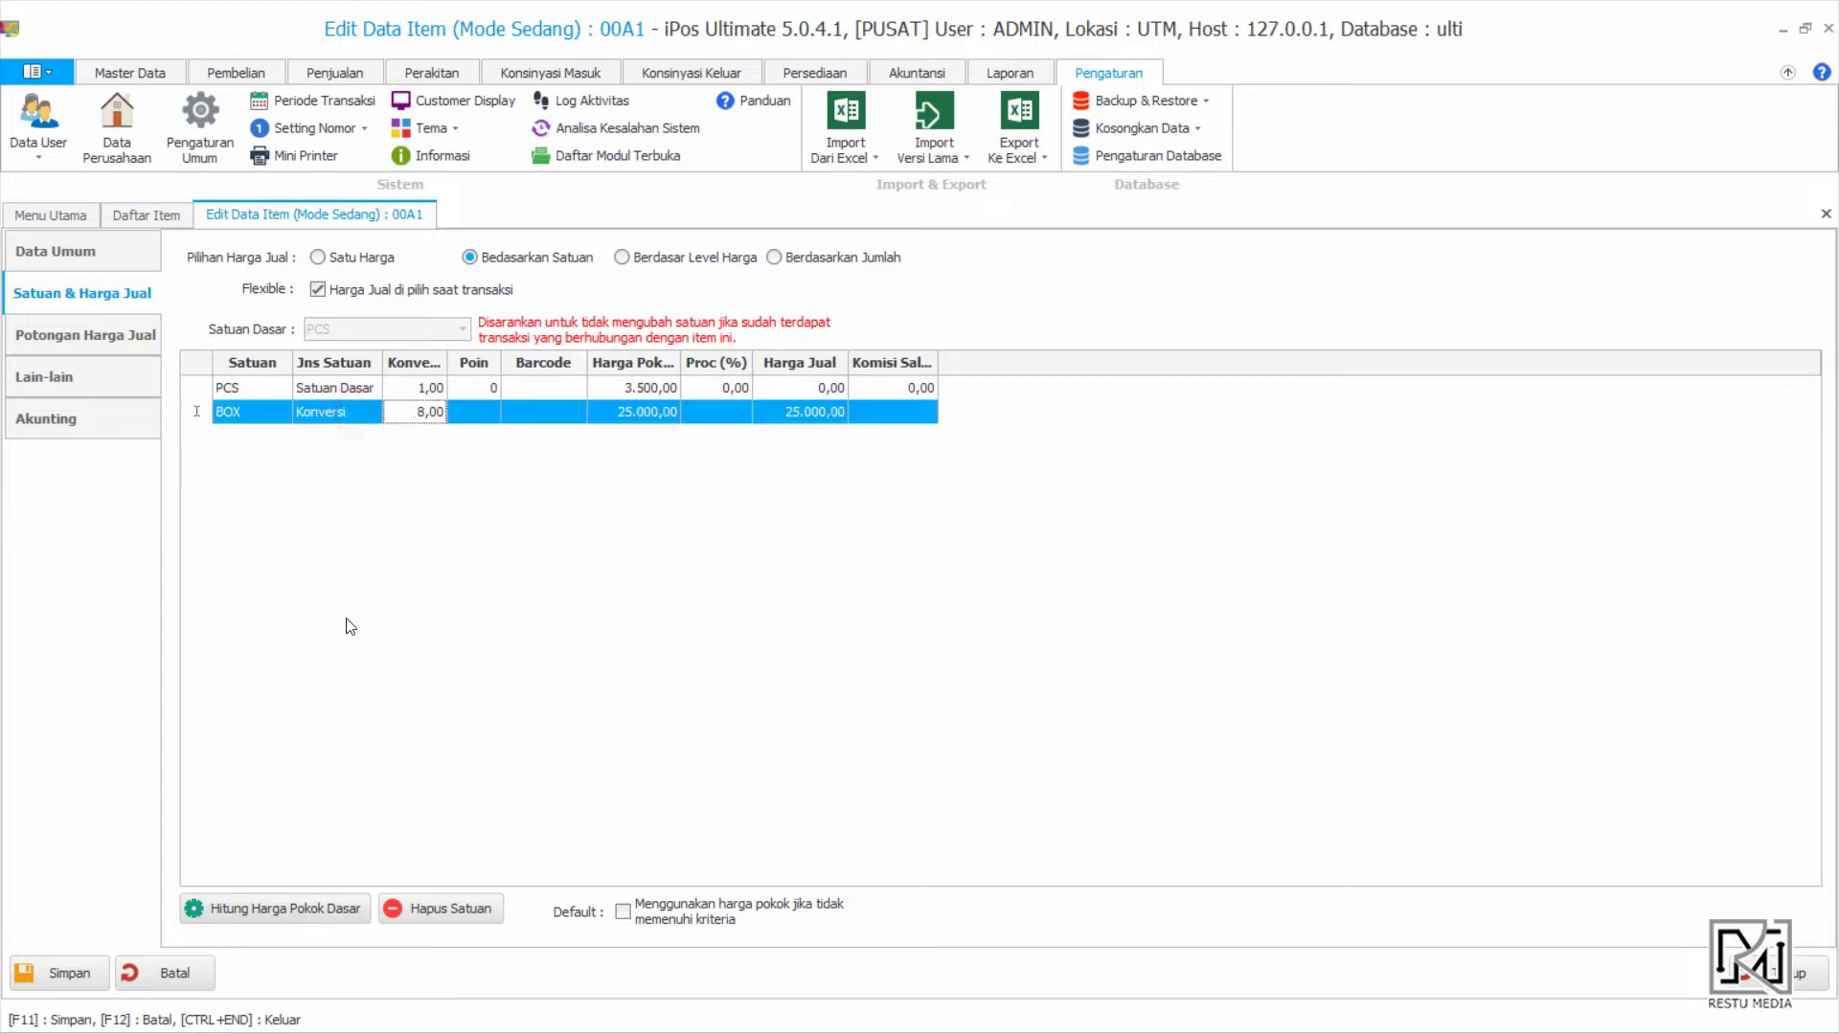
left_click(340, 907)
left_click(1009, 623)
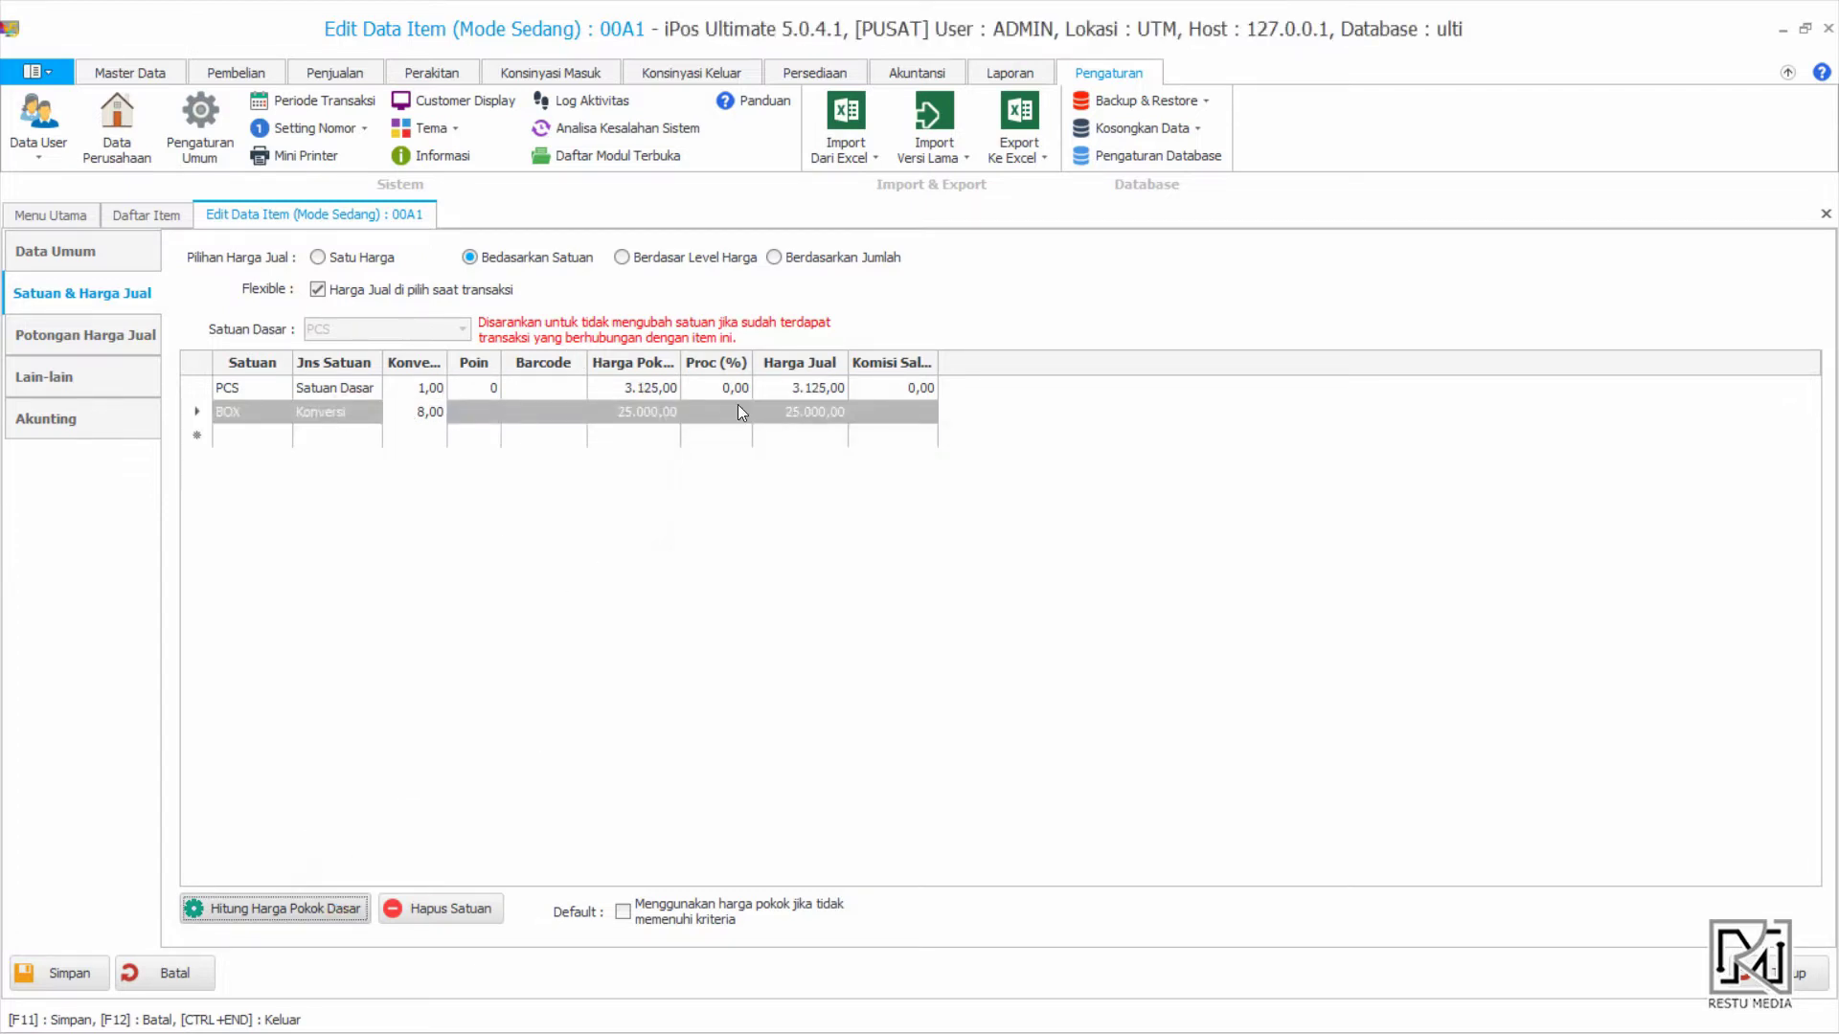
Set the selling price markup to 20 percent for BOX and 25 percent for PCS, and save the item
left_click(733, 410)
type("20")
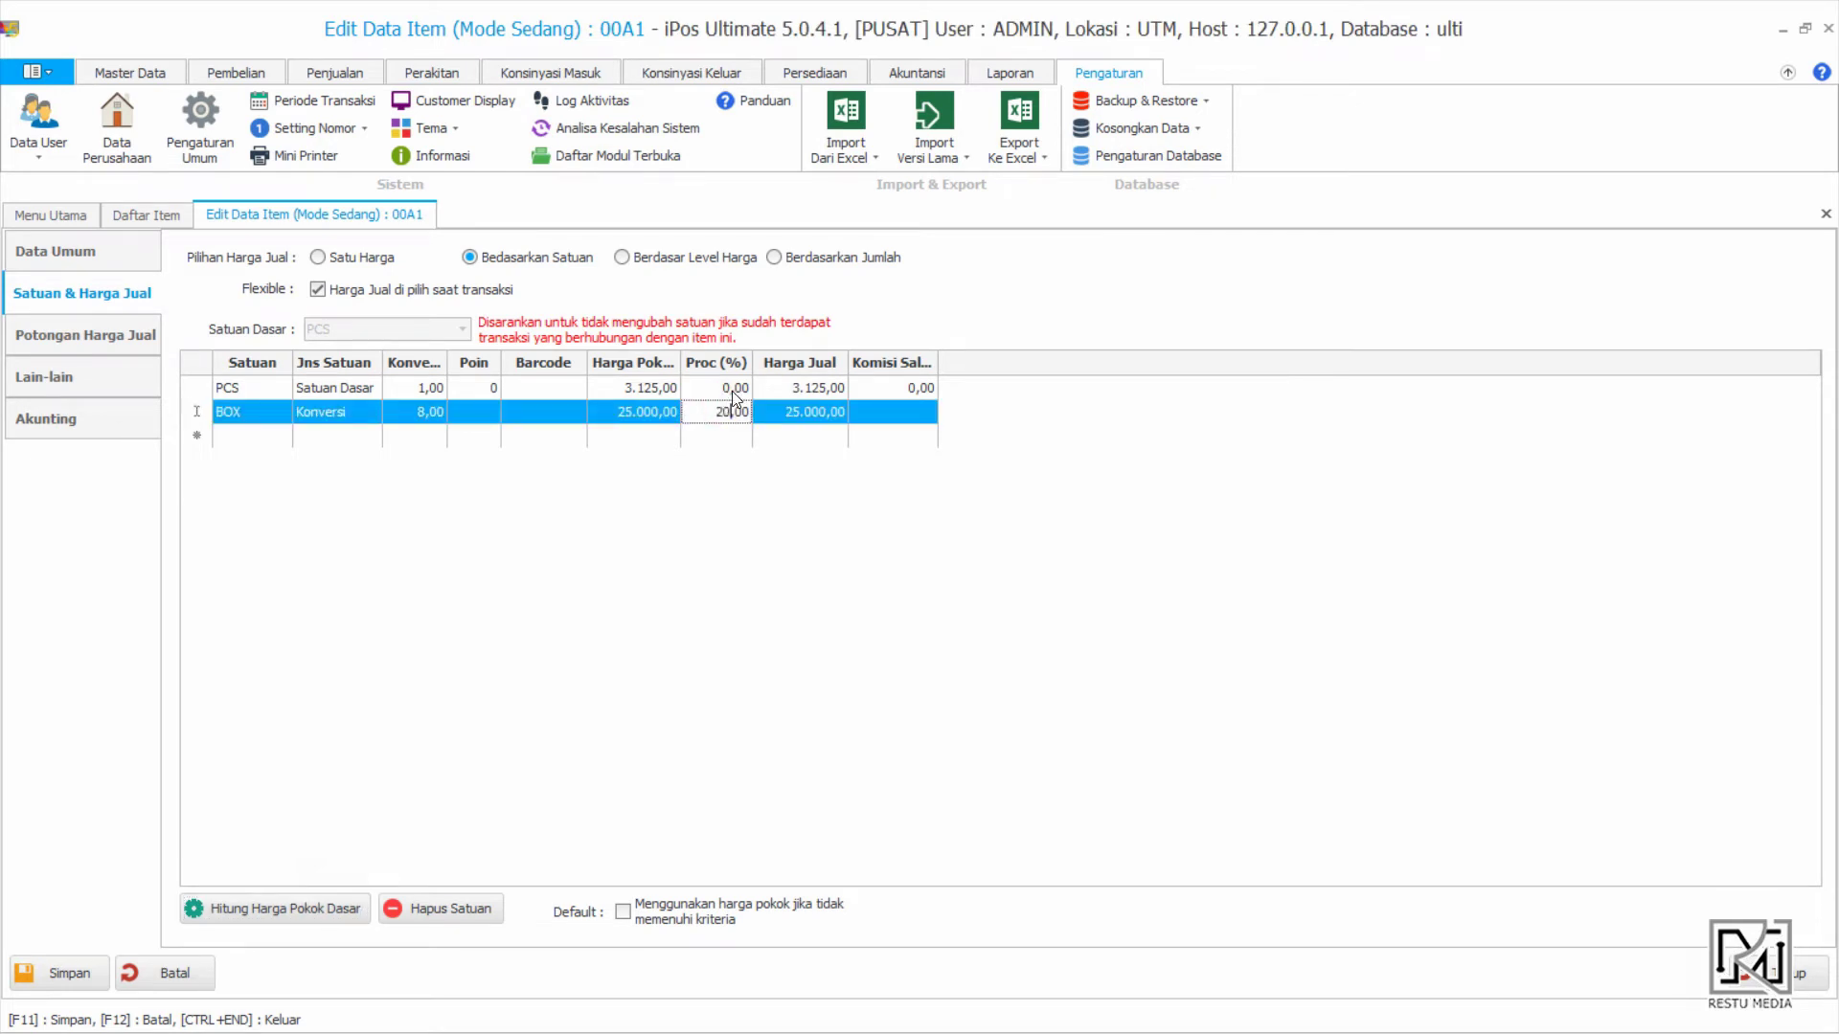
left_click(730, 387)
type("25")
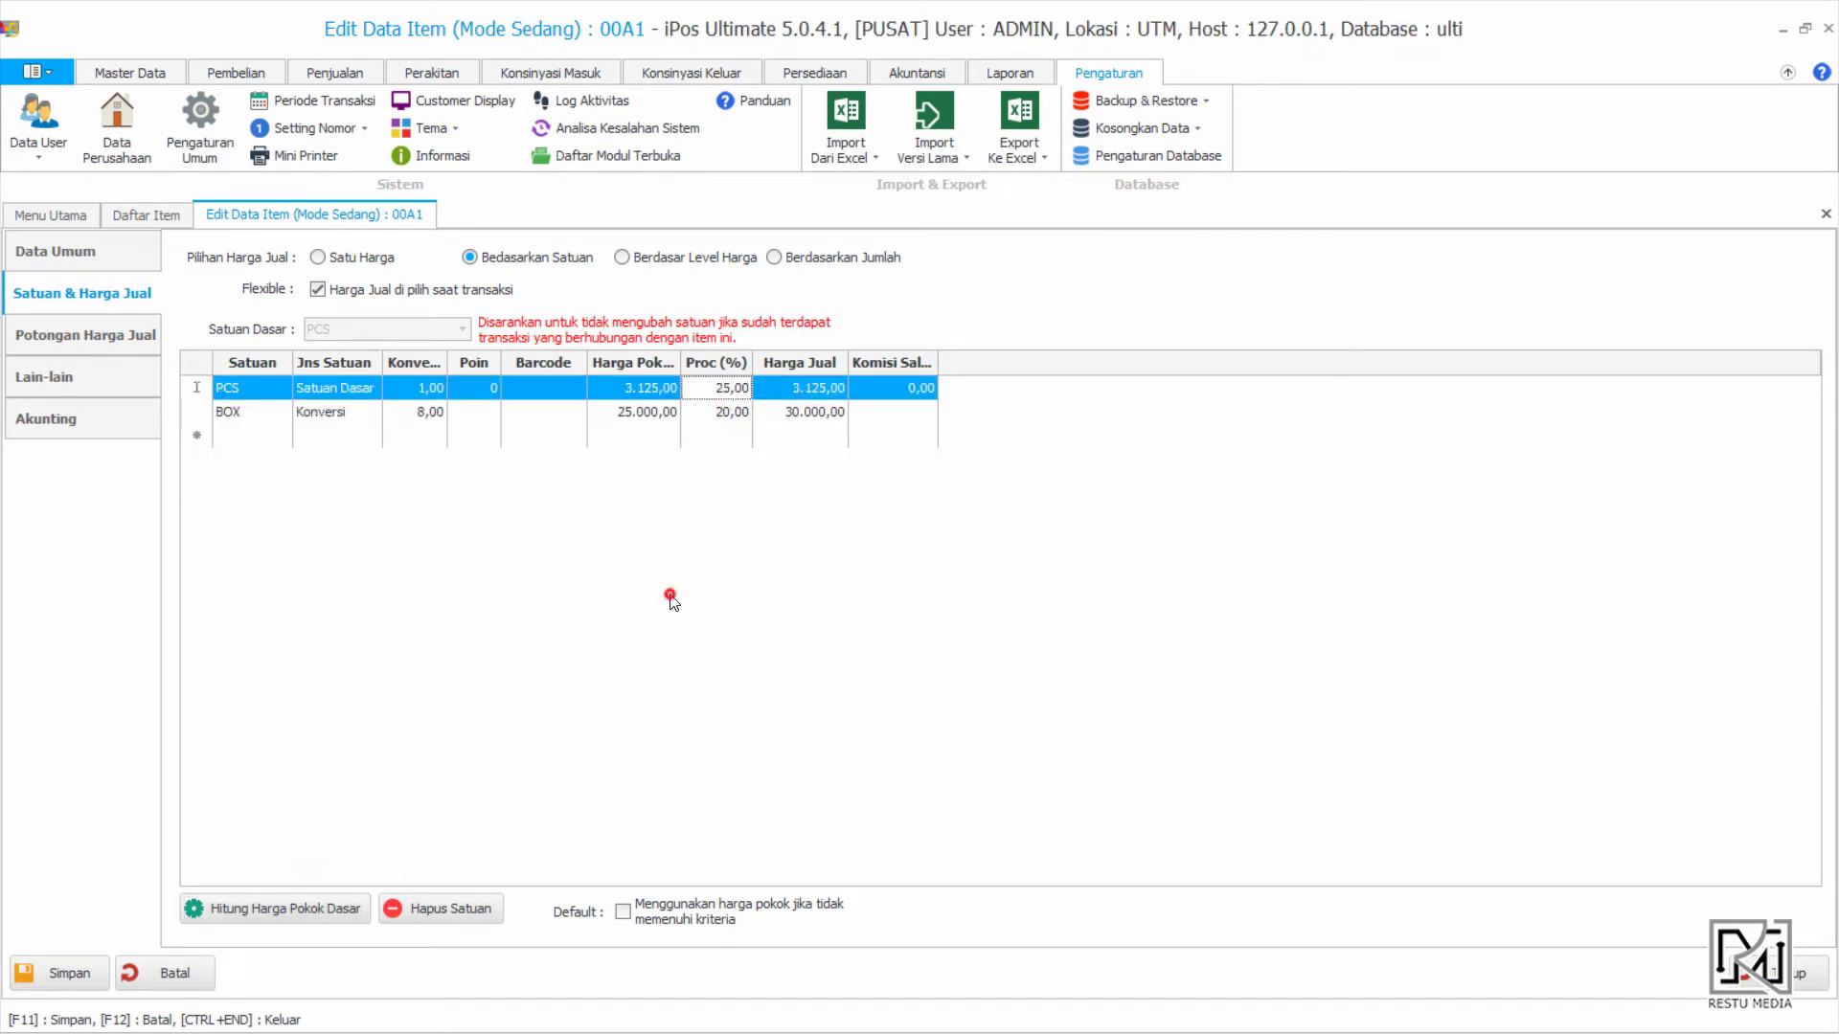
left_click(86, 967)
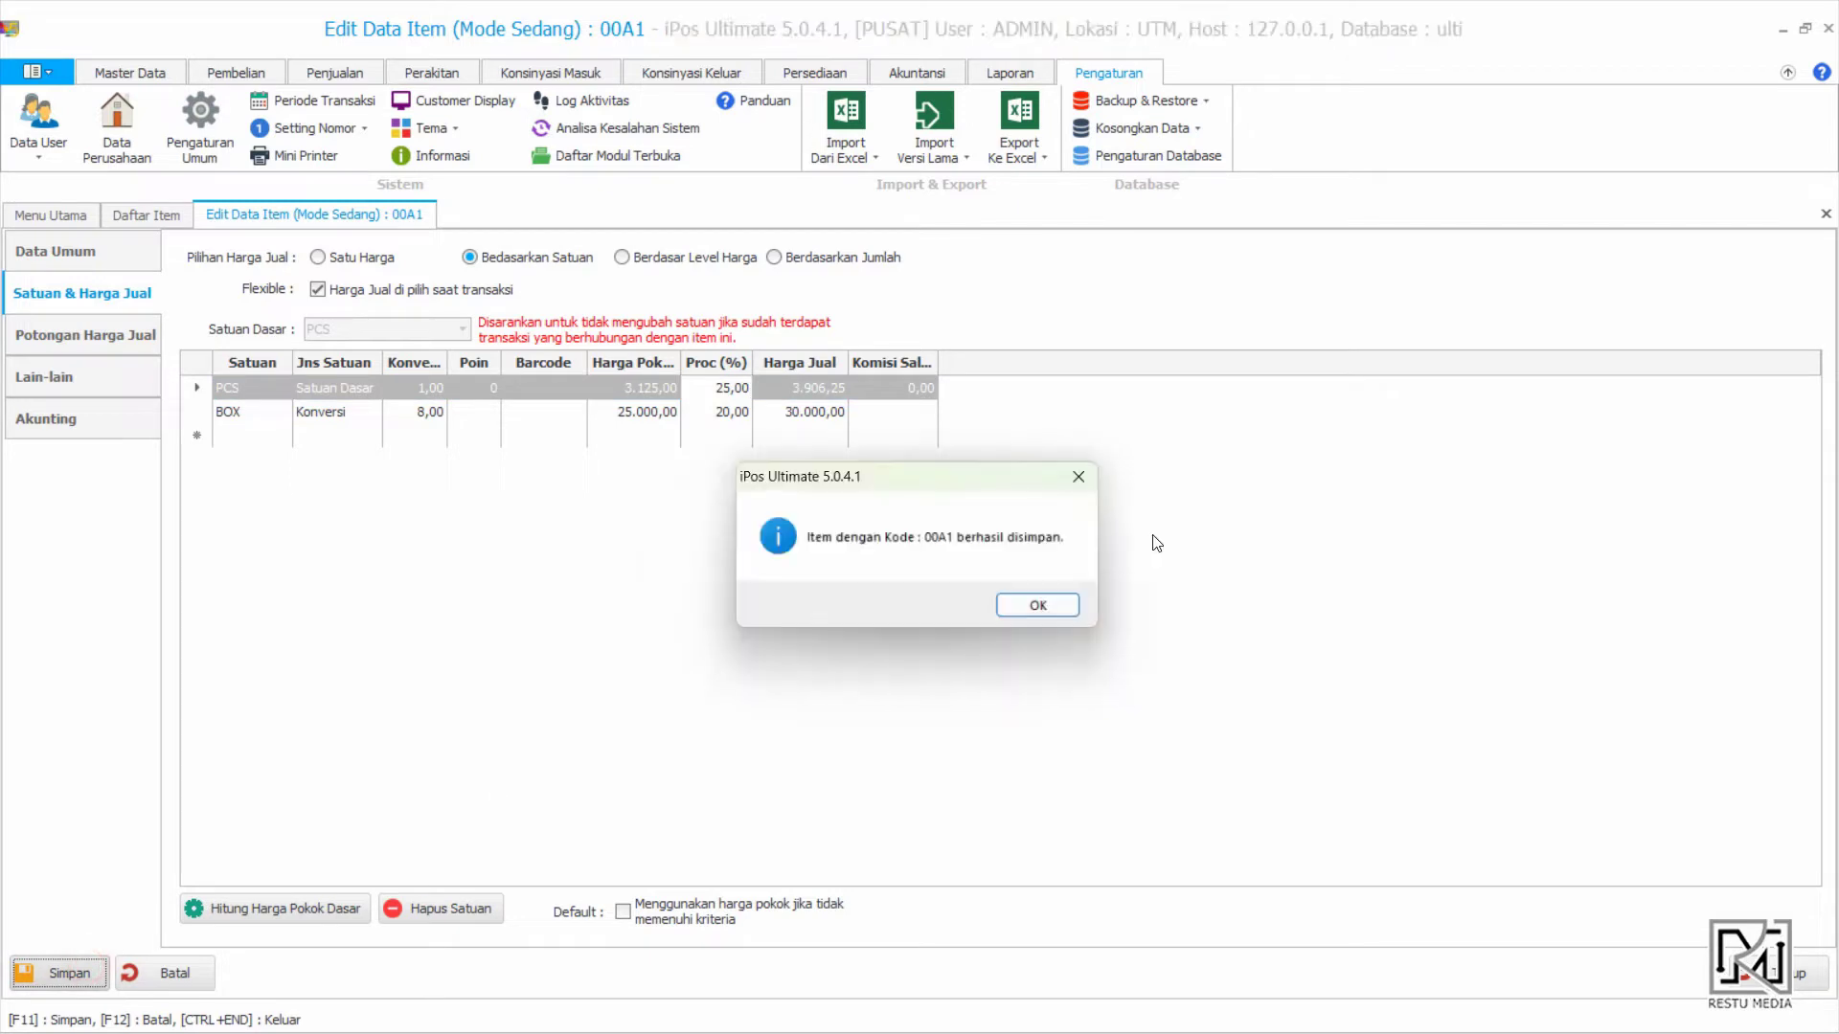
left_click(1075, 618)
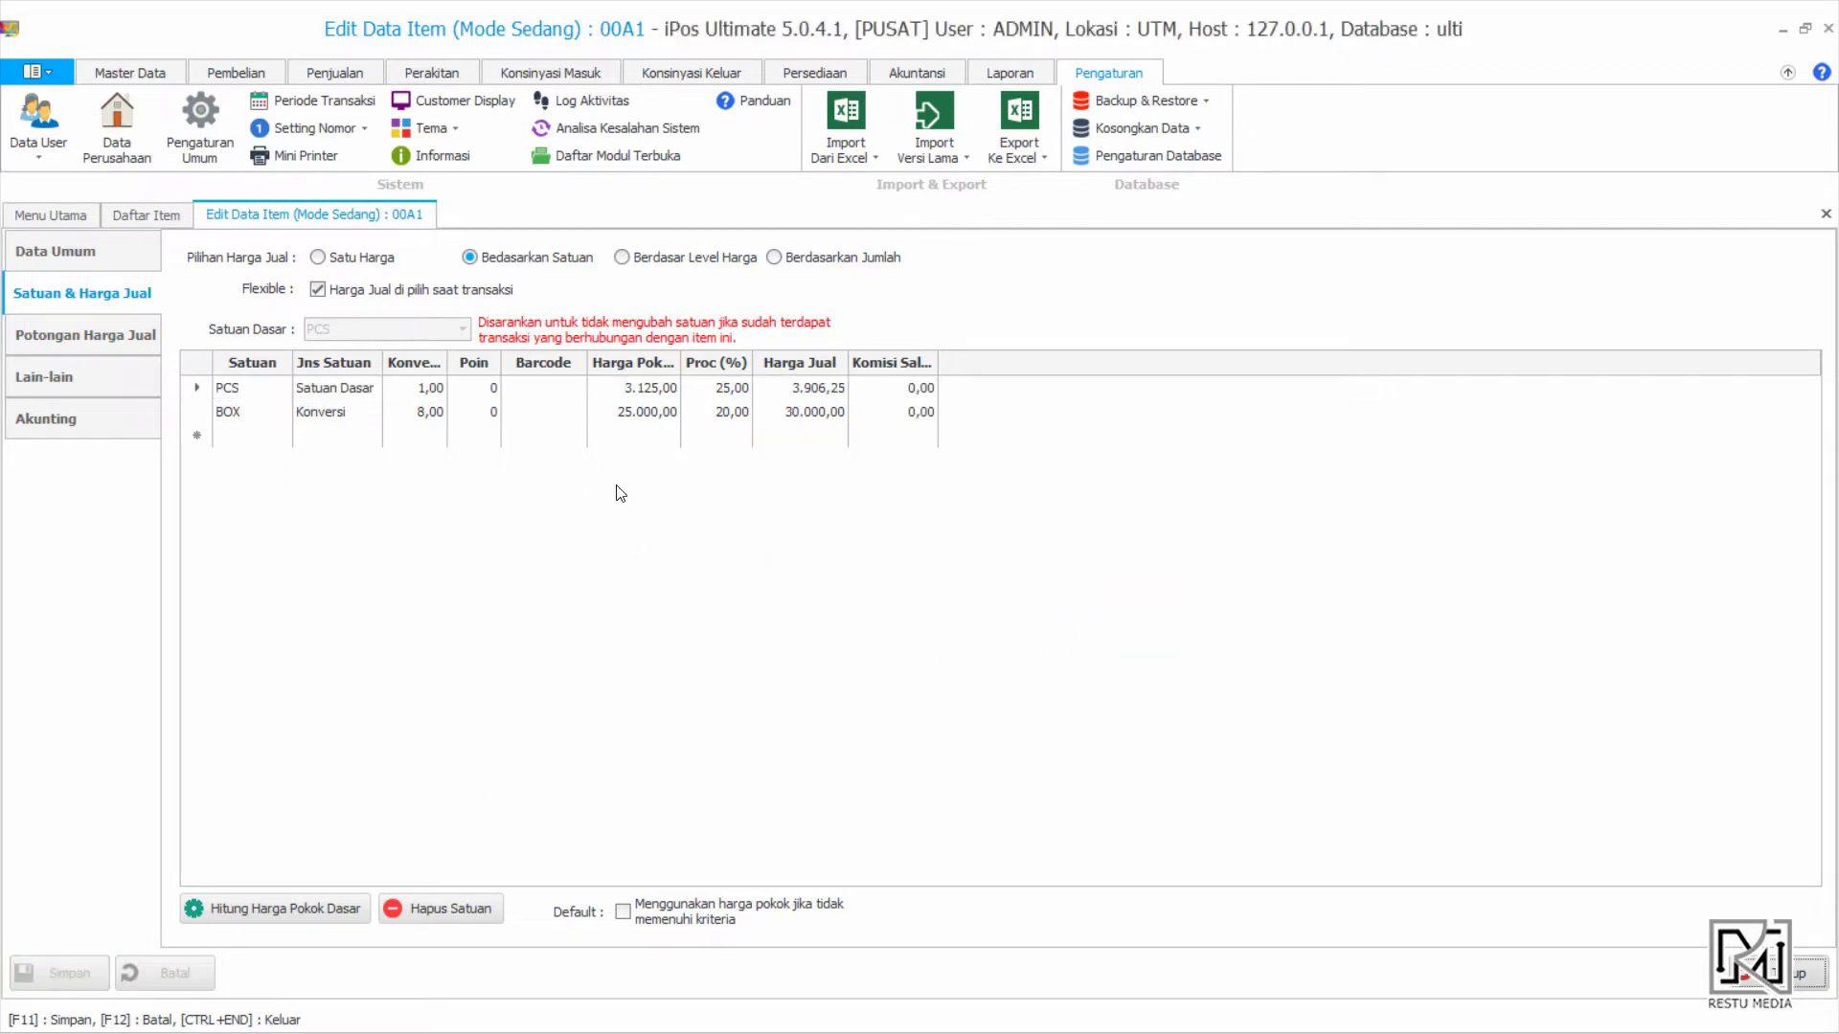
Base the selling price on Berdasarkan Jumlah and set PCS quantity tiers 1 to 4 to 10, 20, 30 and 40
left_click(651, 259)
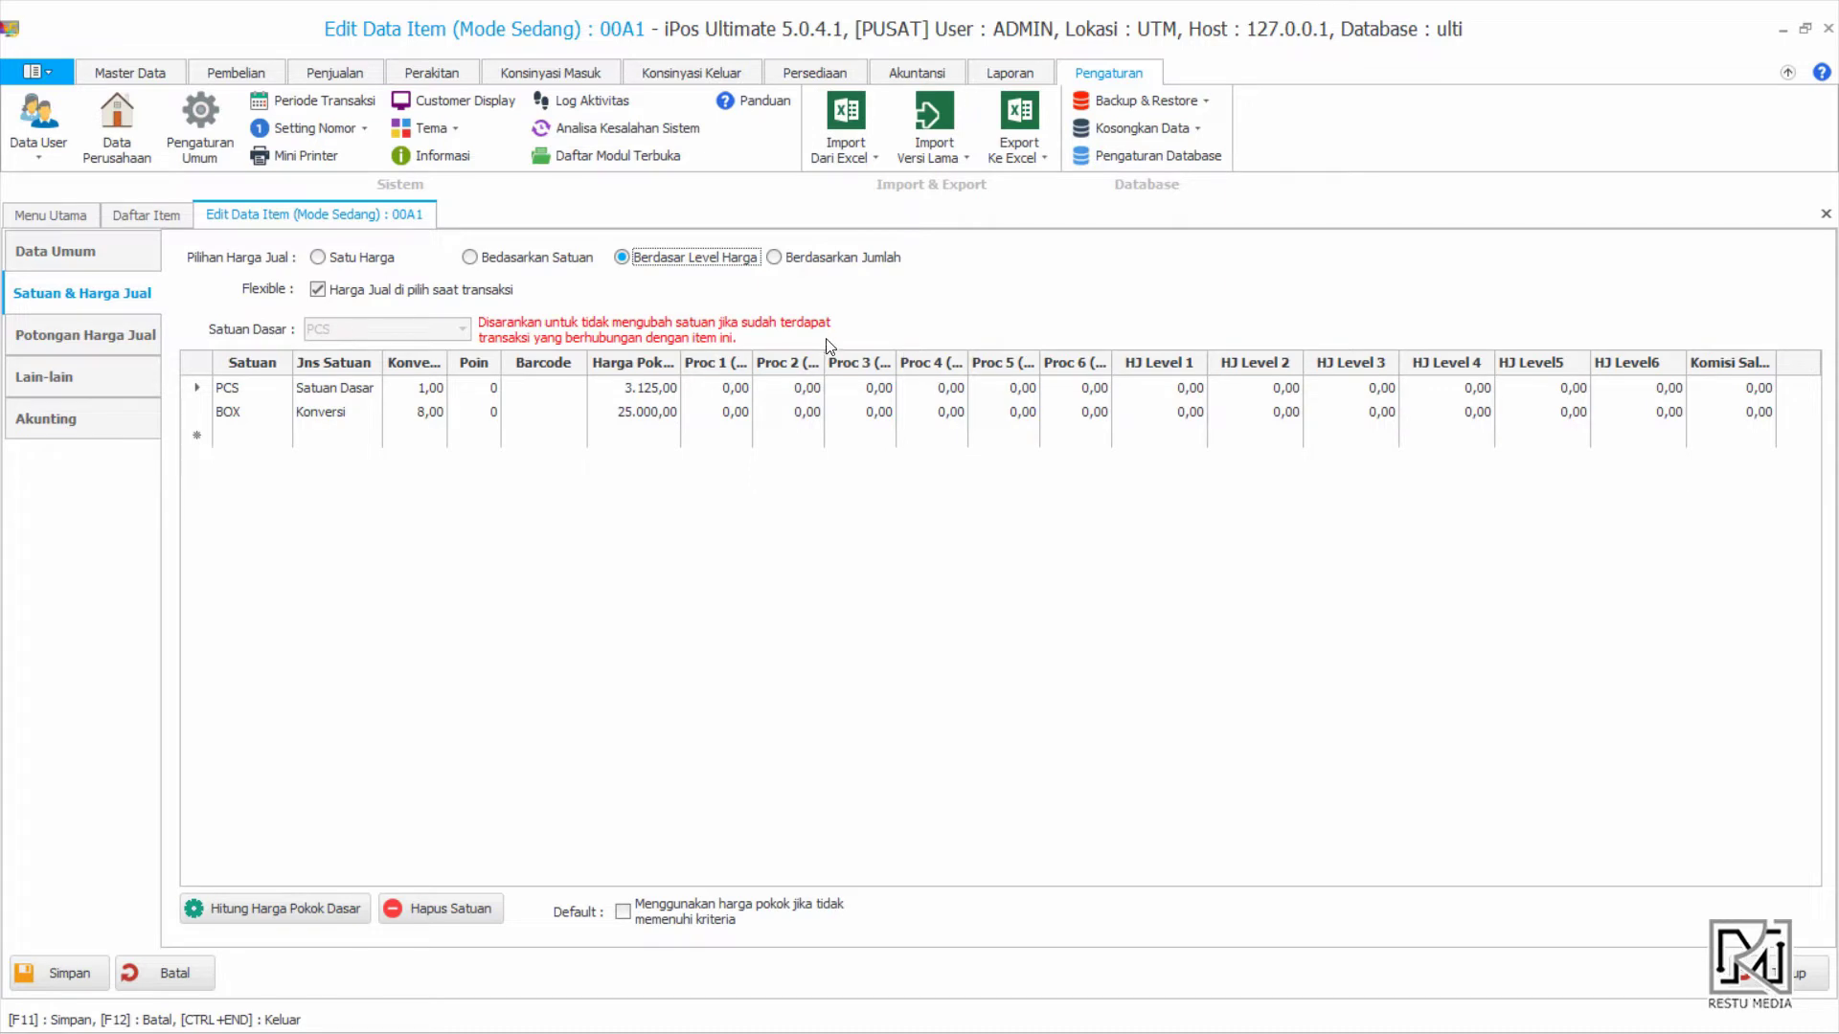
left_click(775, 258)
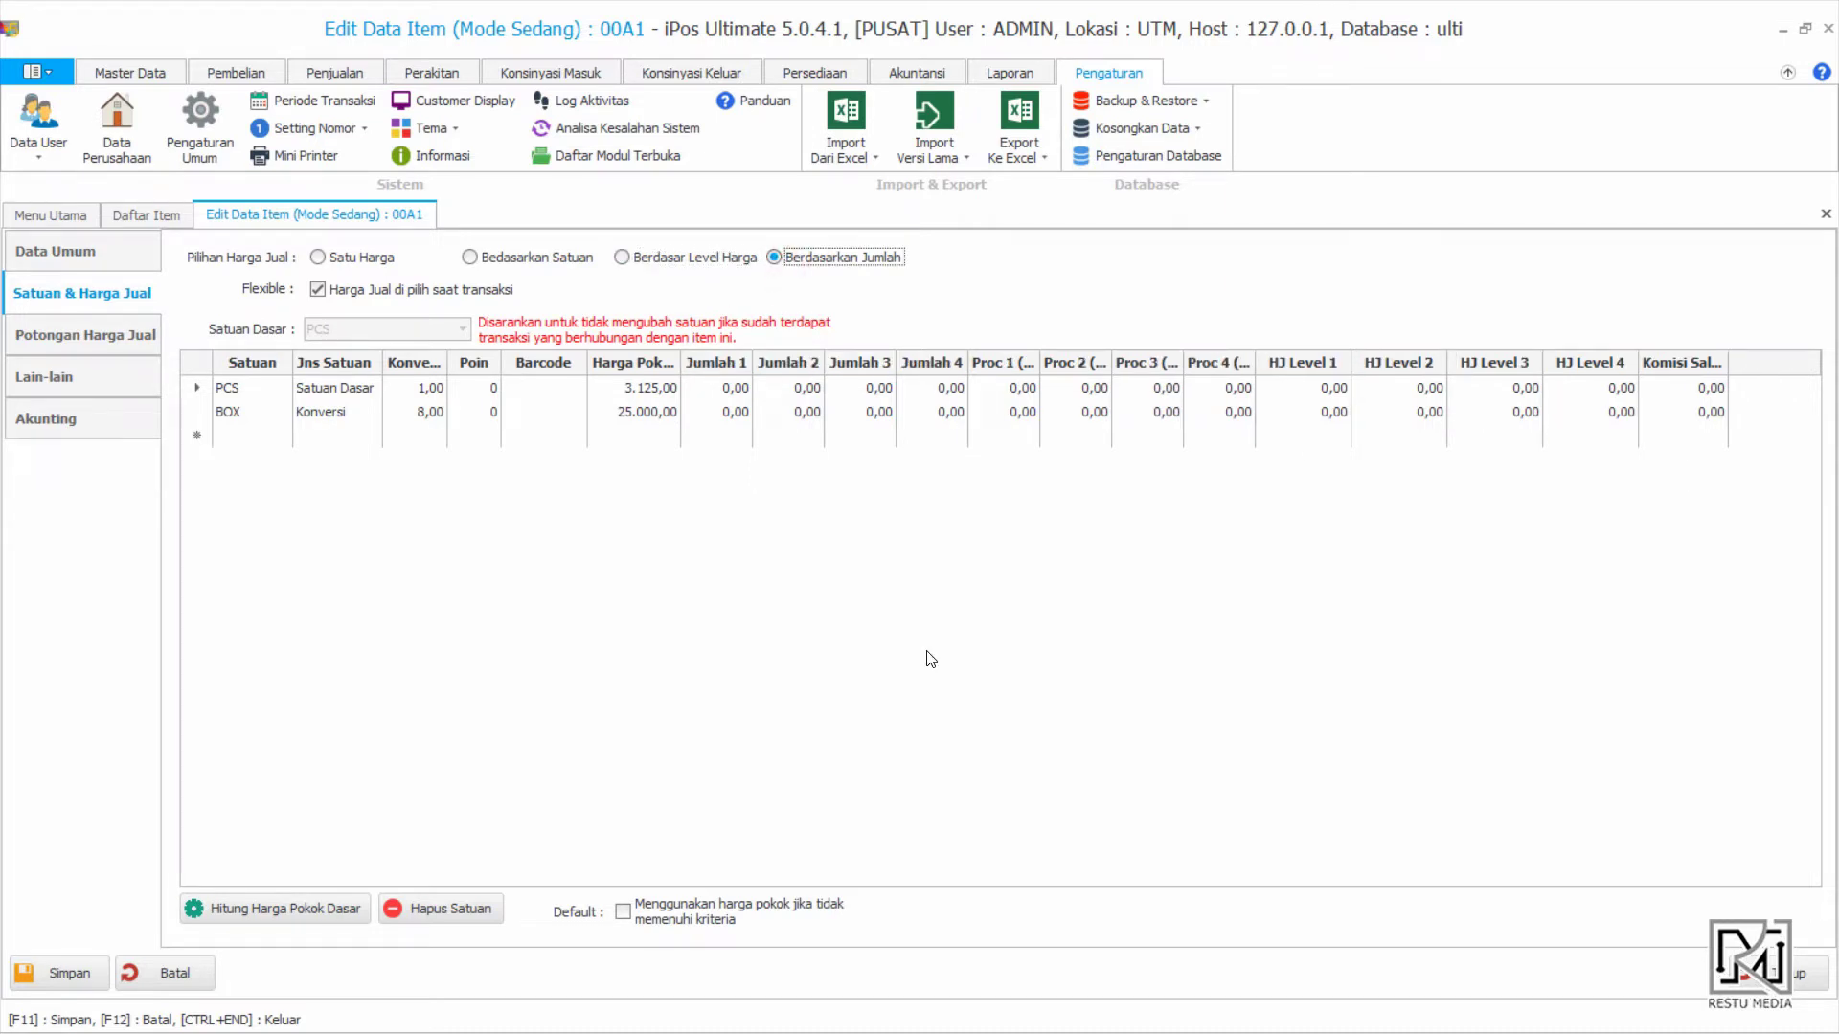
left_click(714, 393)
type("10")
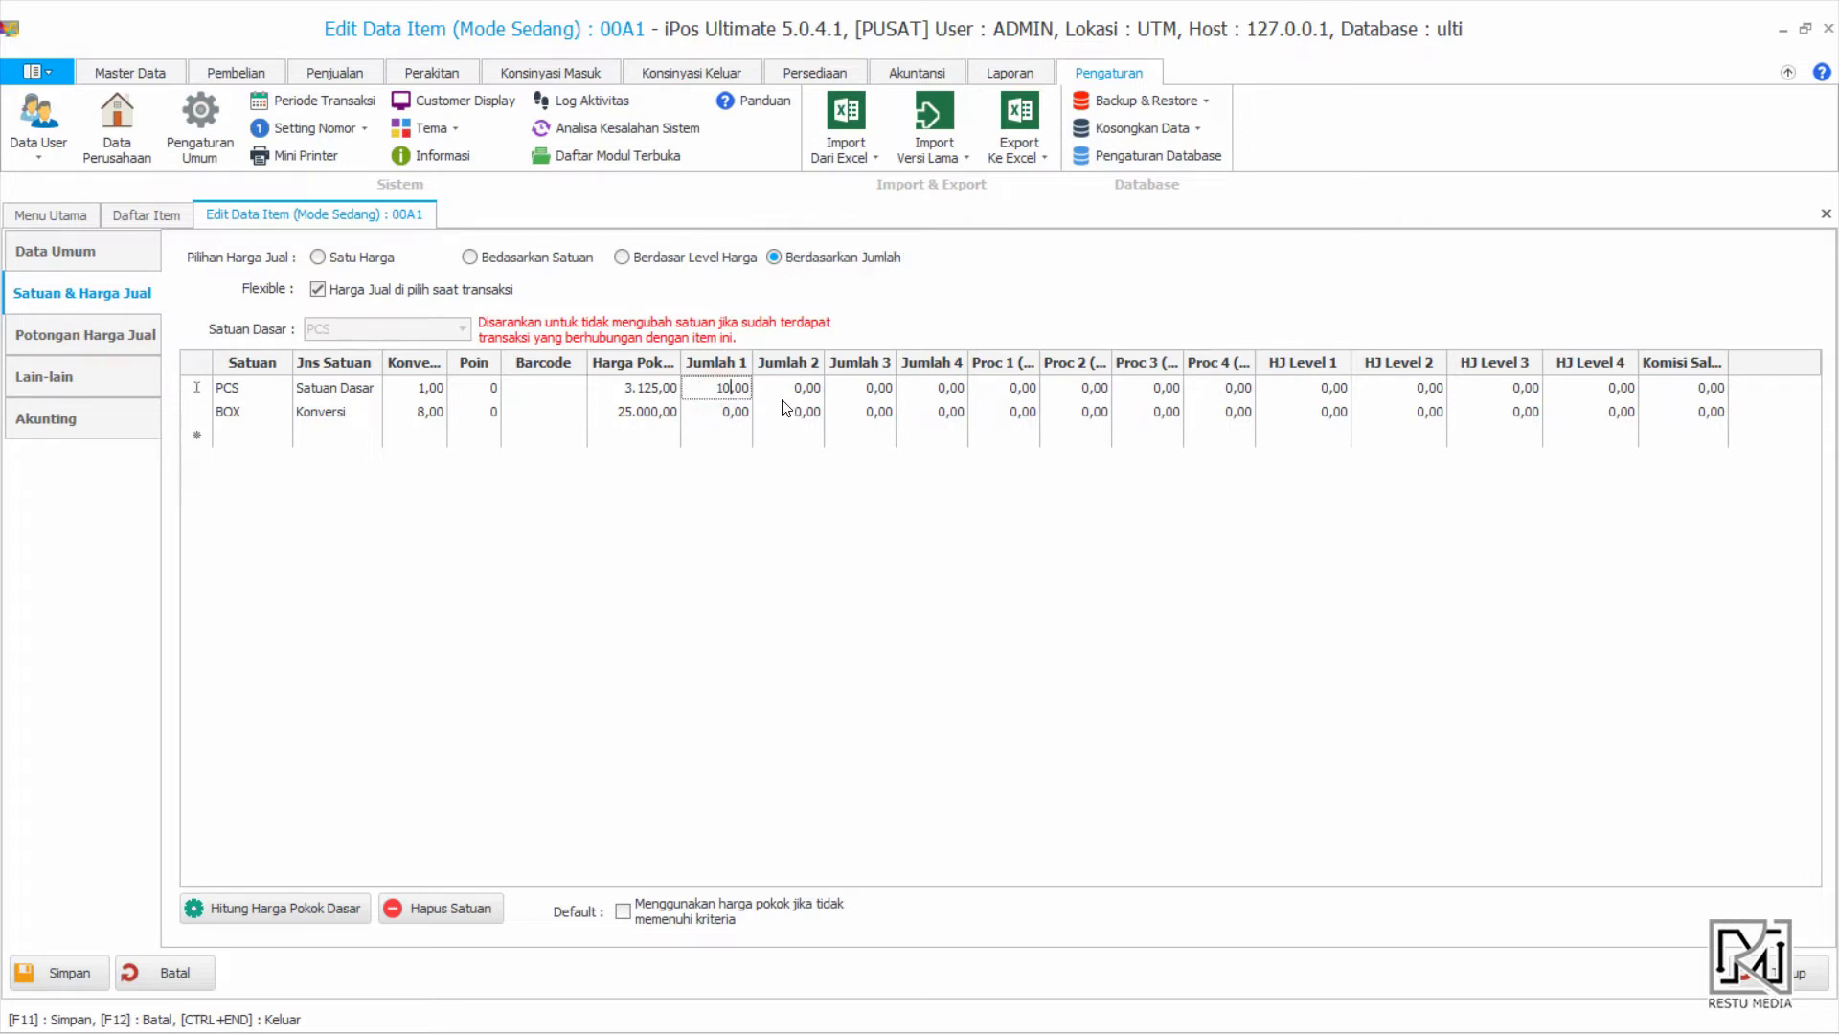
left_click(780, 389)
type("20")
left_click(871, 389)
type("3")
left_click(947, 390)
type("4")
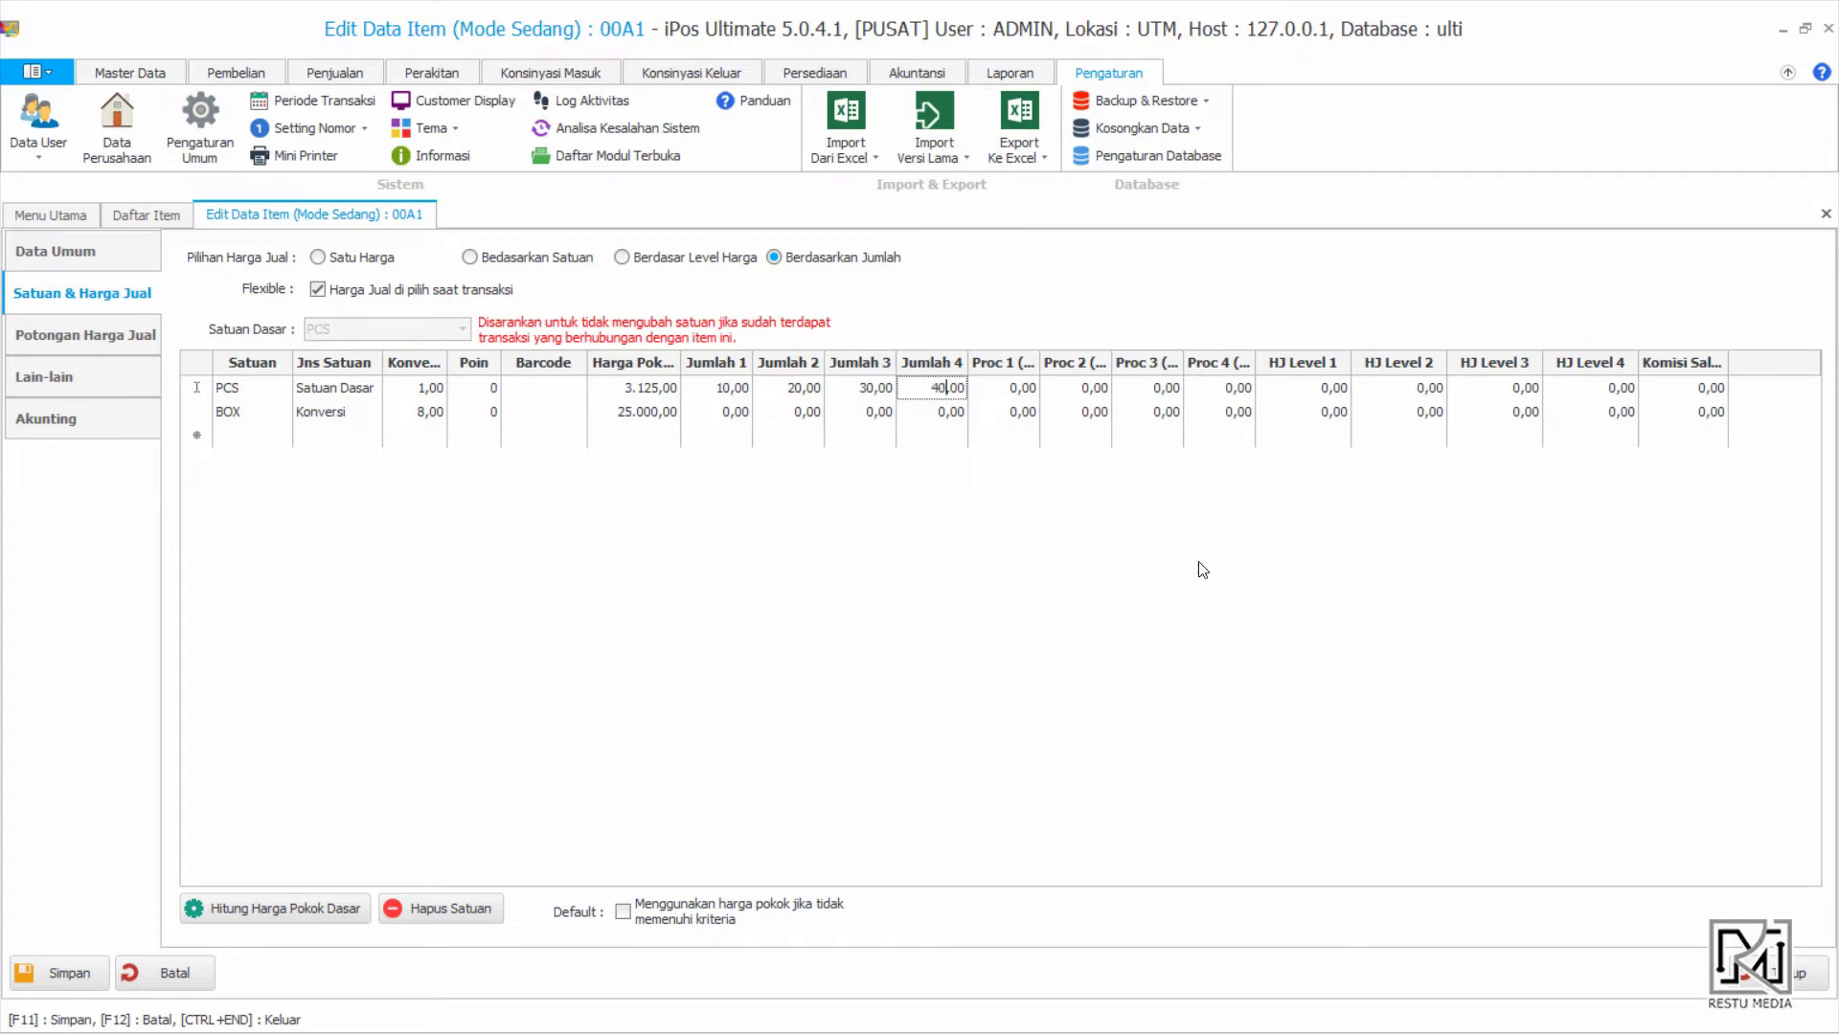
type("0")
left_click(1296, 388)
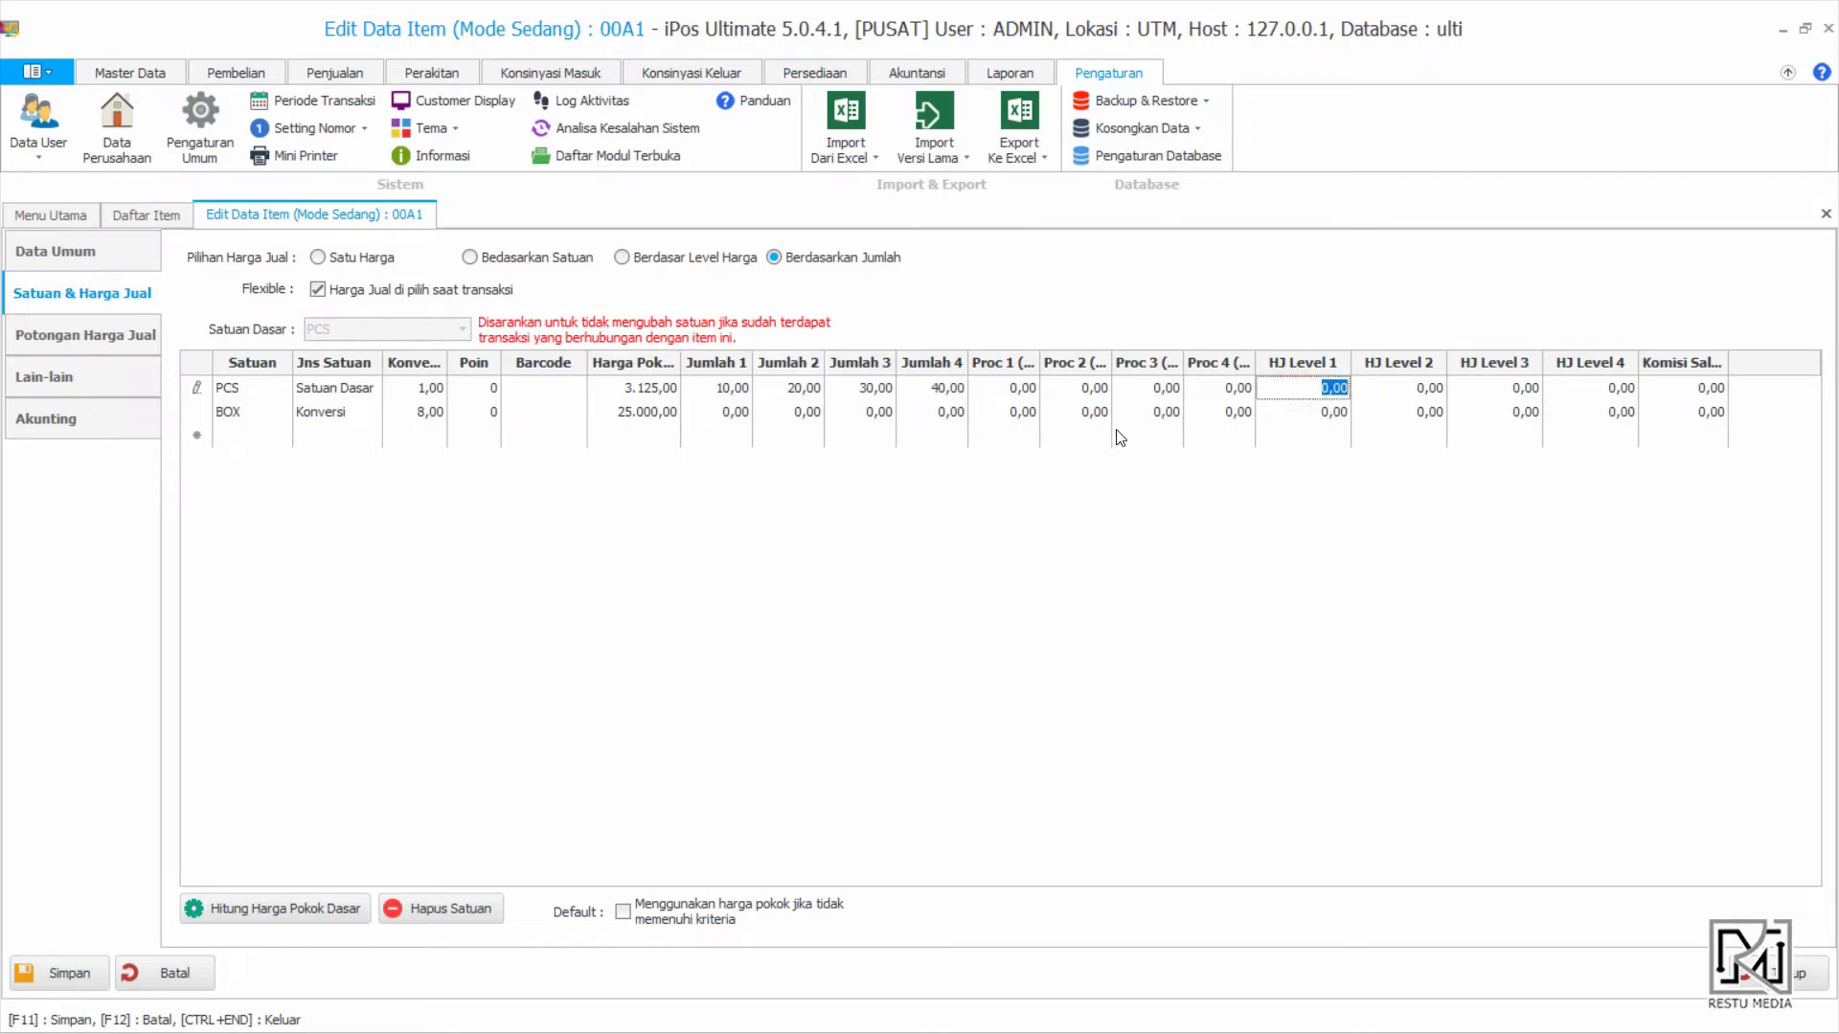
Switch the selling price option to Berdasar Level Harga, and back to Bedasarkan Satuan to compare the price columns
left_click(674, 260)
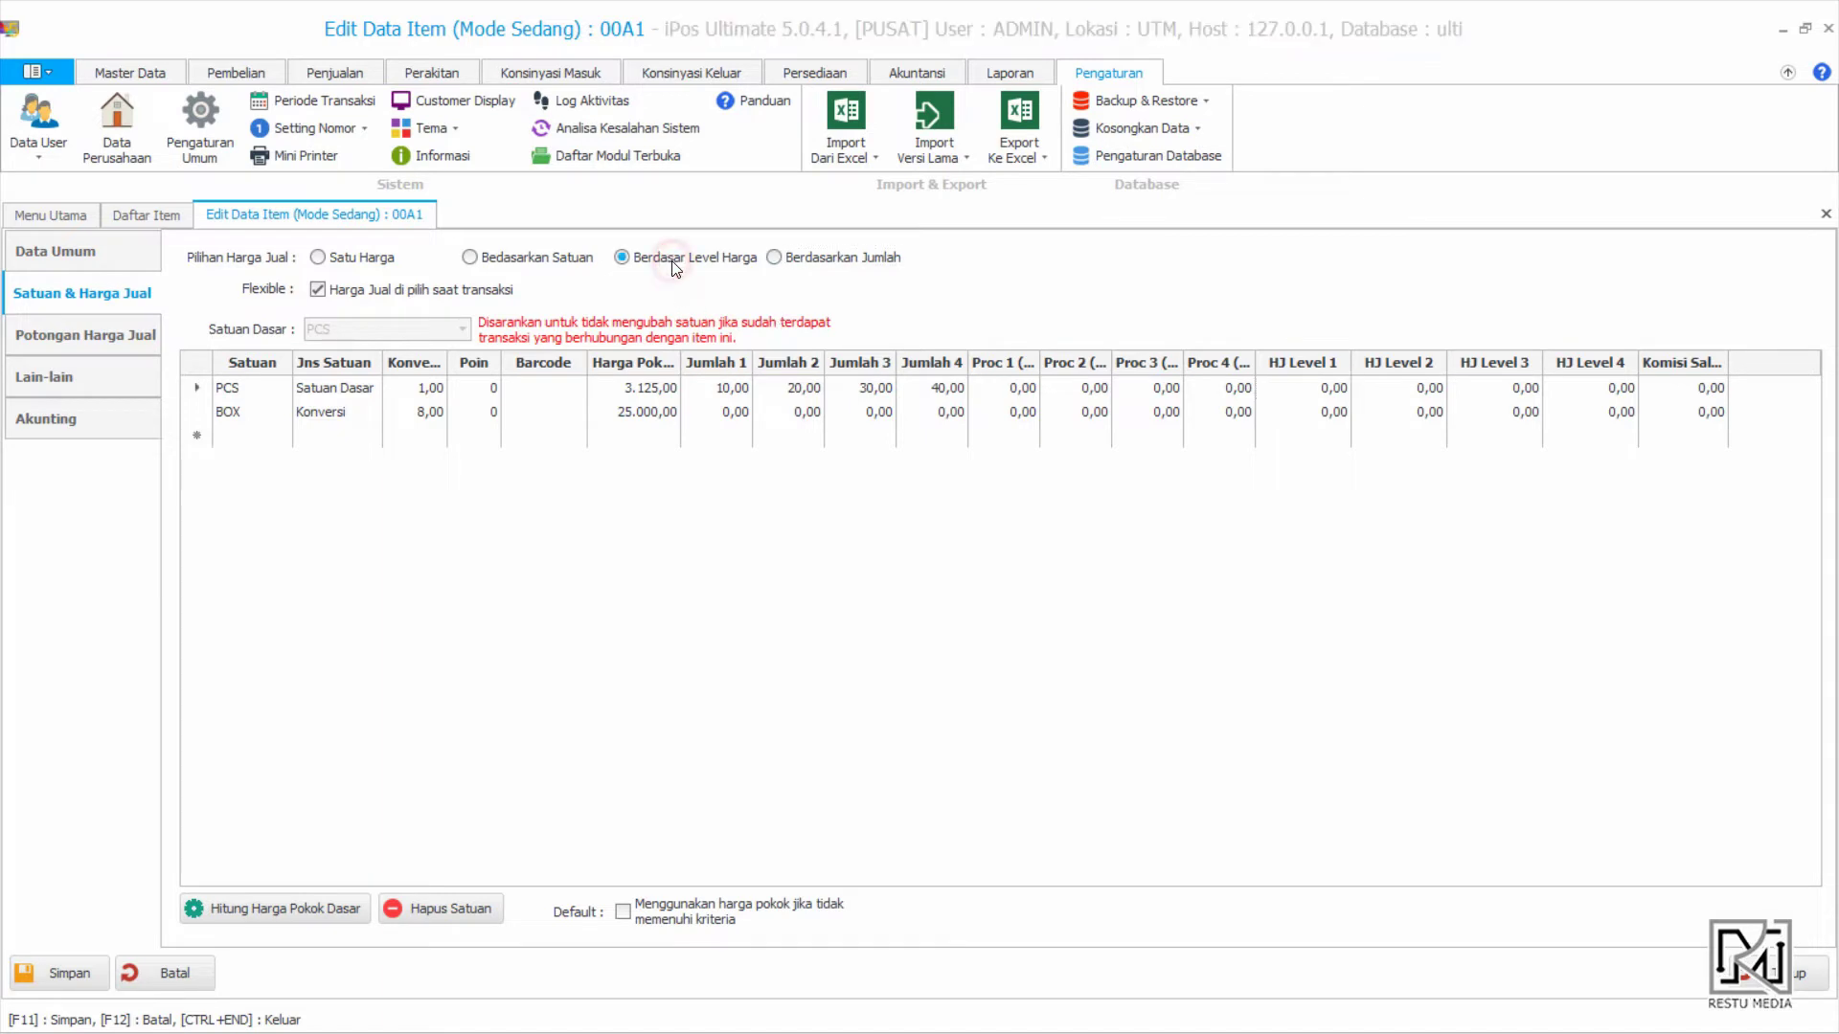
left_click(1166, 474)
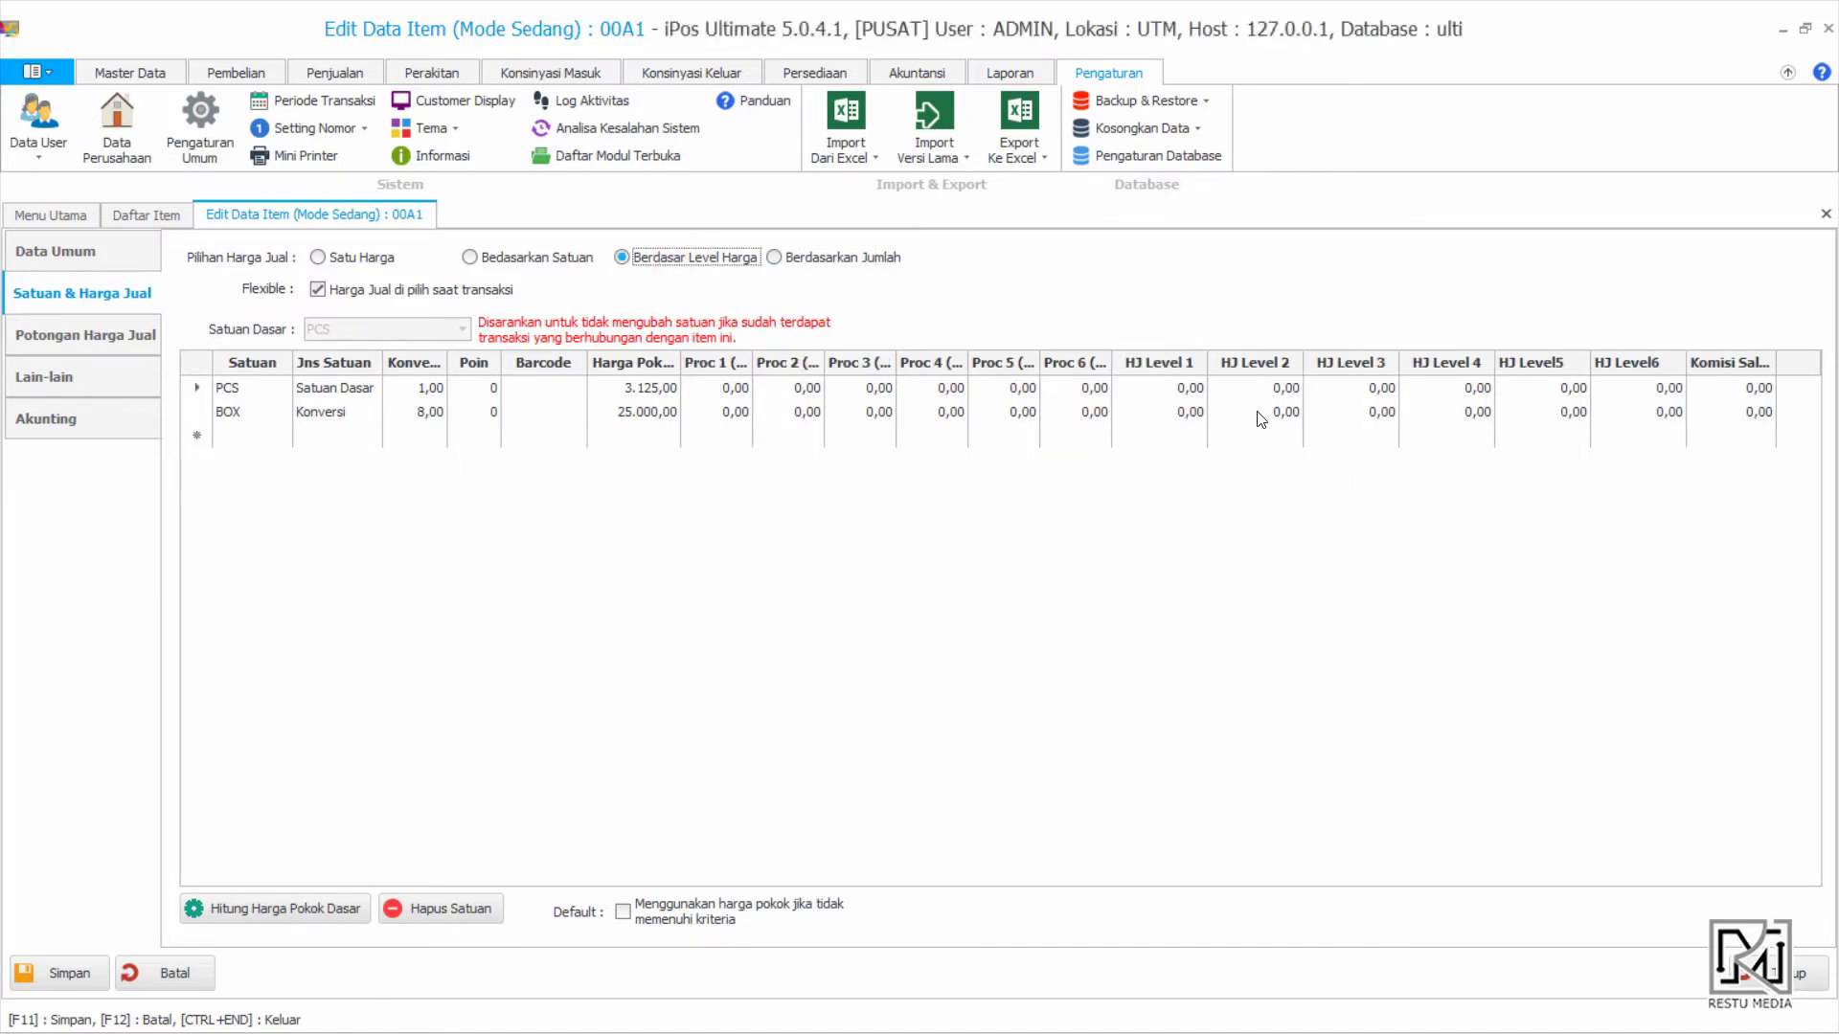
left_click(584, 261)
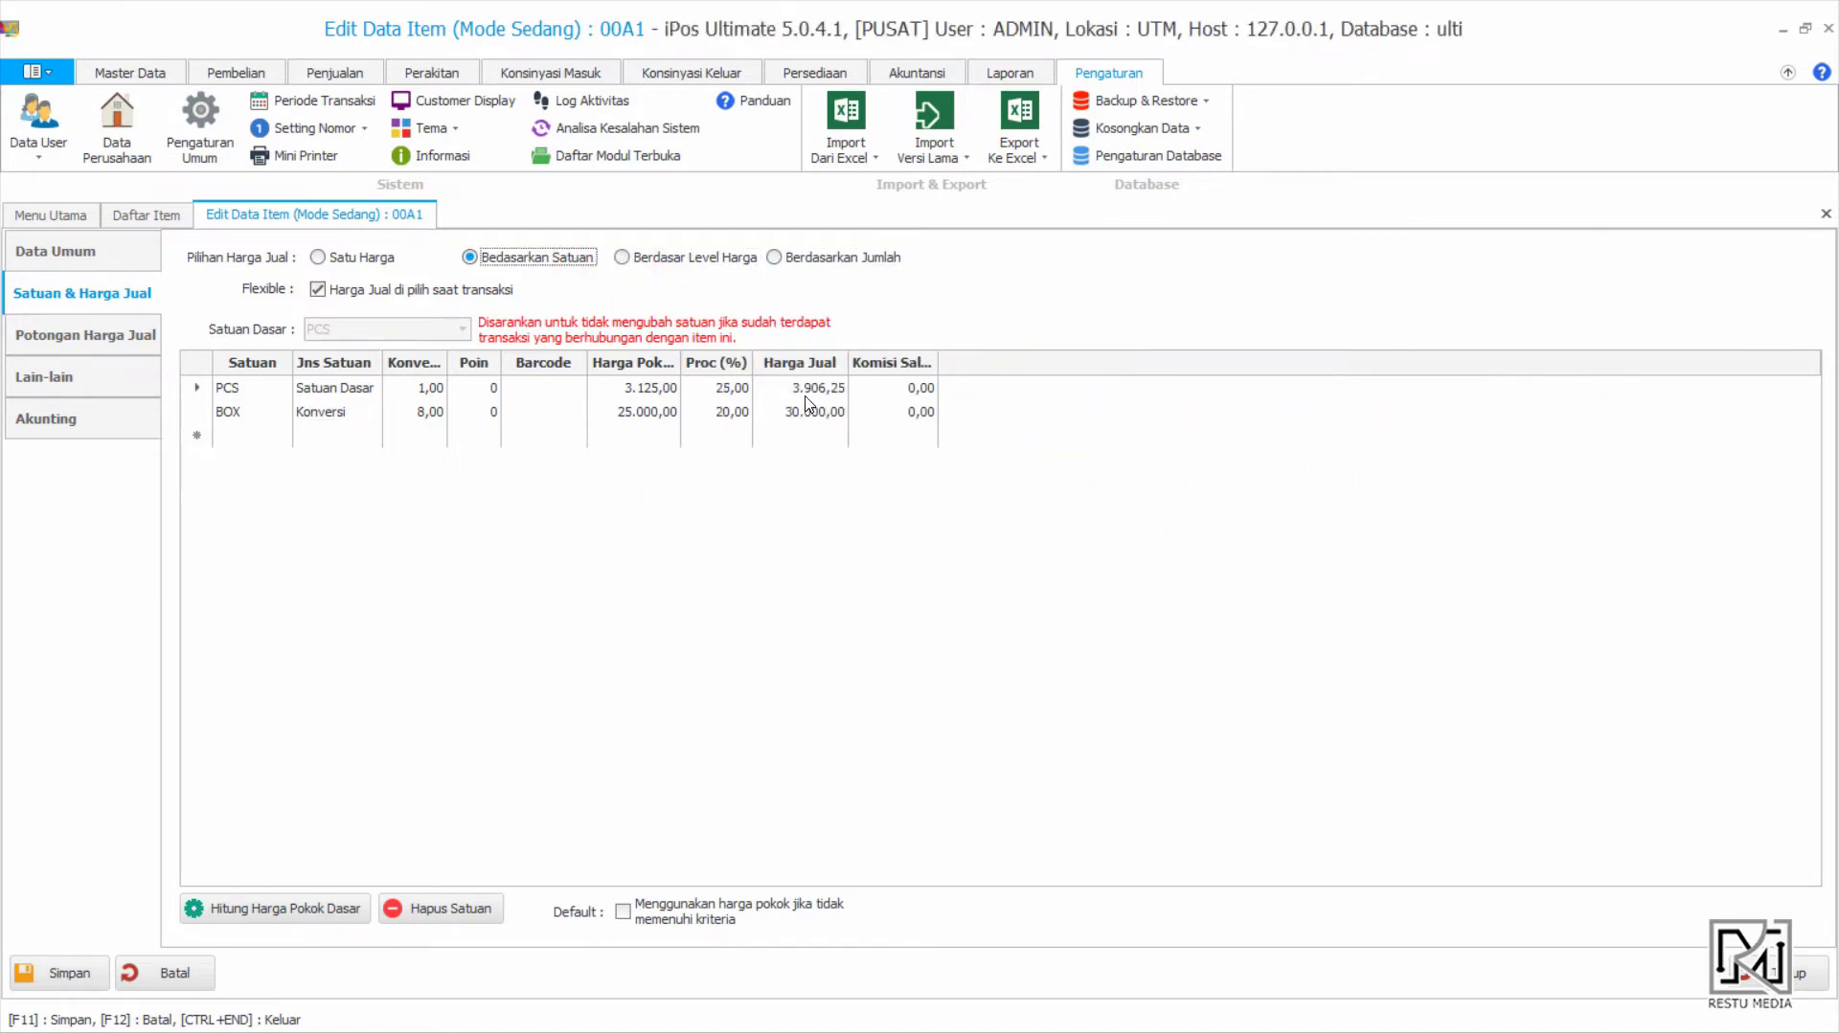
Change the selling price option to Berdasarkan Jumlah and set PCS quantity tiers 1 to 4 to 10, 15, 20 and 30
left_click(839, 260)
left_click(731, 389)
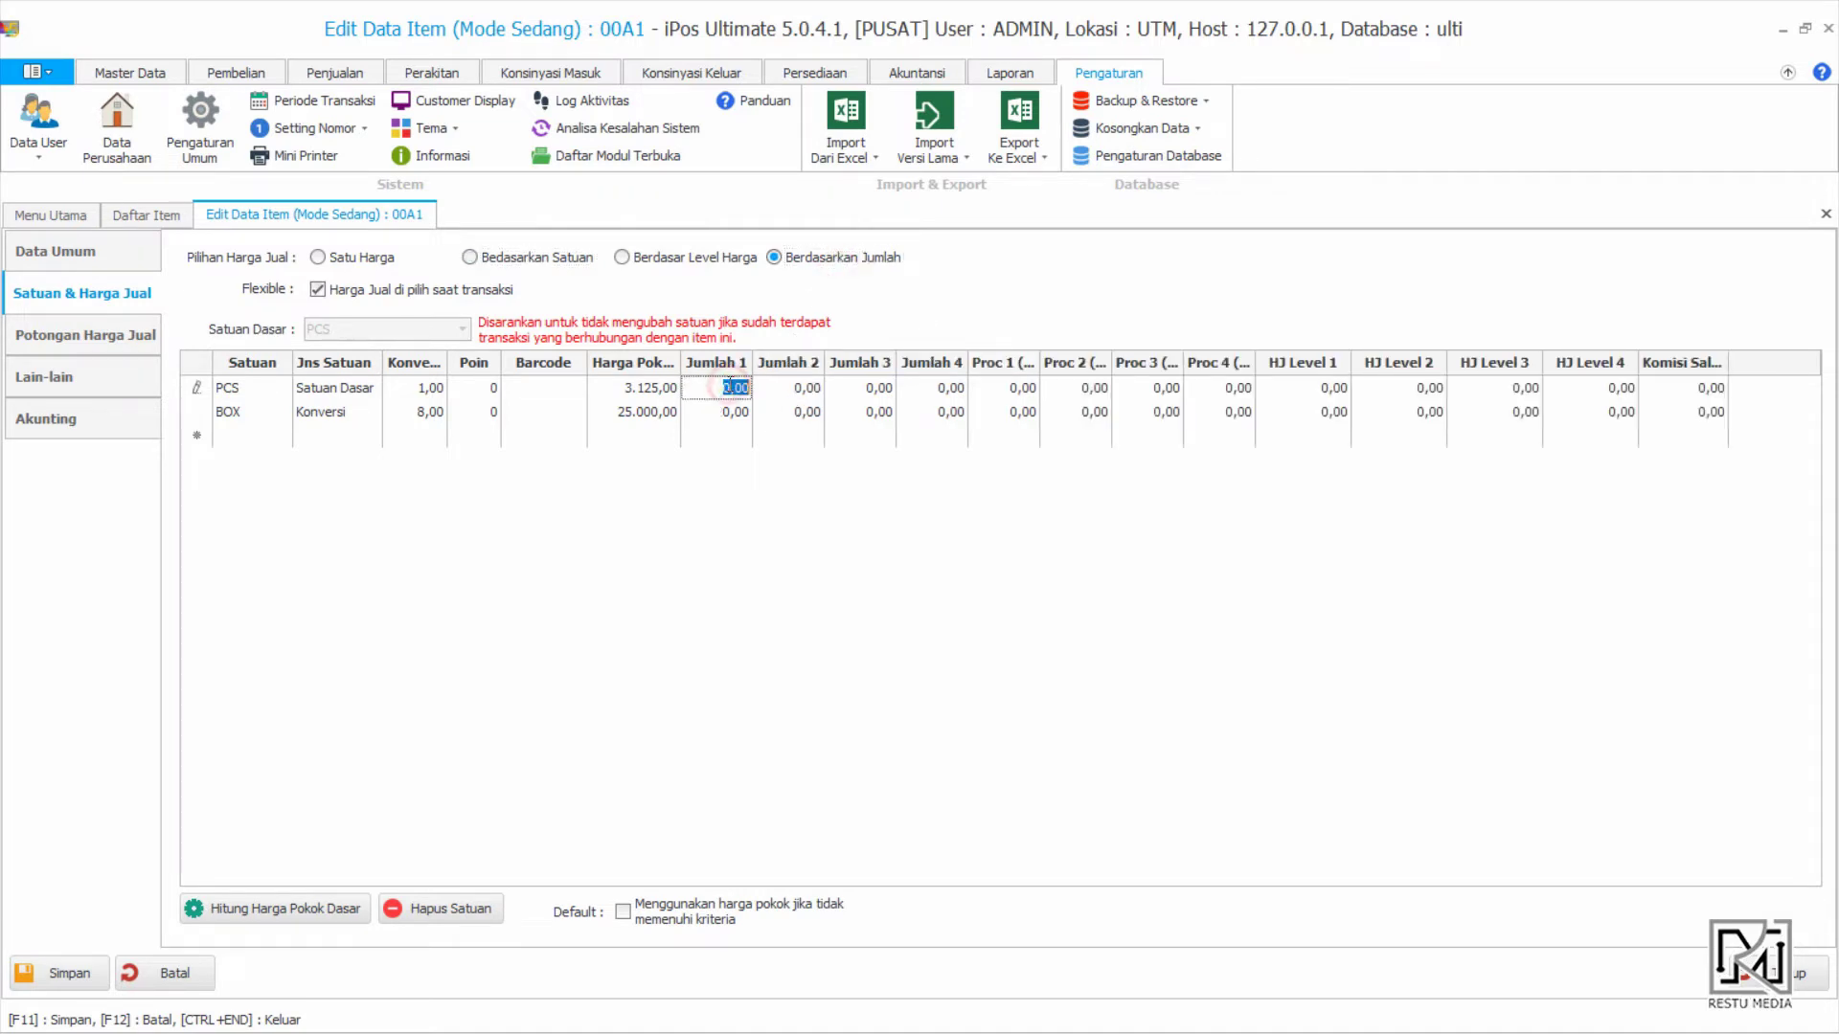
left_click(797, 387)
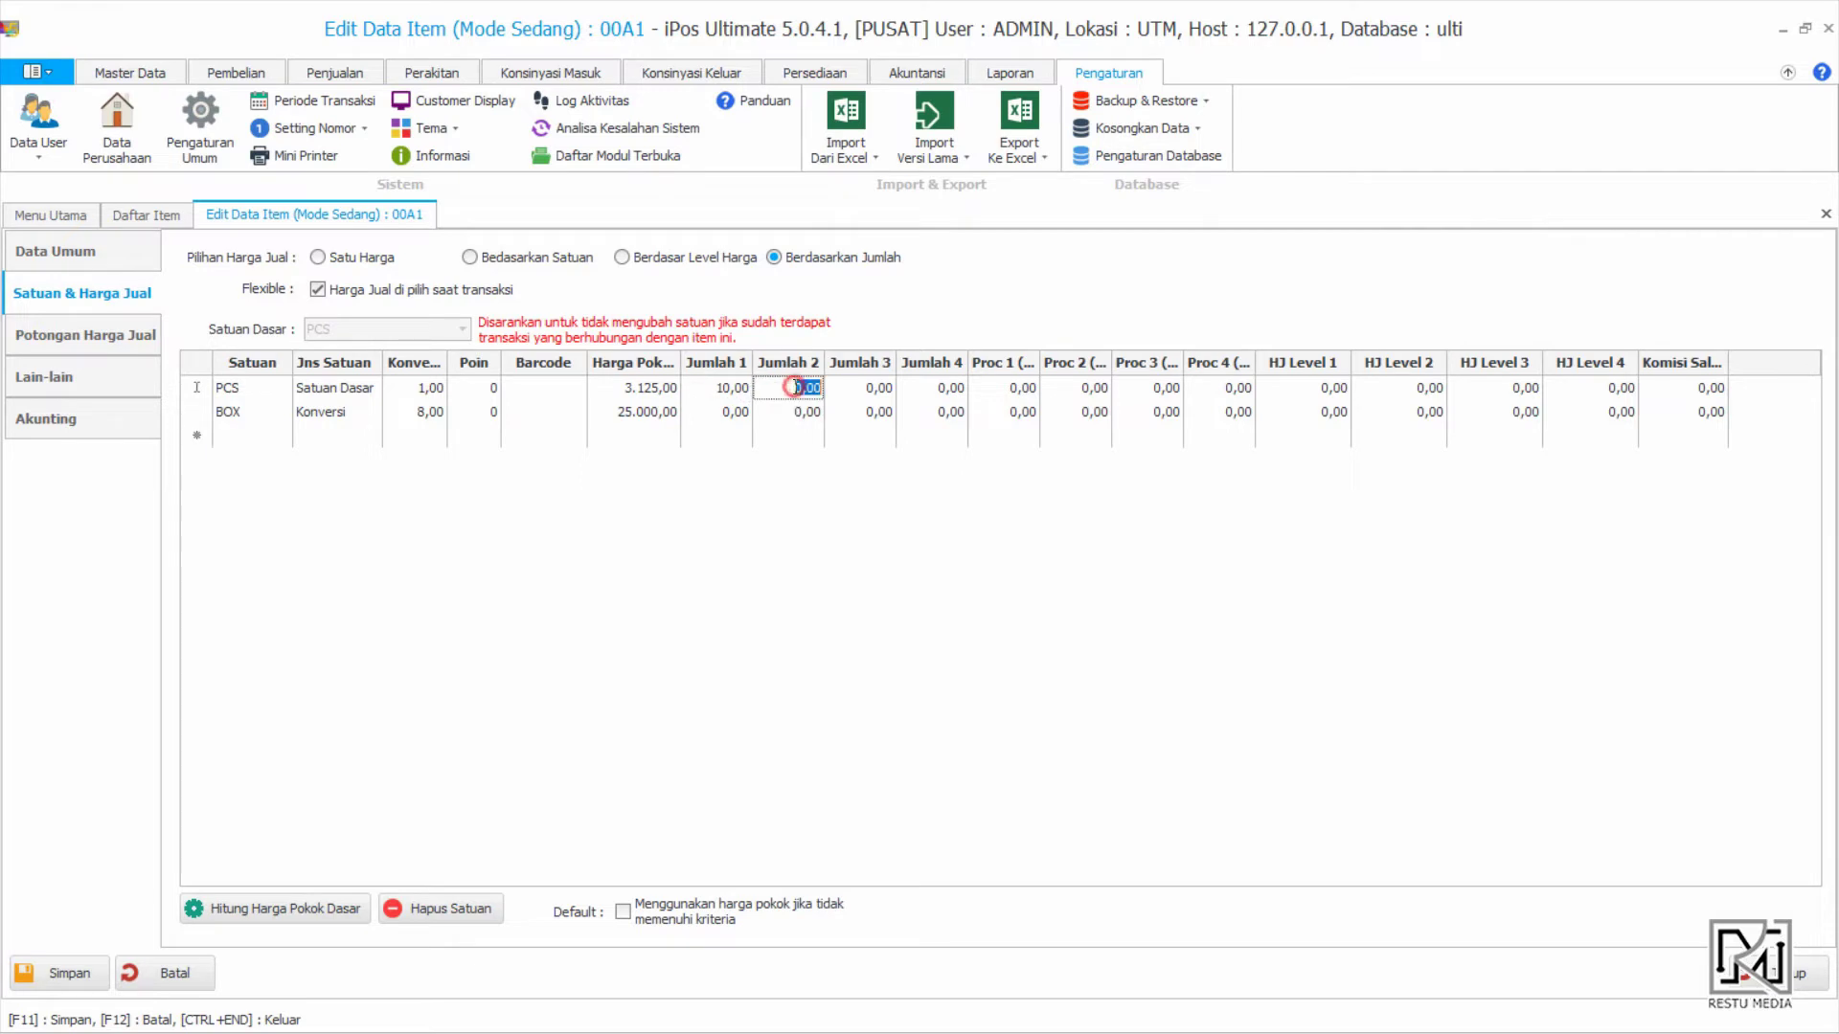
type("15")
left_click(859, 388)
type("20")
left_click(948, 390)
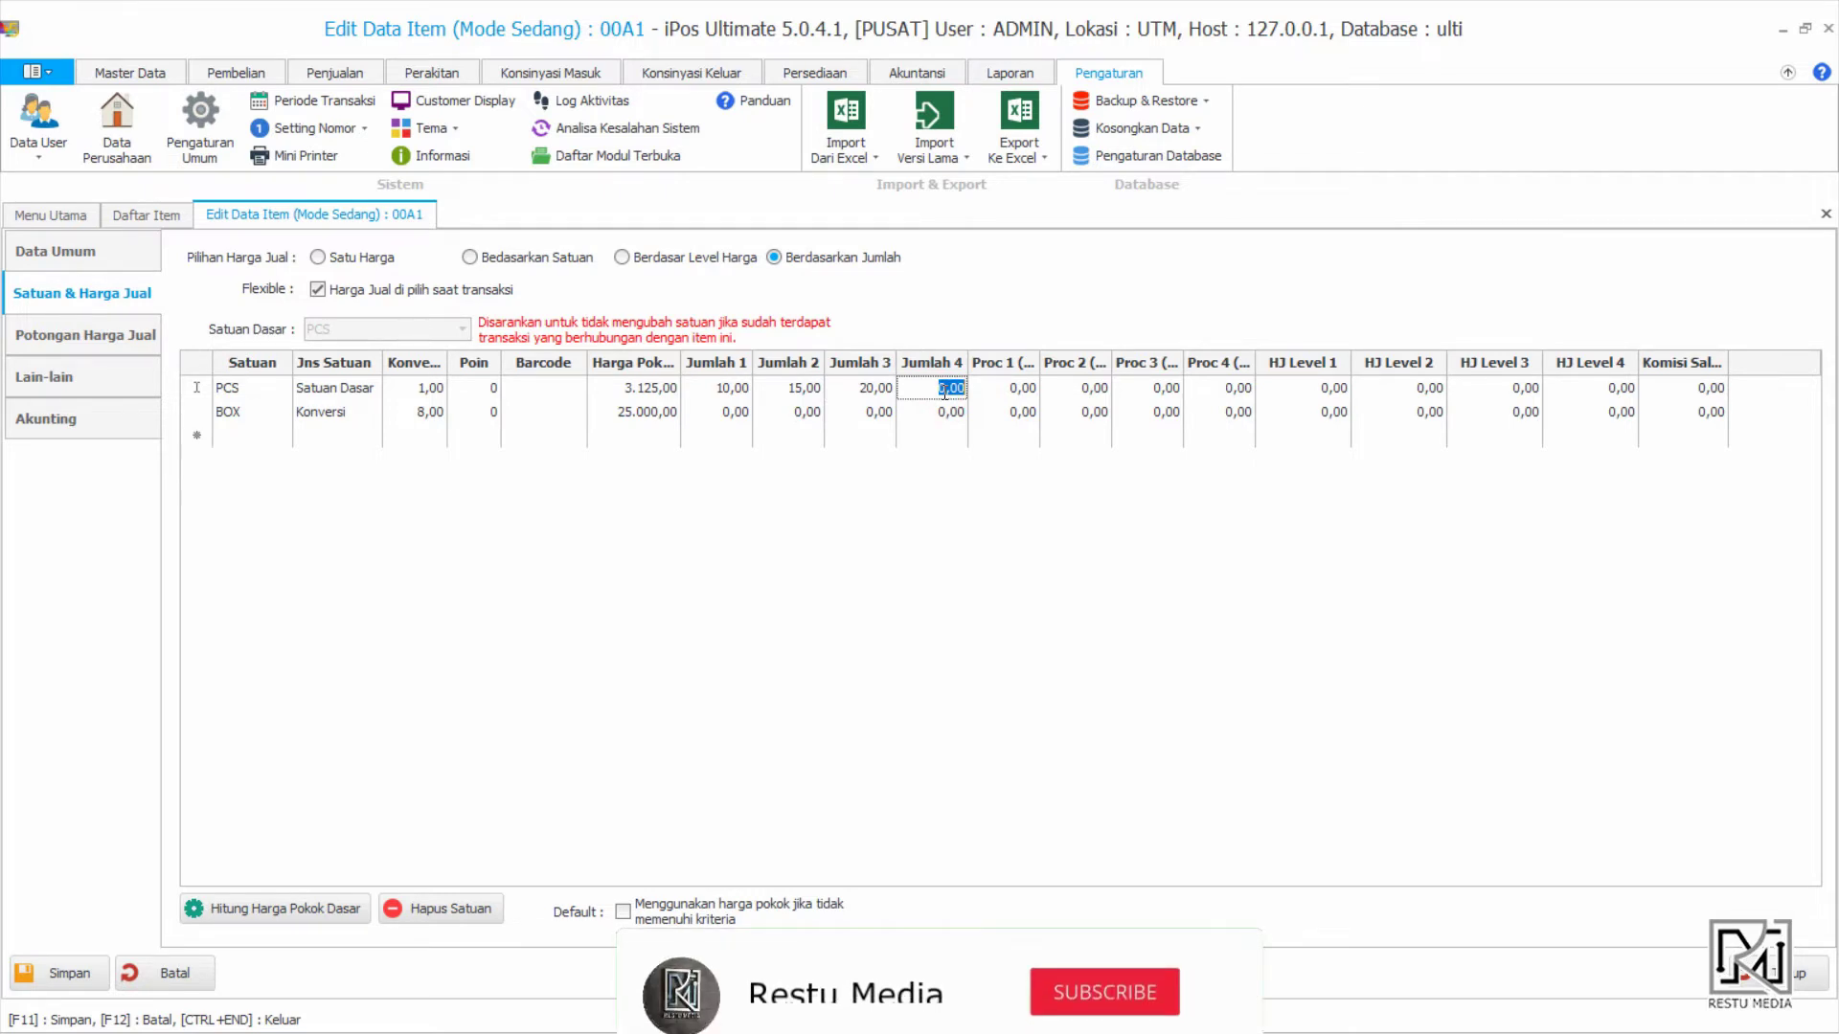
type("30")
key("Return")
Set the PCS markup percentages for tiers 1 to 4 to 25, 24, 23 and 22
left_click(1007, 391)
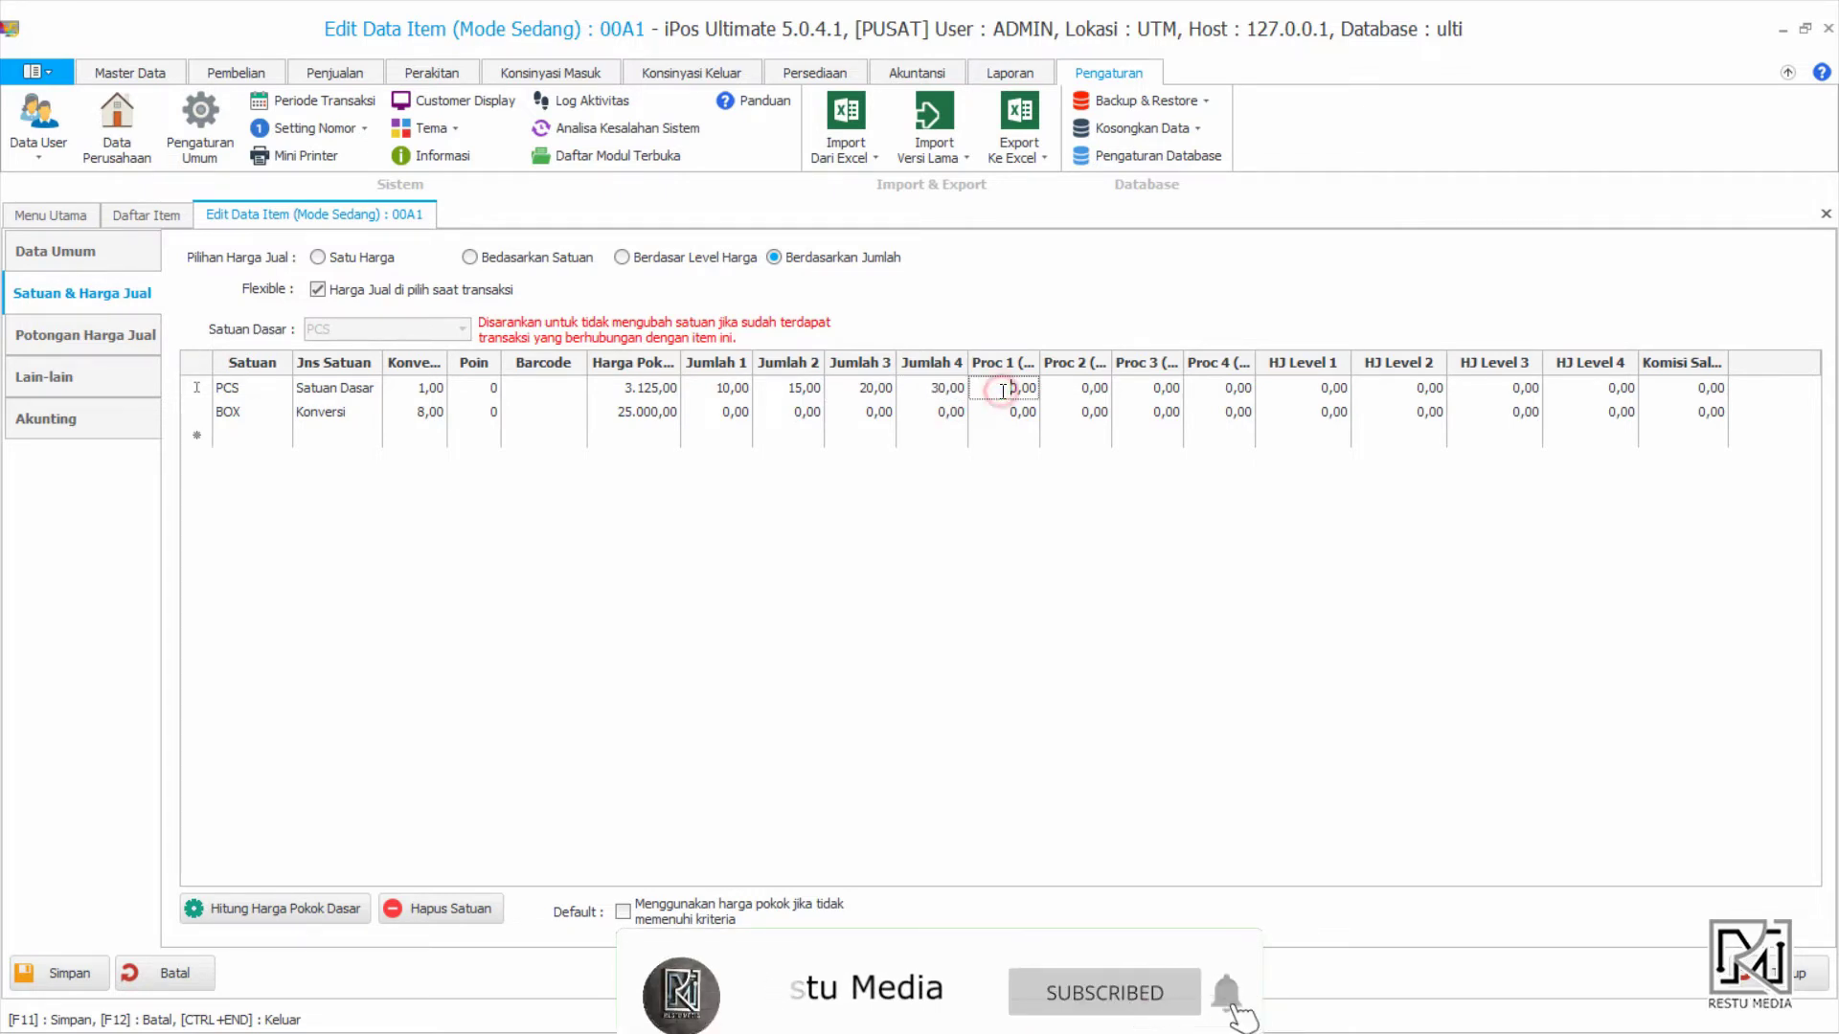
type("2")
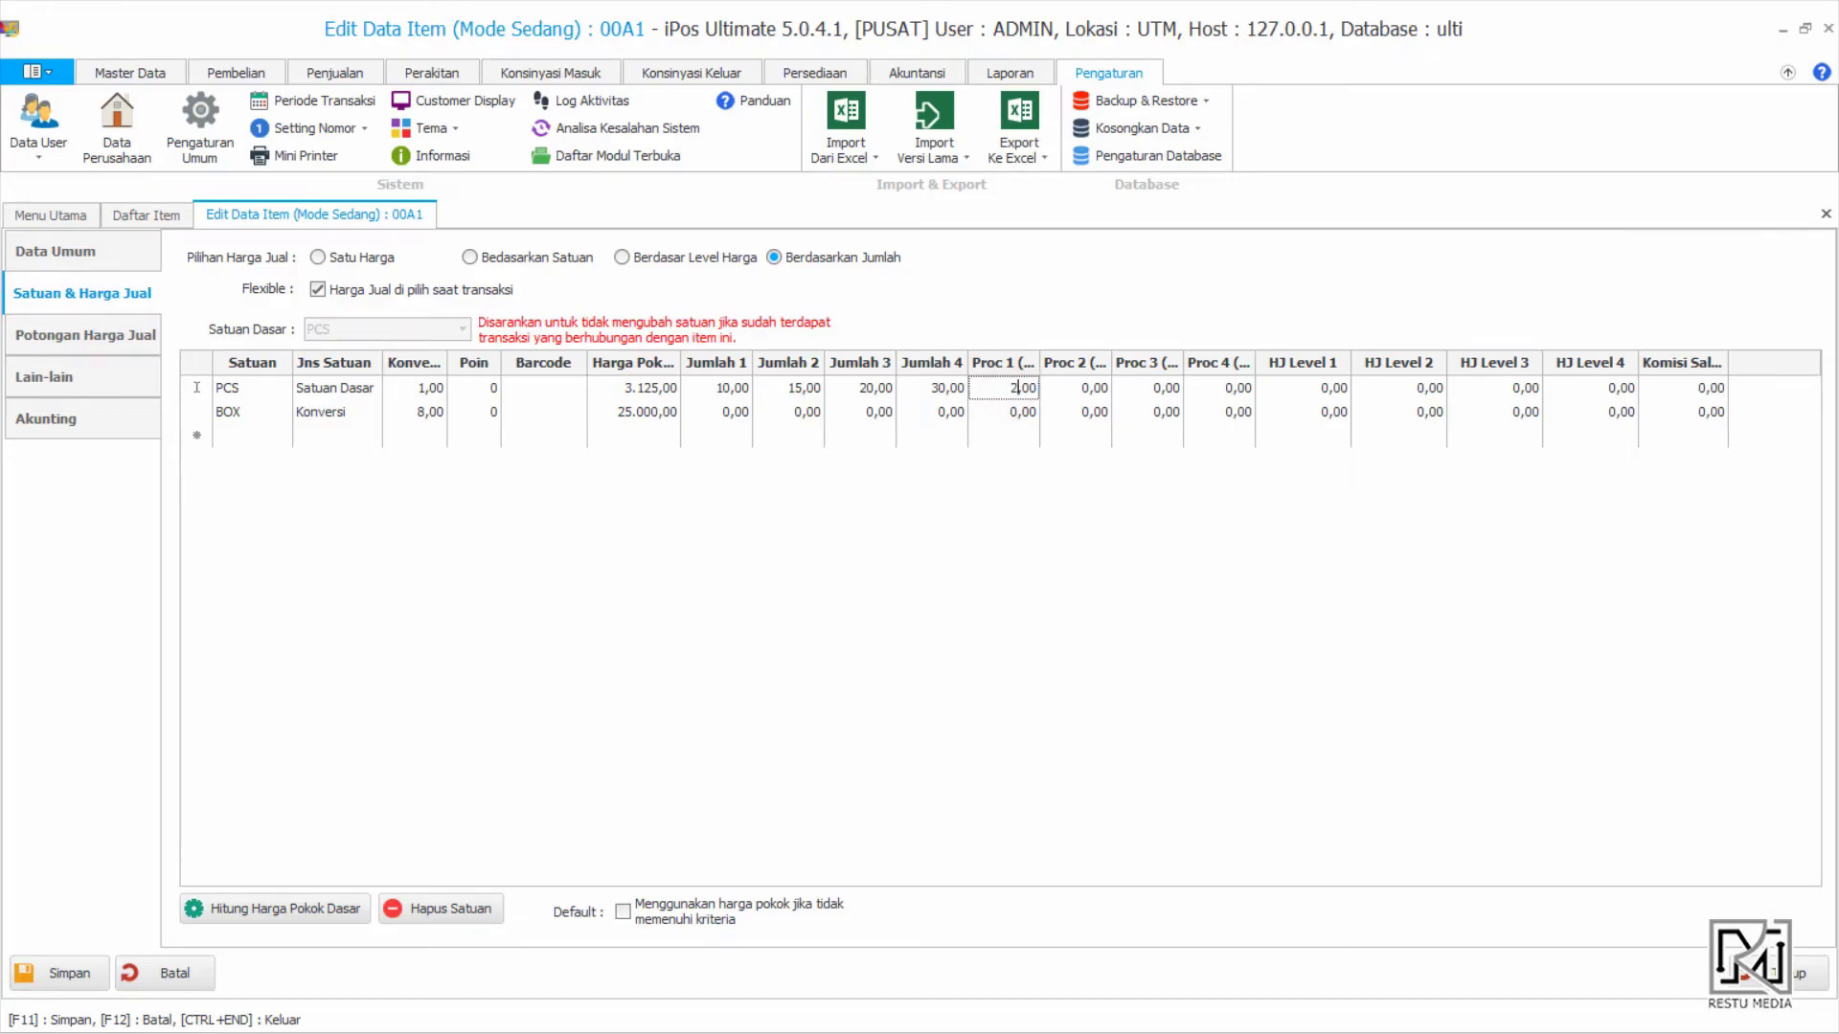
type("5")
left_click(710, 414)
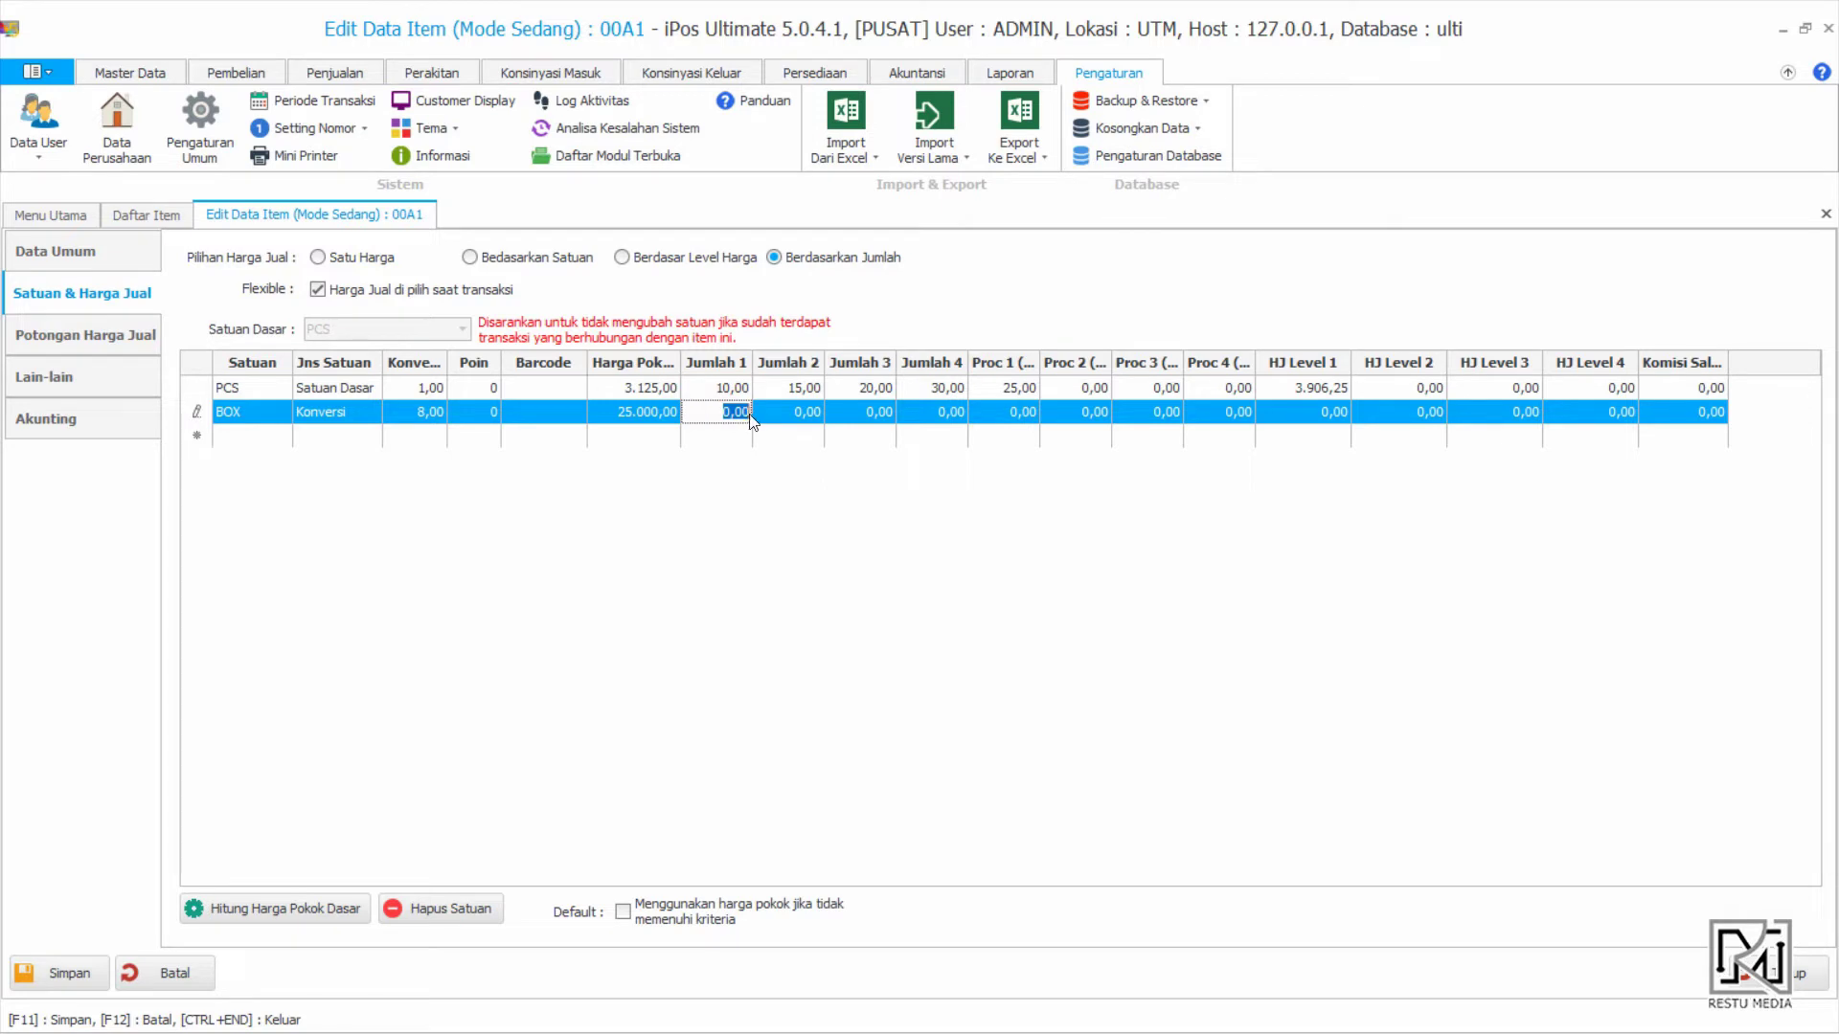
left_click(1082, 393)
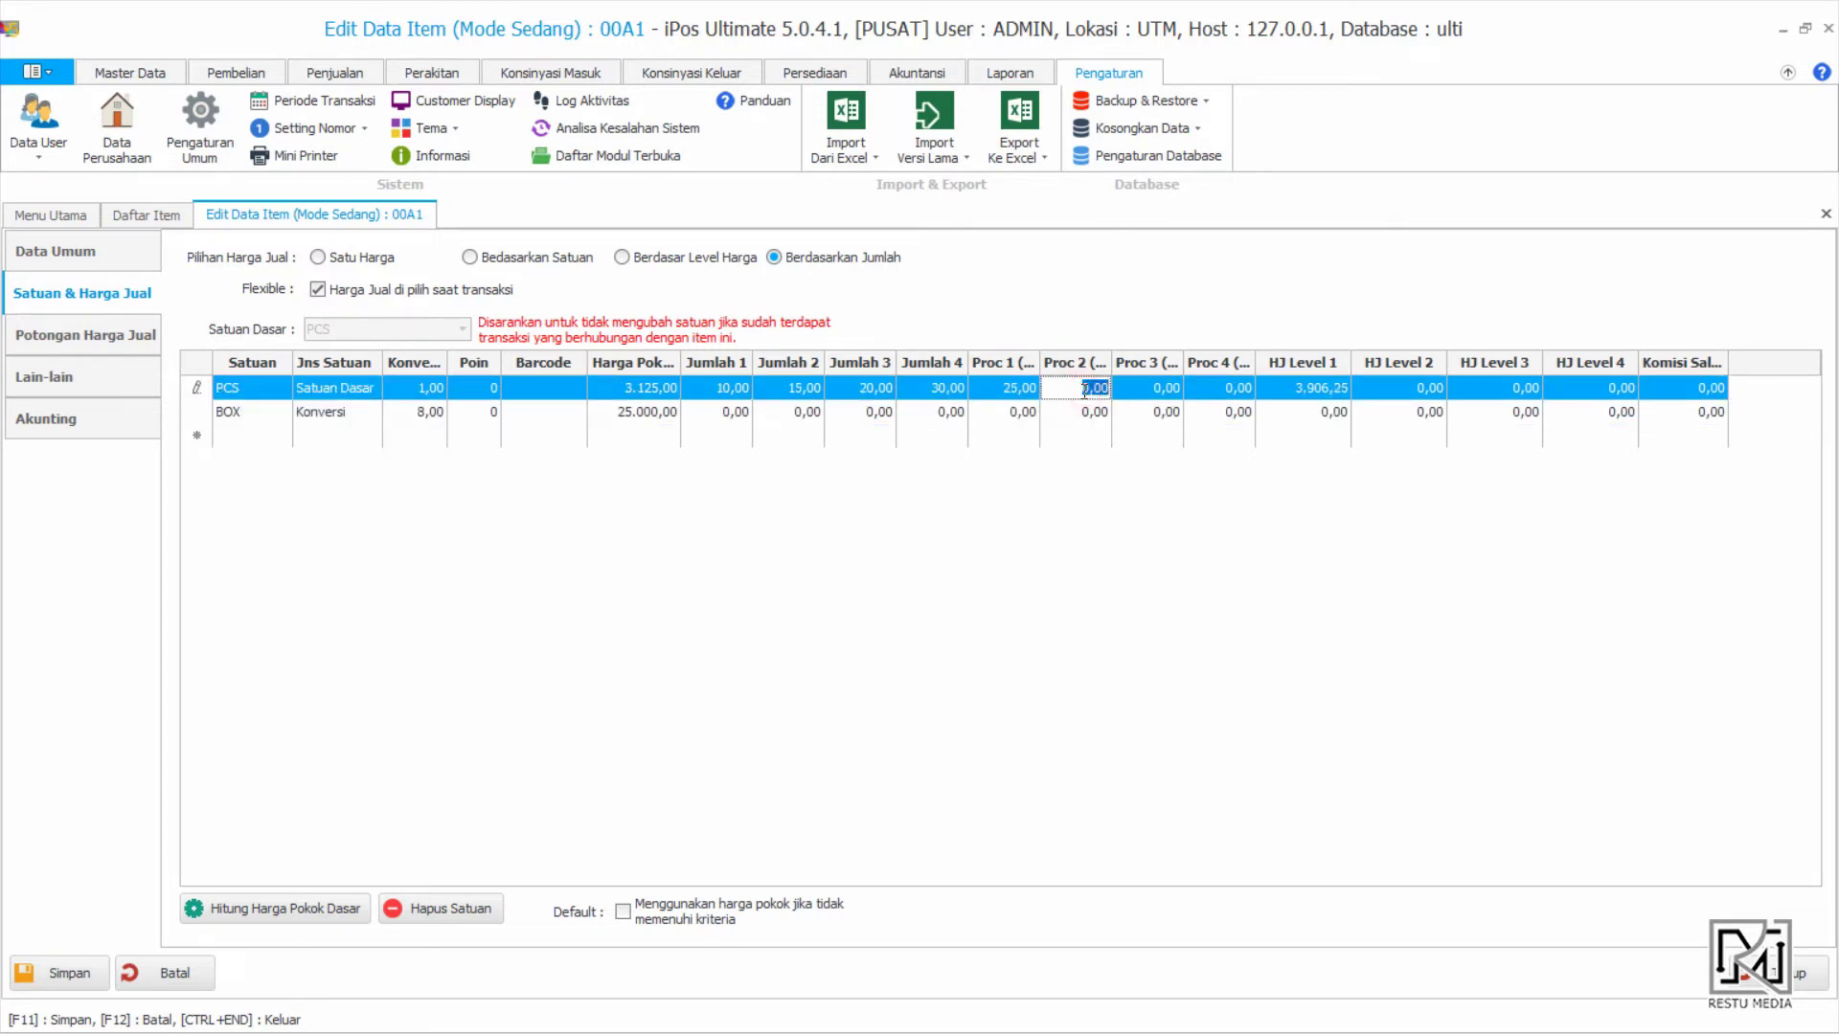
type("24")
left_click(1148, 393)
type("23")
left_click(1222, 393)
type("22")
left_click(1273, 553)
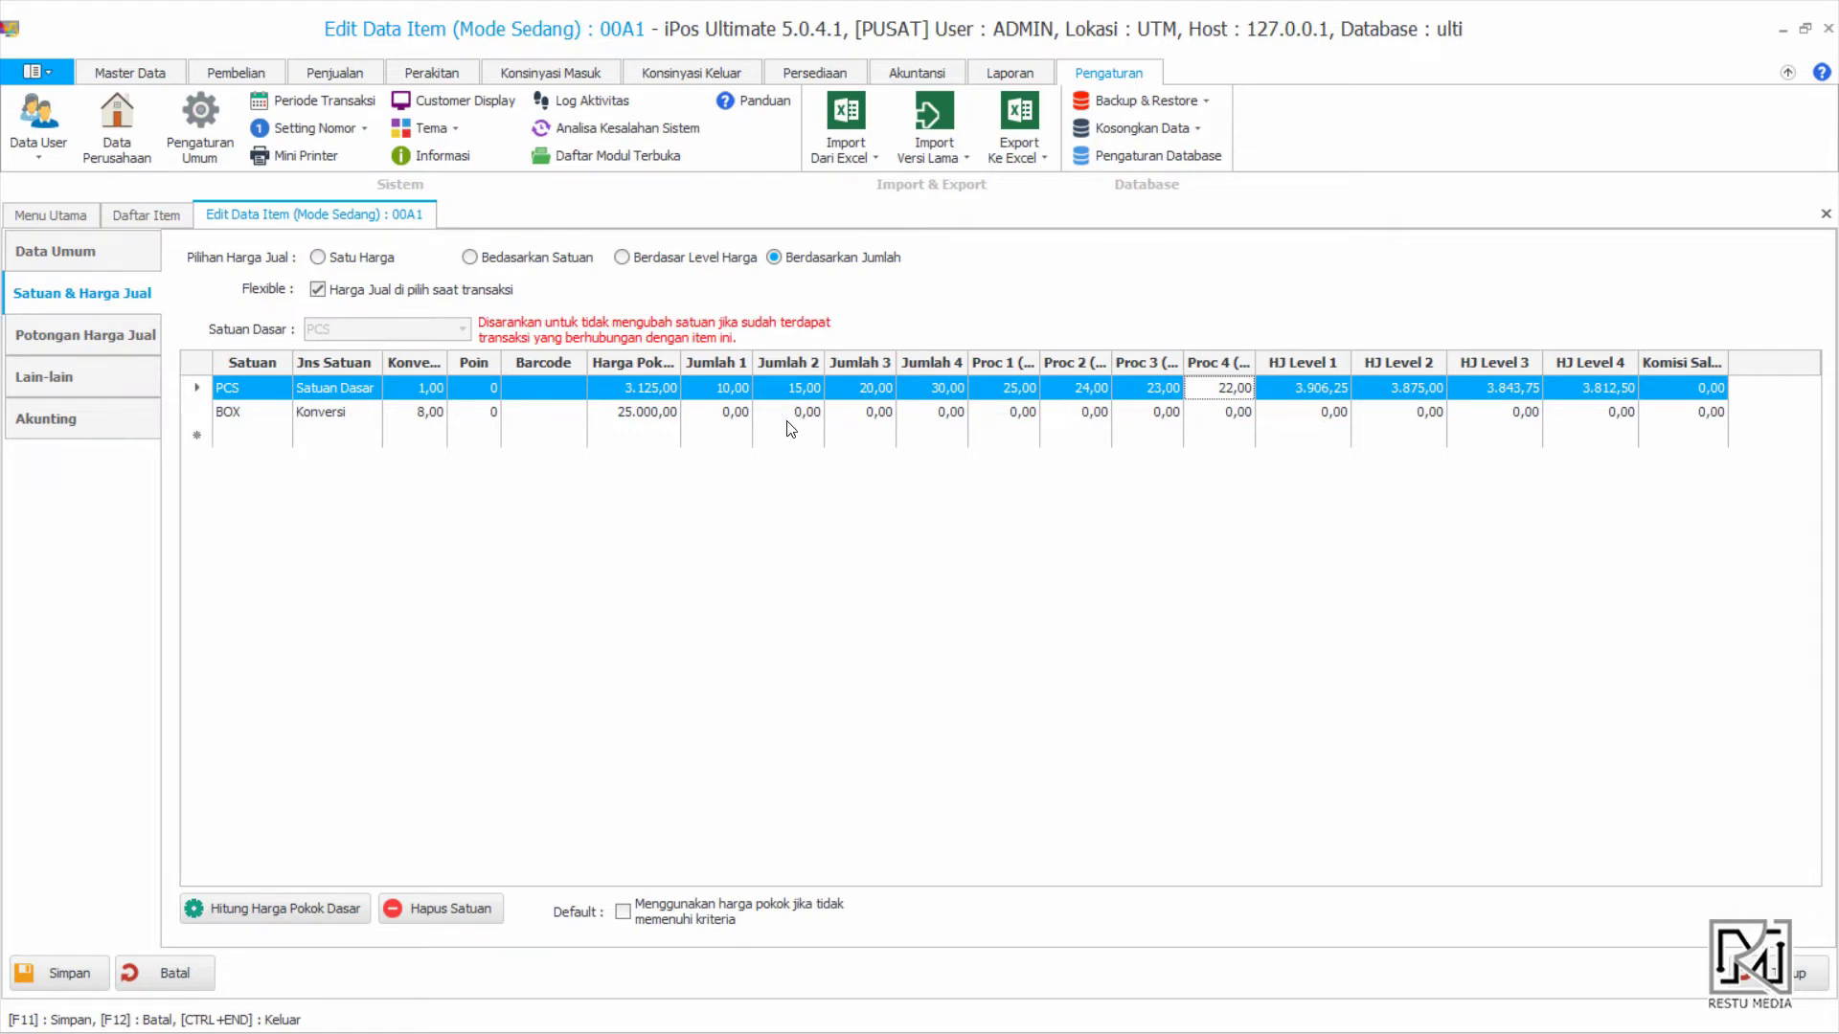
Try to give the BOX unit a 20 percent markup on all four tiers without tier quantities, and save the item
left_click(875, 419)
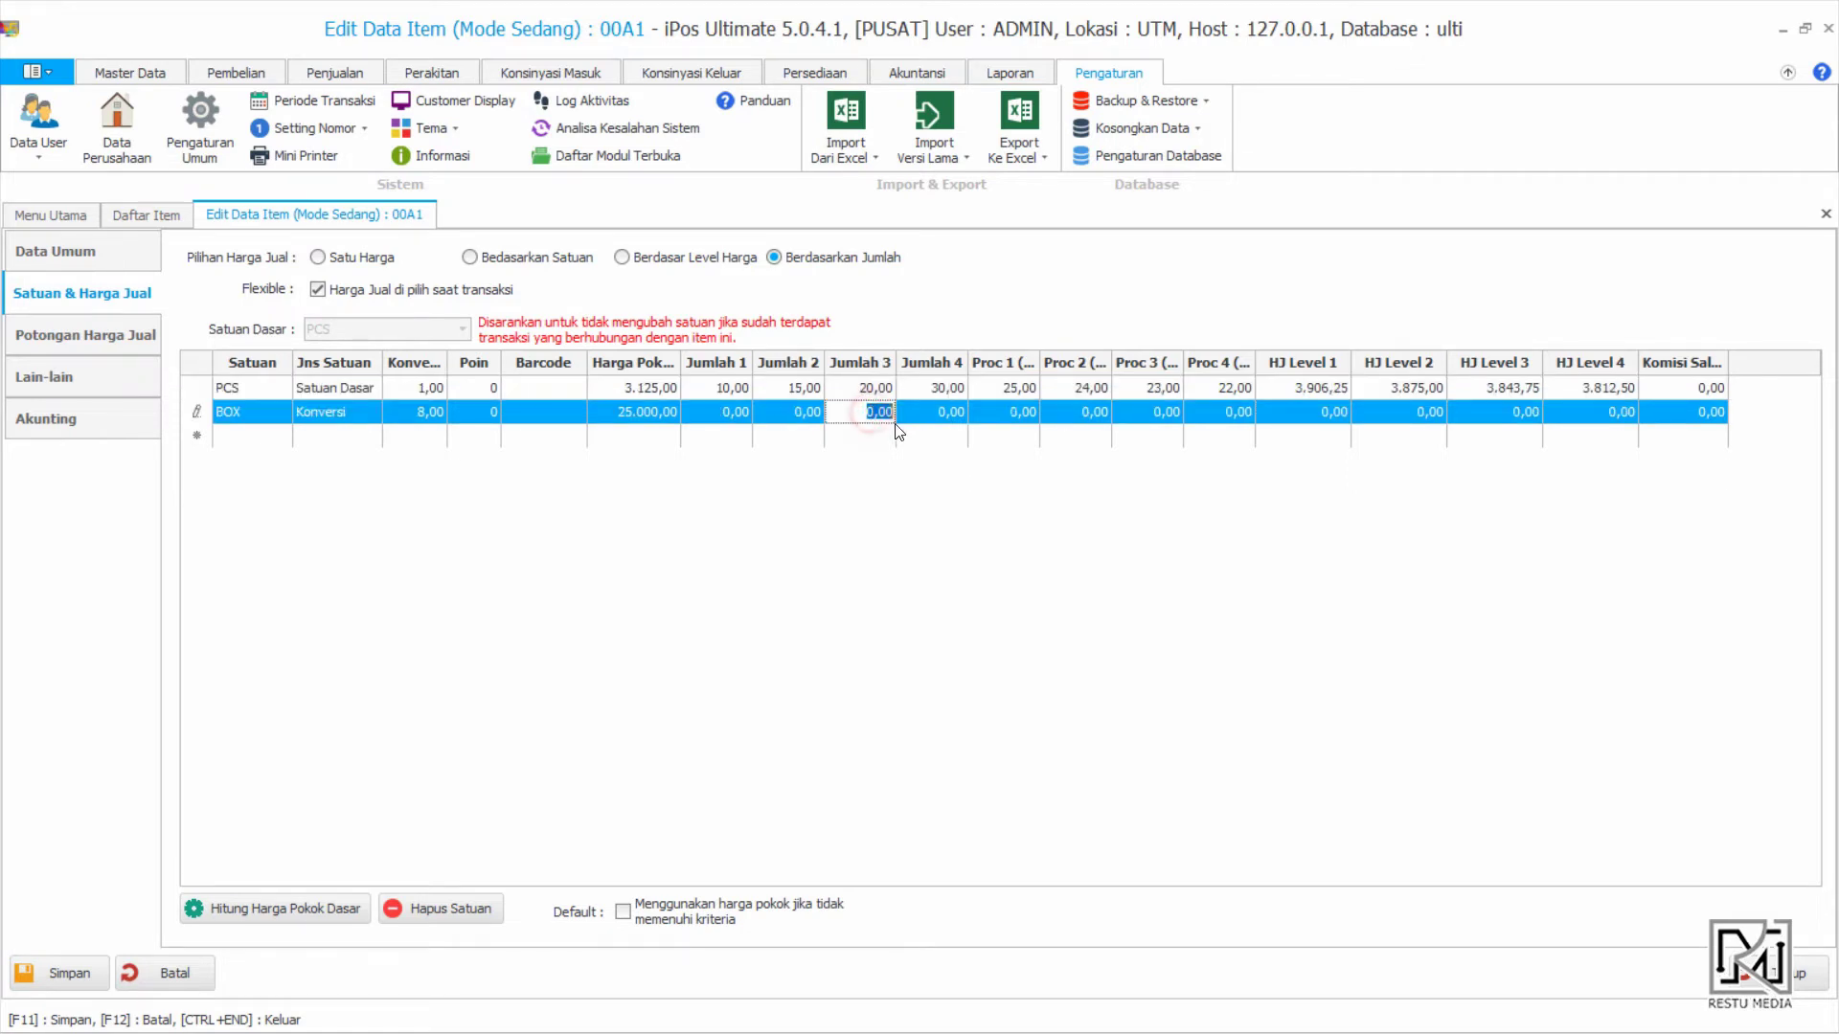
left_click(952, 420)
left_click(1001, 419)
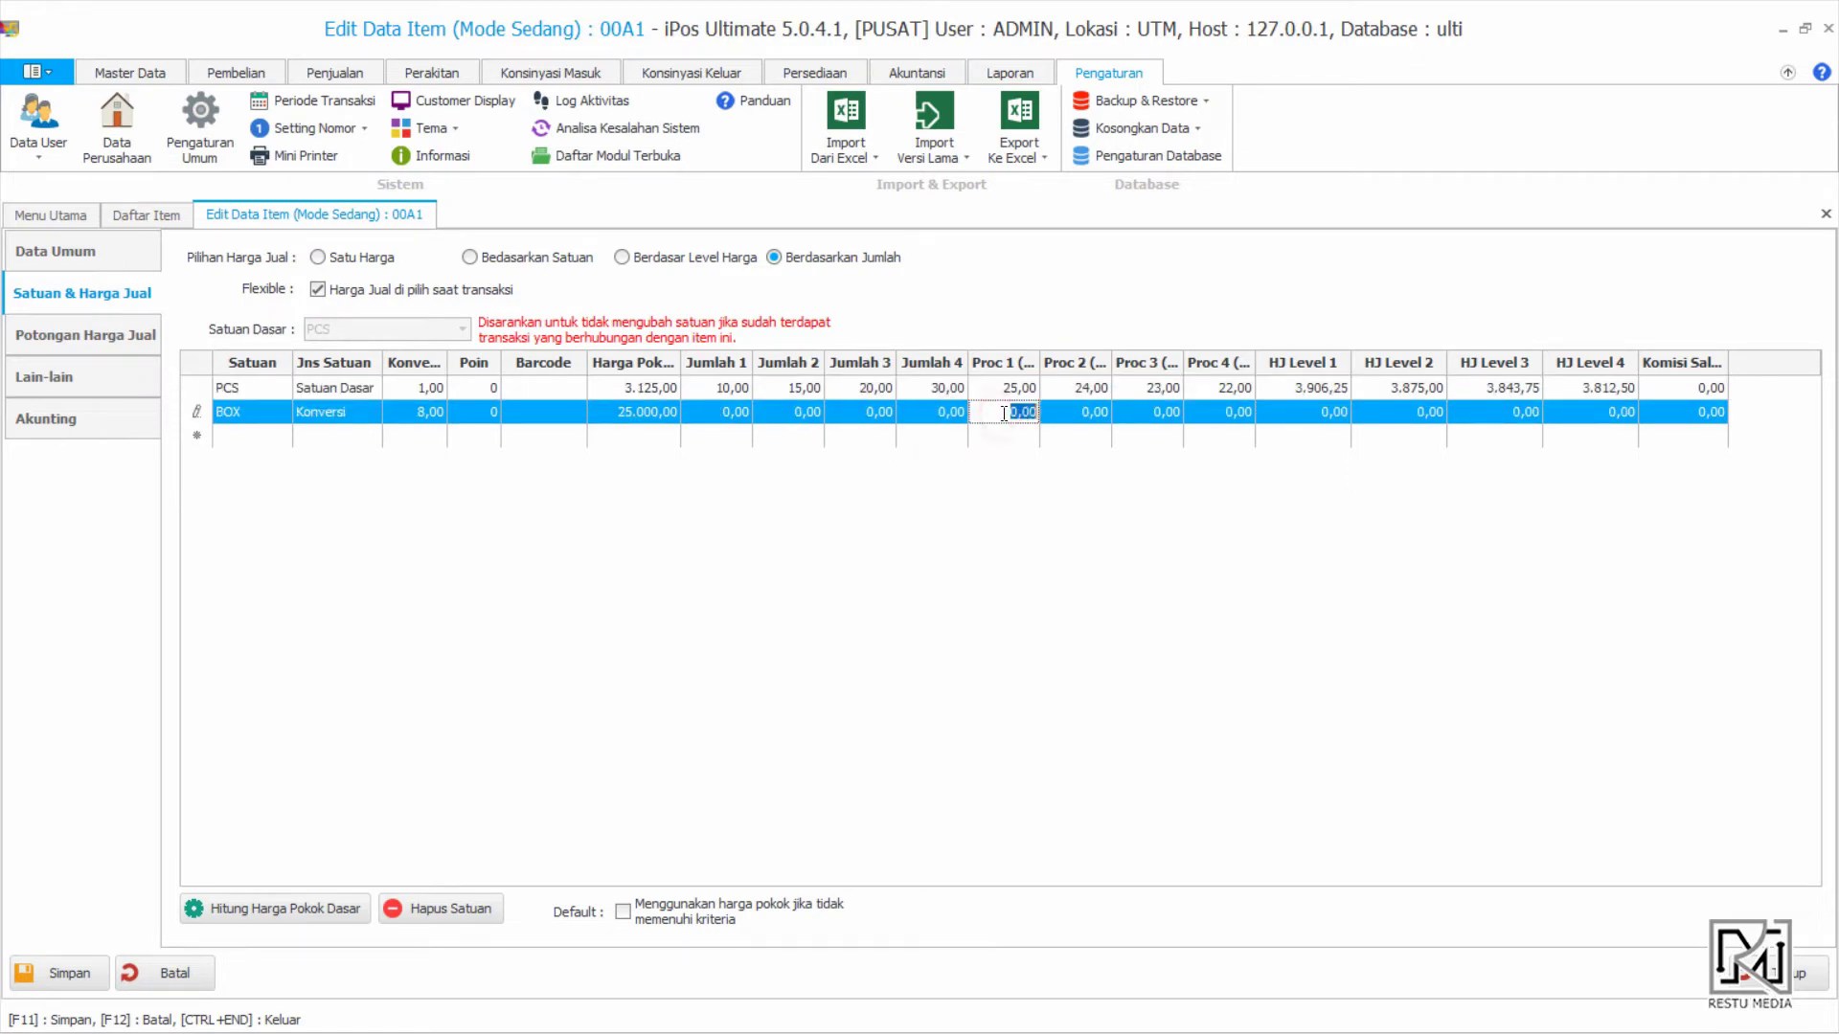
type("20")
left_click(1104, 419)
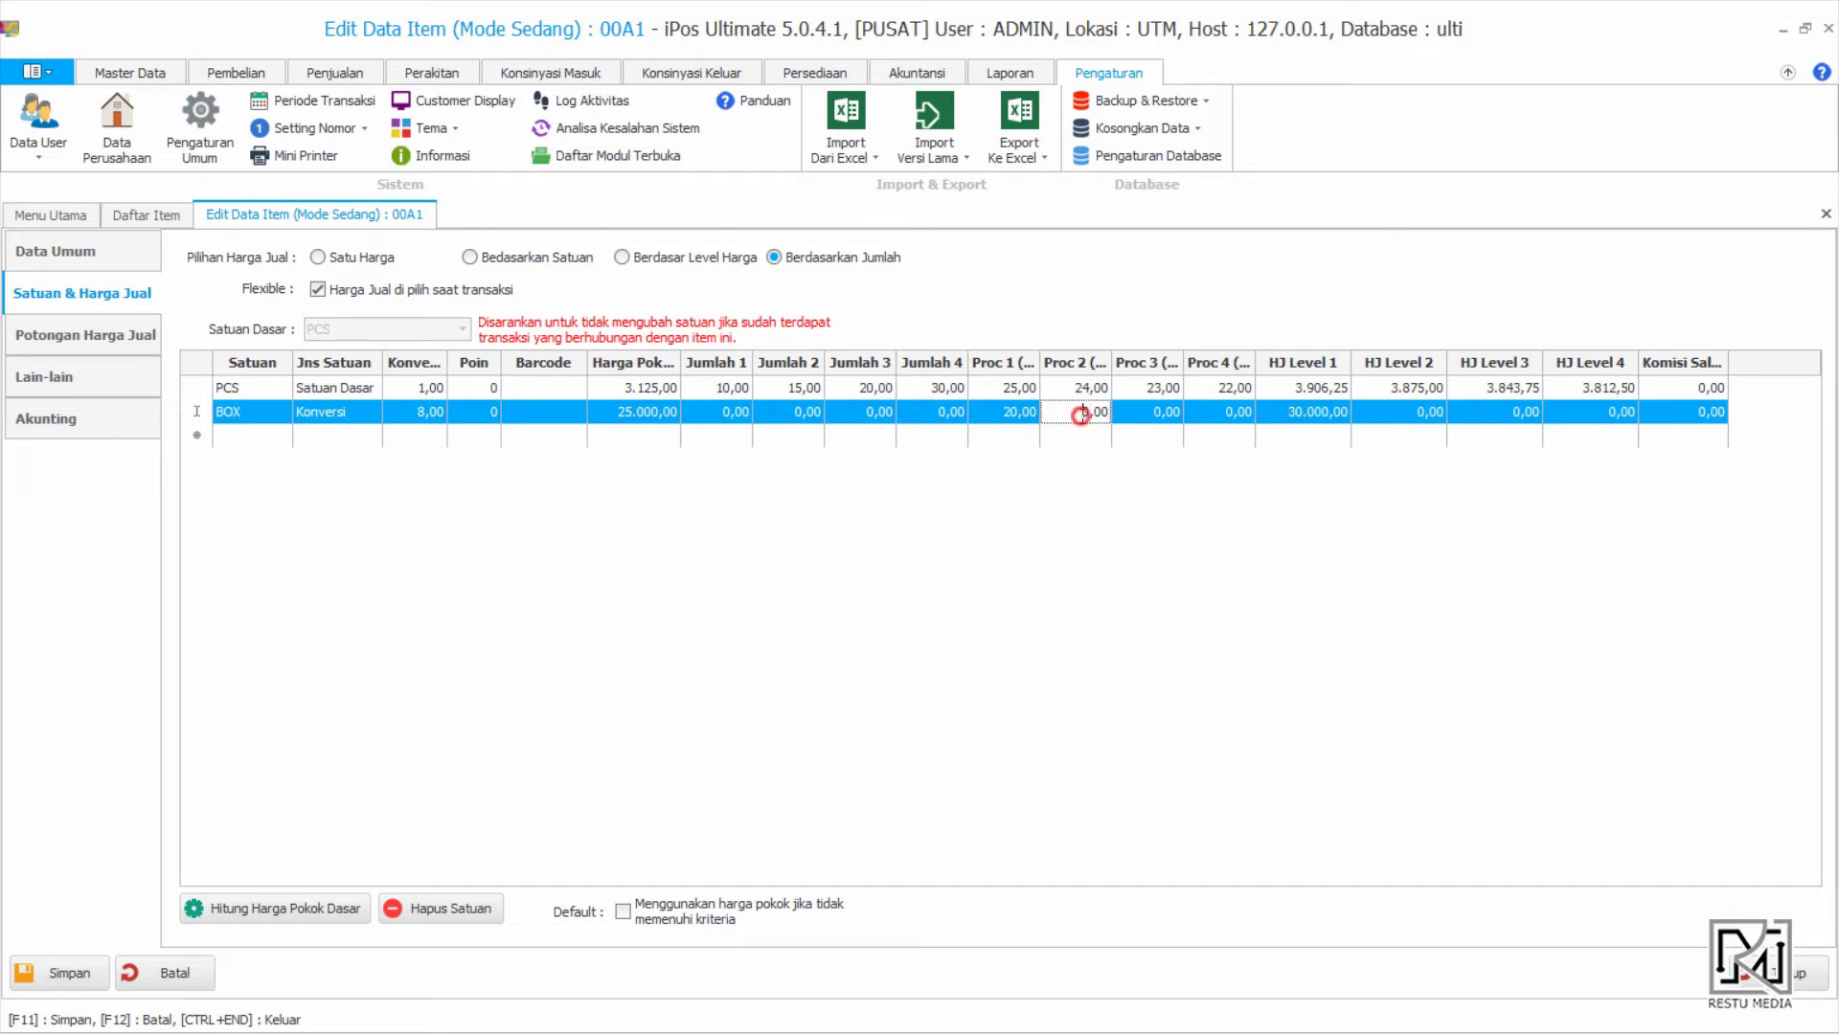
type("20")
left_click(1166, 418)
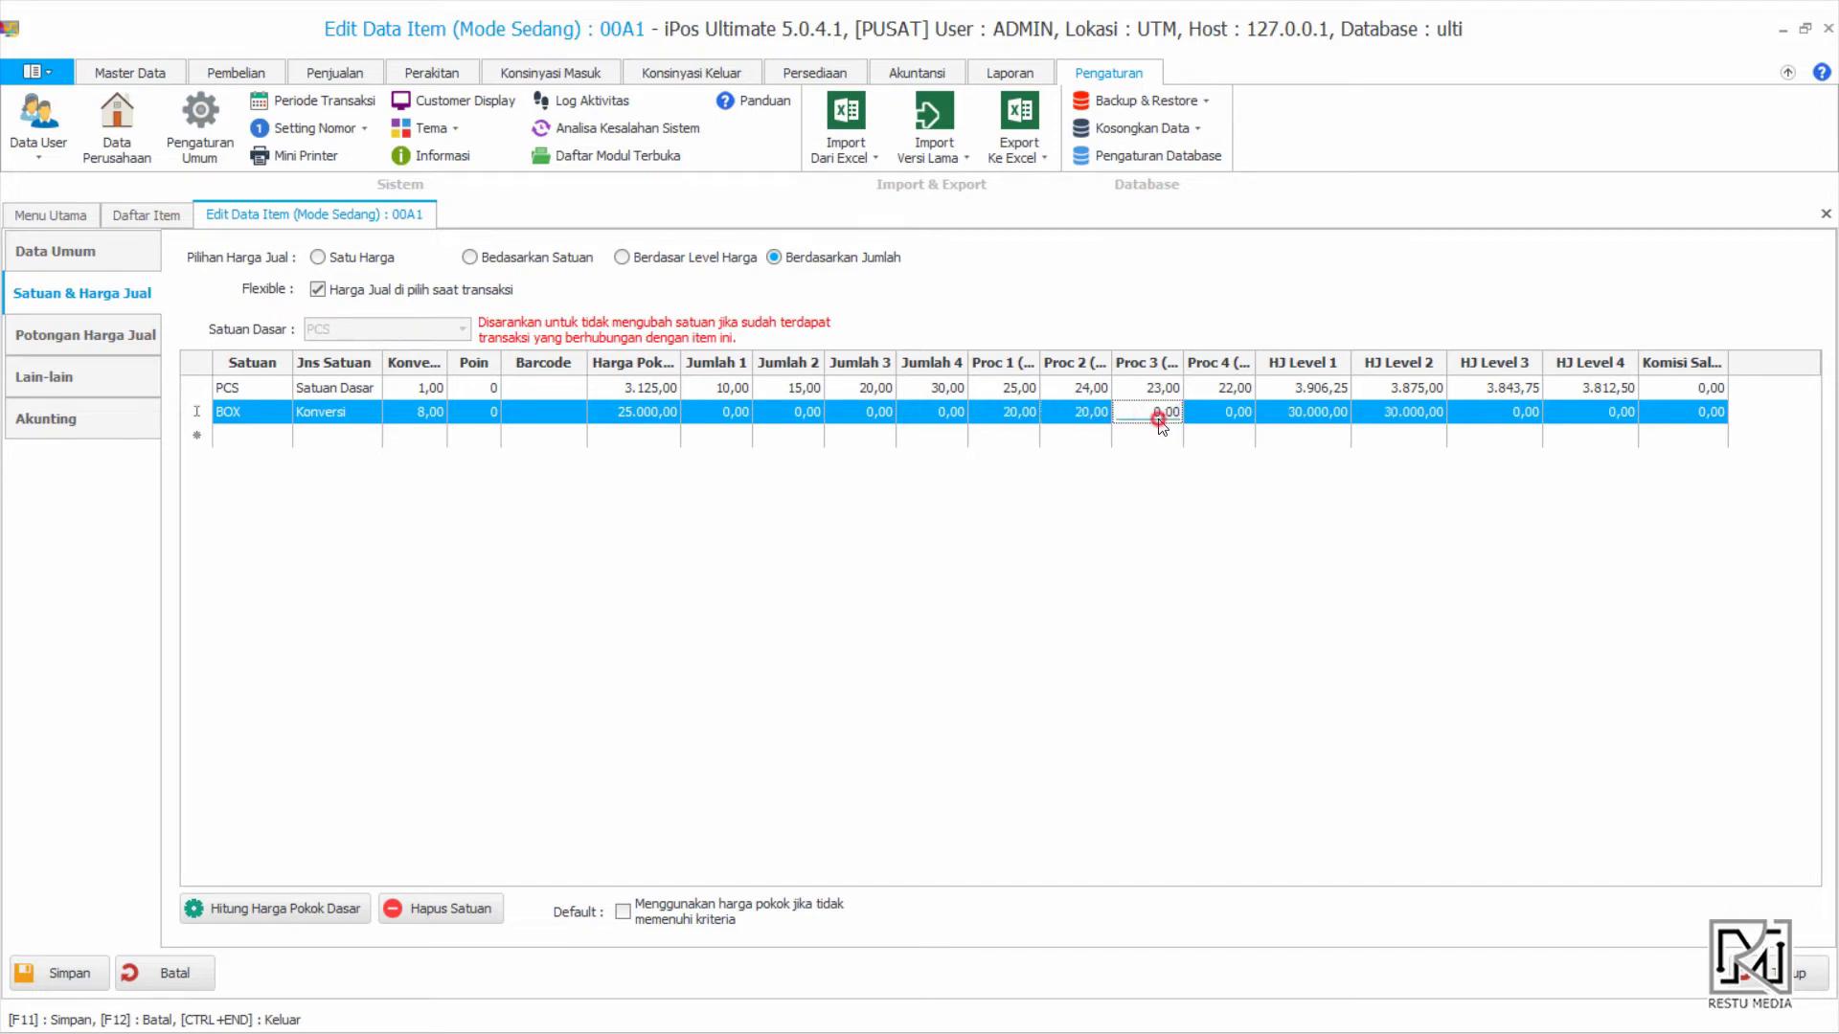
type("2")
type("2,")
type("0")
key("Return")
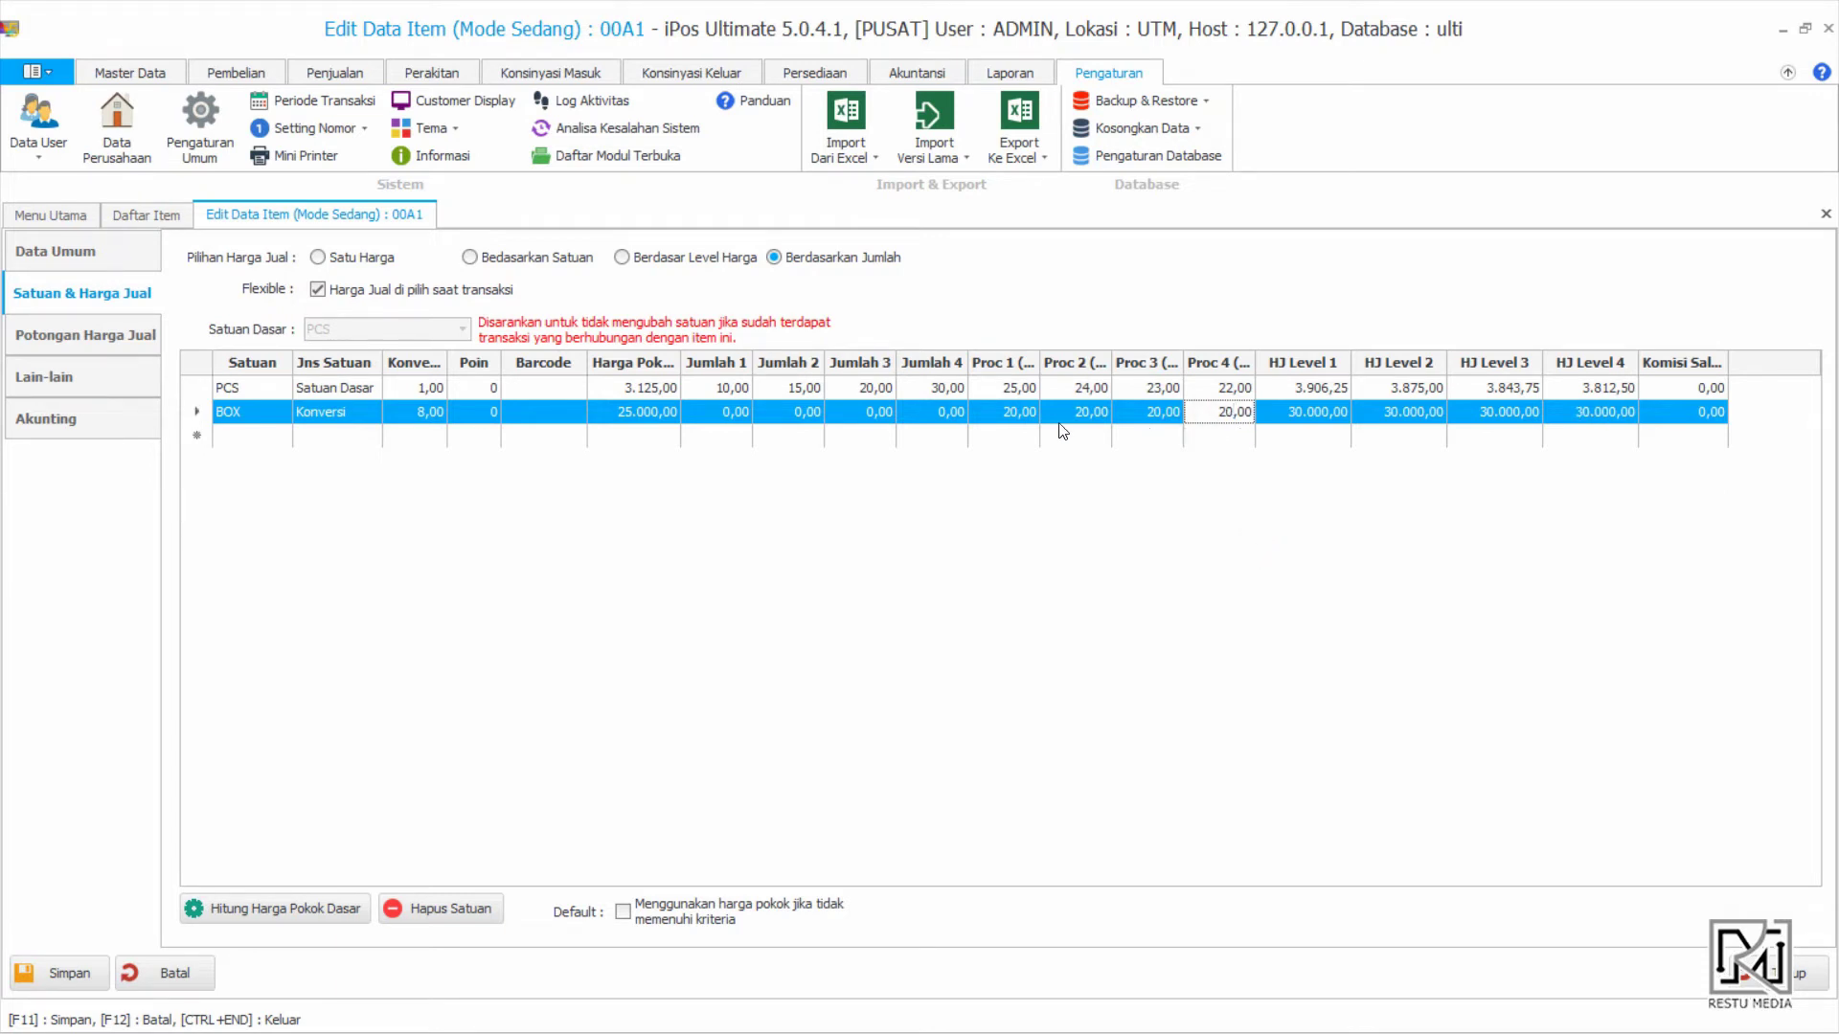
left_click(60, 973)
left_click(1074, 621)
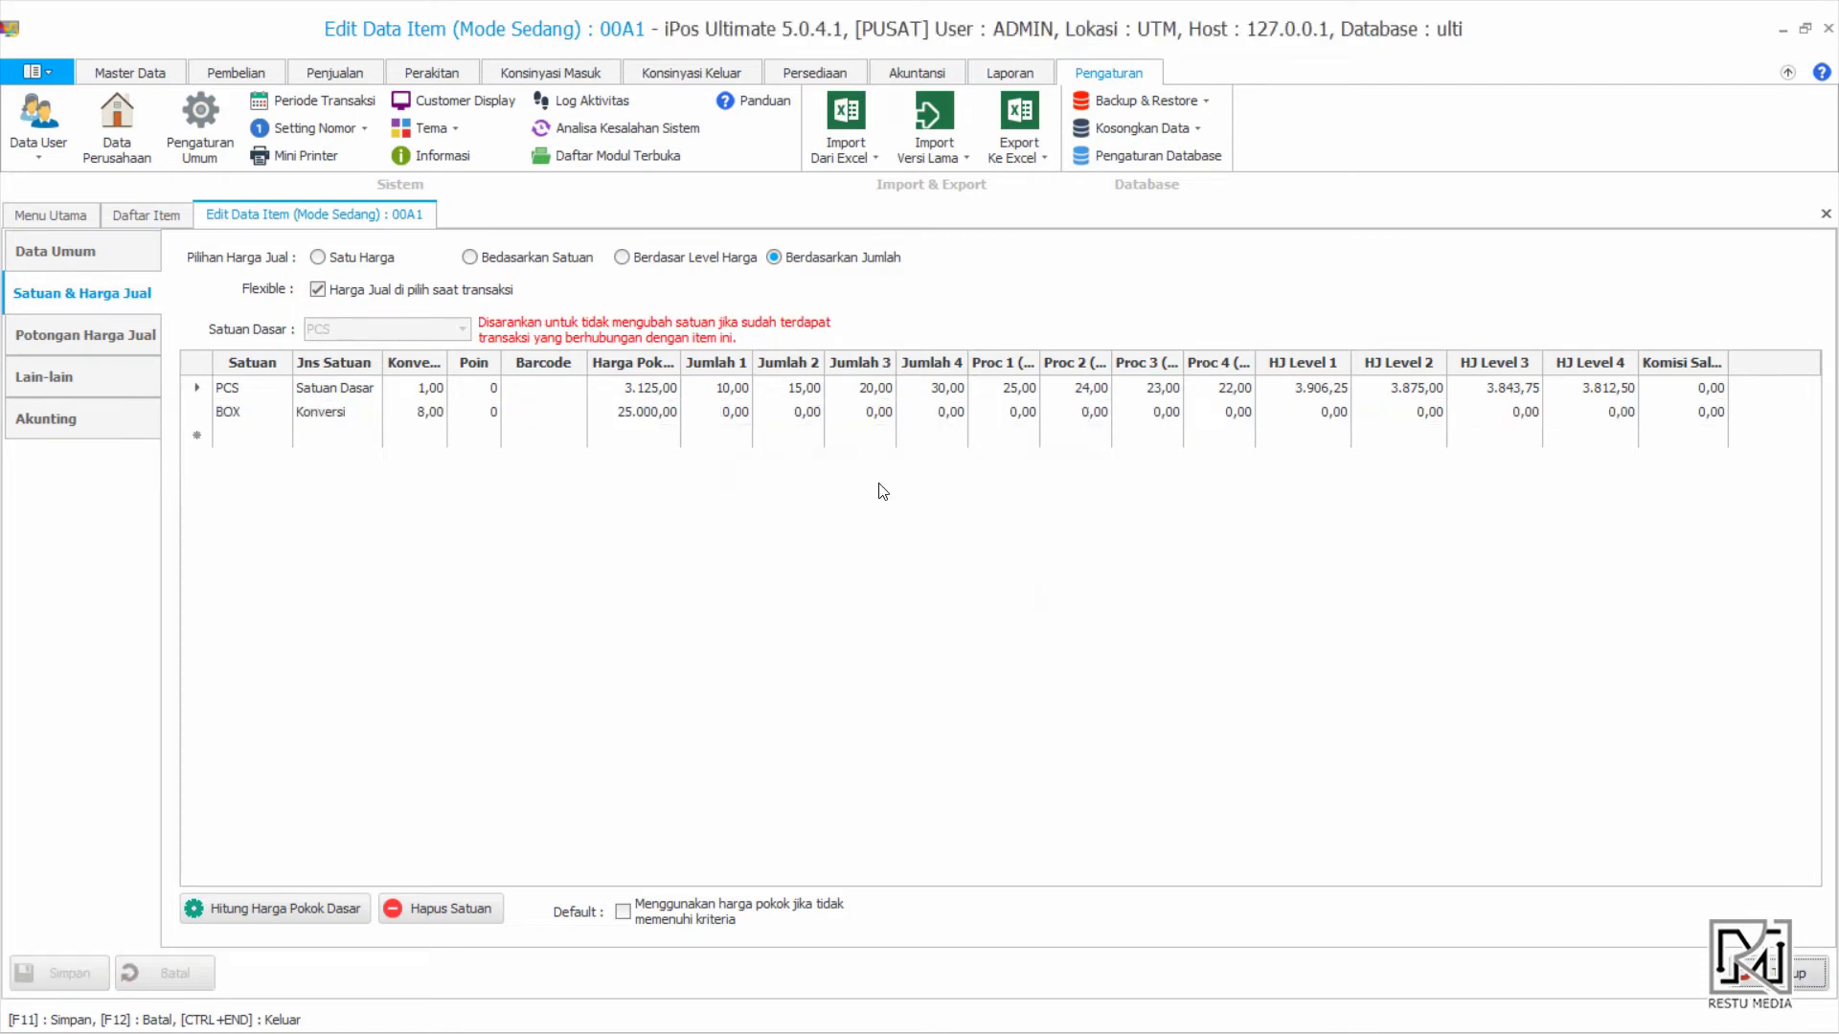
Change the selling price option to Berdasar Level Harga and set the PCS markup percentages for levels 1 to 4 to 25
left_click(691, 261)
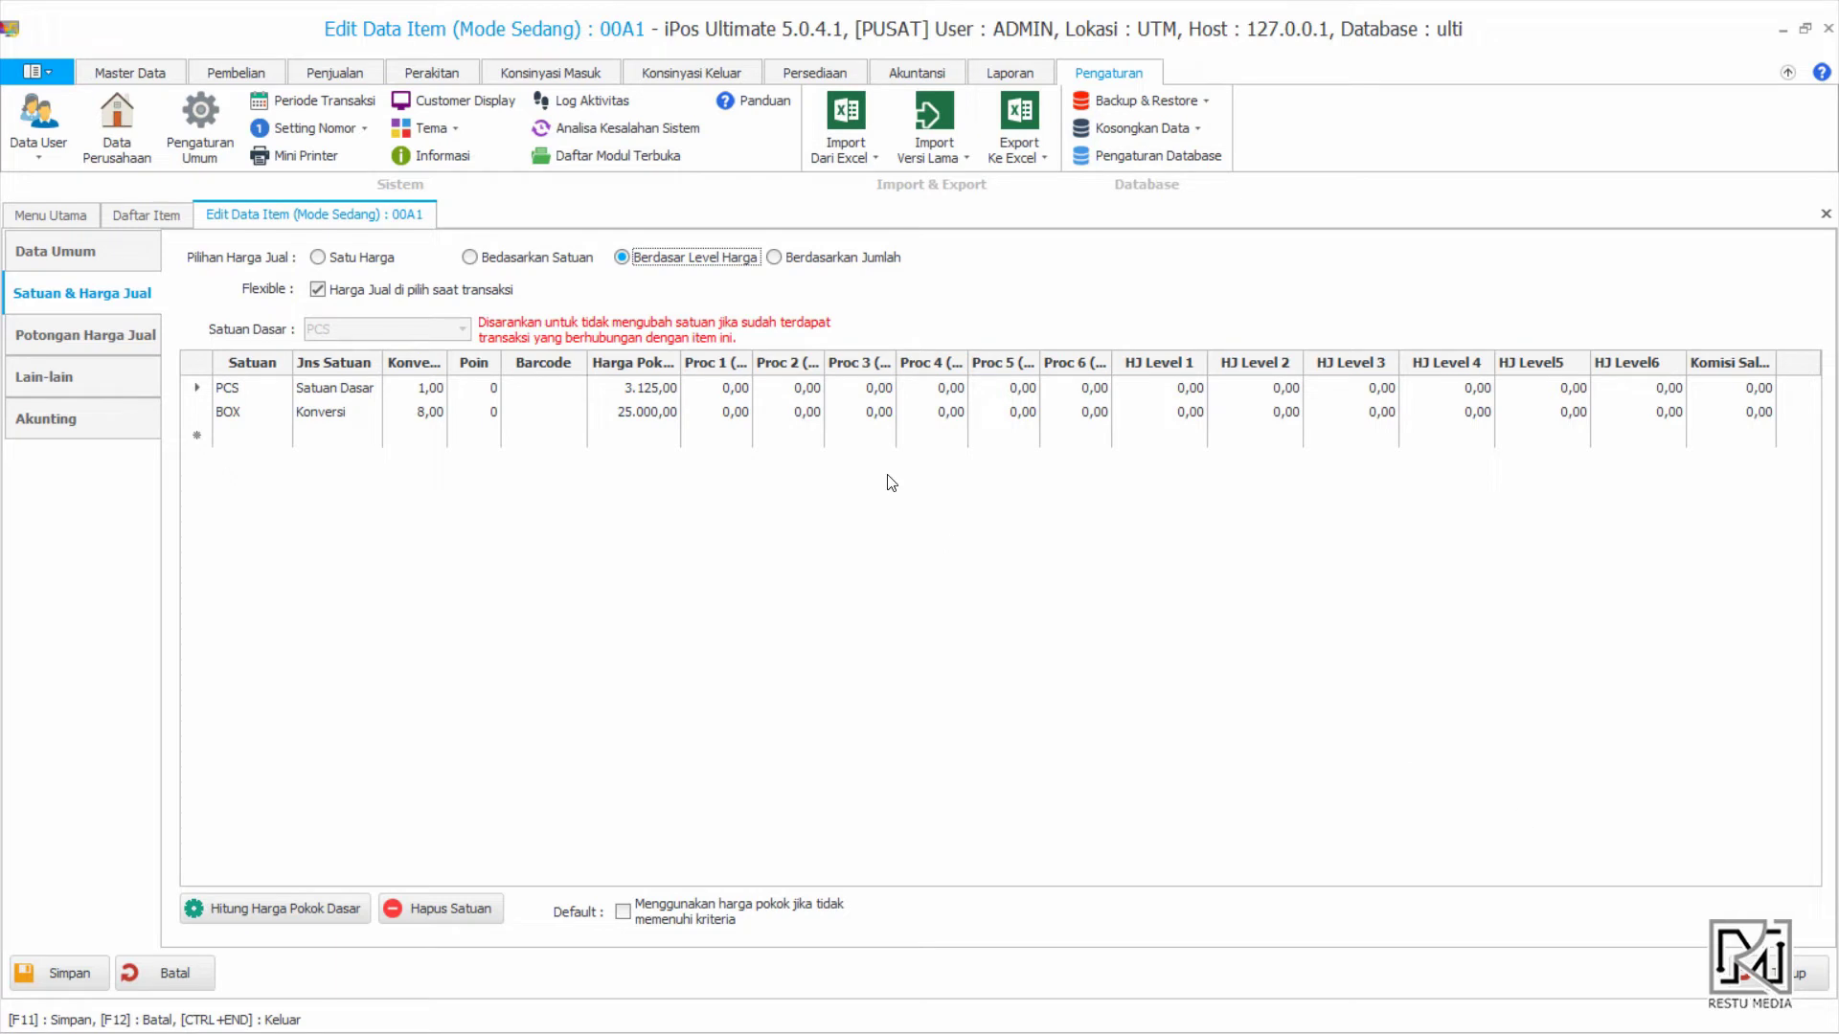
left_click(736, 396)
type("25")
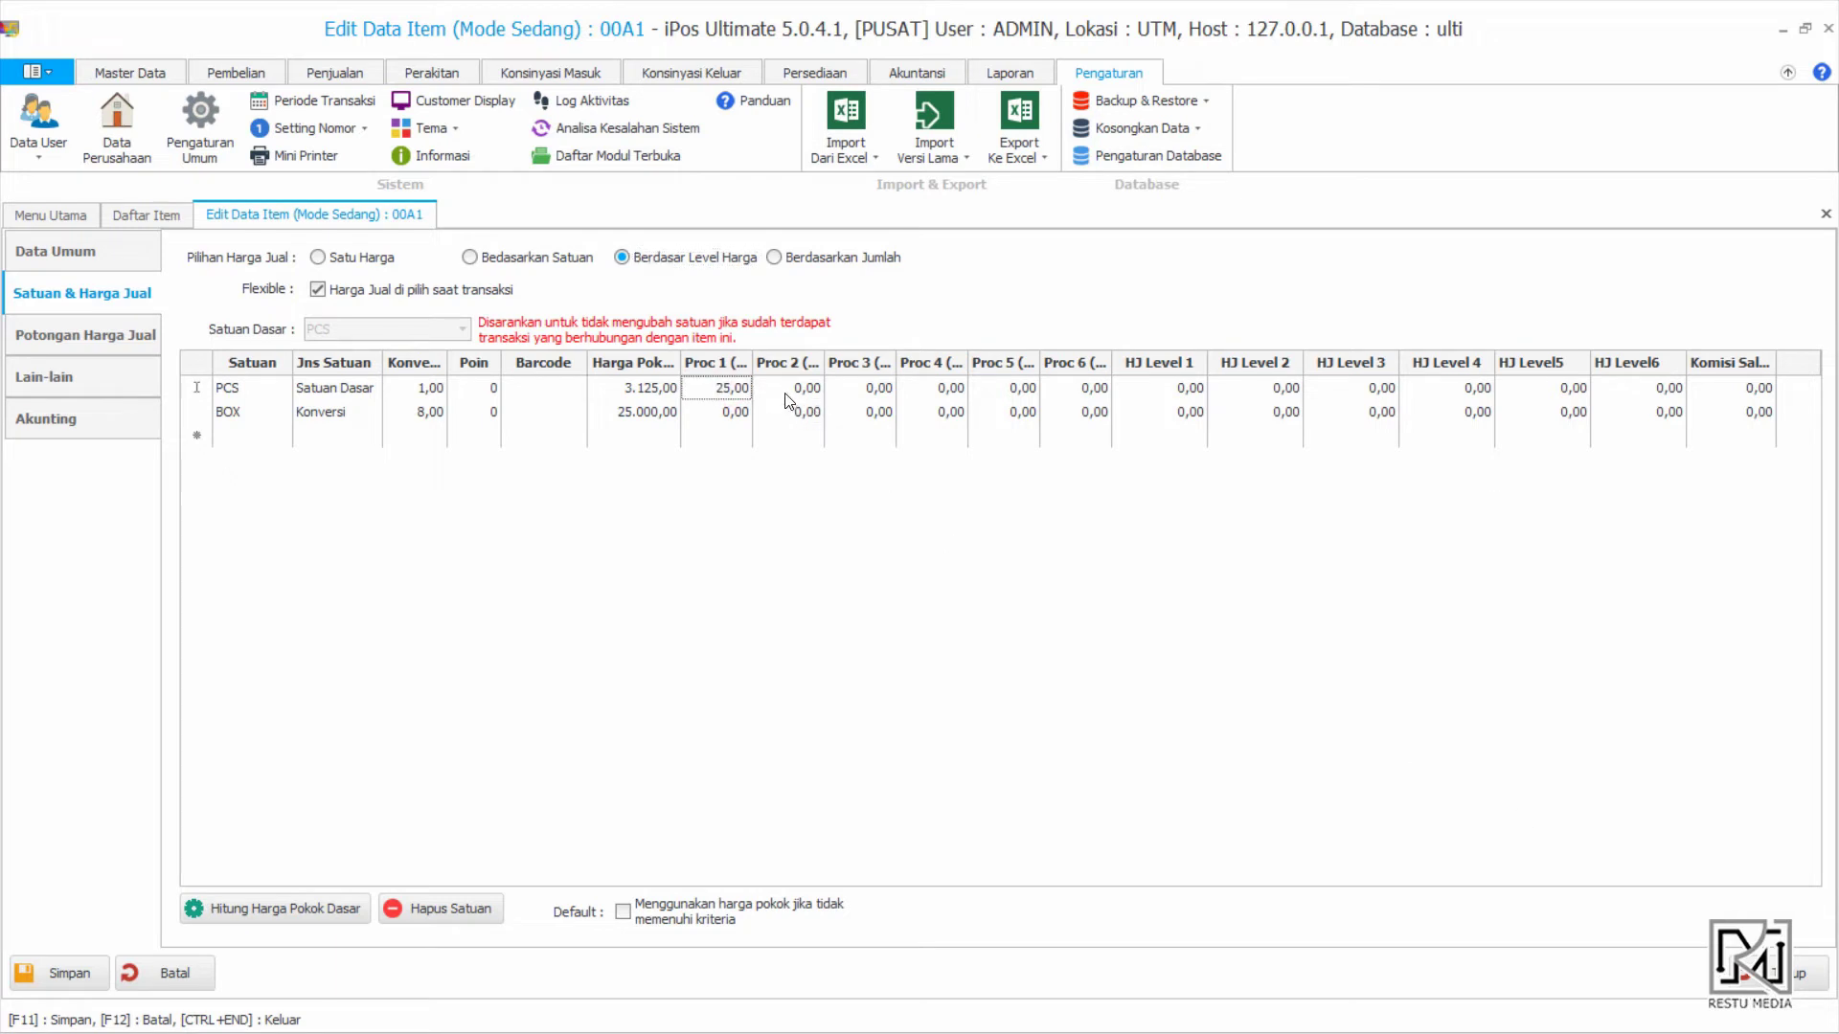
left_click(788, 396)
type("25")
left_click(860, 396)
type("25")
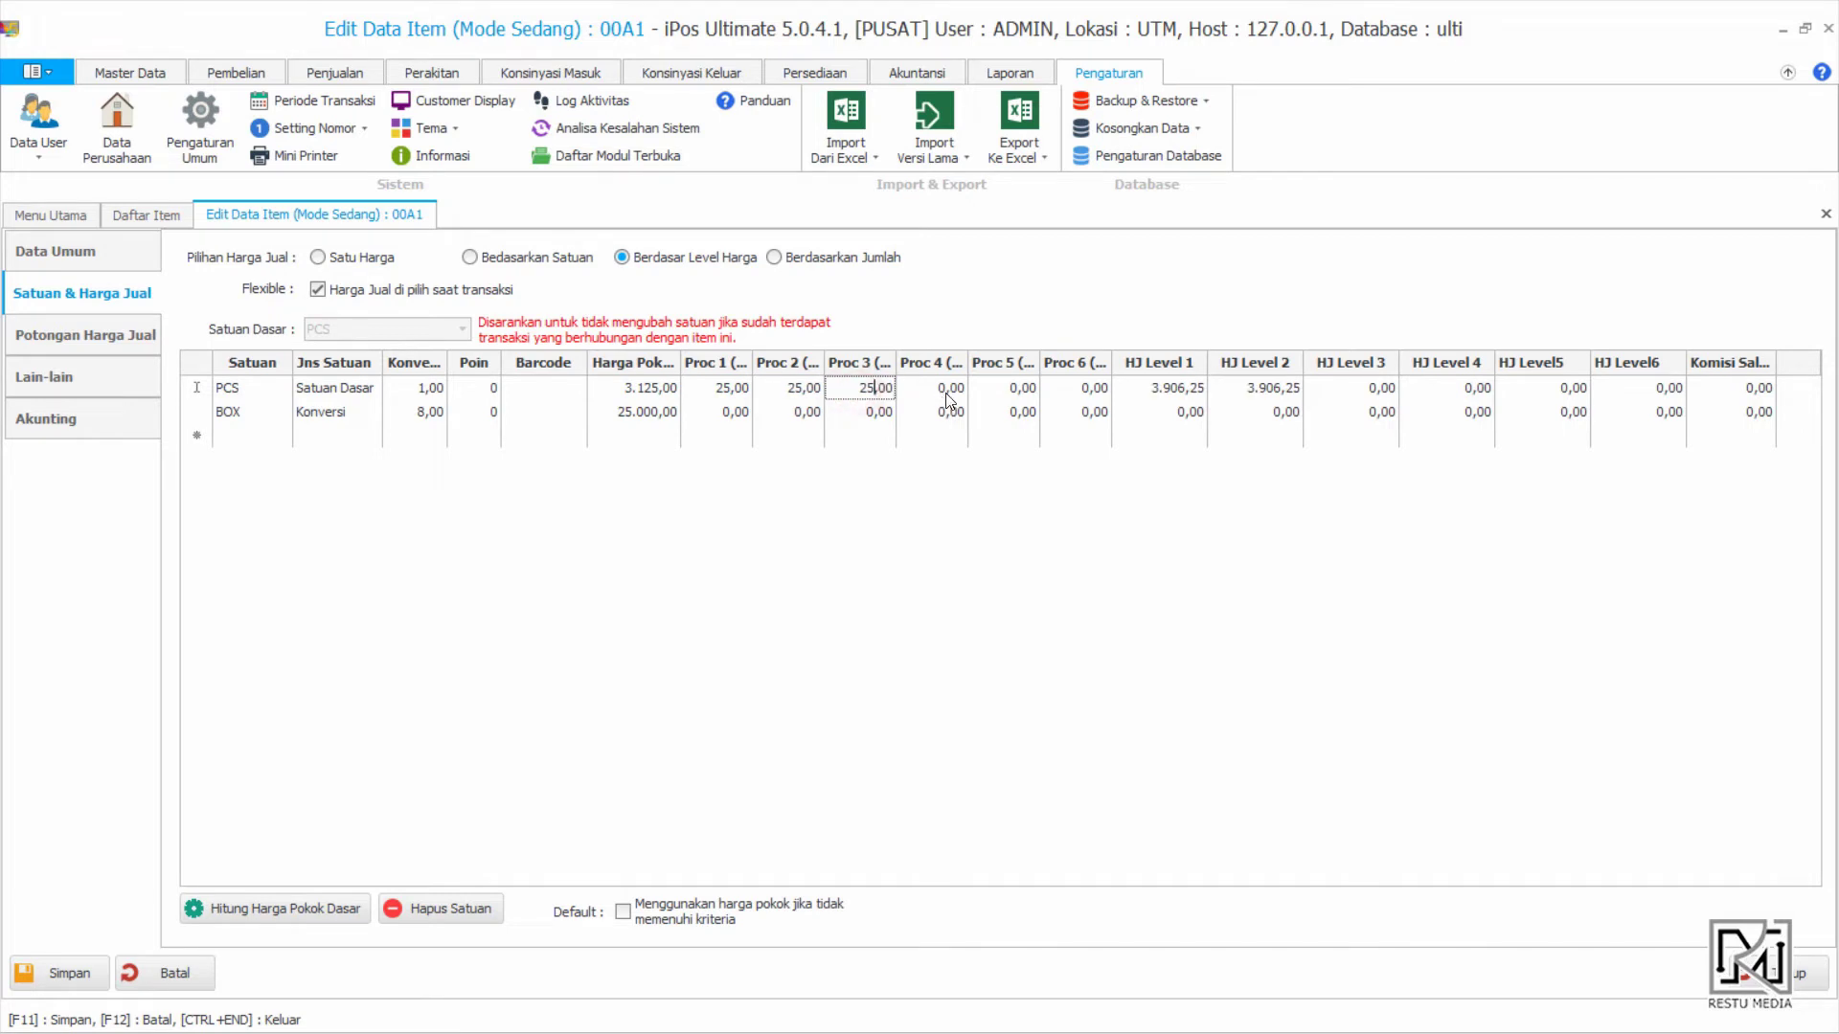
left_click(946, 391)
type("25")
left_click(1179, 388)
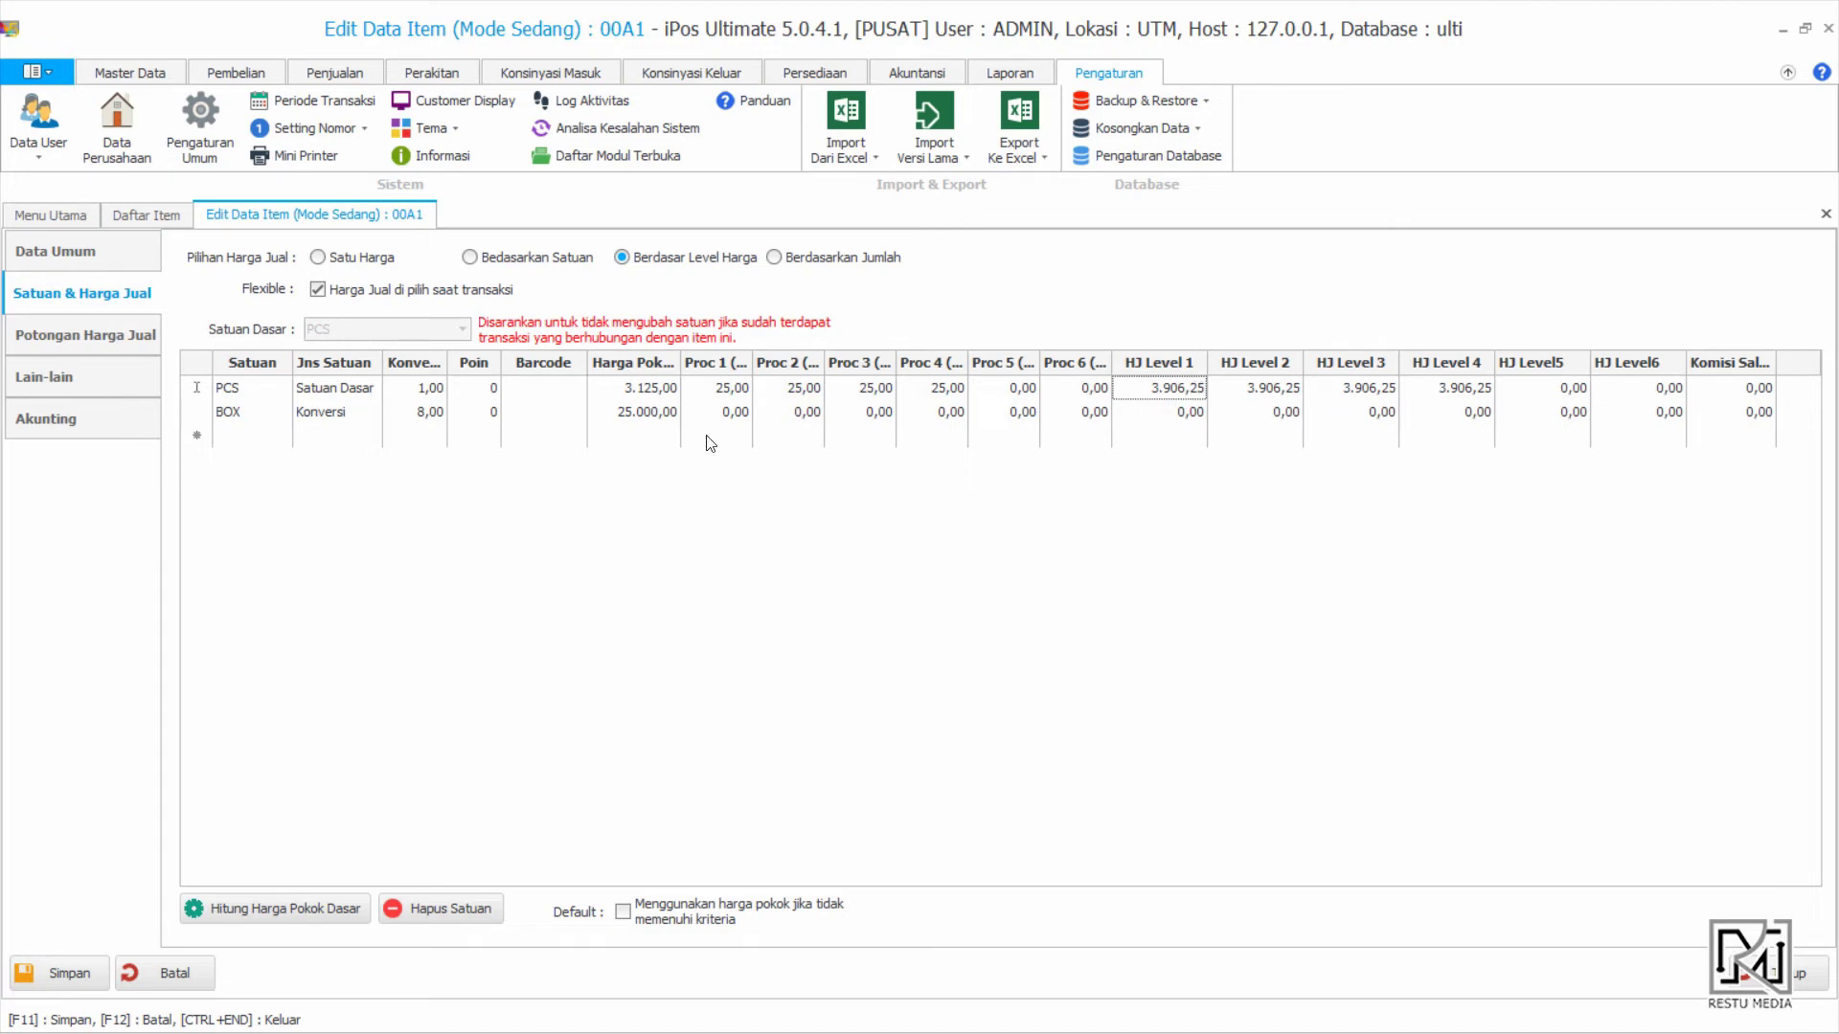
Set the BOX markup percentages for levels 1 to 4 to 20 and save the item
left_click(719, 414)
type("2")
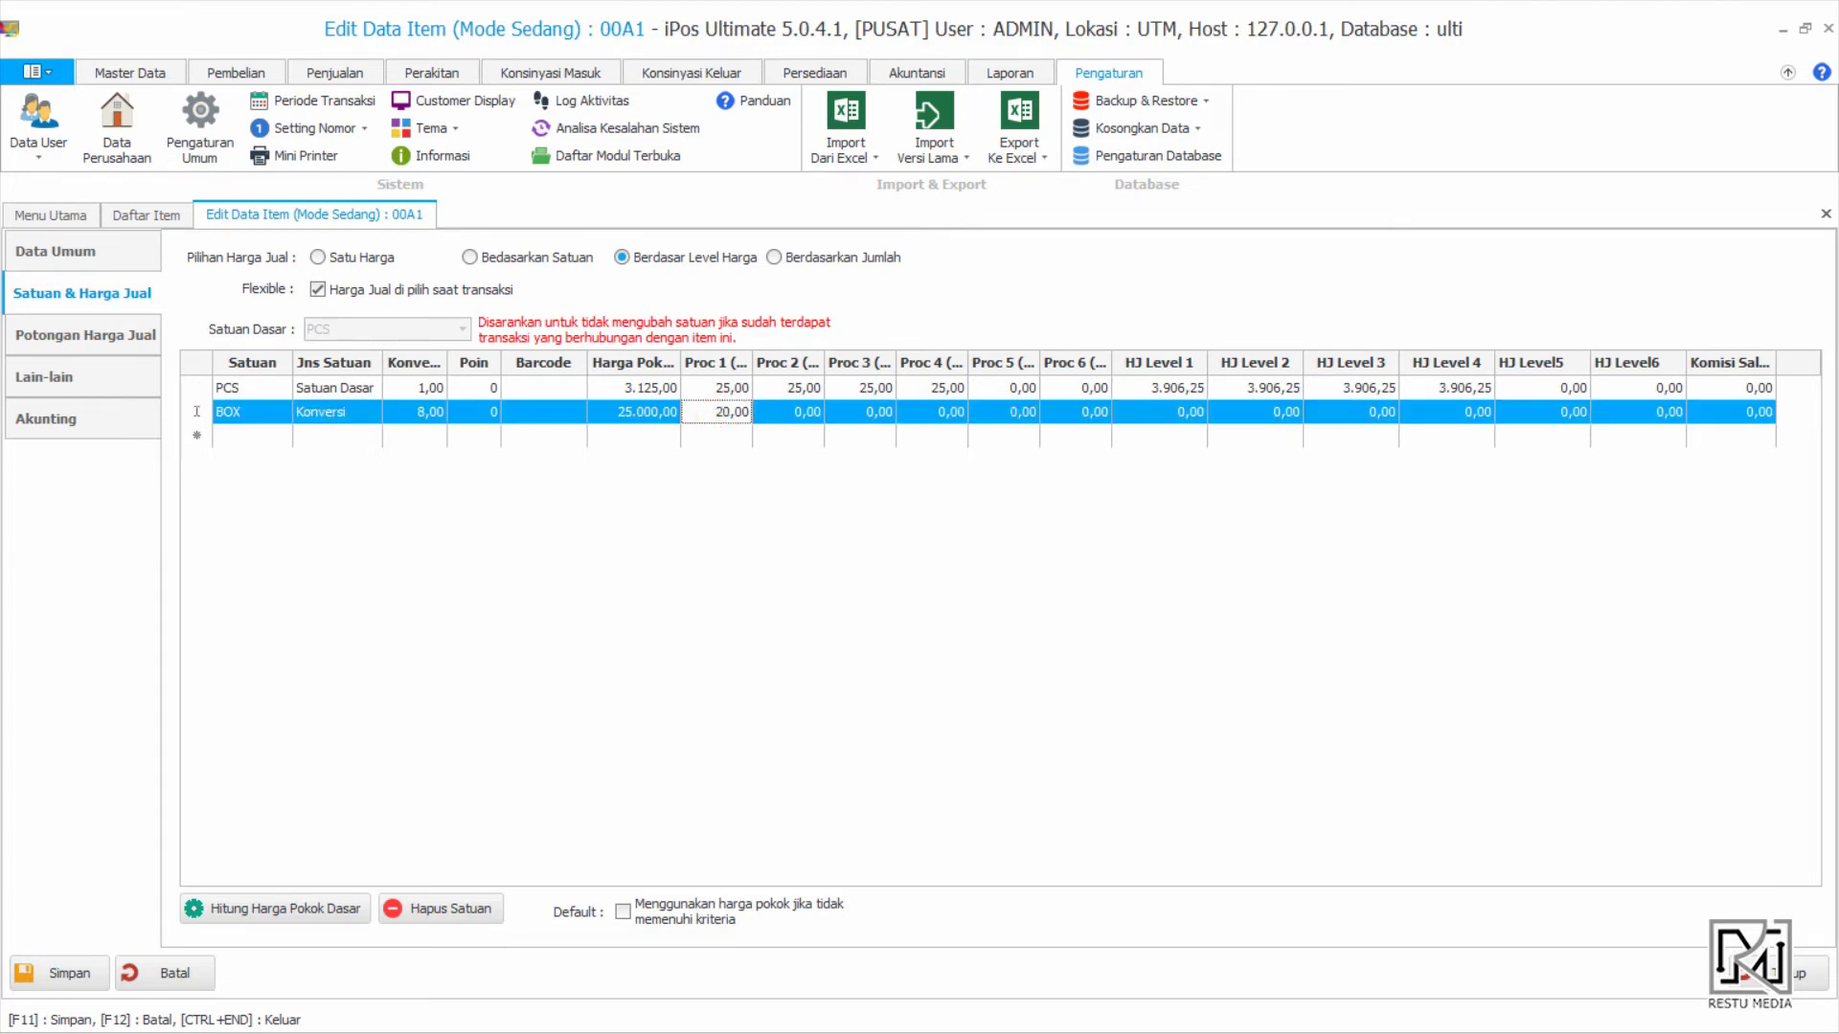
type("0")
left_click(794, 412)
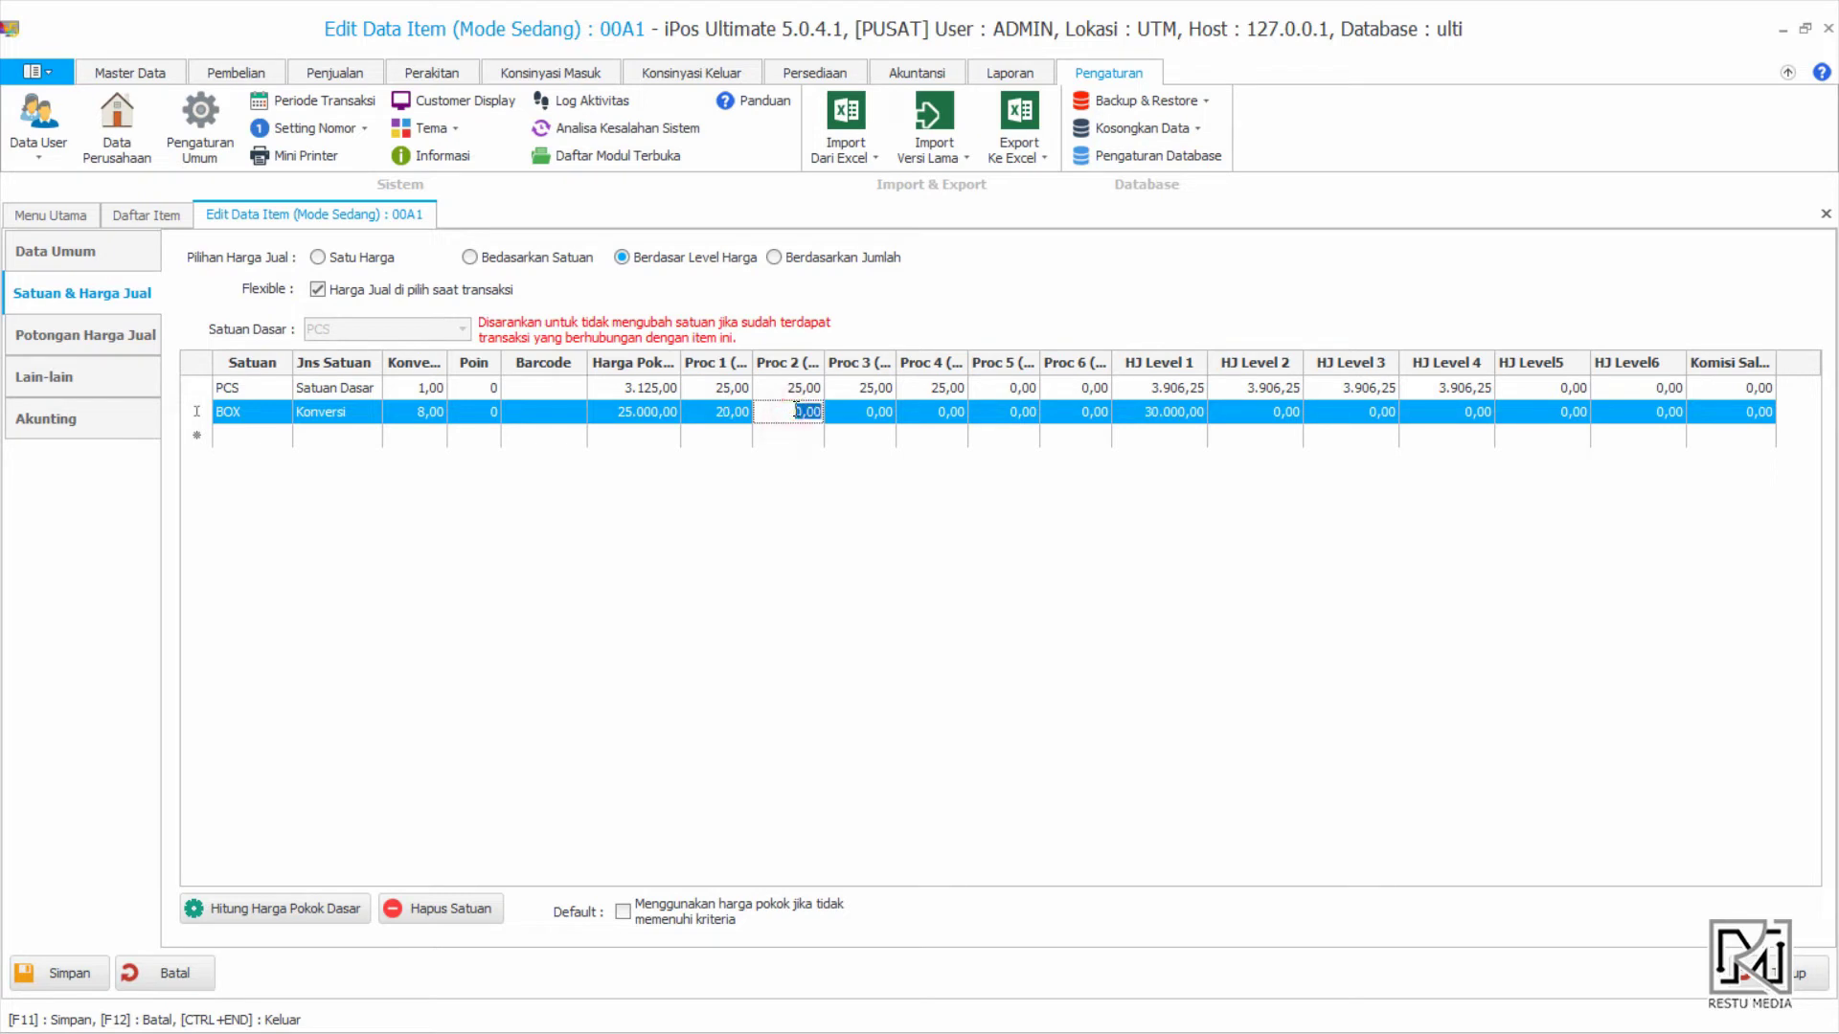
type("20")
left_click(888, 412)
type("2")
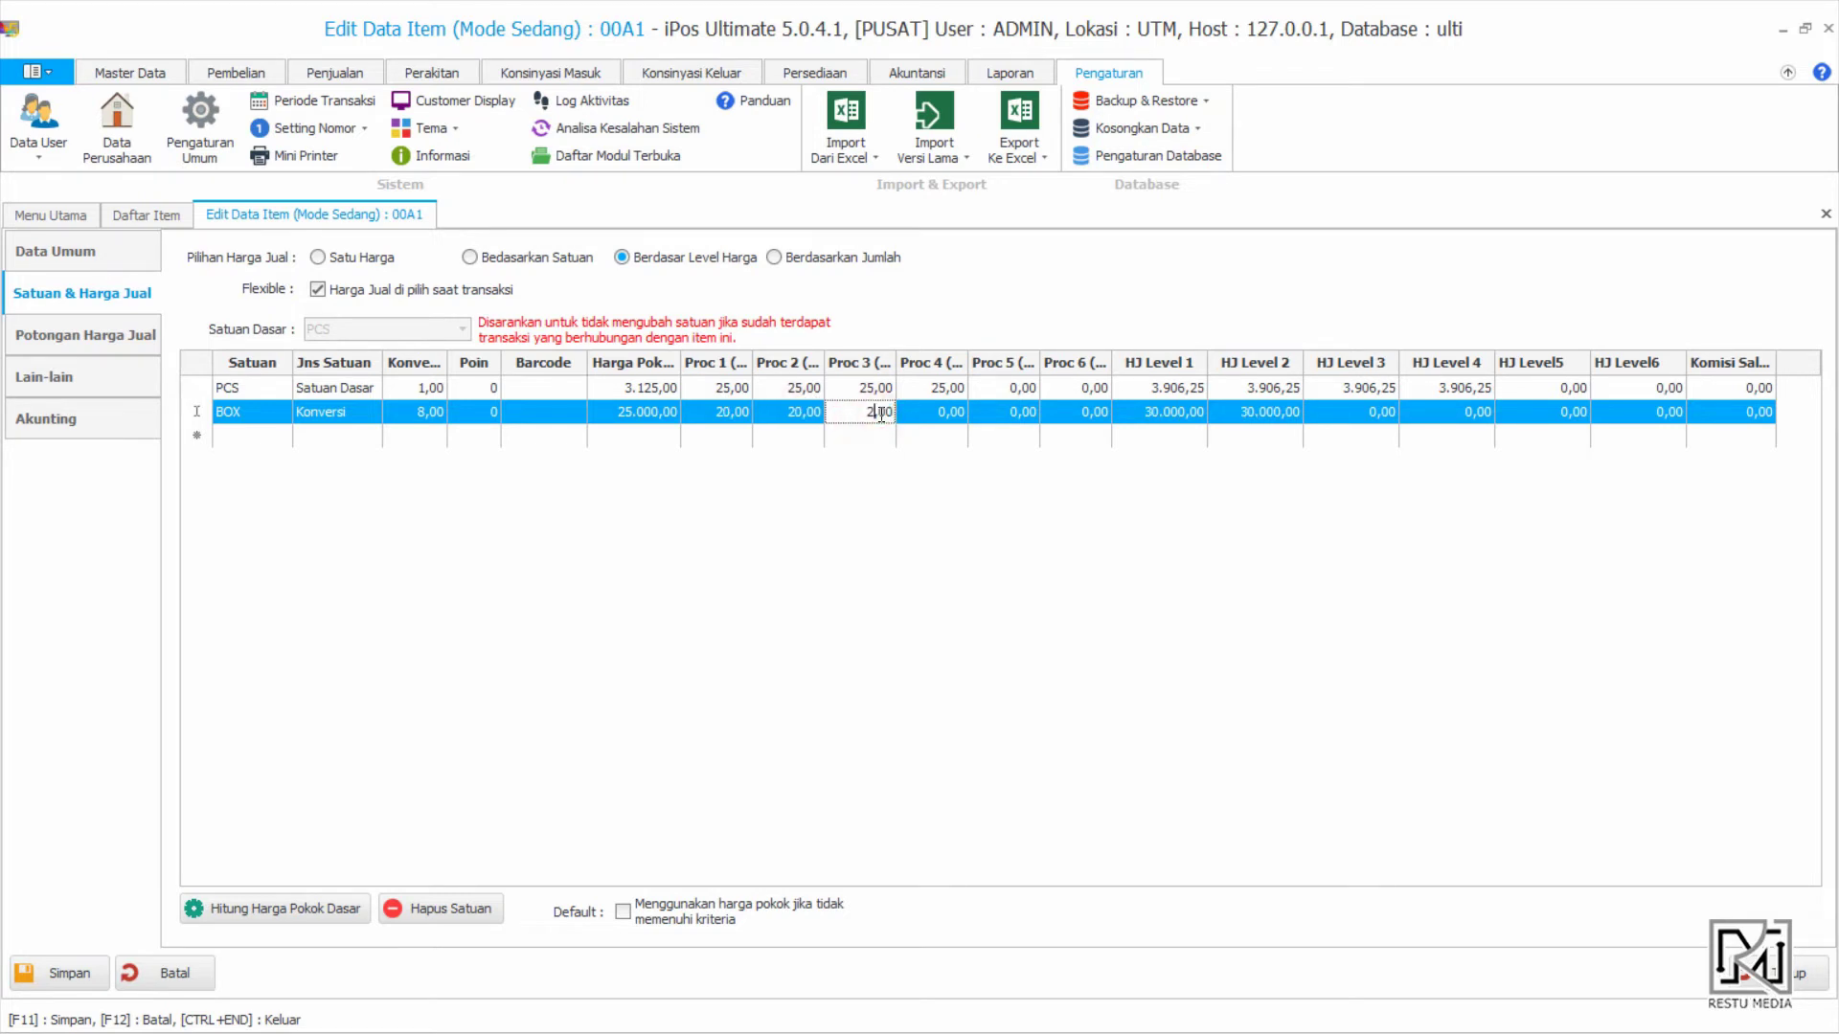
left_click(950, 412)
type("2")
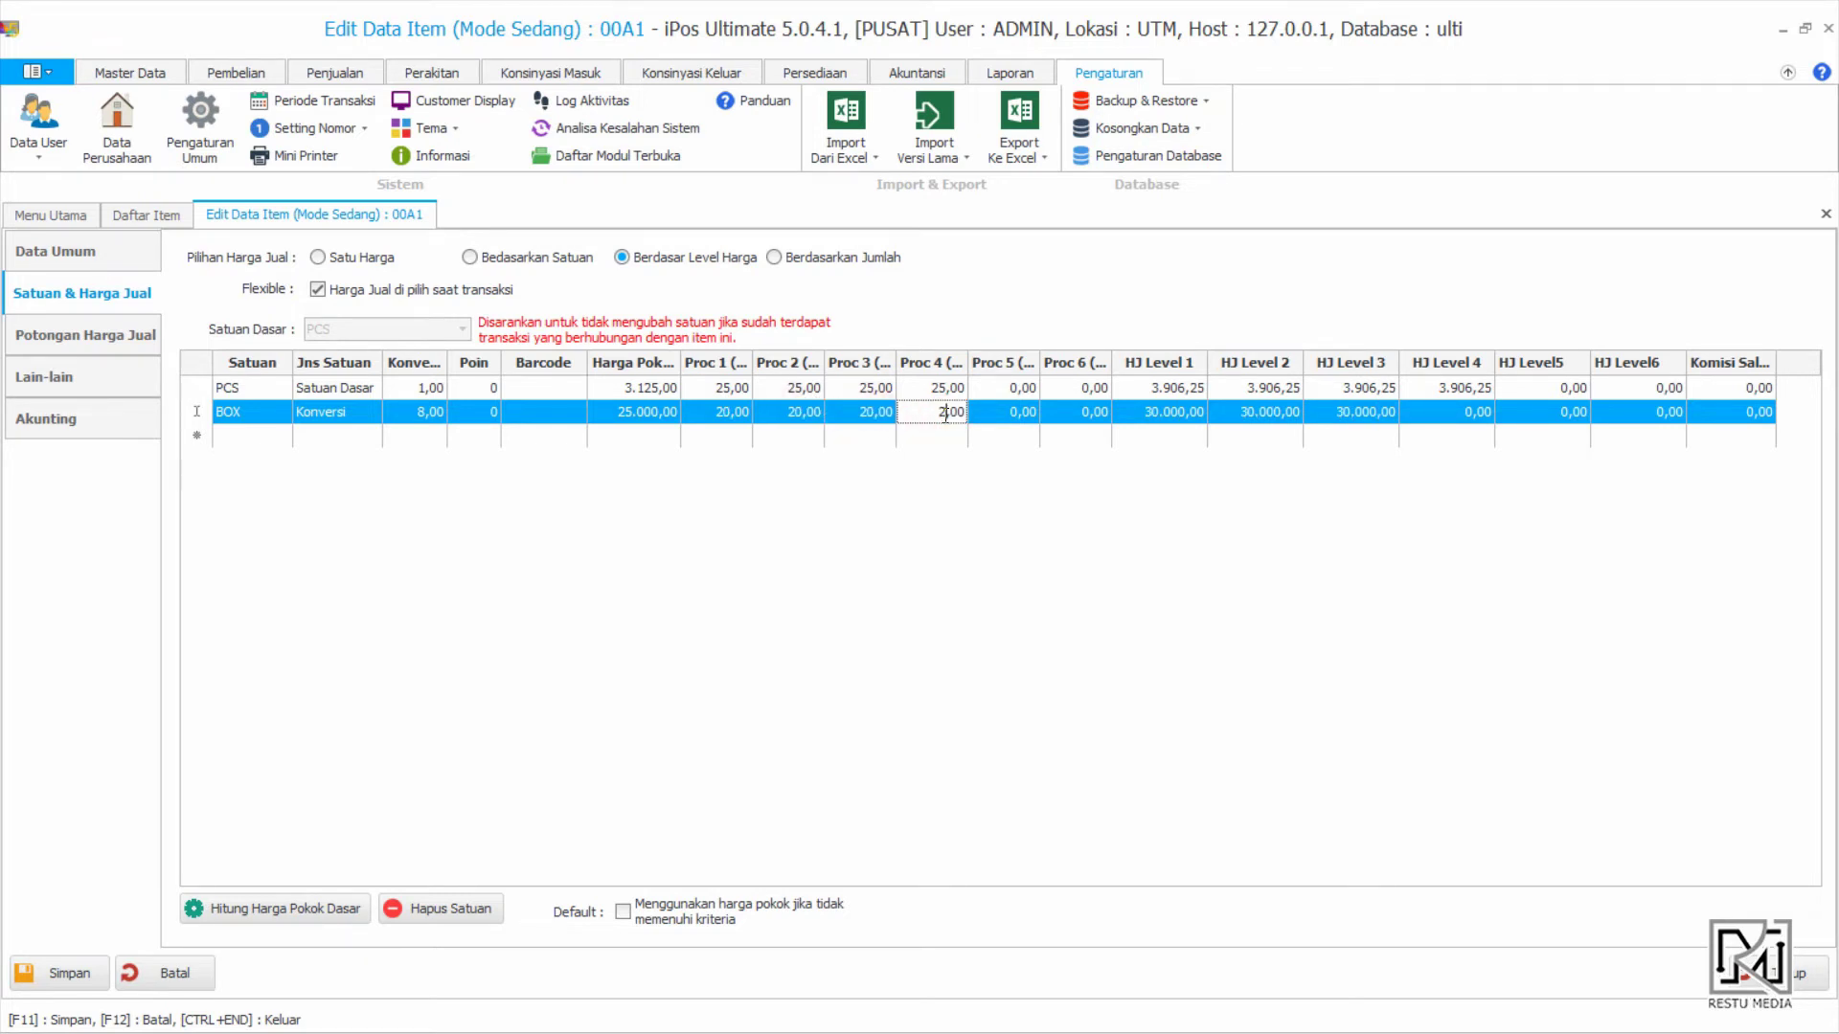
type("0")
left_click(1026, 525)
left_click(59, 973)
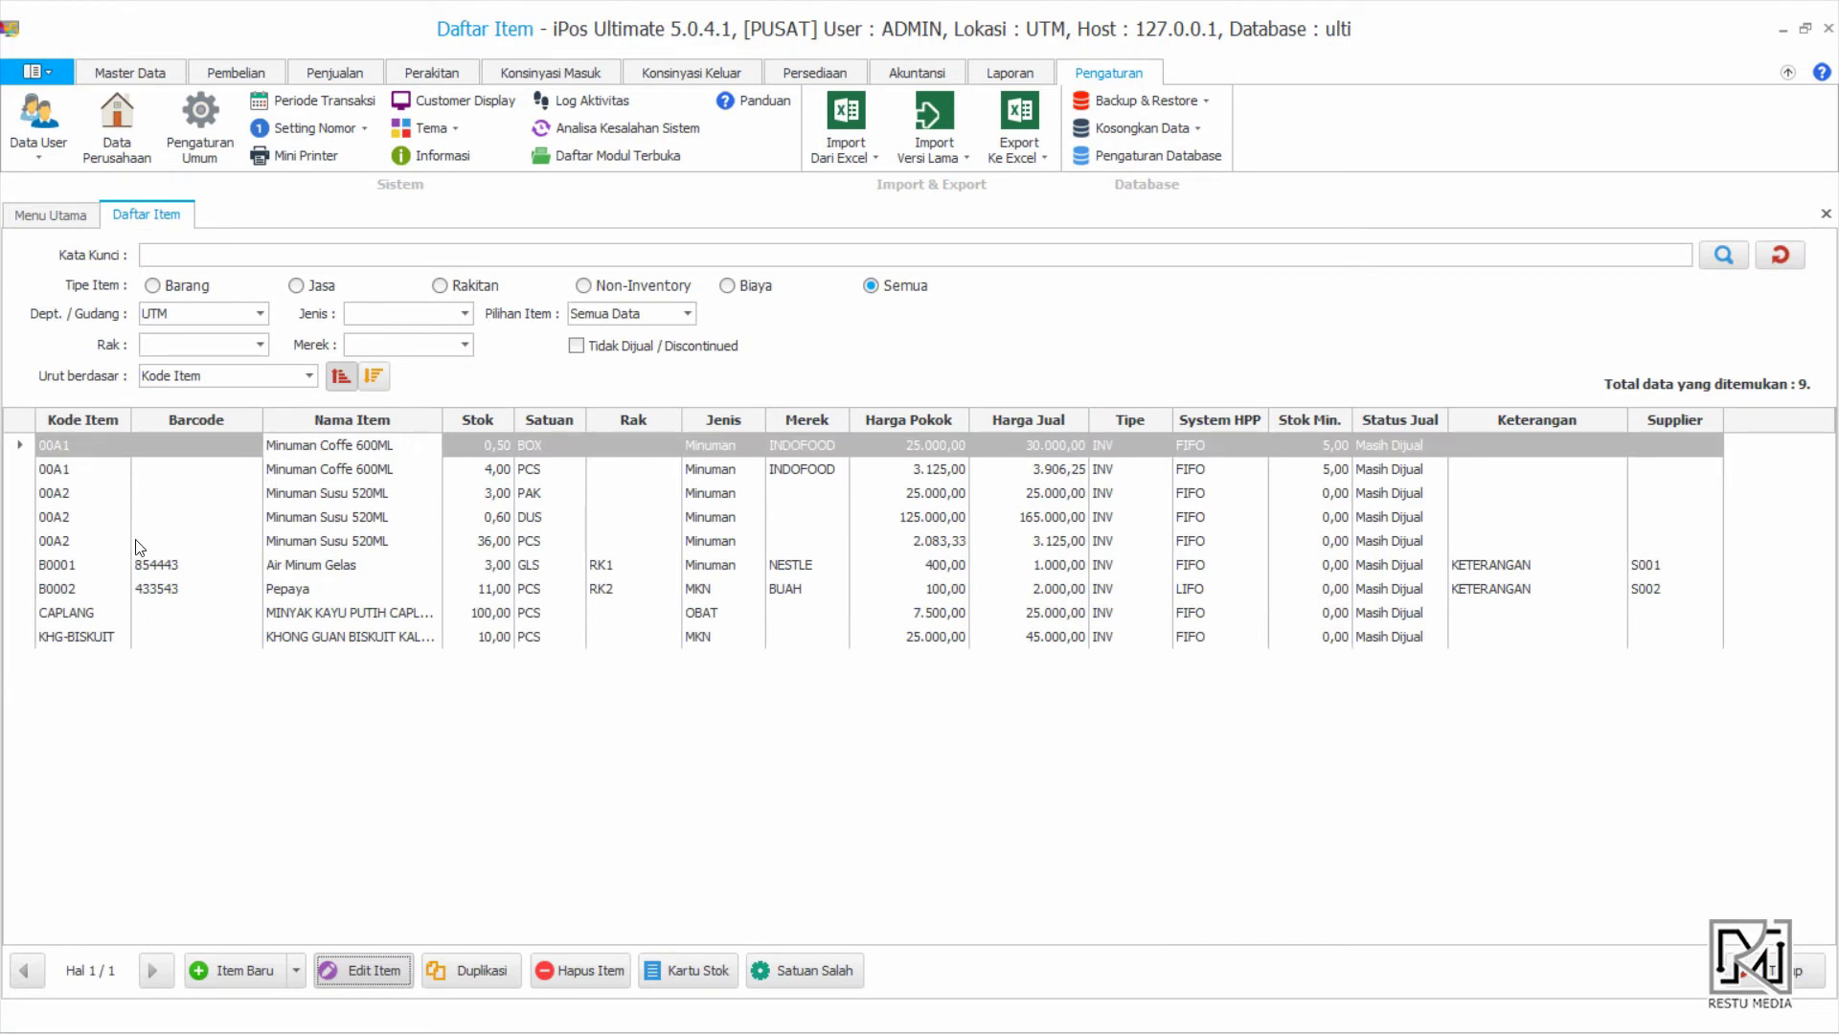
Check the BOX and PCS stock of item 00A1 in the item list
left_click(78, 471)
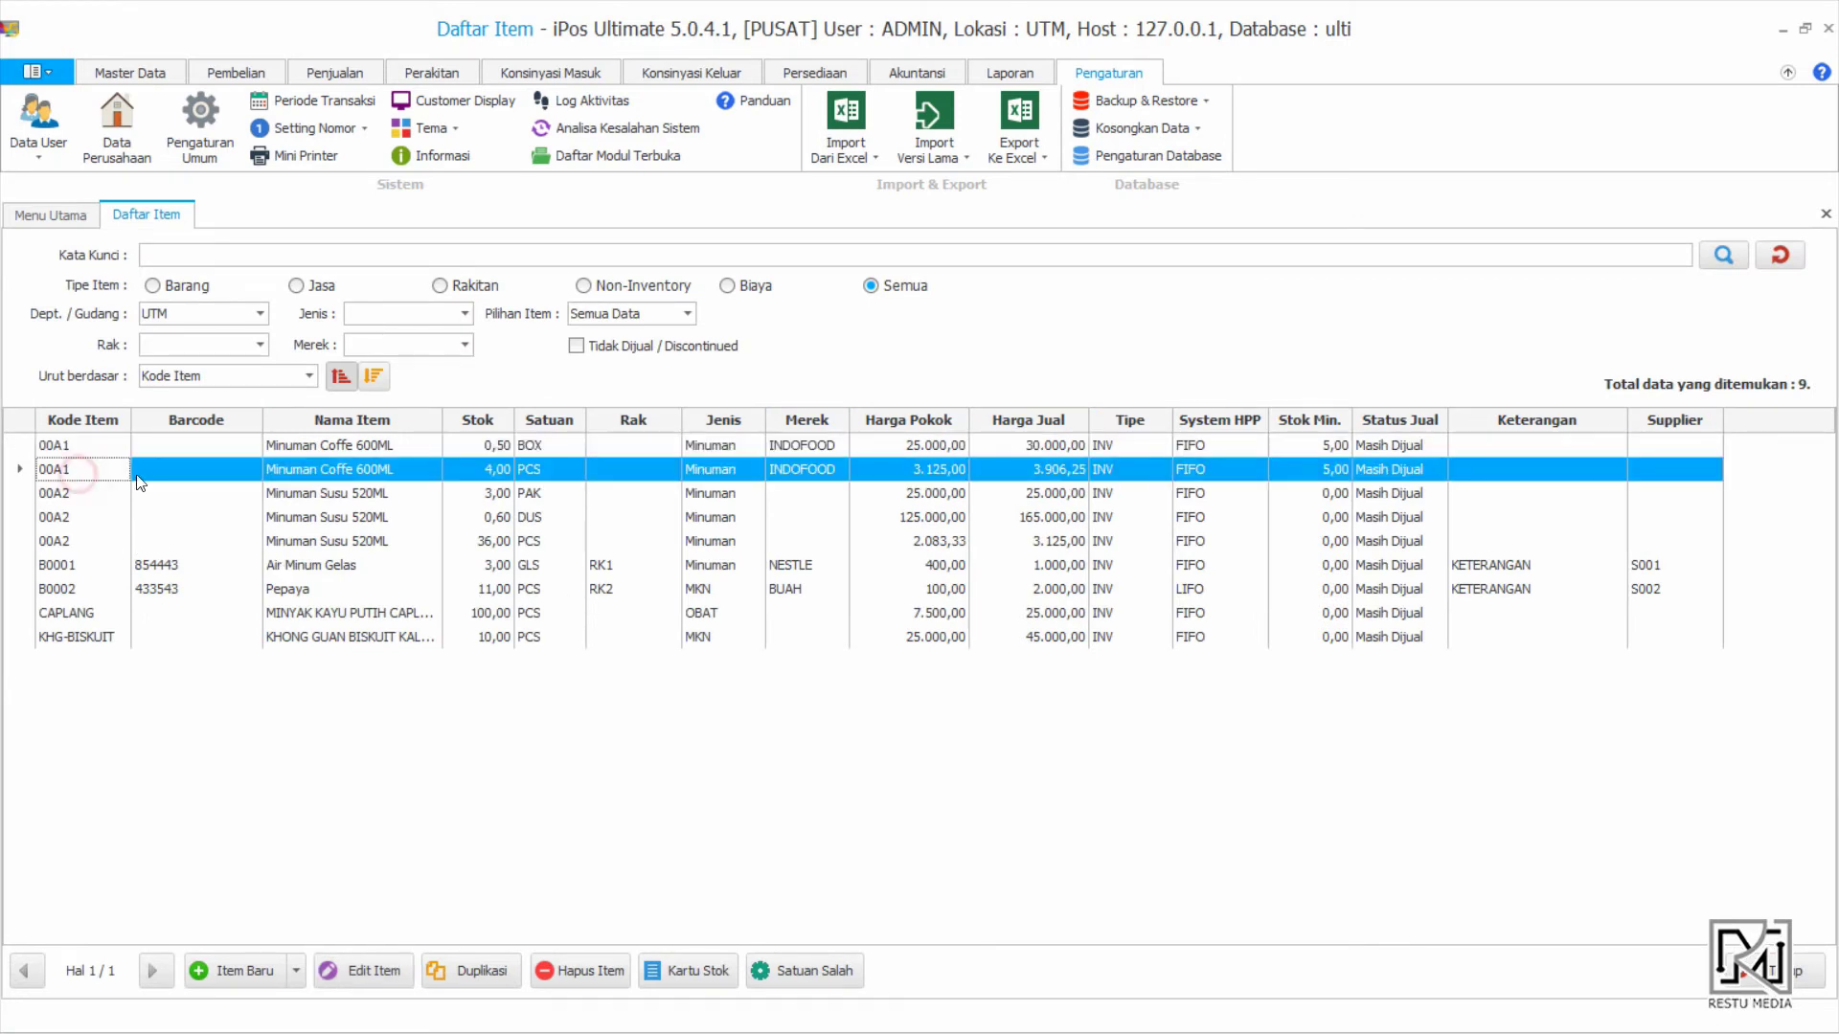
left_click(506, 446)
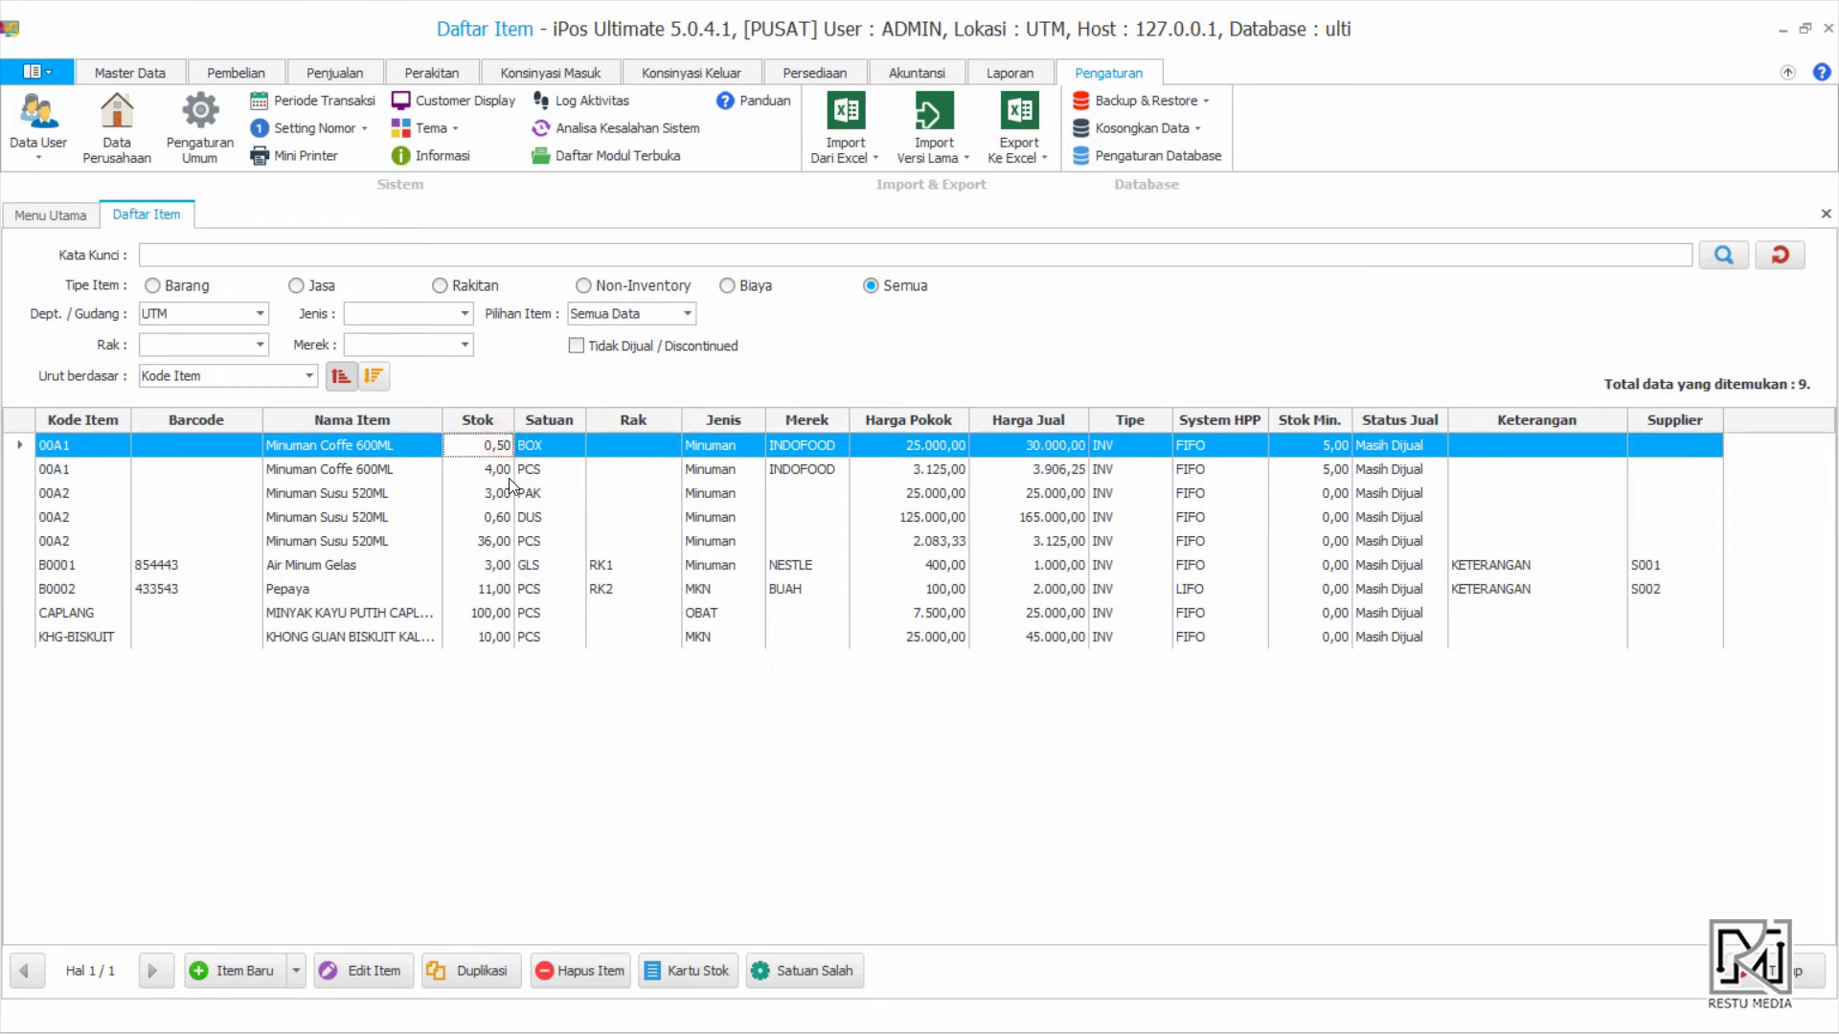
left_click(537, 448)
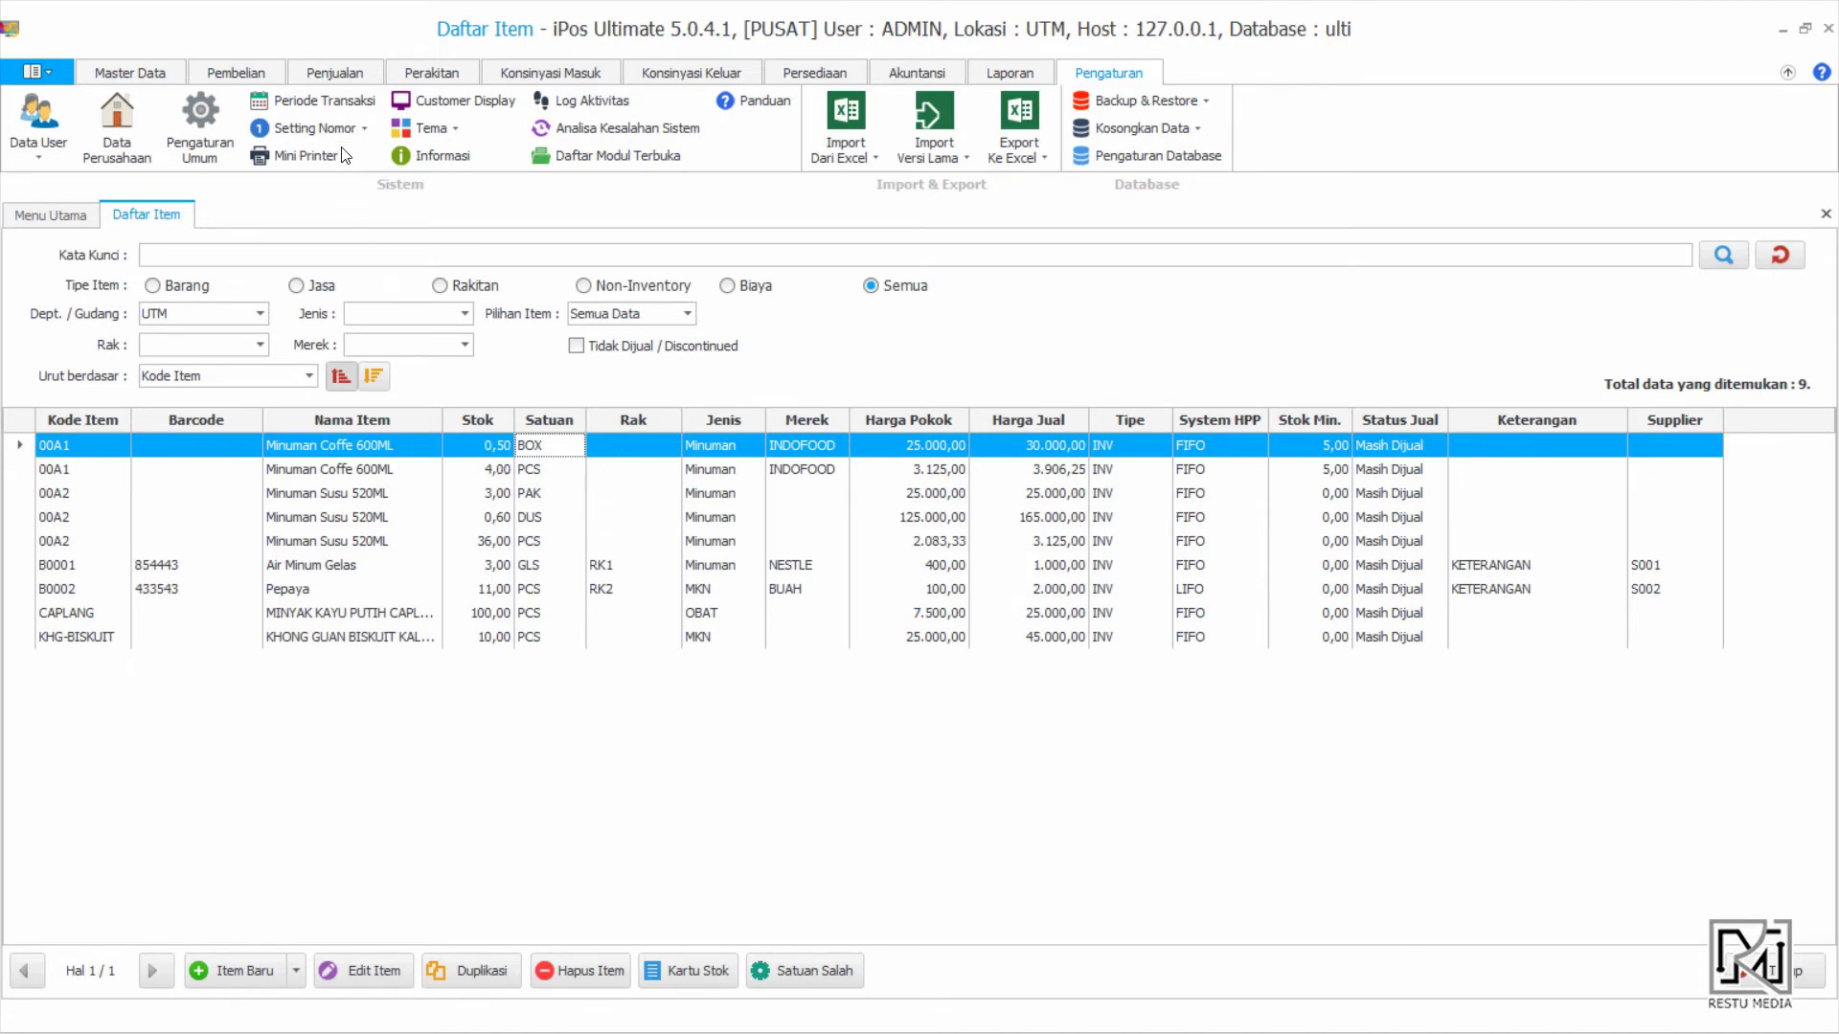
Start a new purchase, search for cof, and add Minuman Coffe 600ML in BOX units with quantity 2.5
left_click(247, 77)
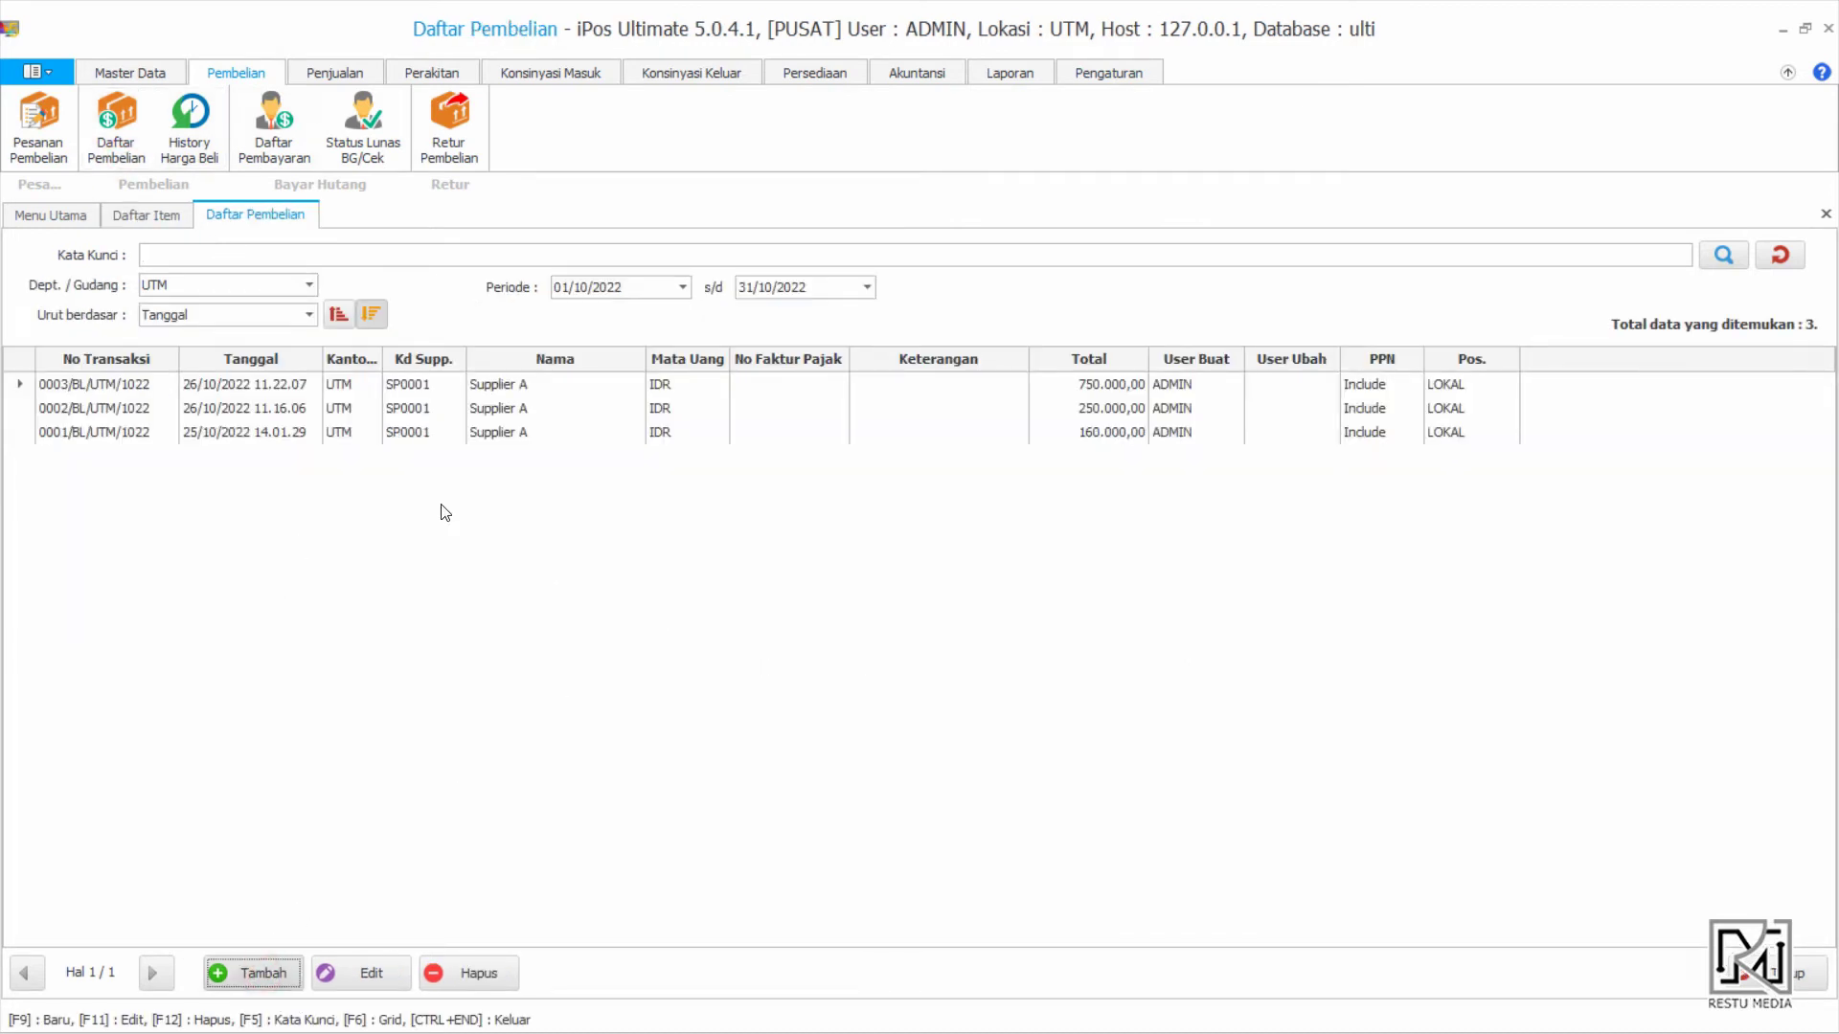
left_click(169, 391)
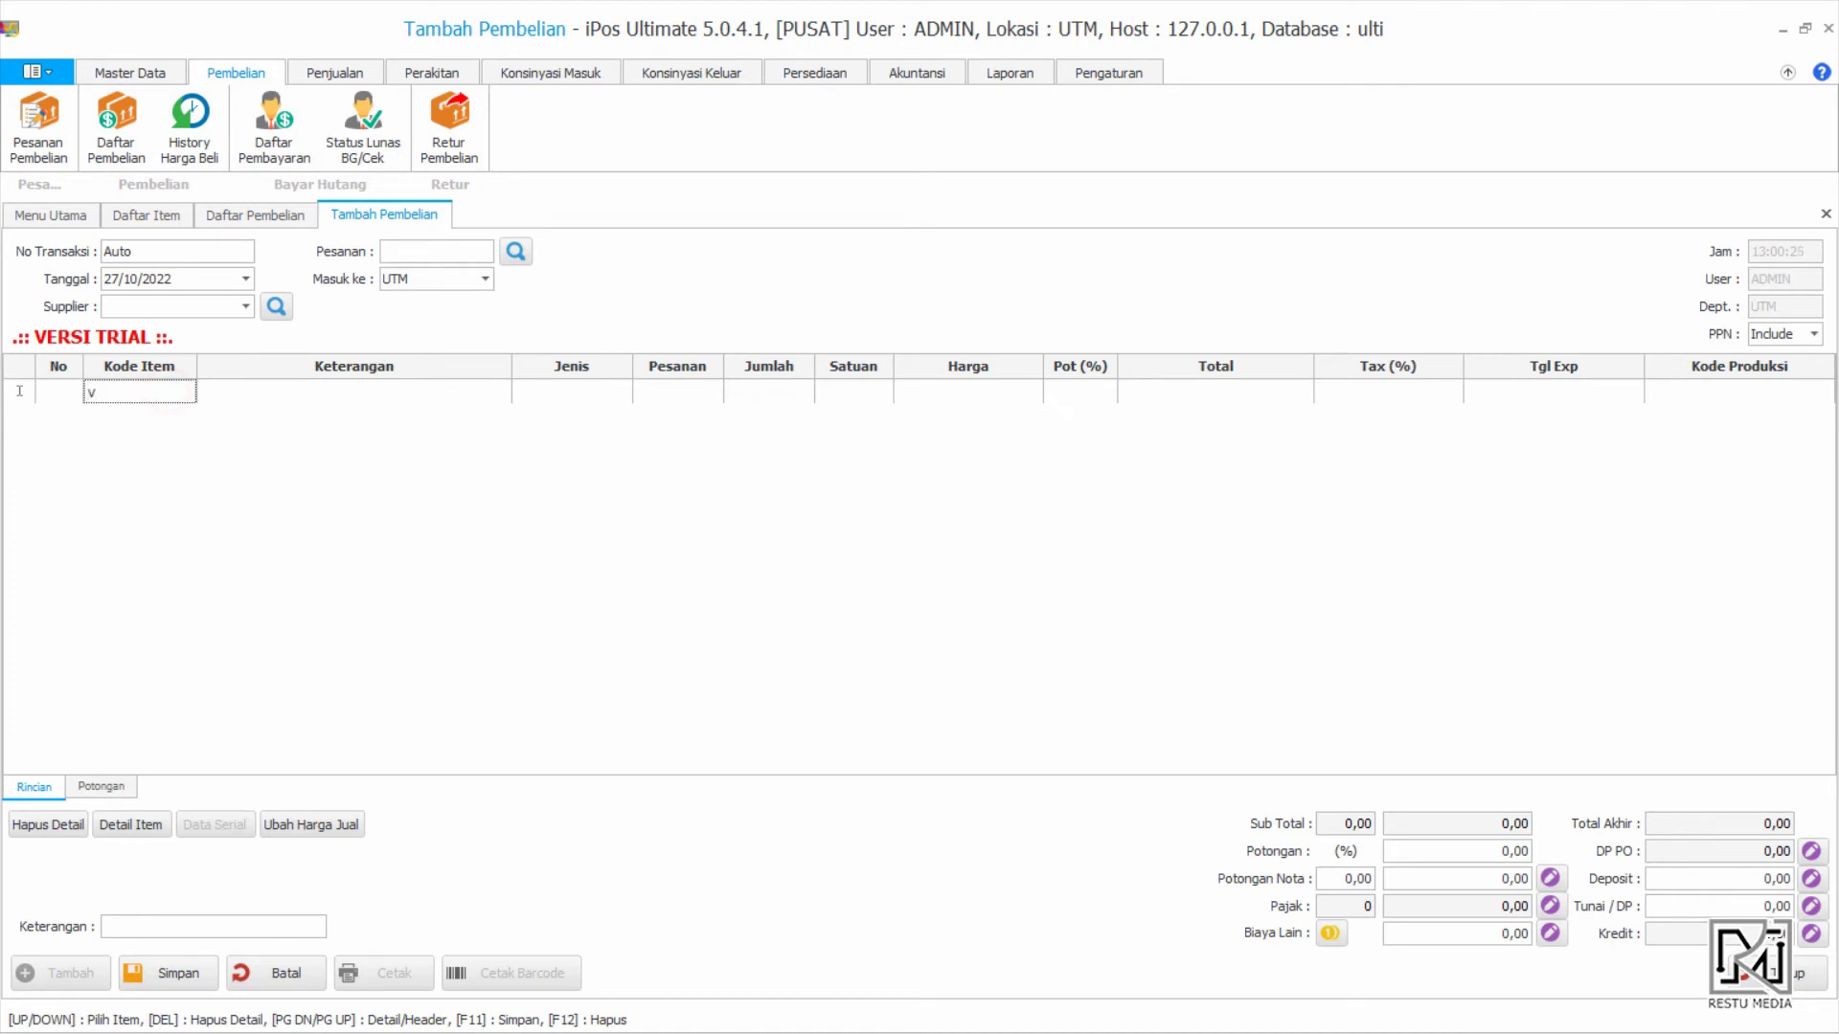
key("Return")
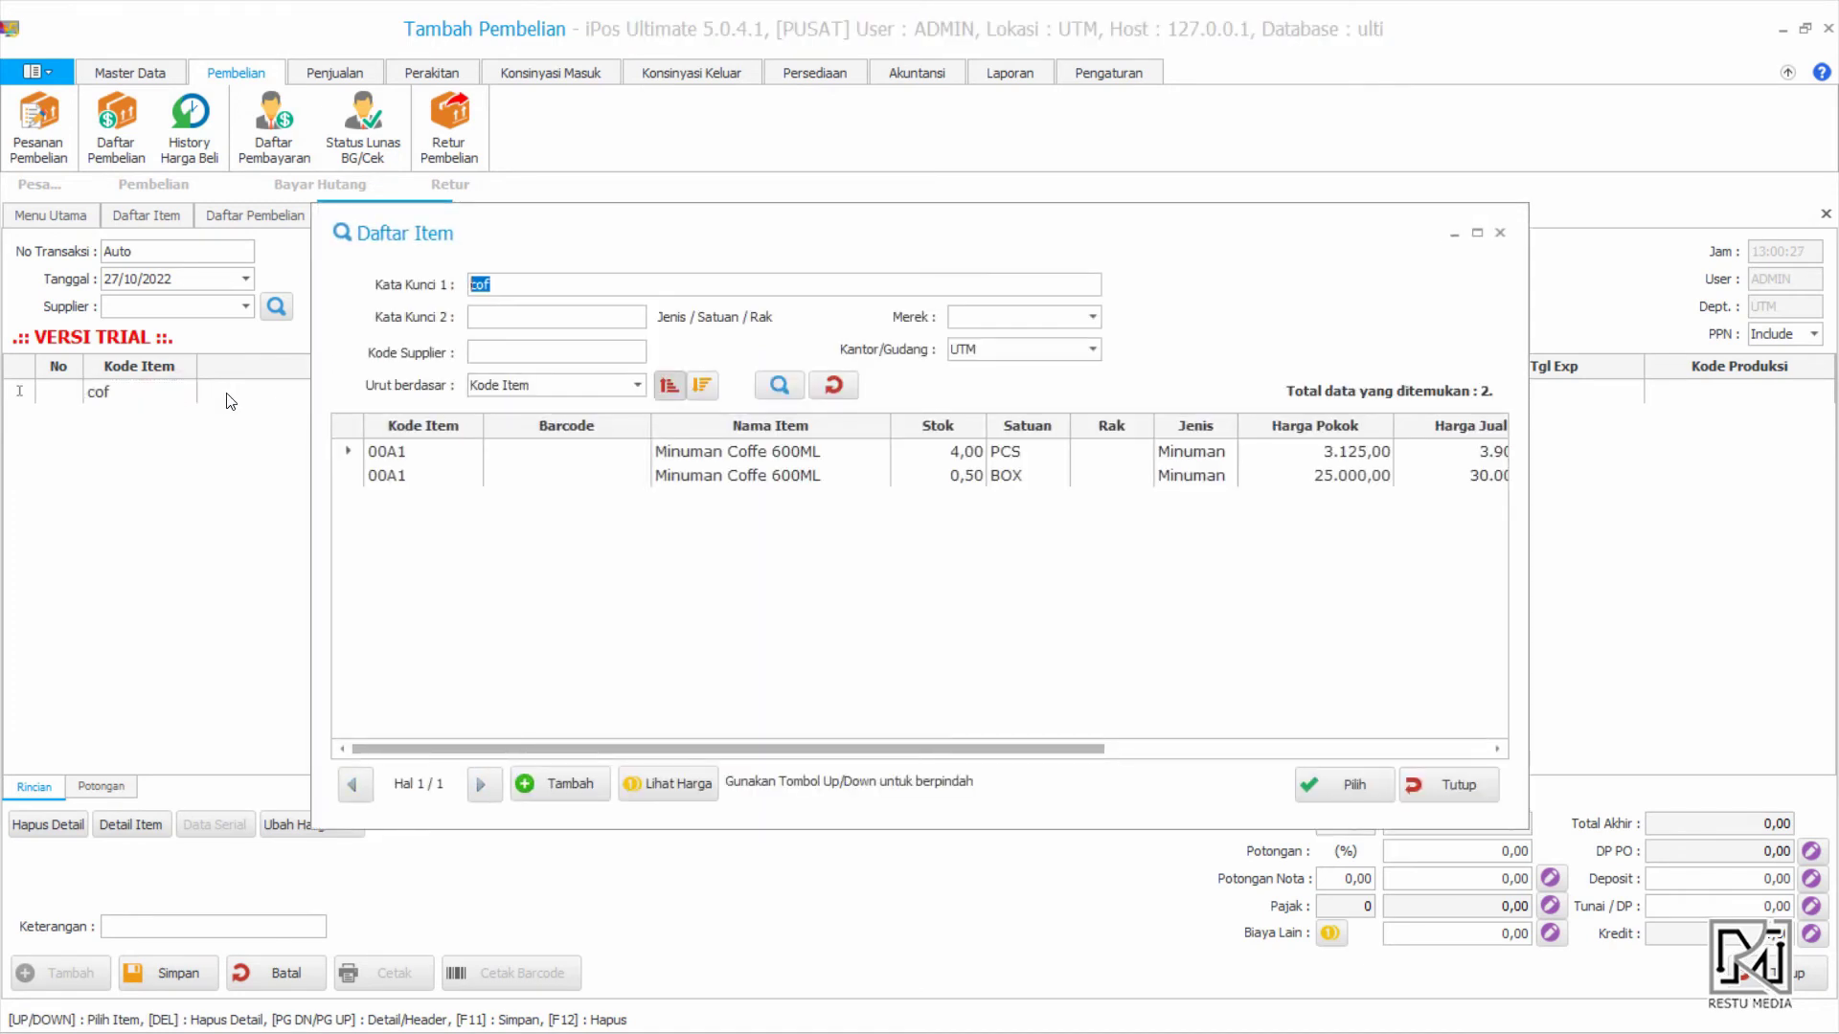
double_click(824, 475)
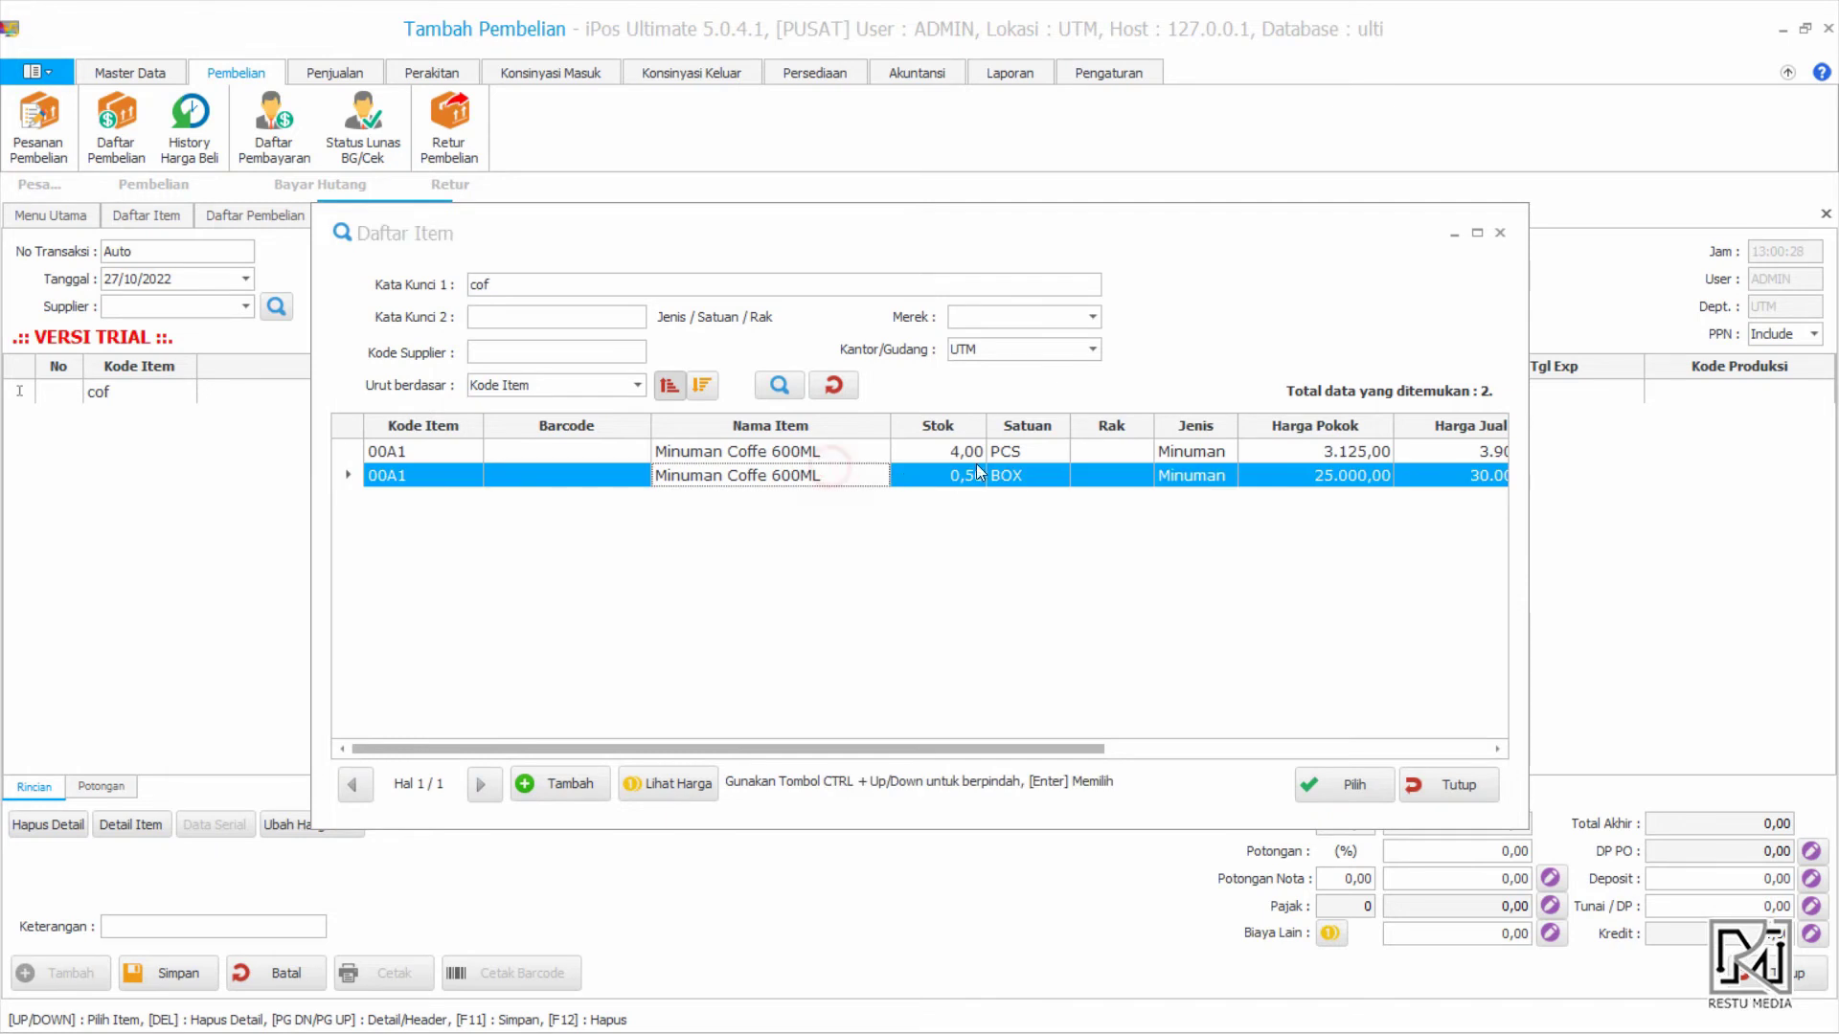
type("2")
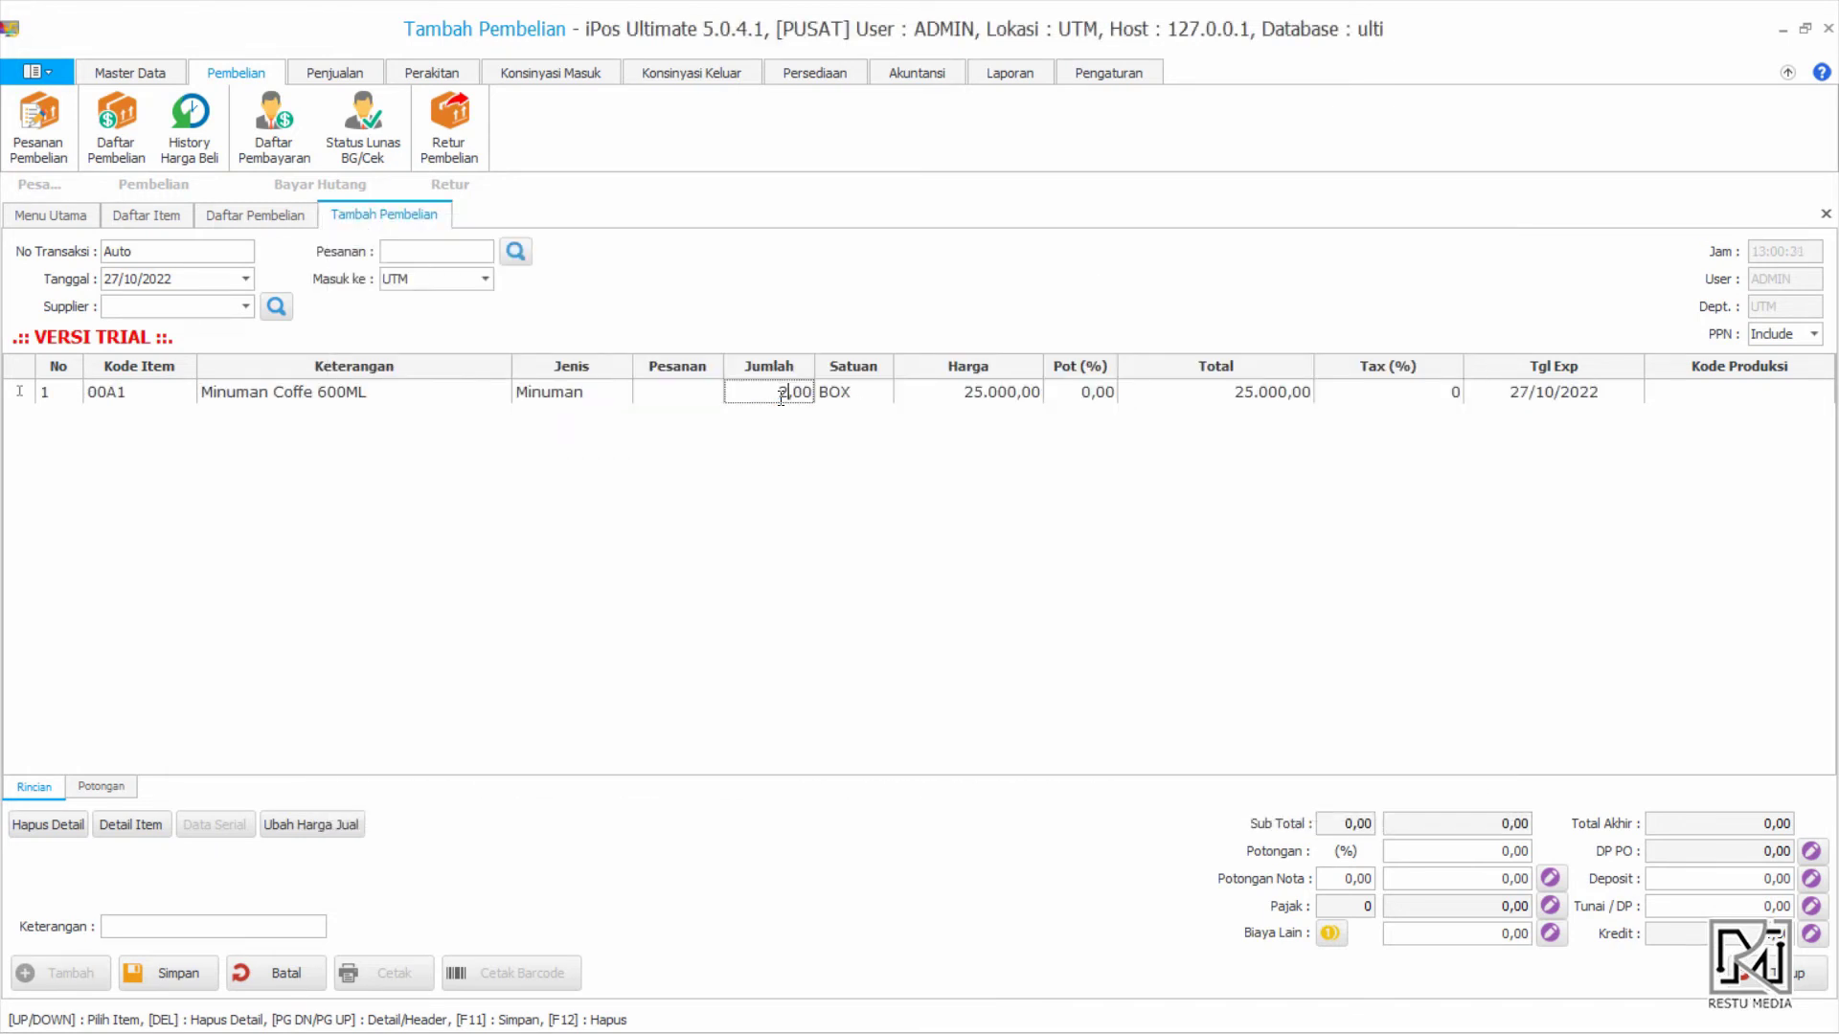
left_click_drag(793, 397, 803, 396)
type("5")
key("Return")
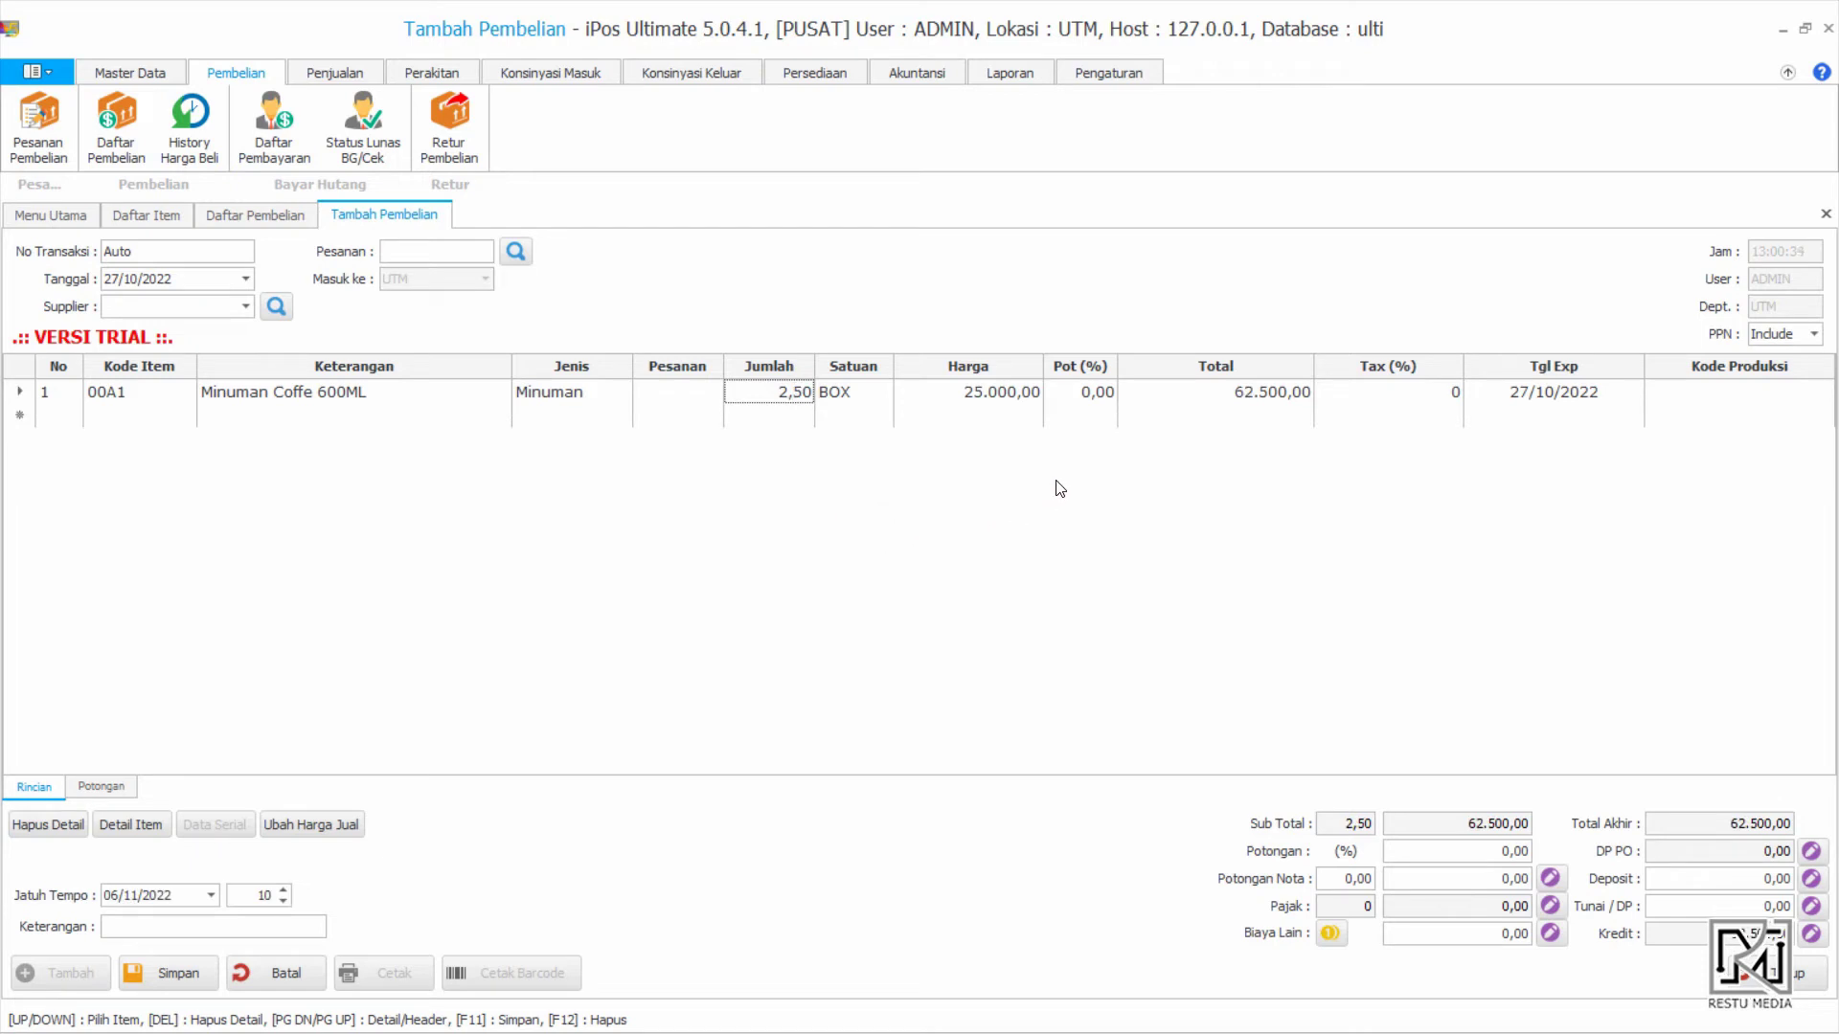
Set the purchase line's expiry date to 27/10/2023 and choose Supplier A as the supplier
double_click(1590, 394)
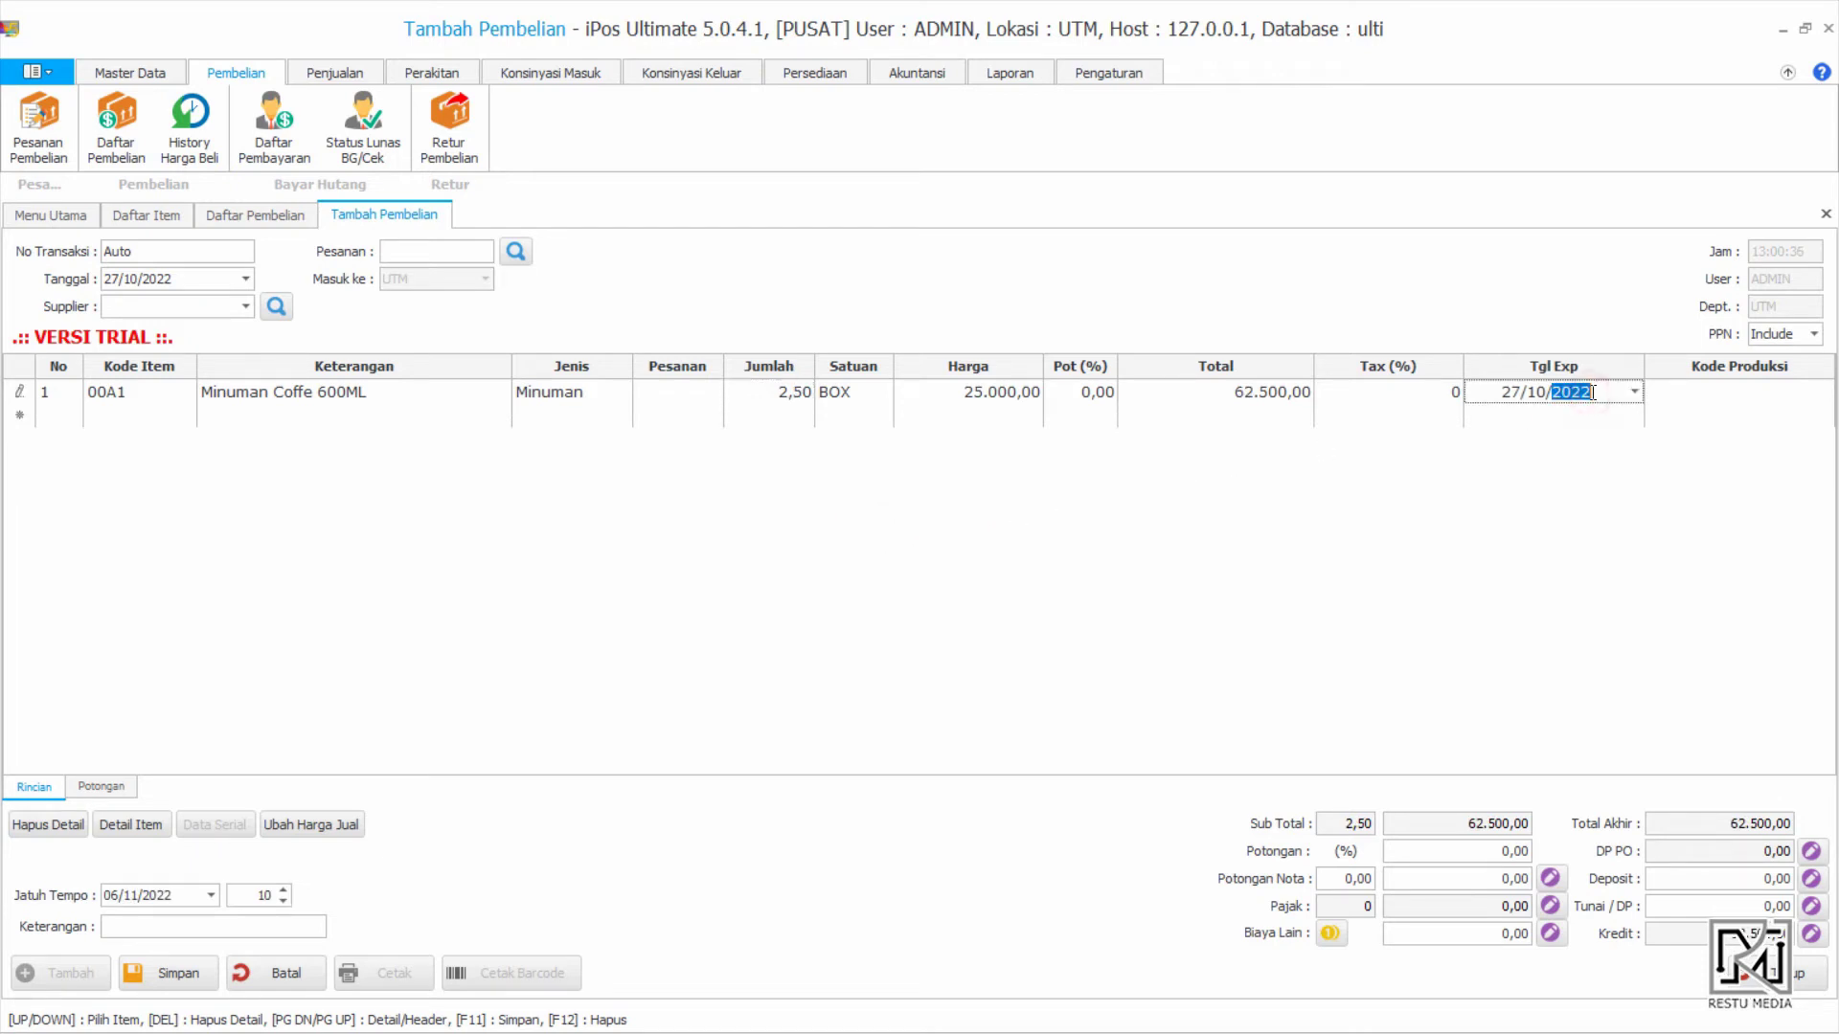
type("2023")
left_click(1520, 525)
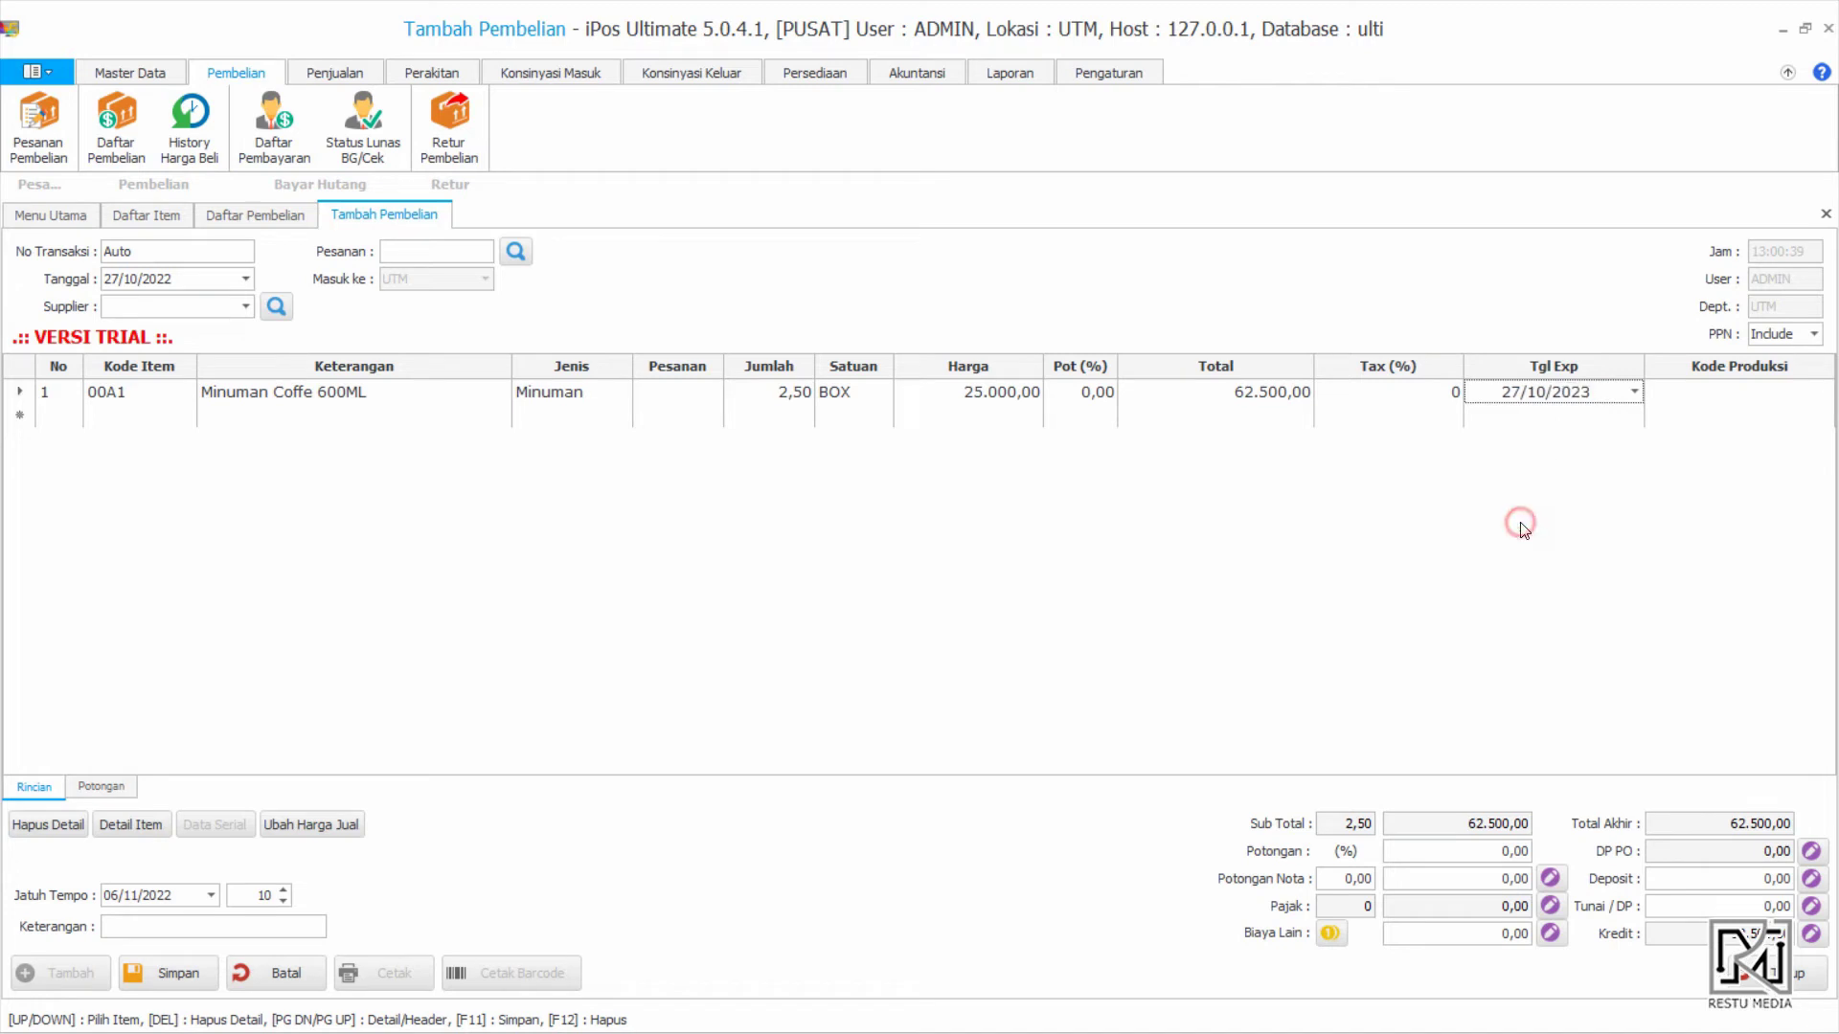
left_click(245, 306)
left_click(227, 387)
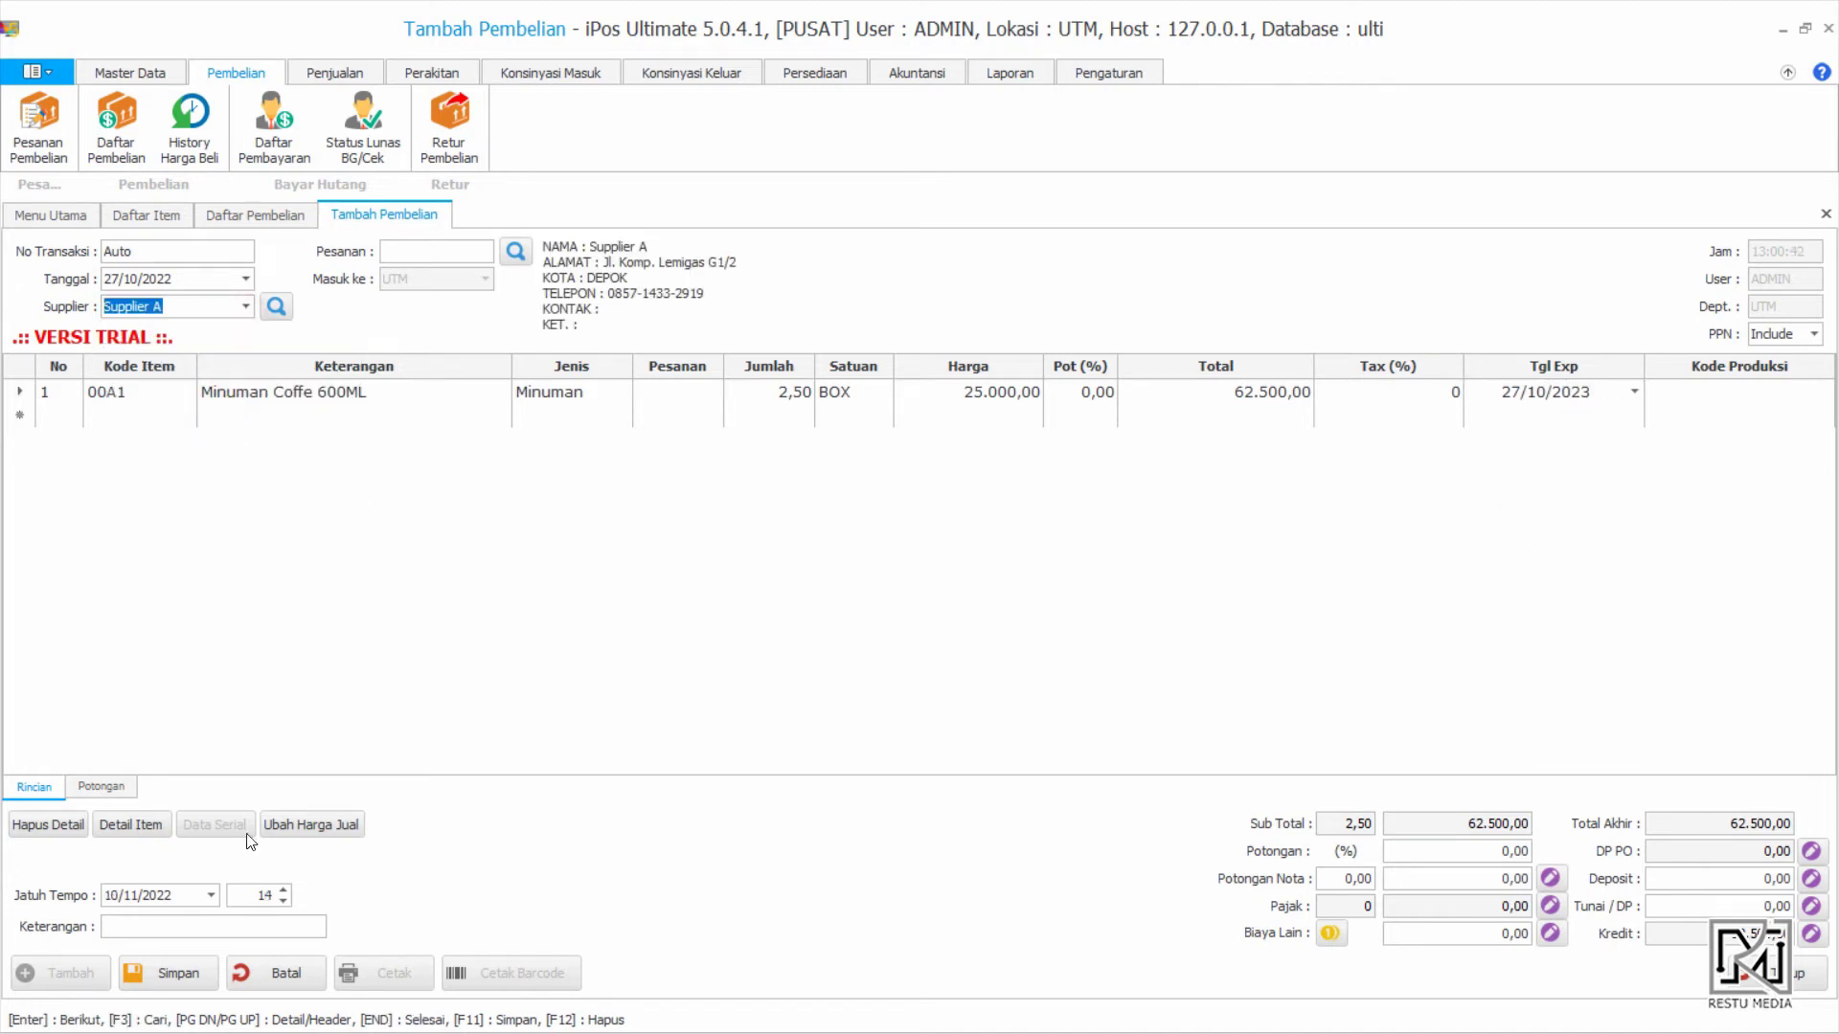
Save the purchase transaction and close its form
left_click(179, 973)
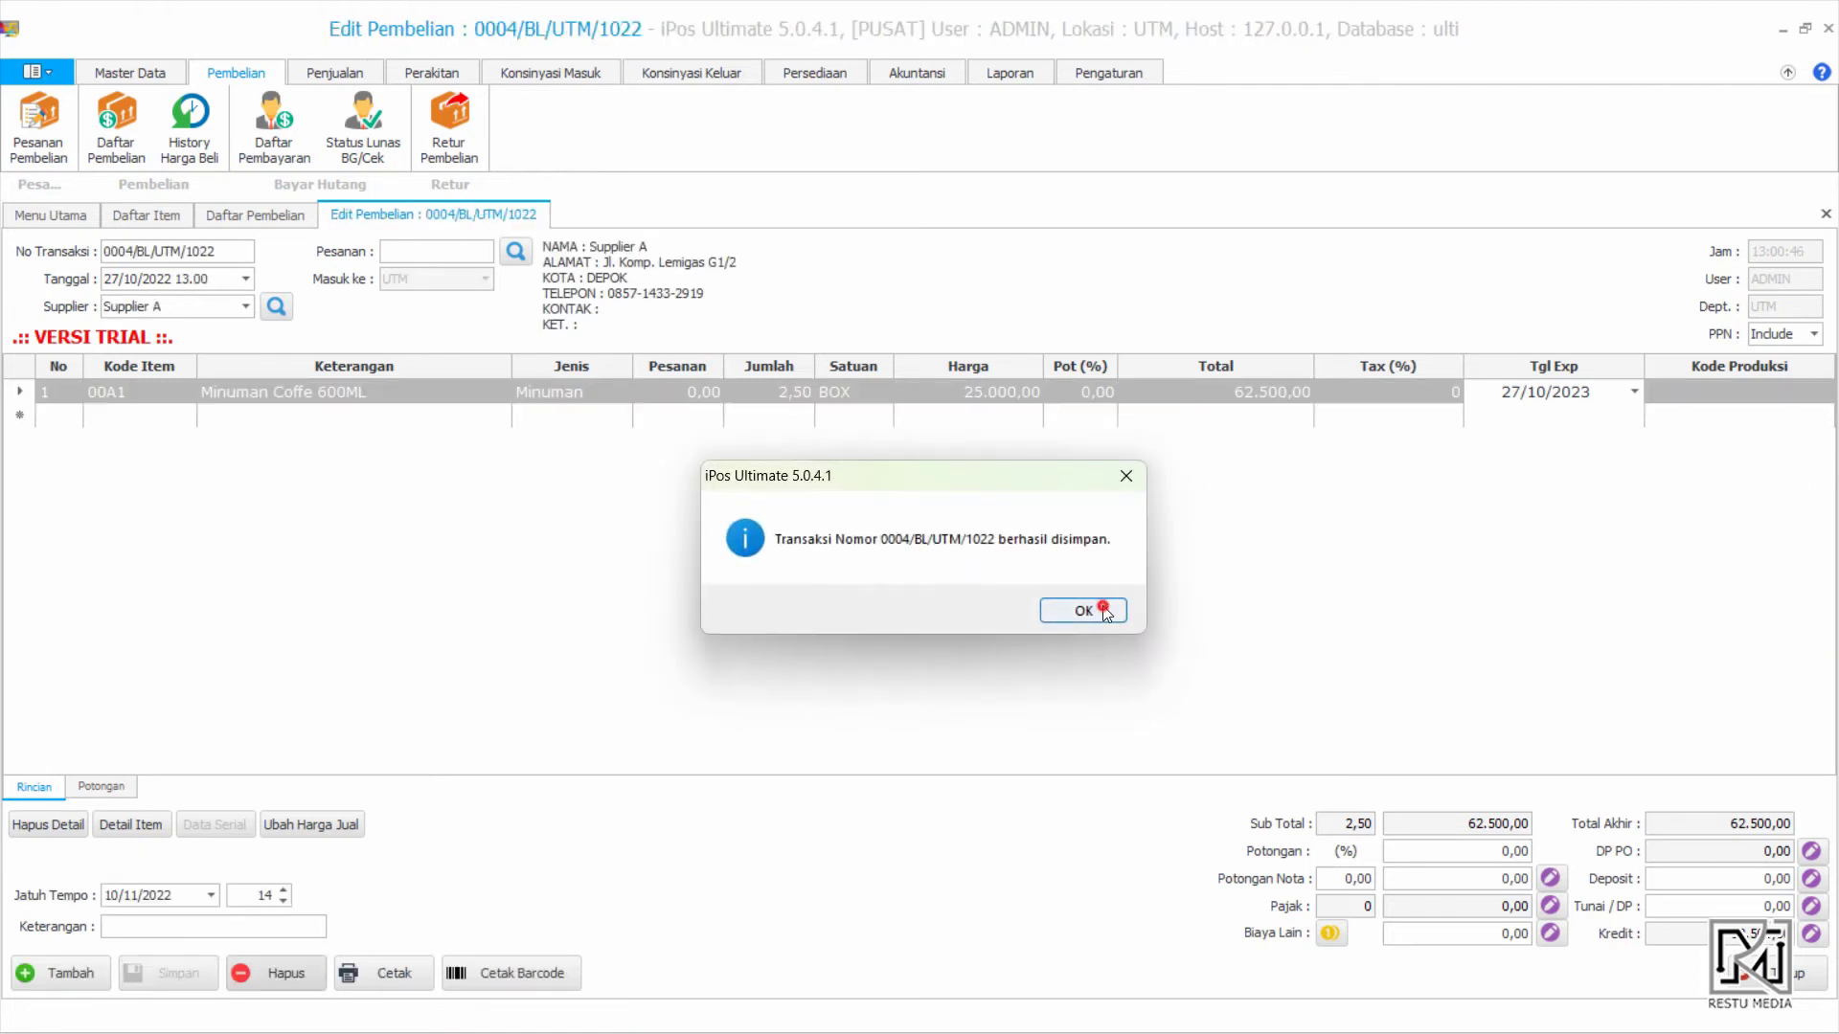
left_click(1105, 611)
left_click(1796, 957)
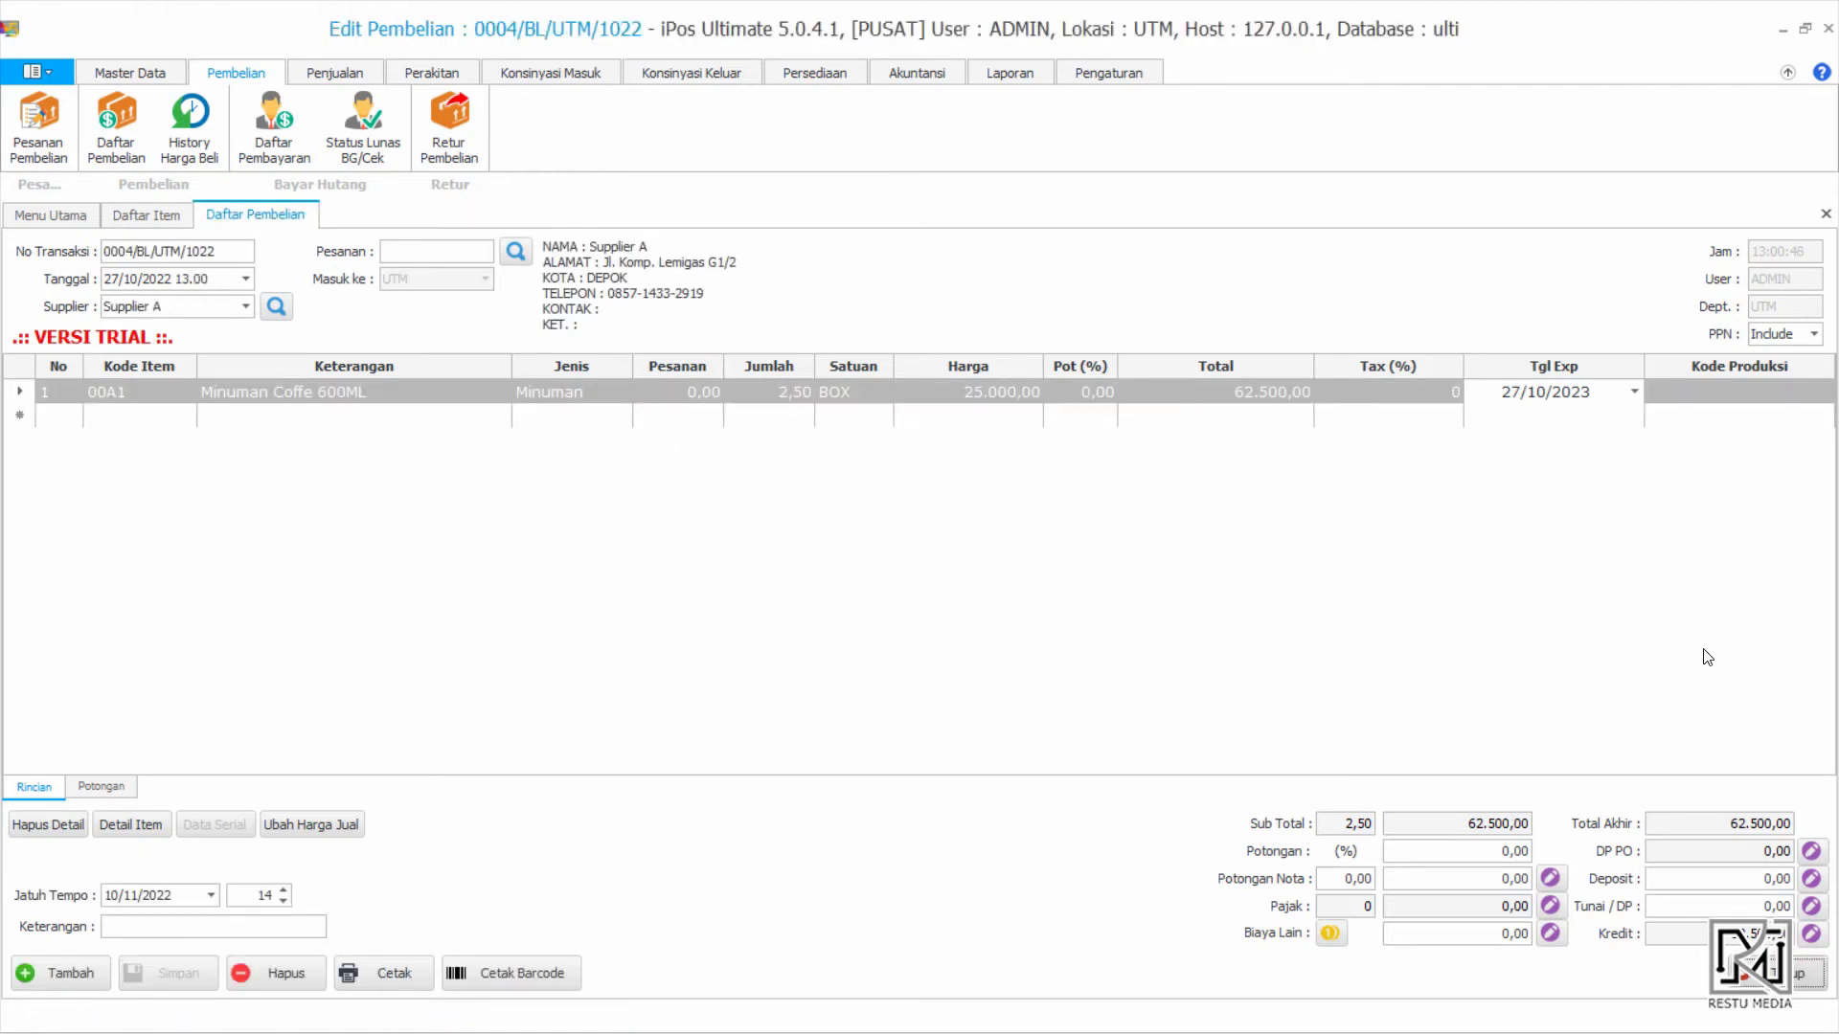
Refresh the item list and compare the stock of item 00A1 in its BOX and PCS units
left_click(163, 214)
left_click(1779, 255)
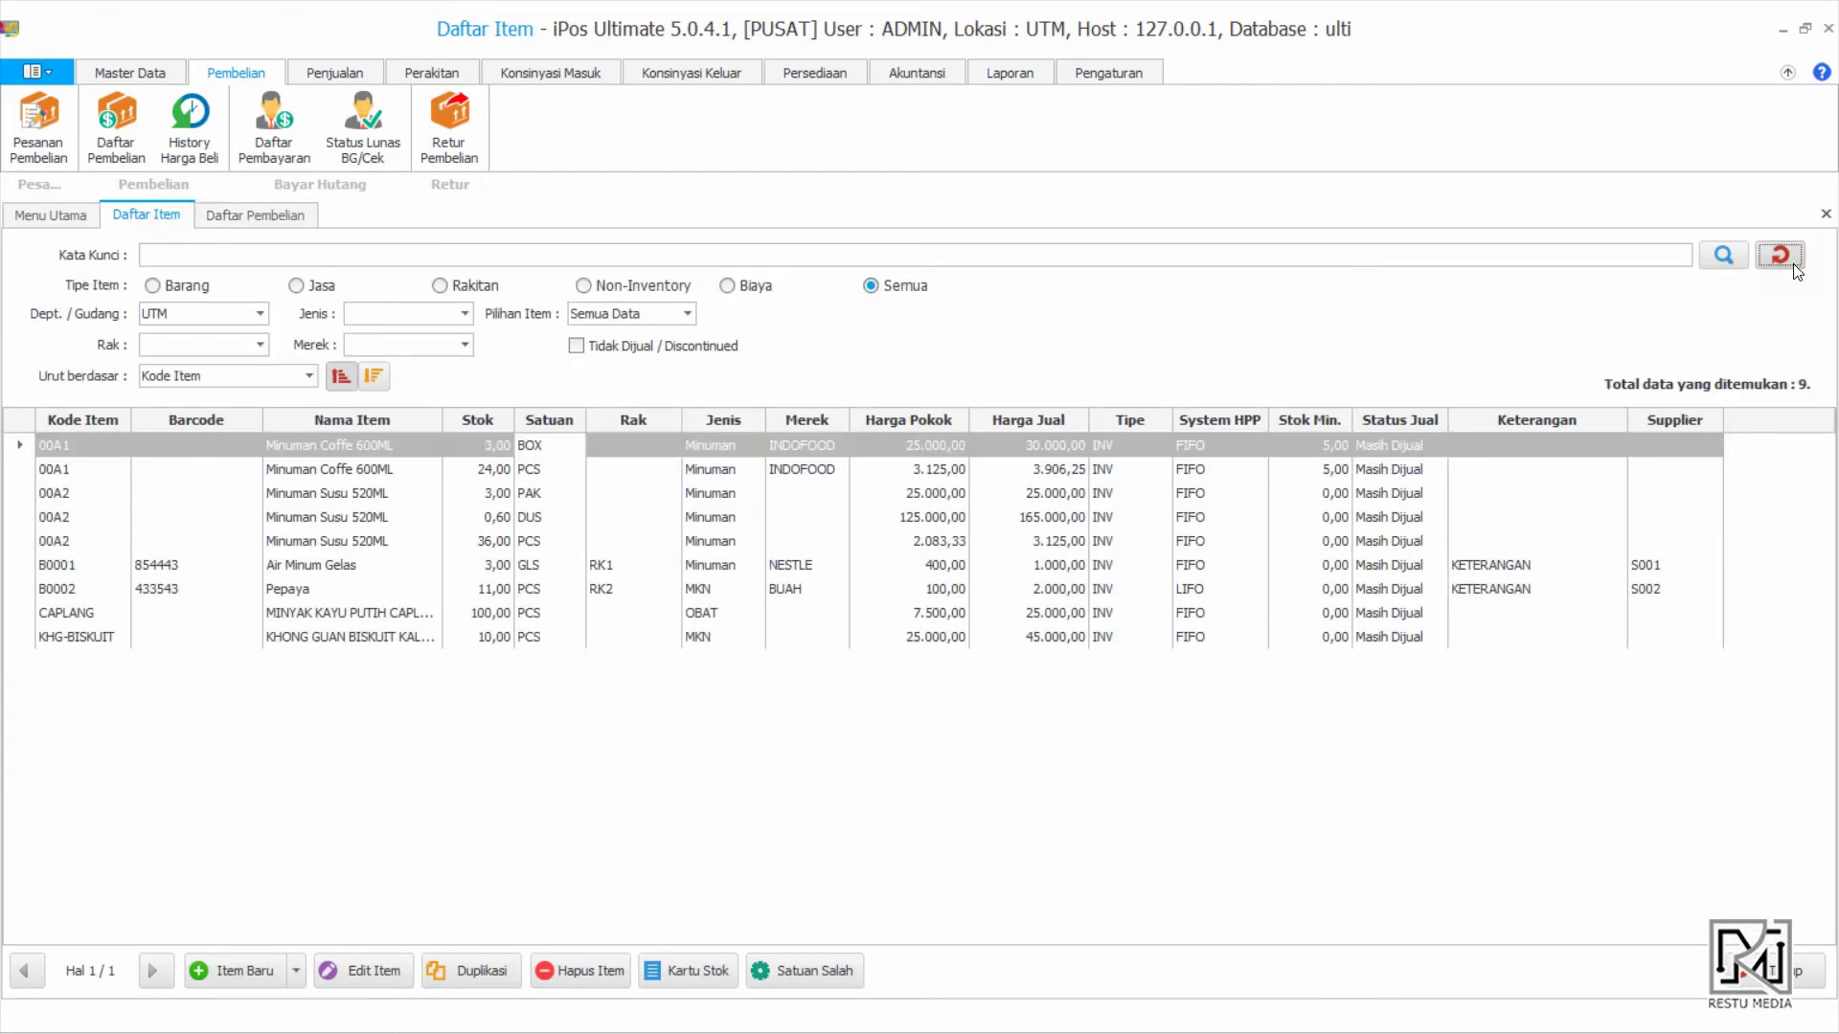
left_click(491, 469)
left_click(487, 452)
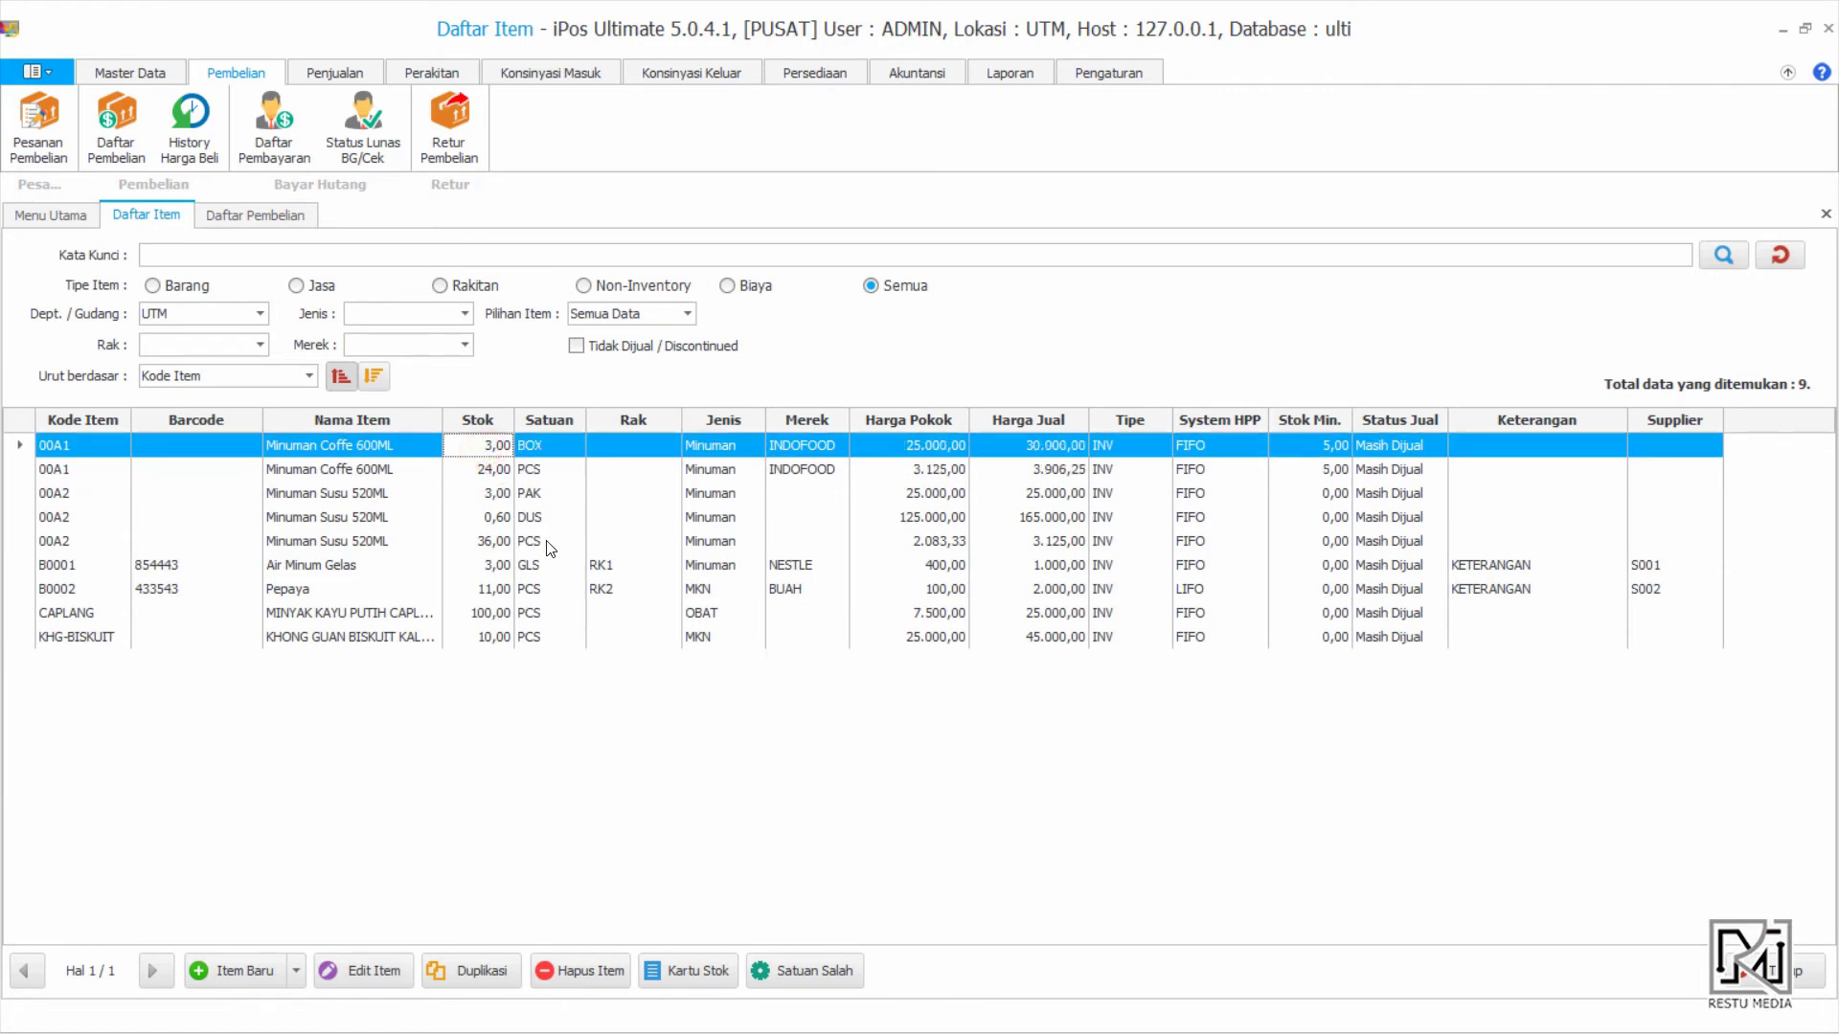
left_click(523, 474)
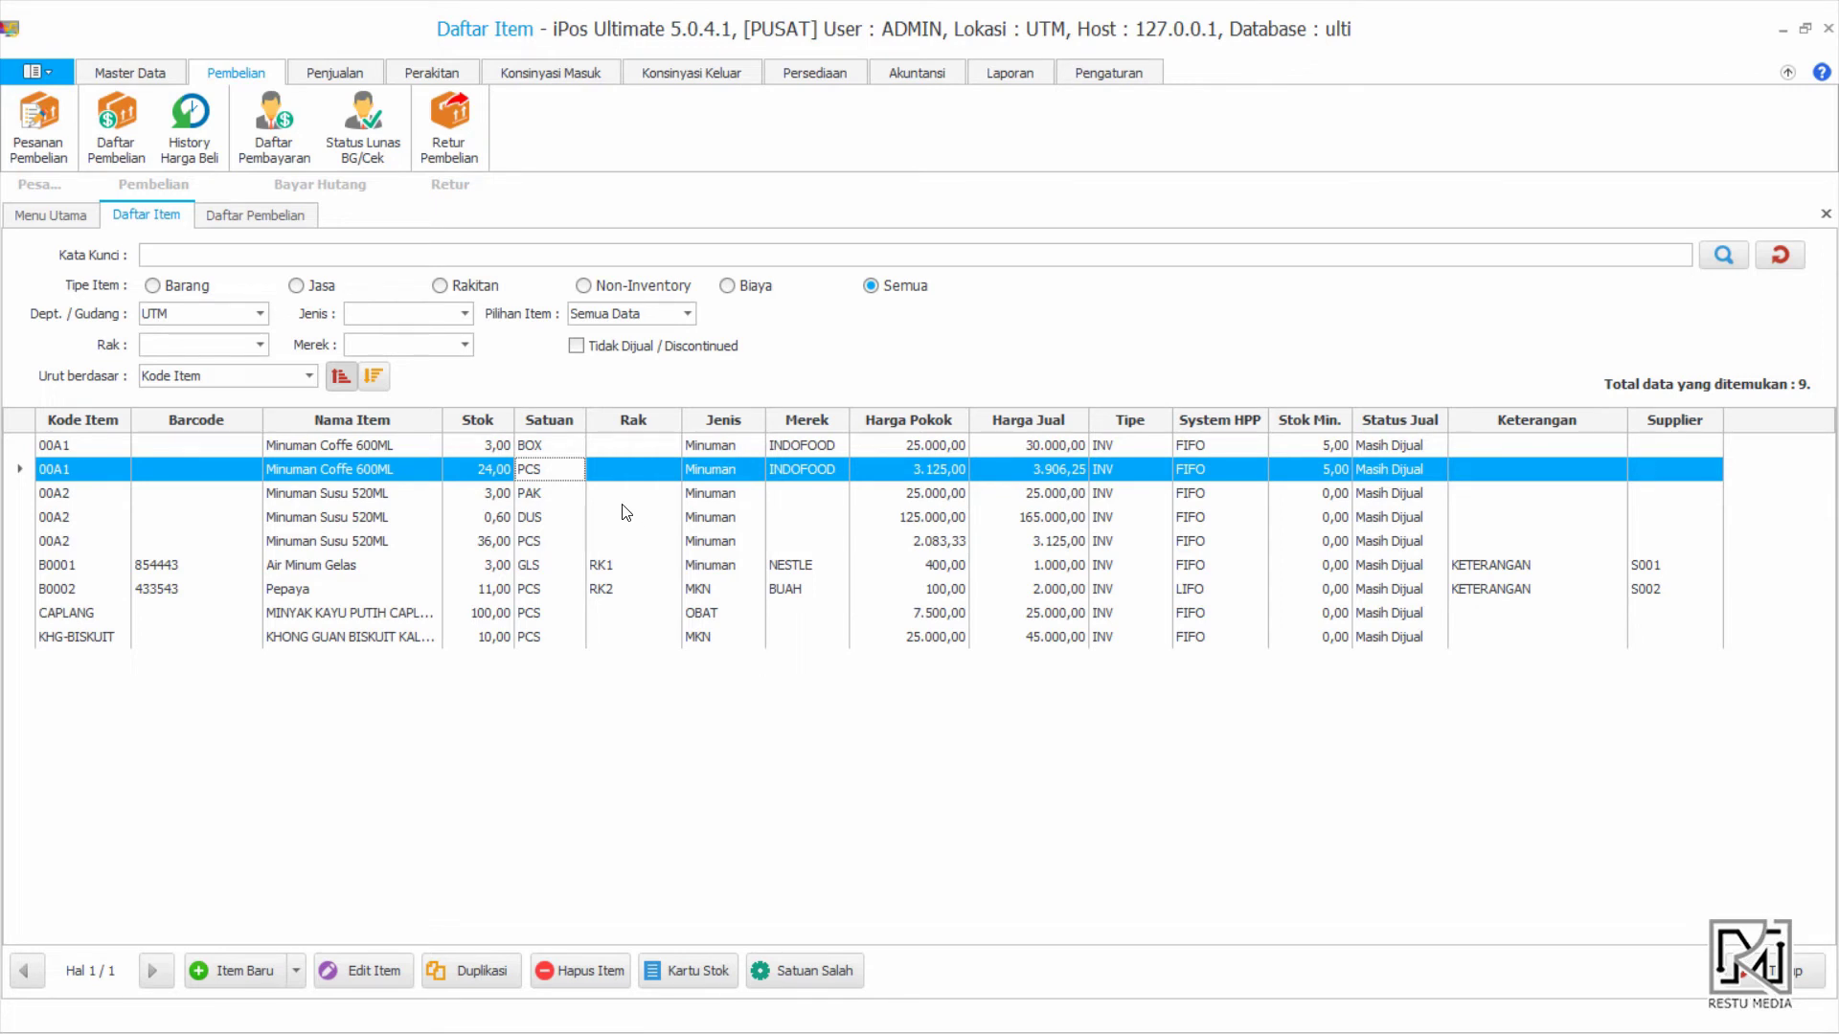
left_click(492, 470)
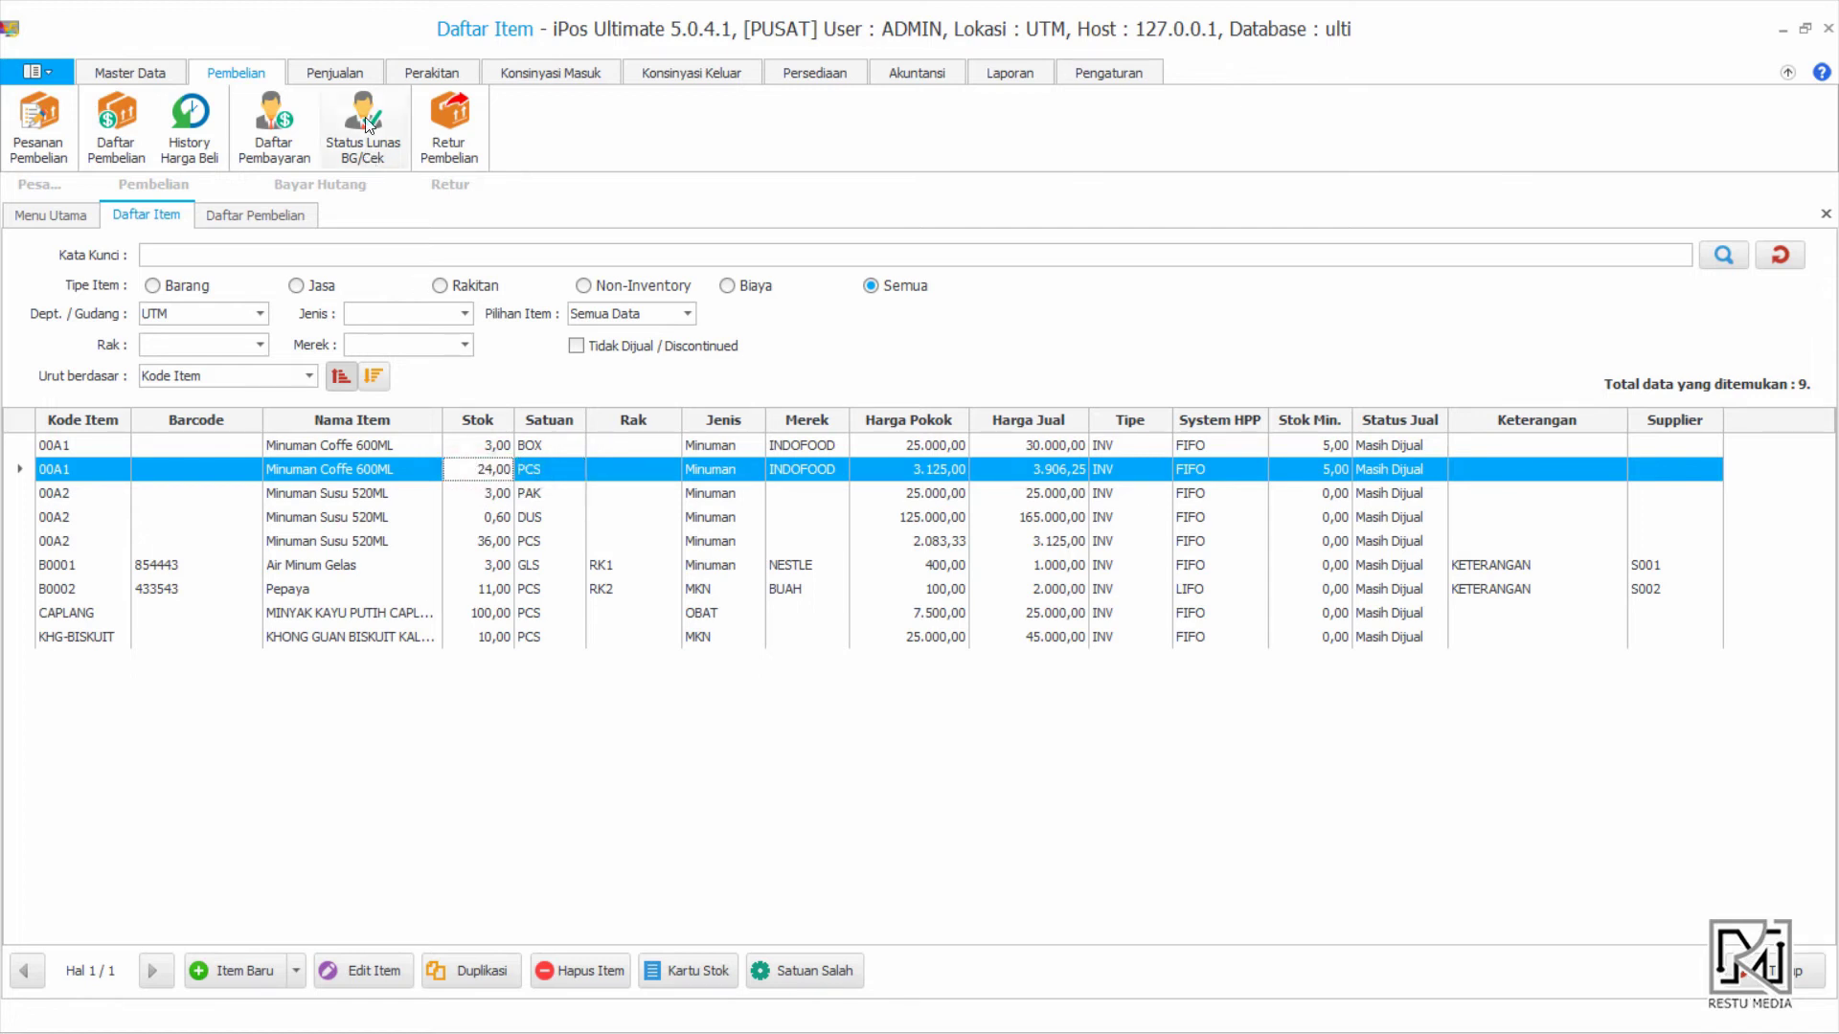
Start a new sale, search for min, and add Minuman Coffe 600ML in PCS units
left_click(361, 69)
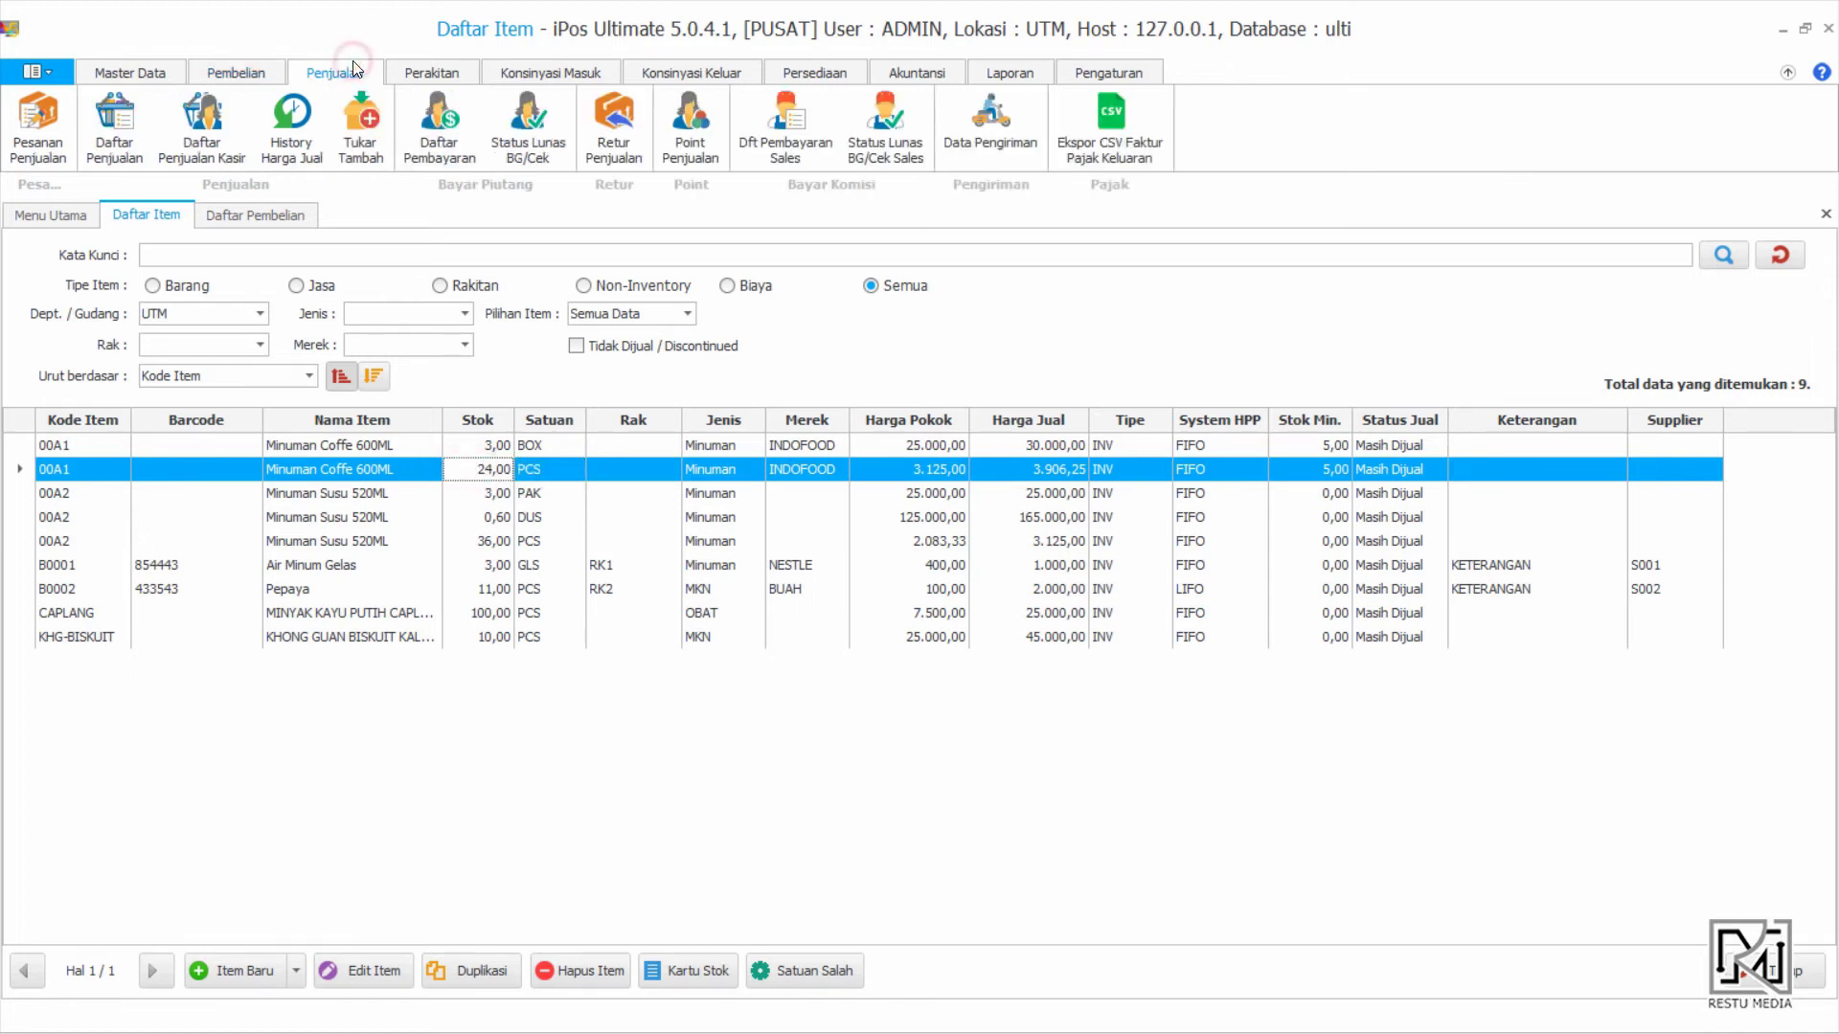
left_click(123, 147)
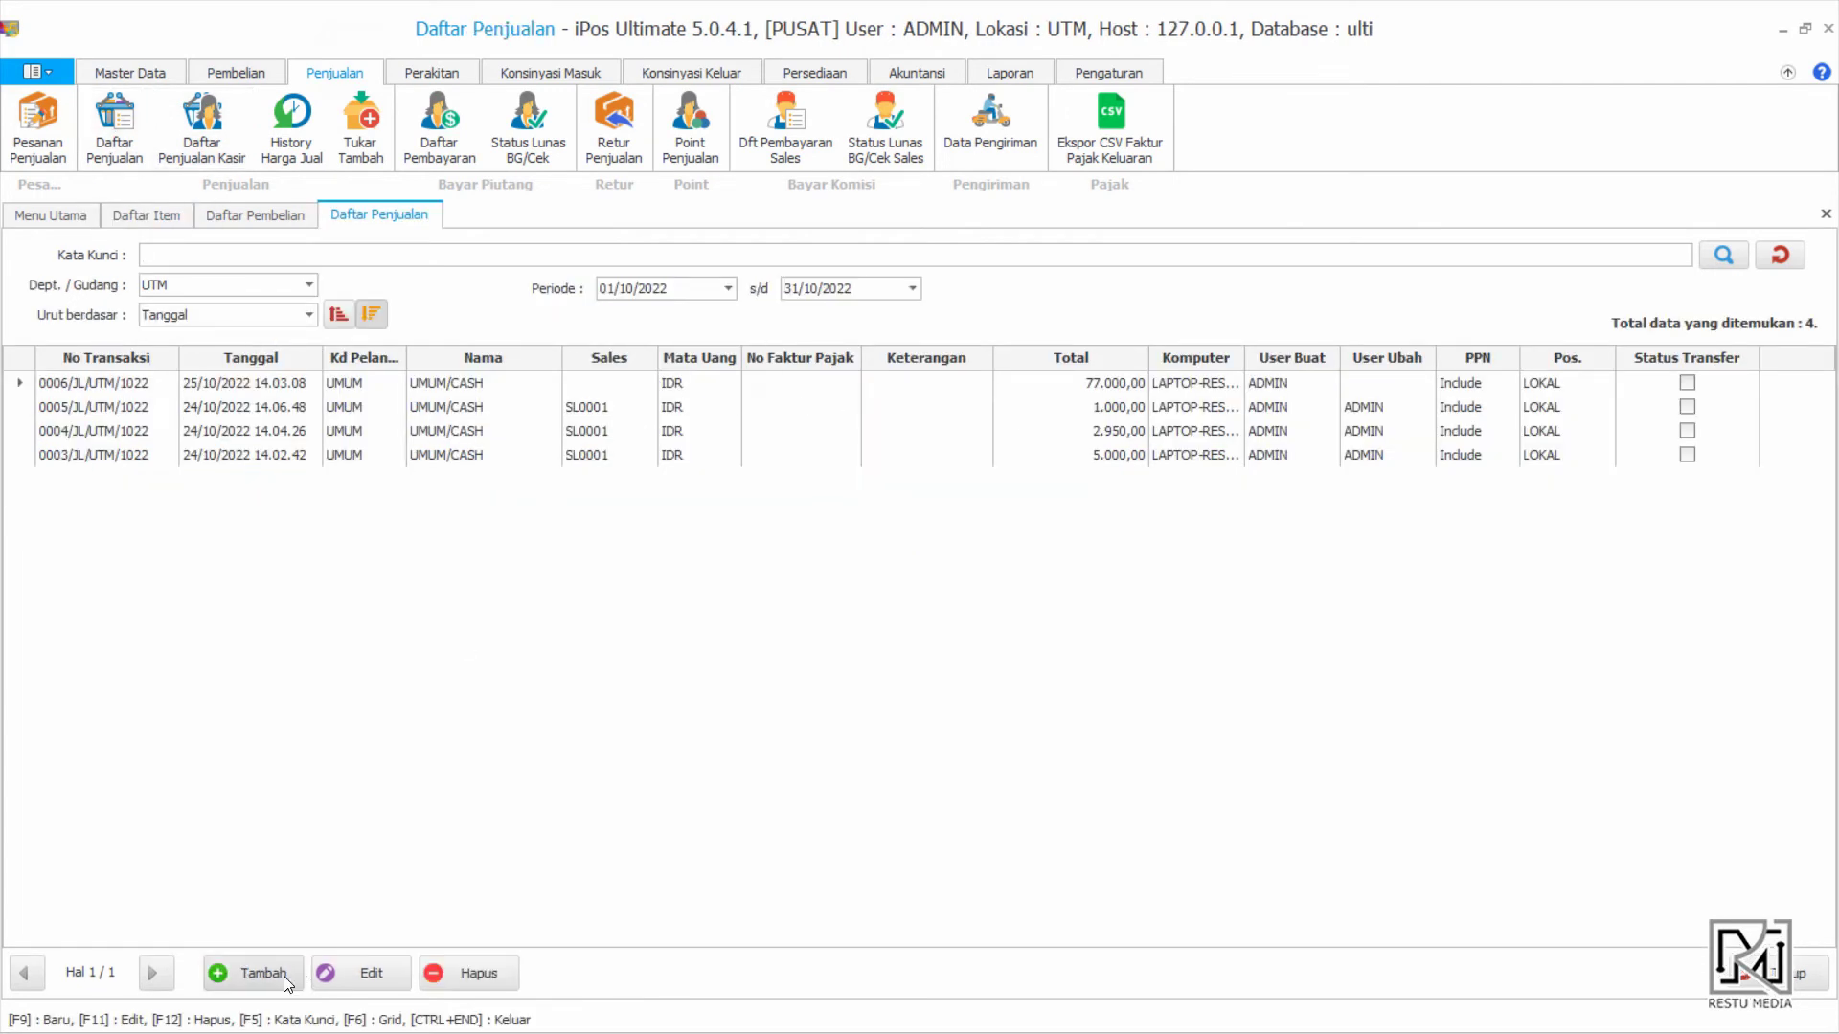
left_click(254, 973)
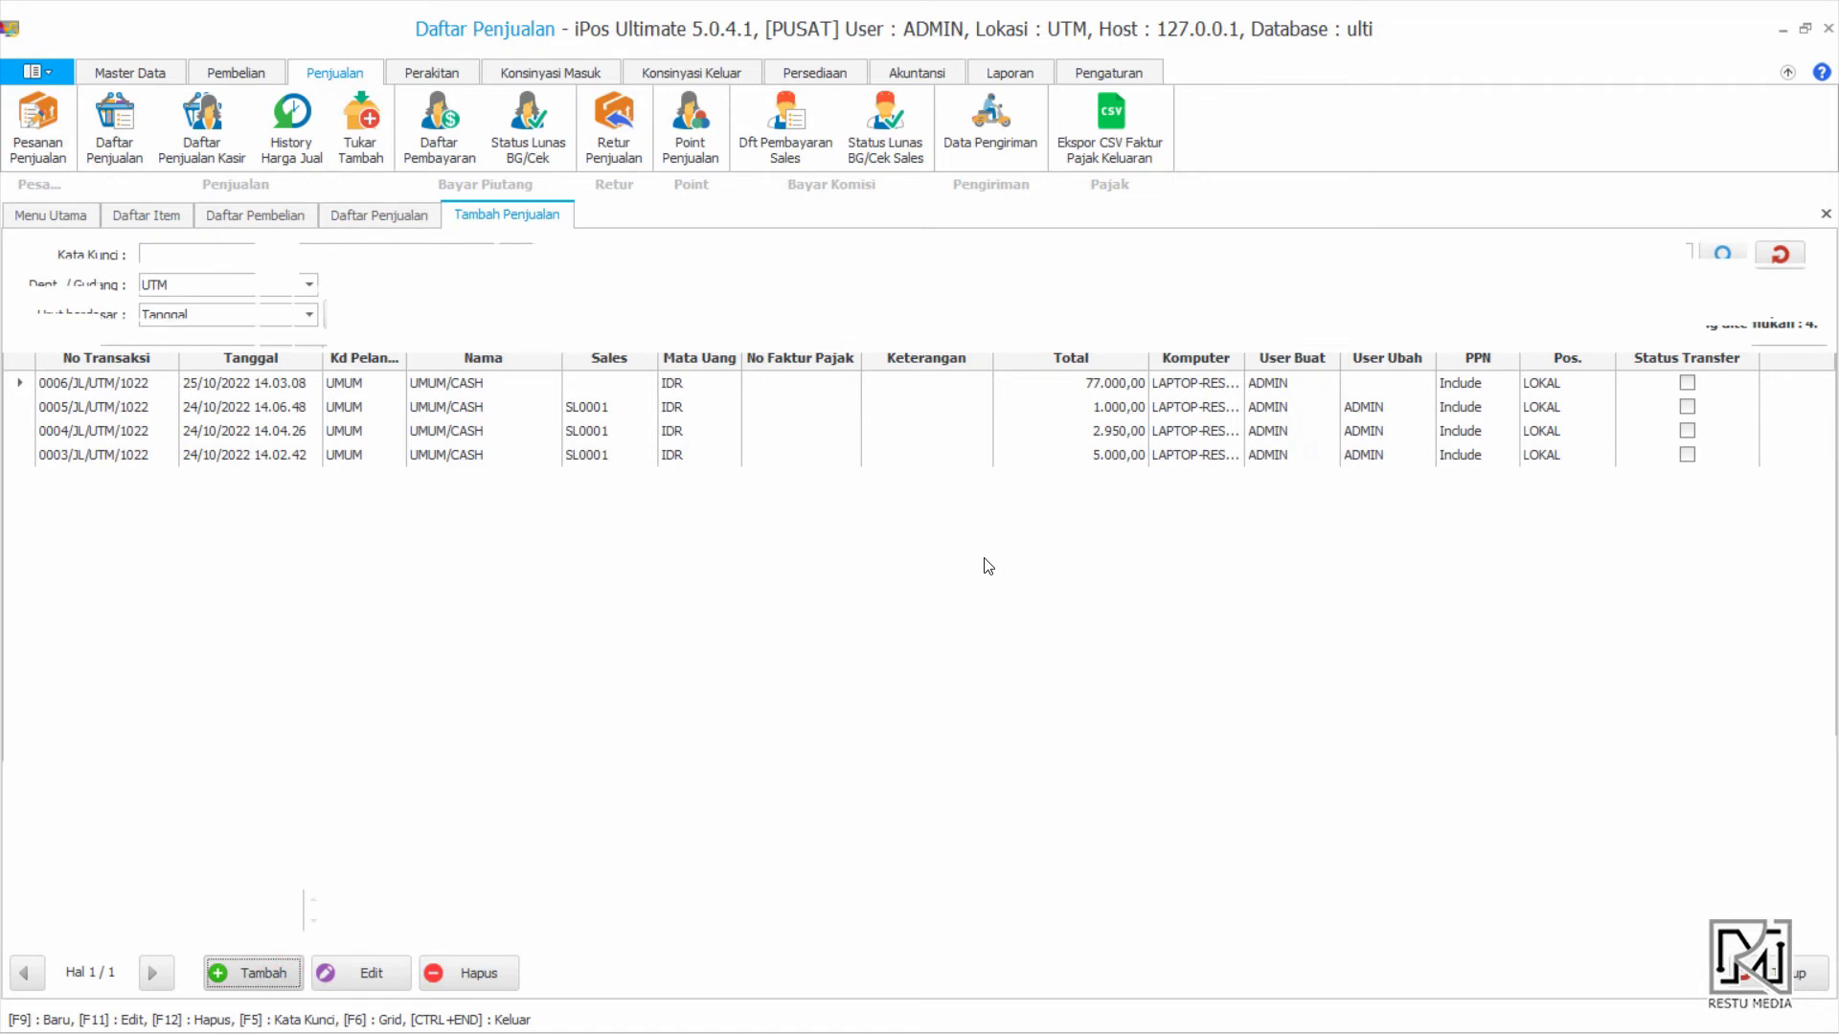
left_click(173, 390)
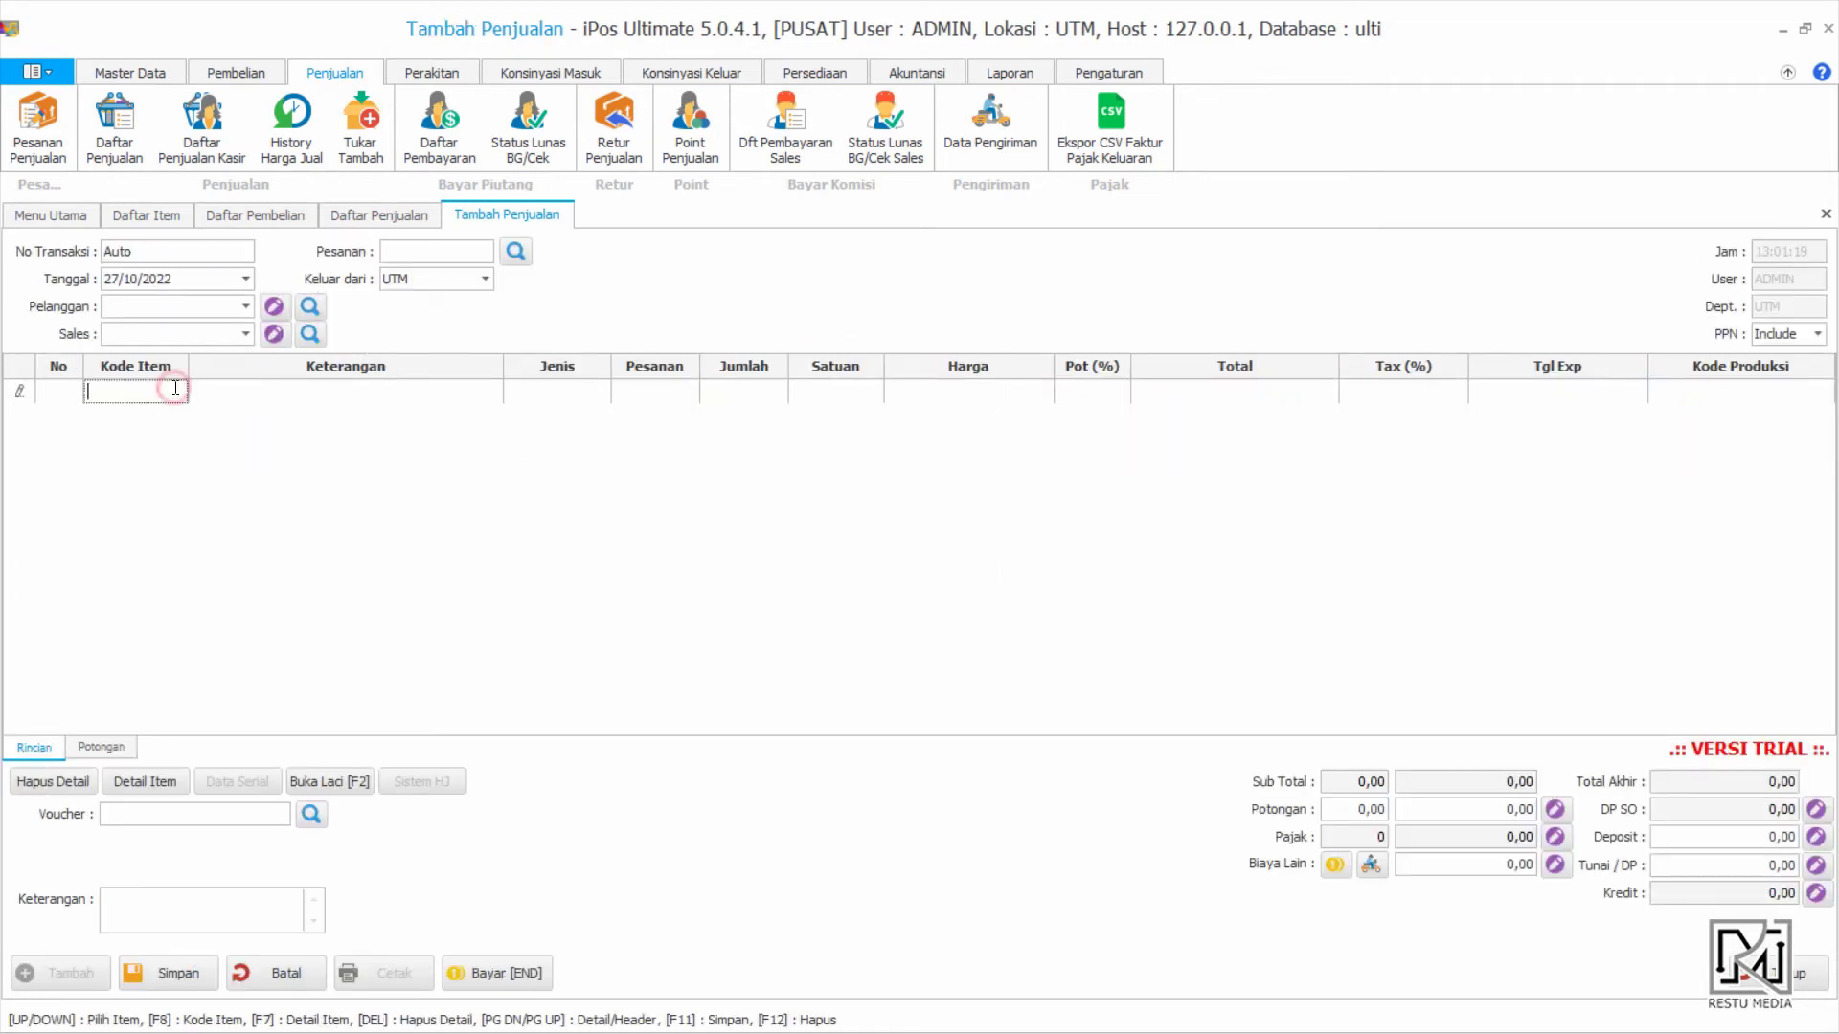
type("min")
key("Return")
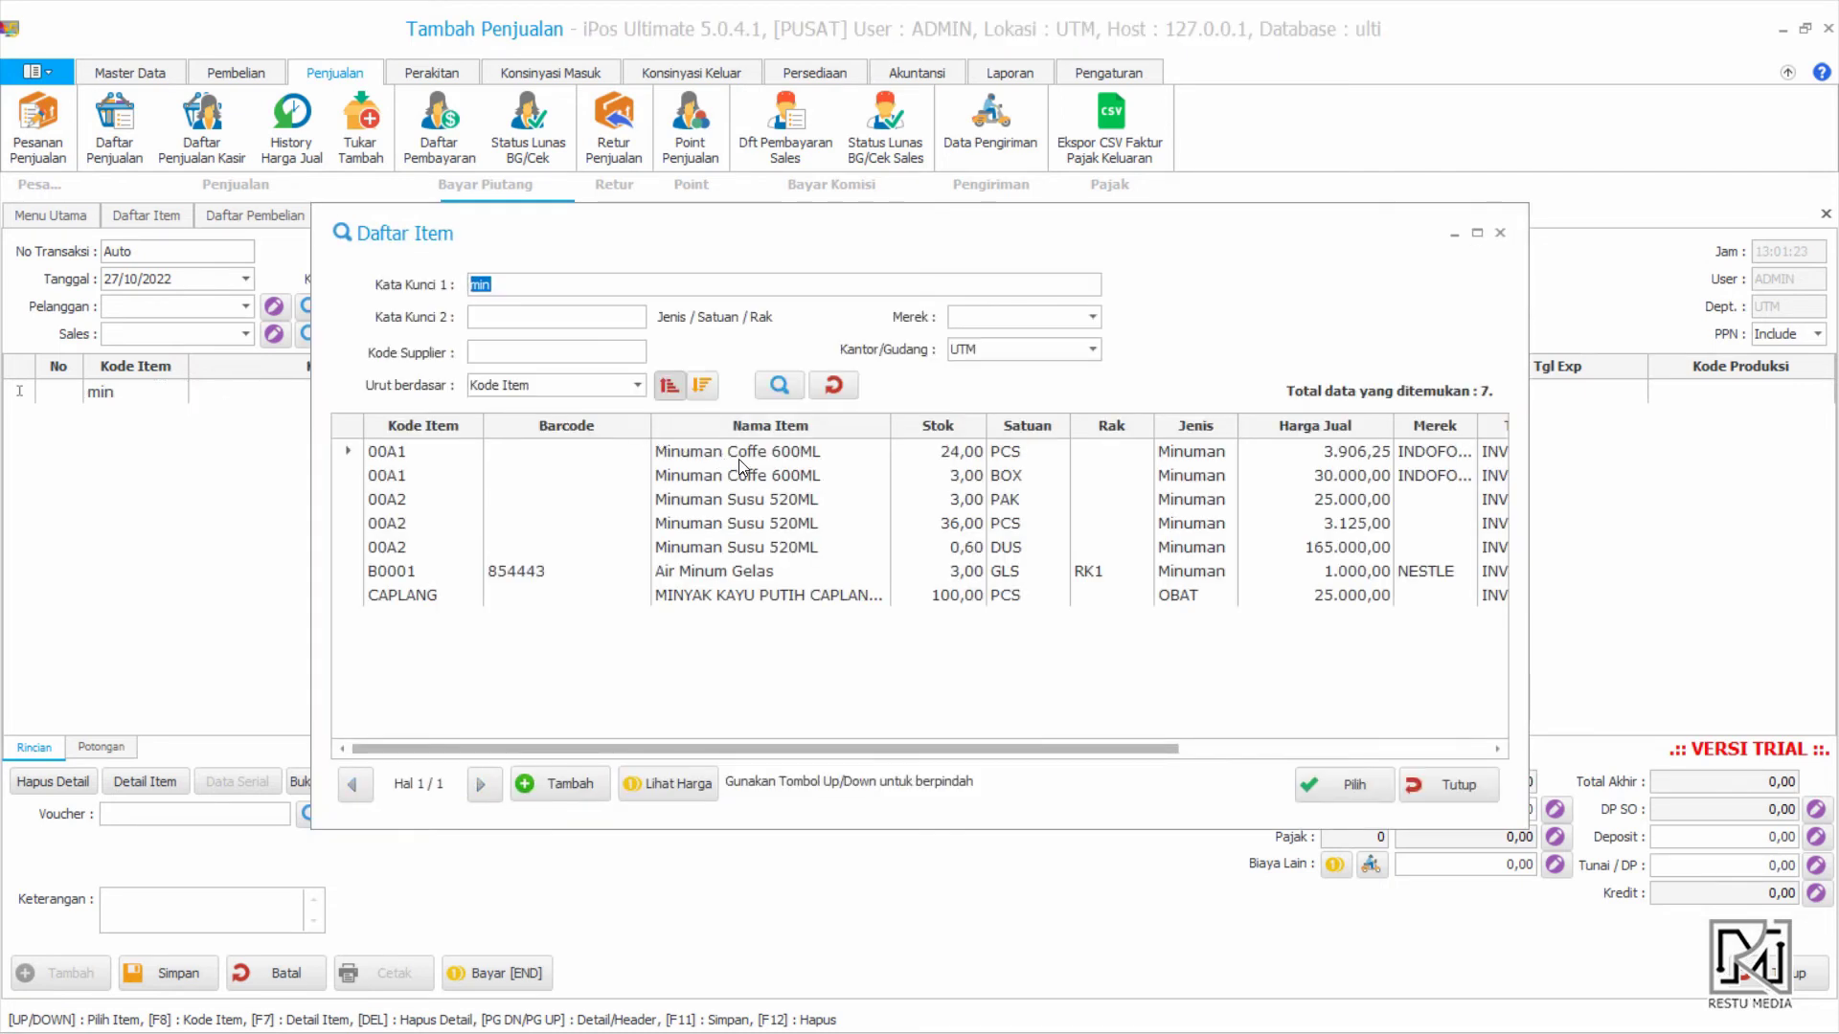
double_click(781, 462)
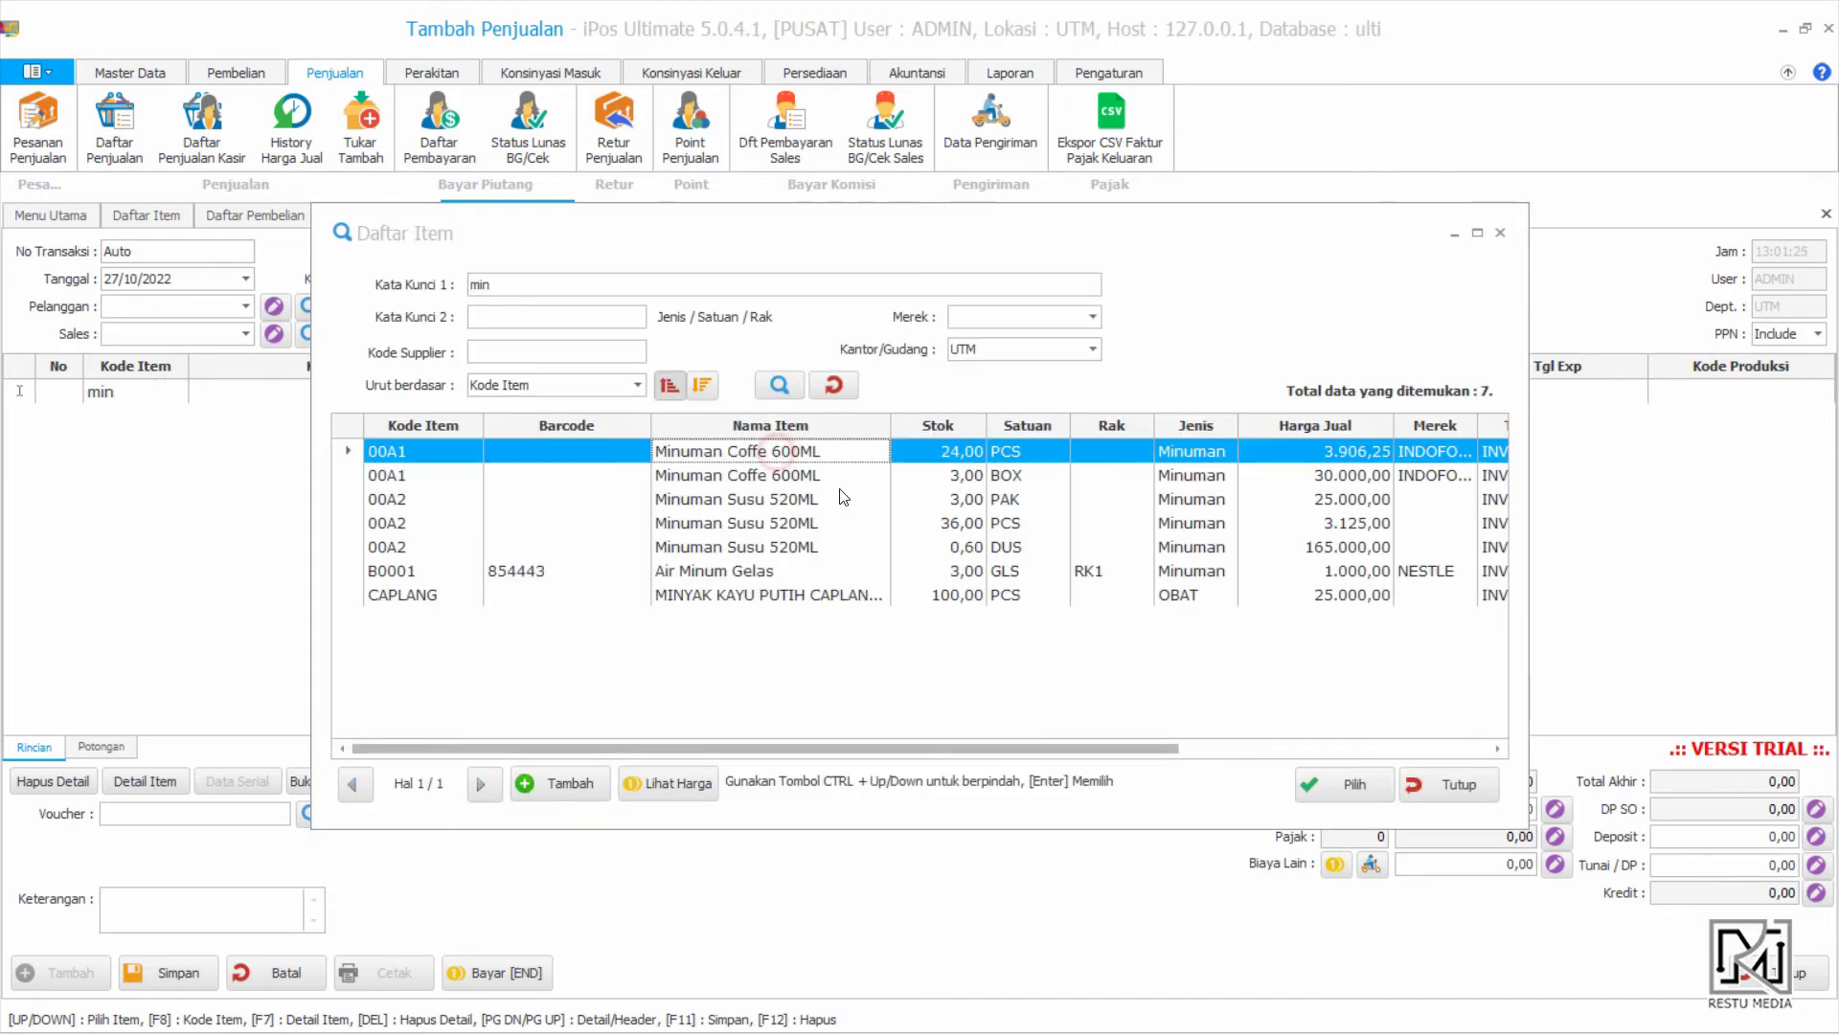
Compare the single, level, quantity-based and unit-based selling prices of Minuman Coffe 600ML, and close the price selection without applying one
left_click(847, 492)
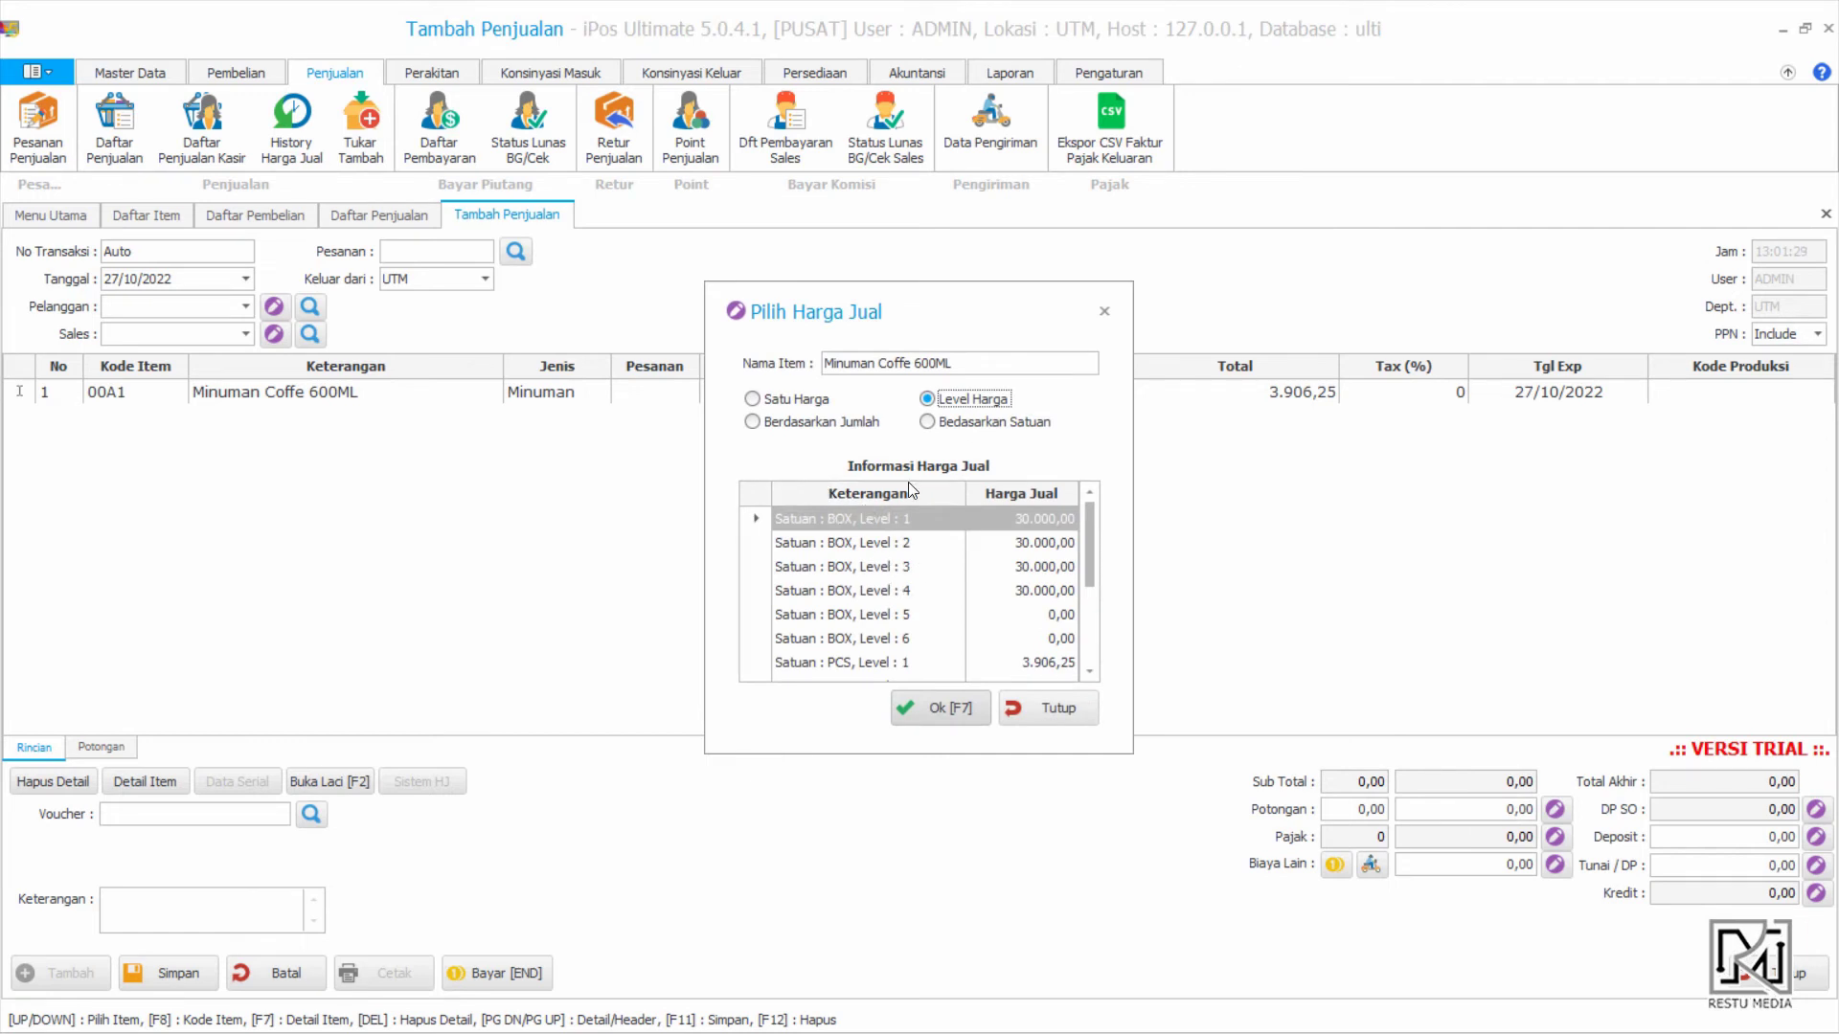
left_click(816, 403)
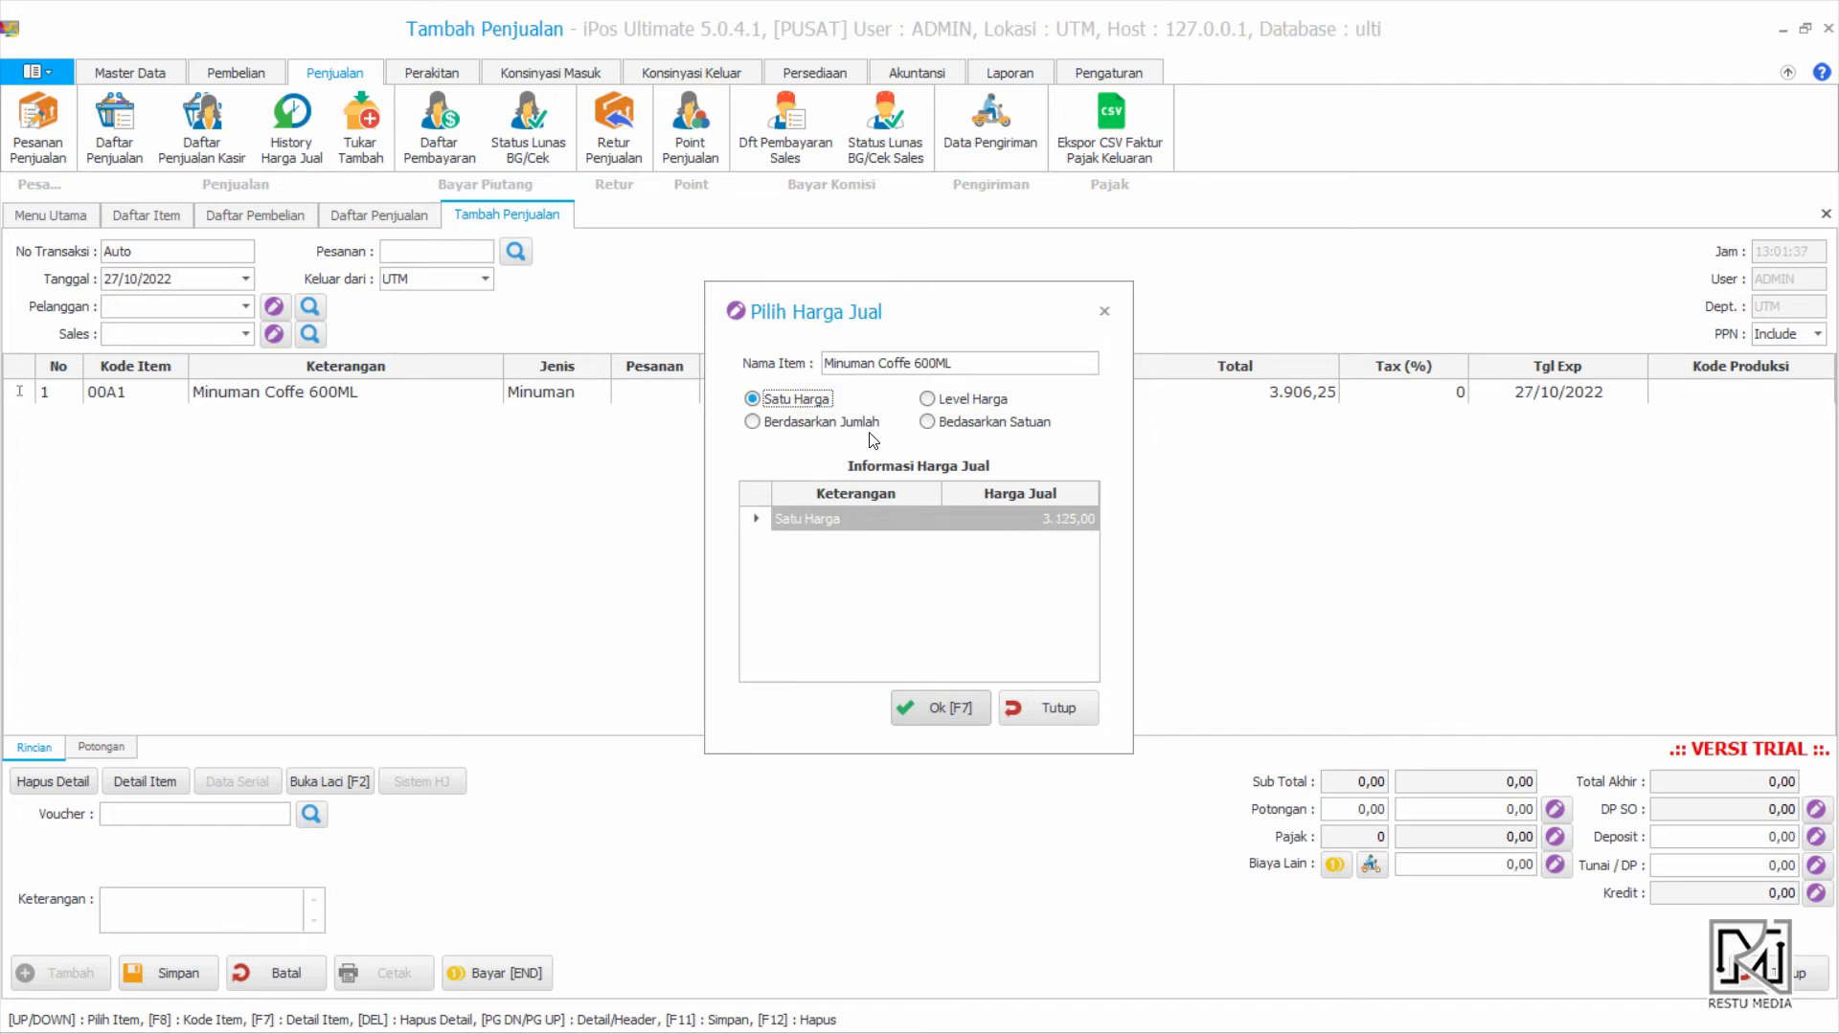
left_click(841, 423)
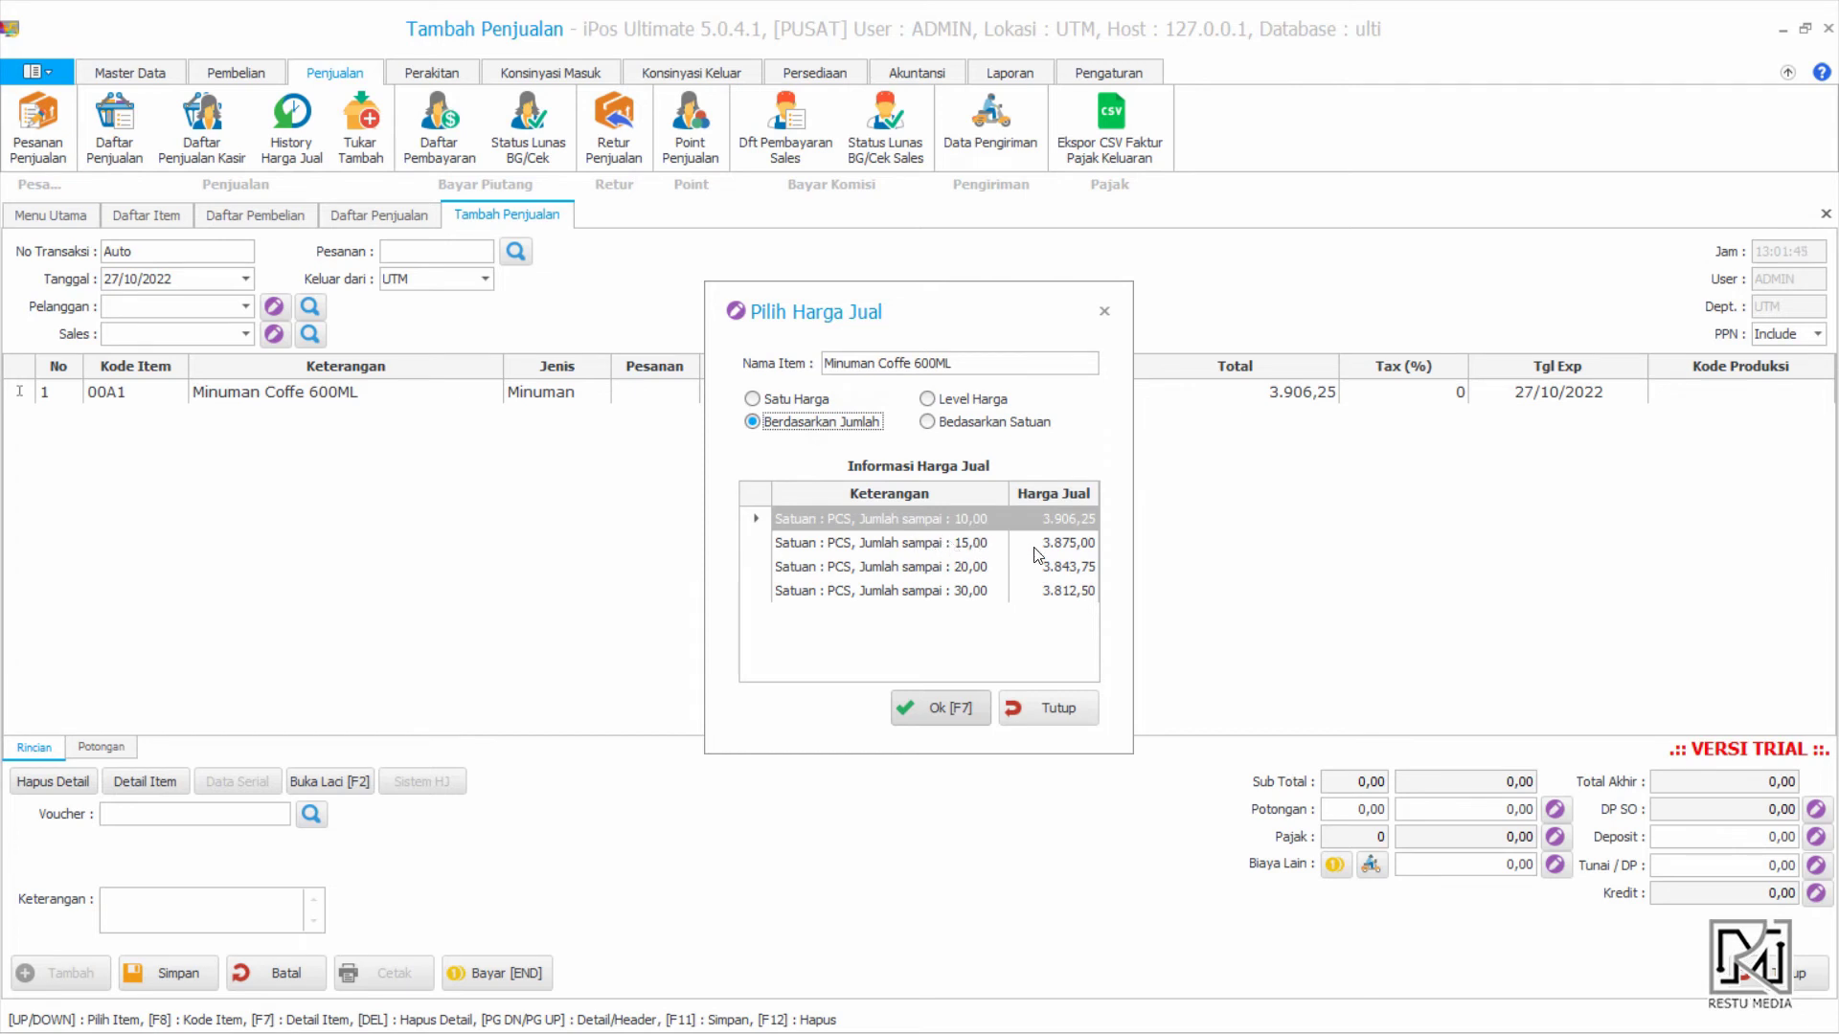
left_click(962, 431)
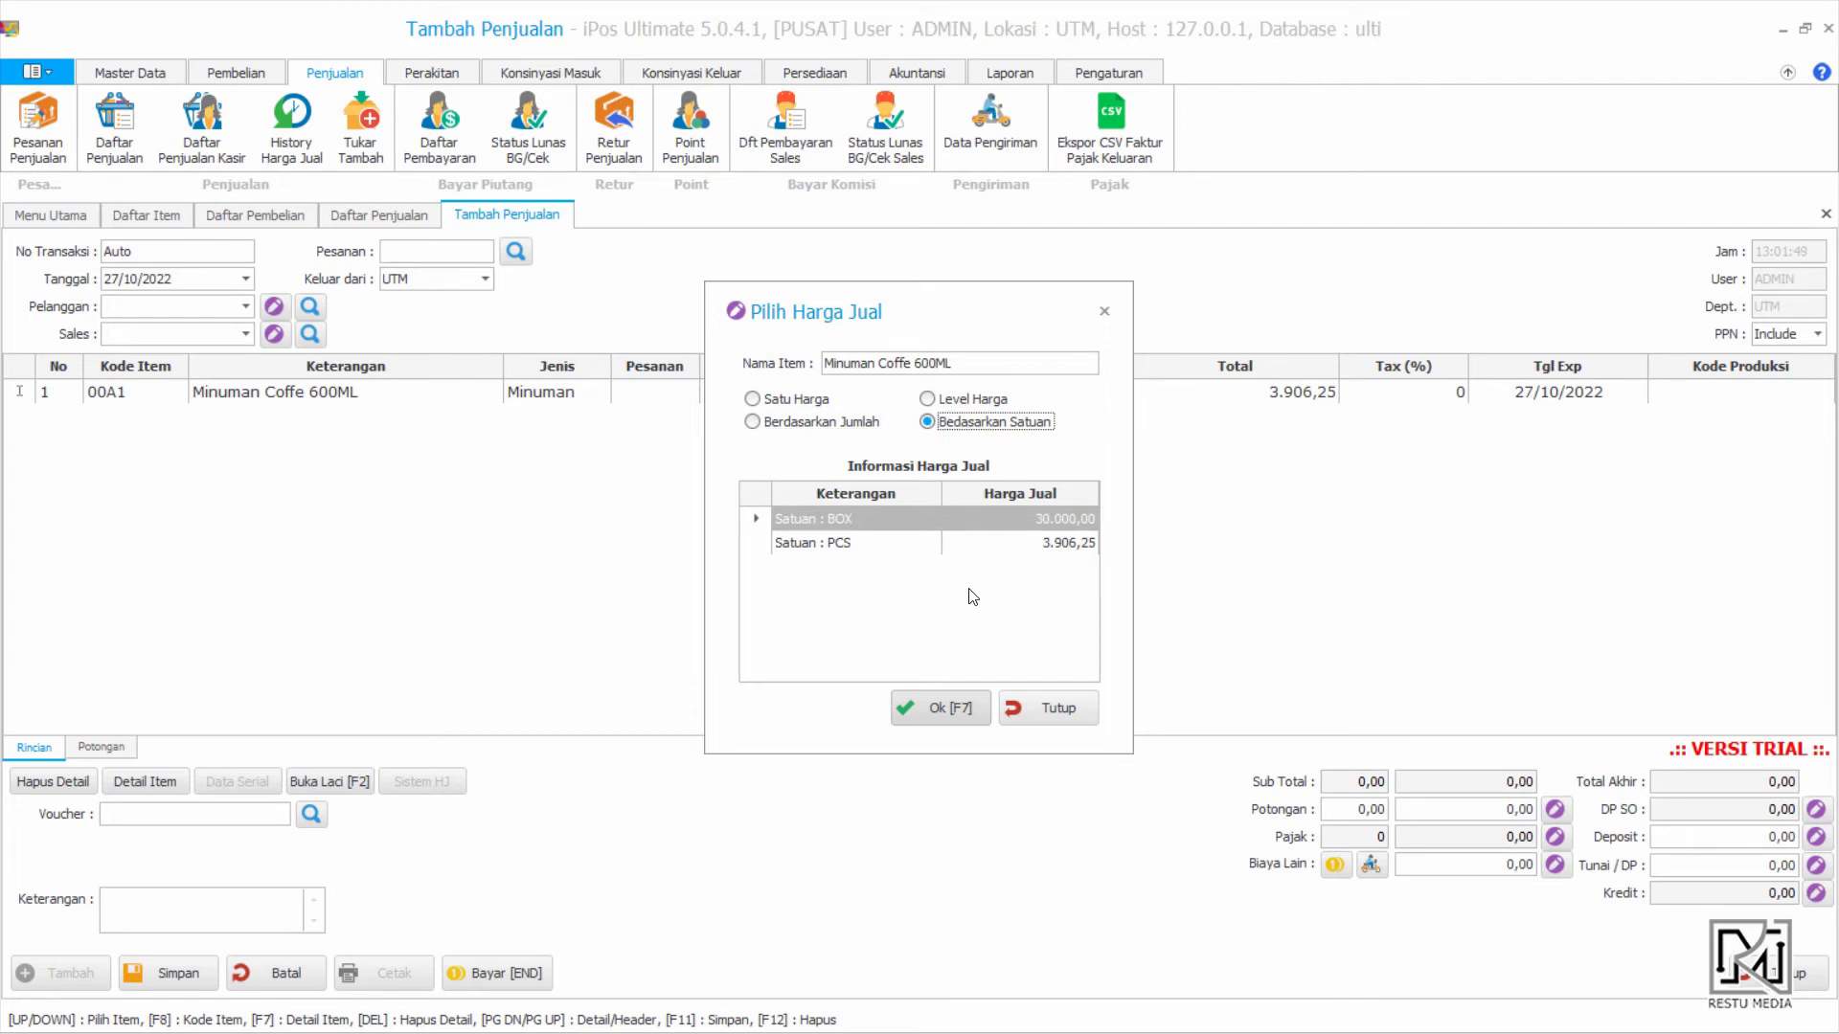
left_click(1000, 548)
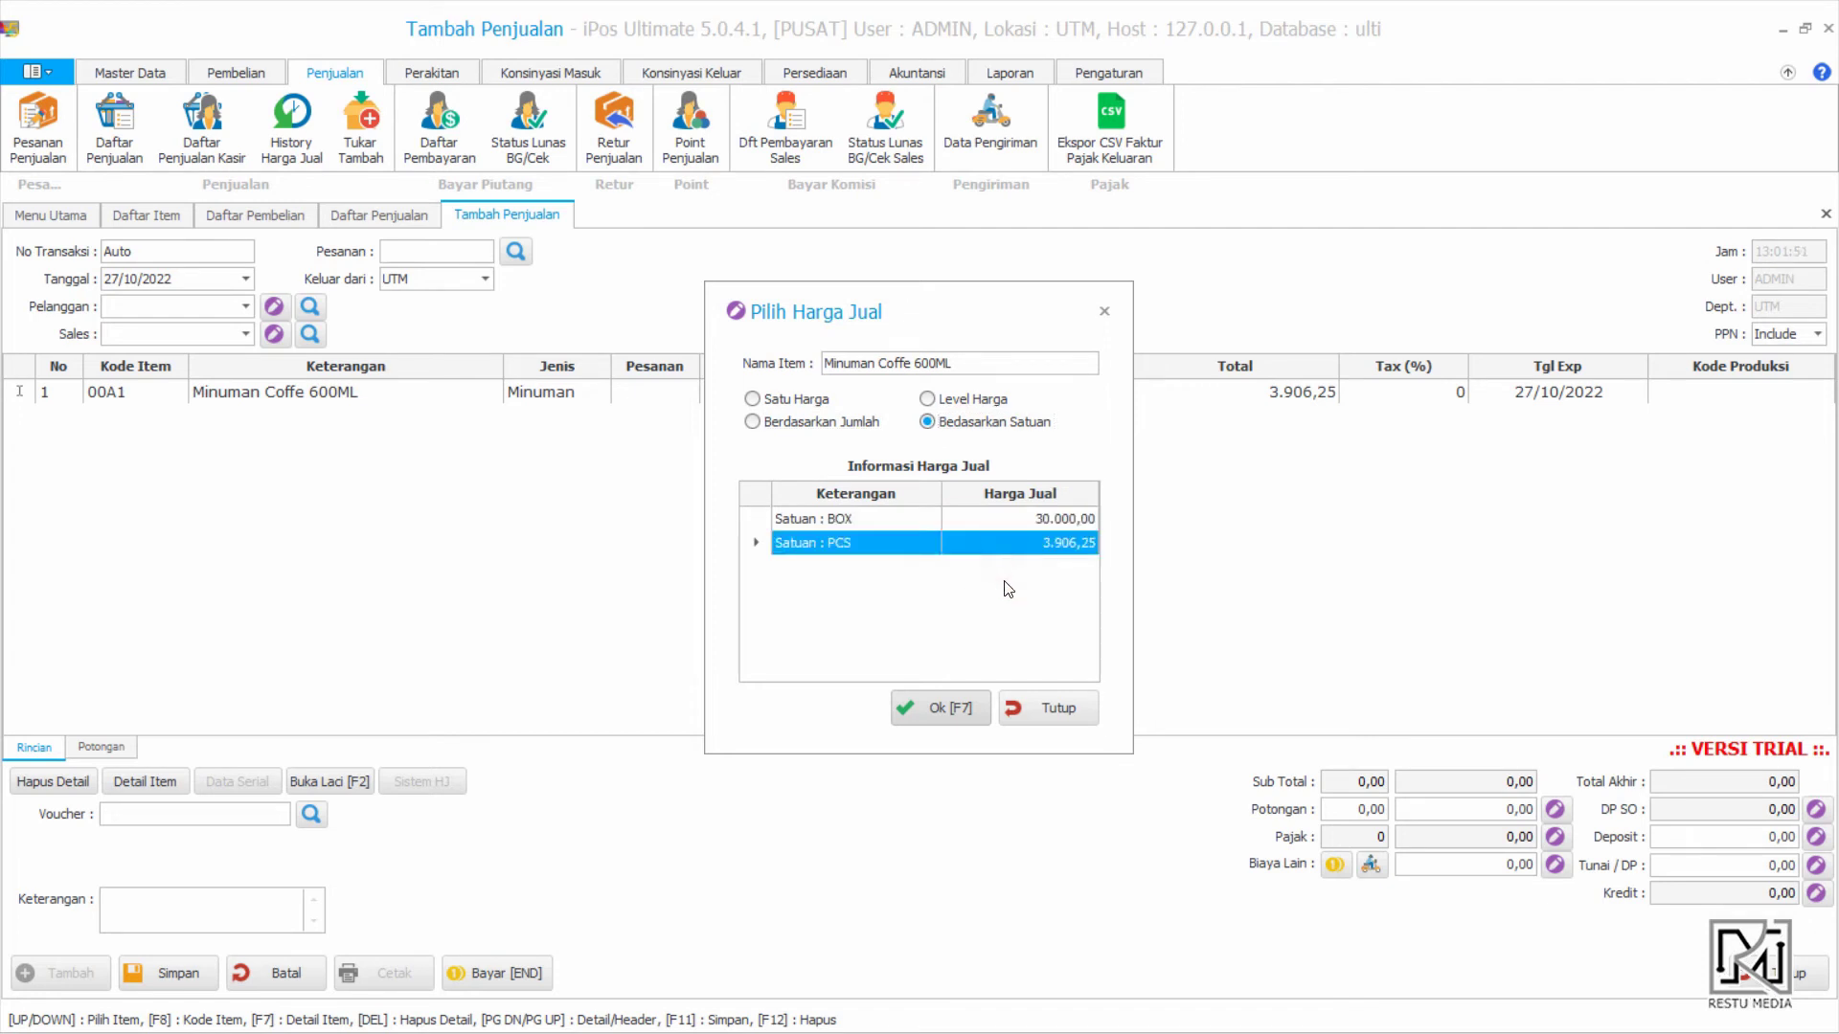
left_click(980, 524)
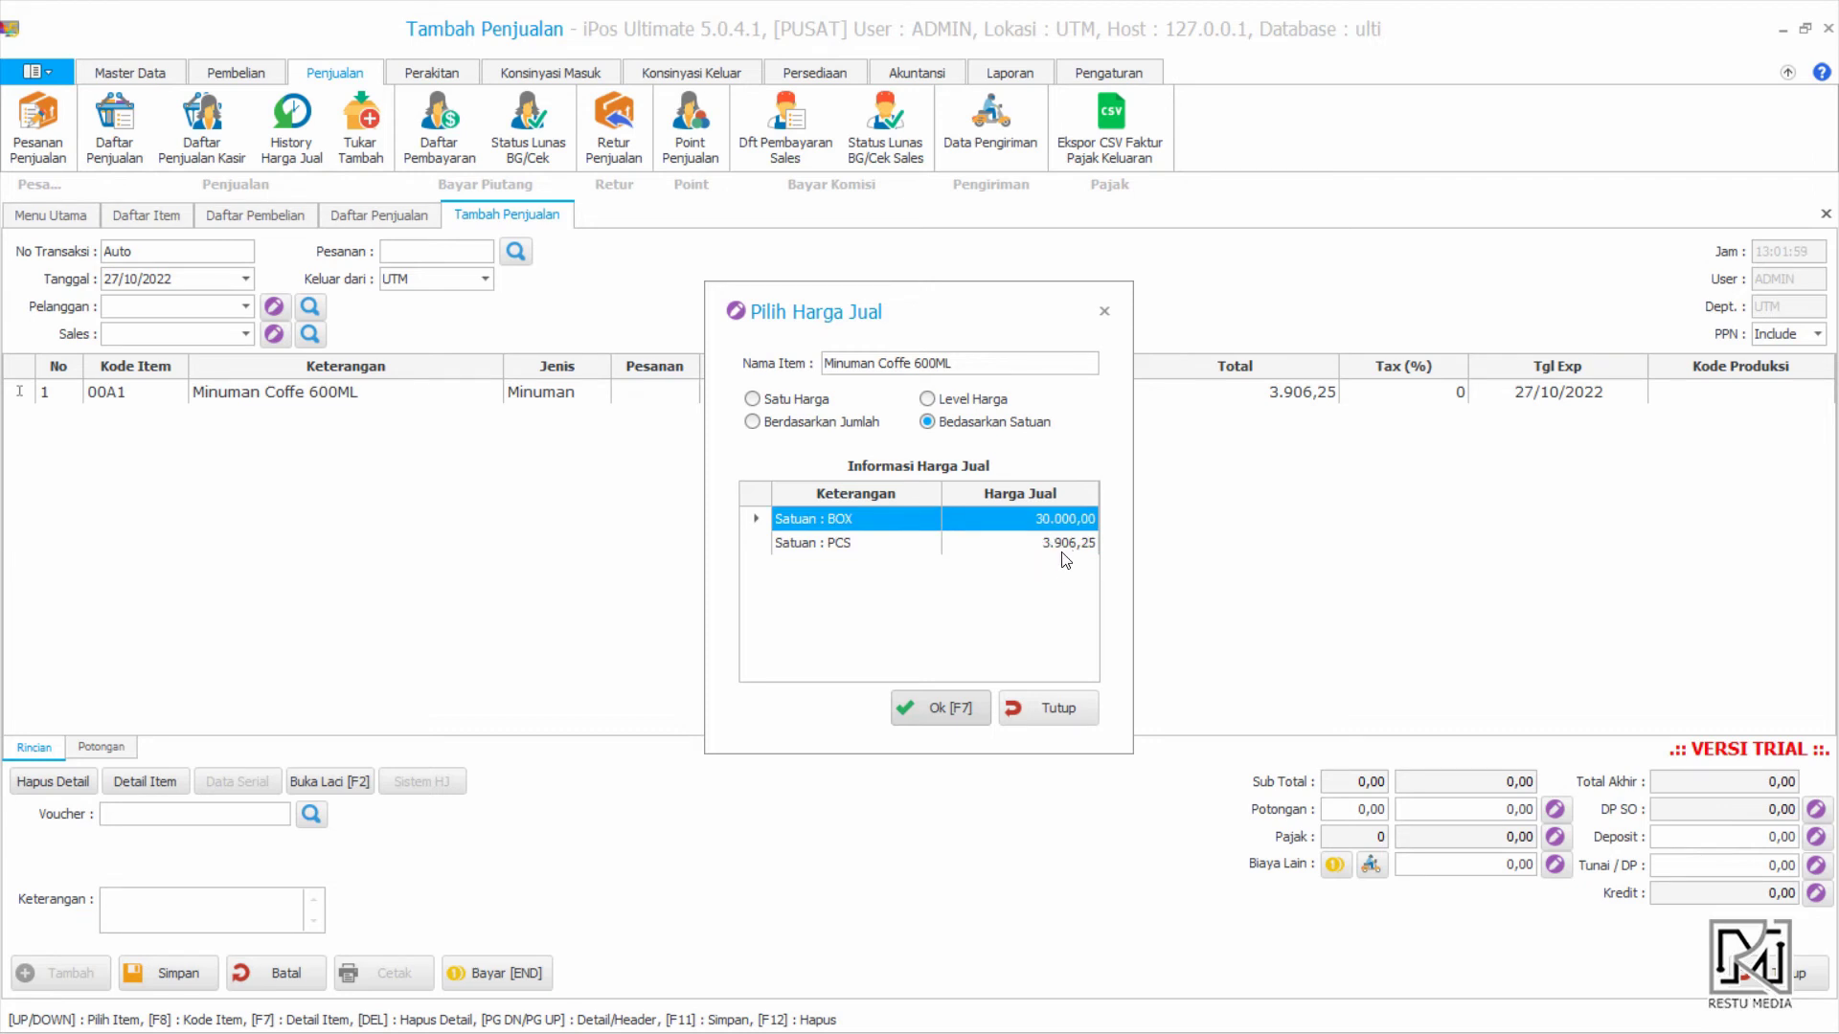
left_click(799, 399)
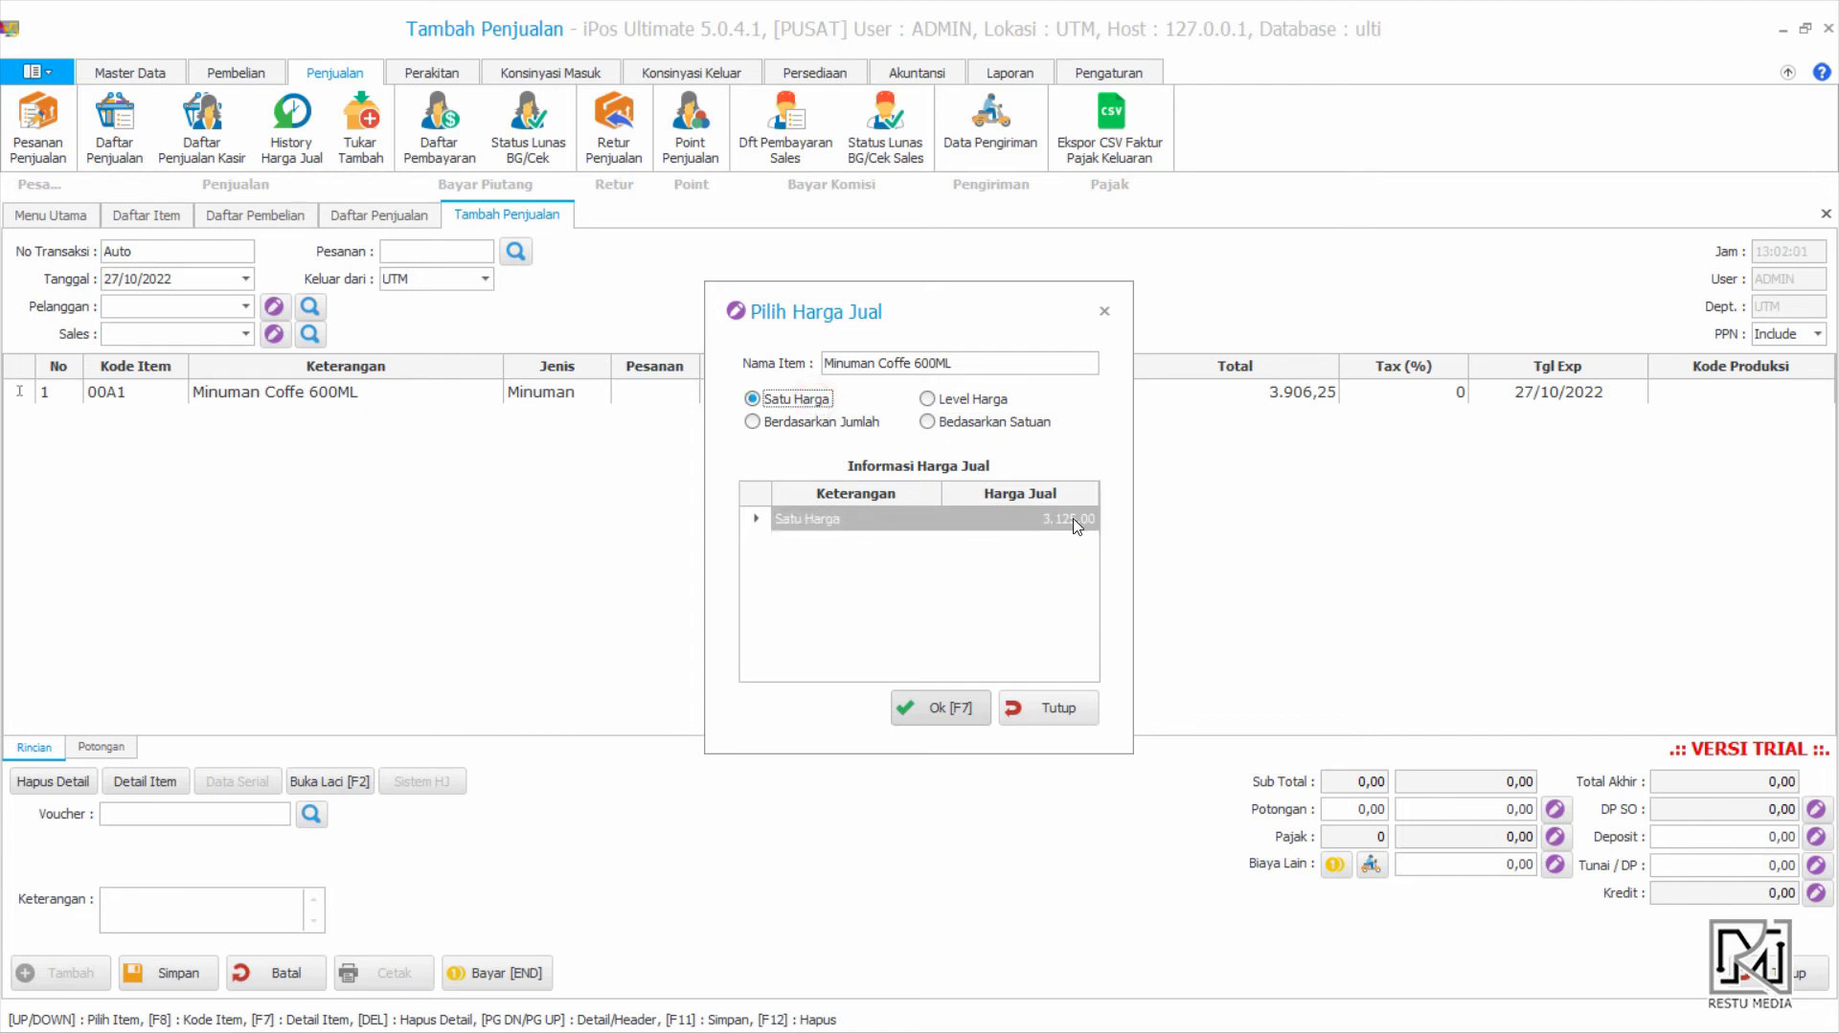
left_click(1035, 422)
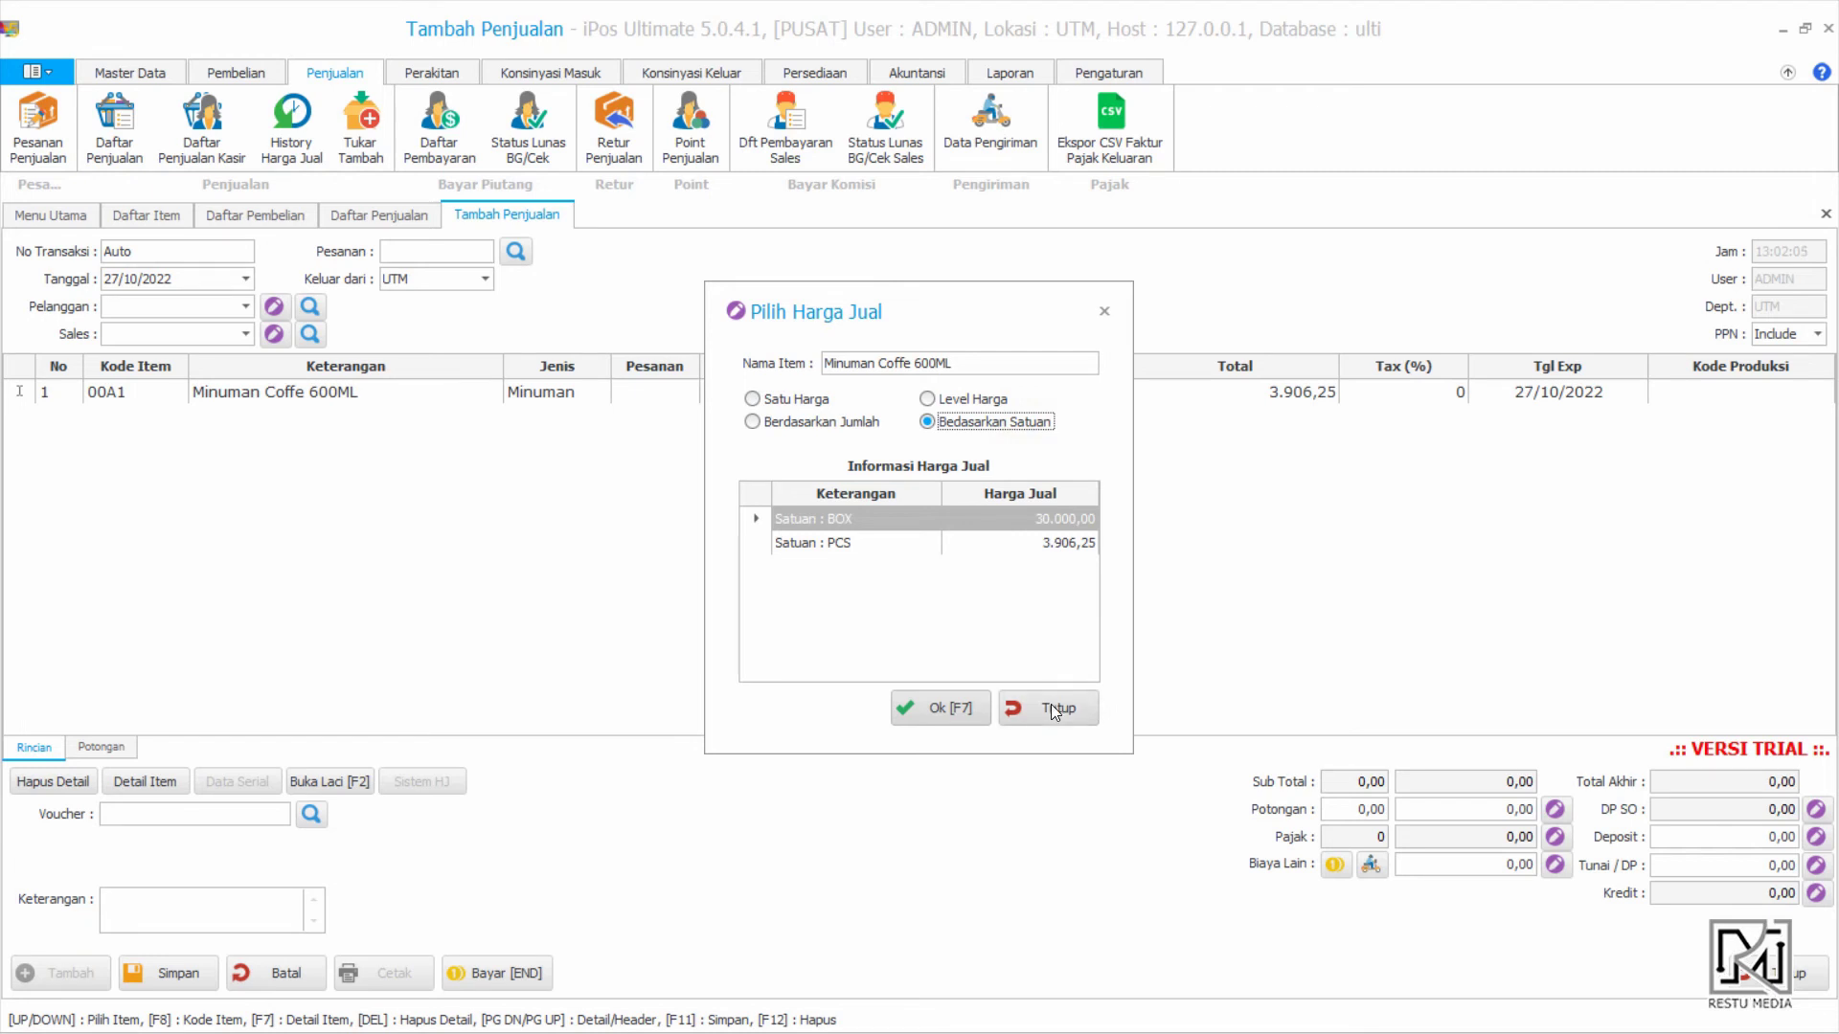
left_click(813, 399)
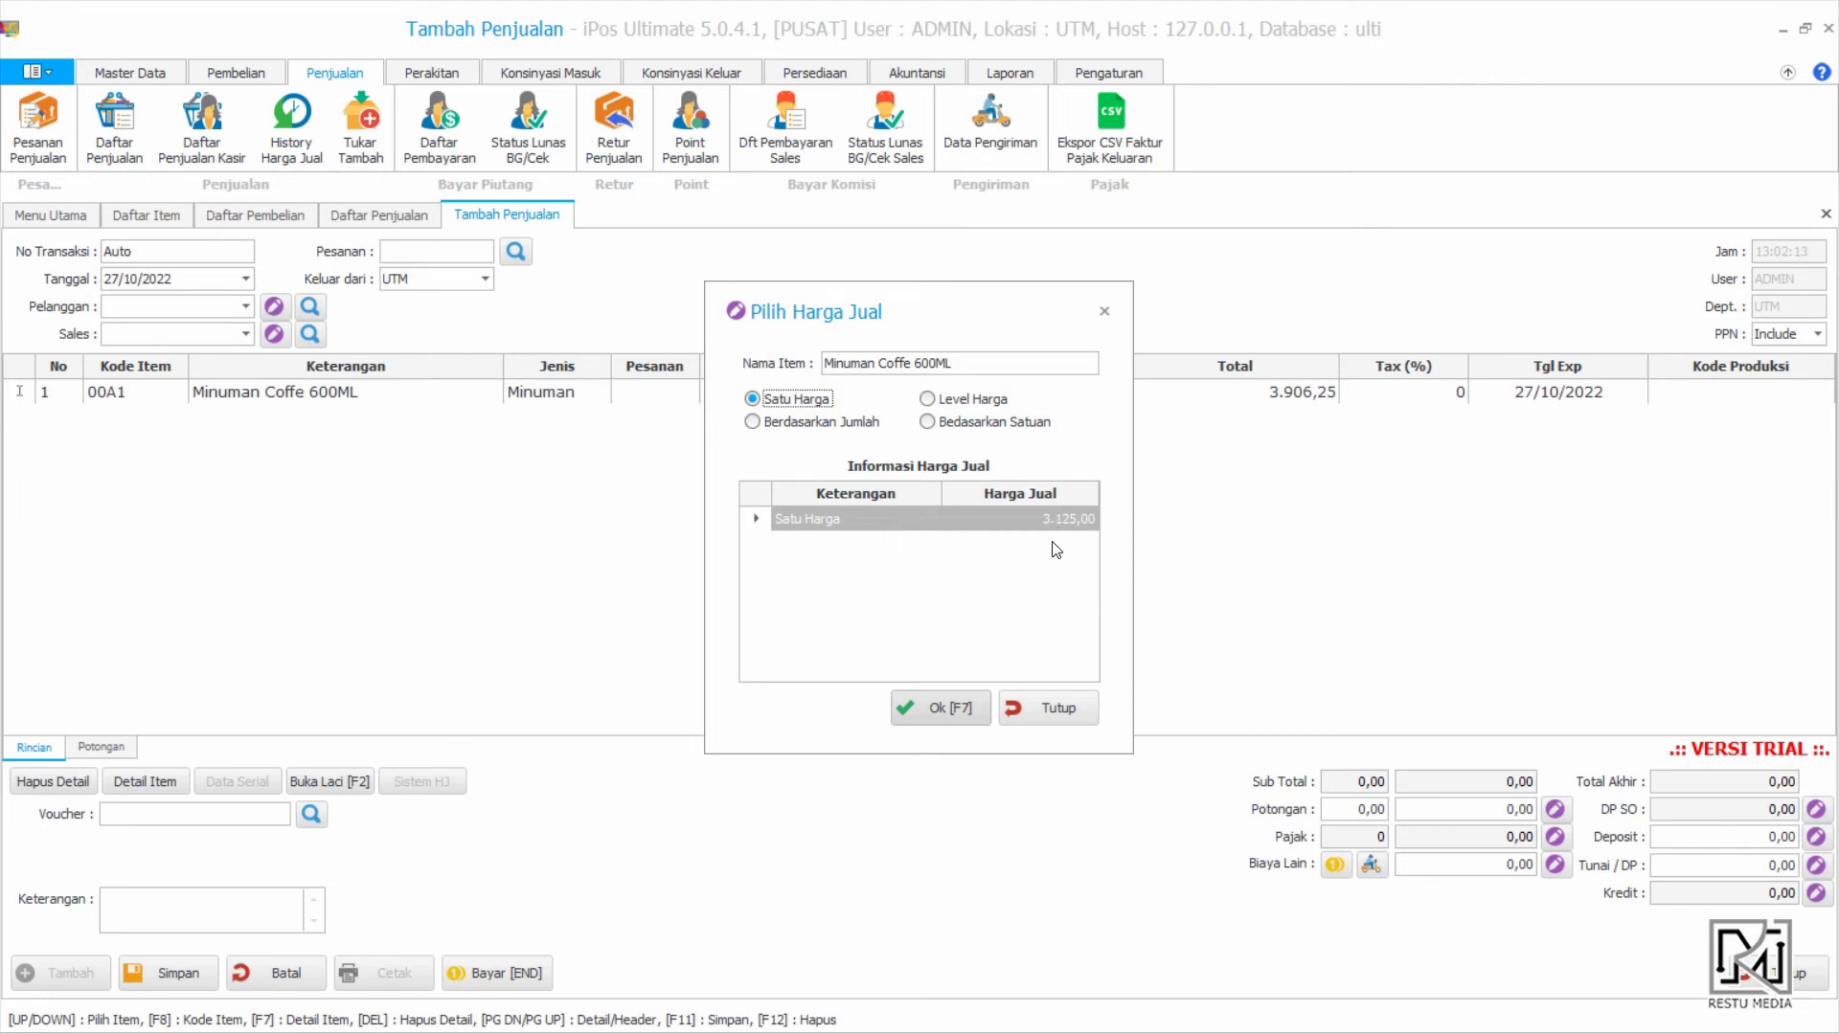
left_click(1080, 715)
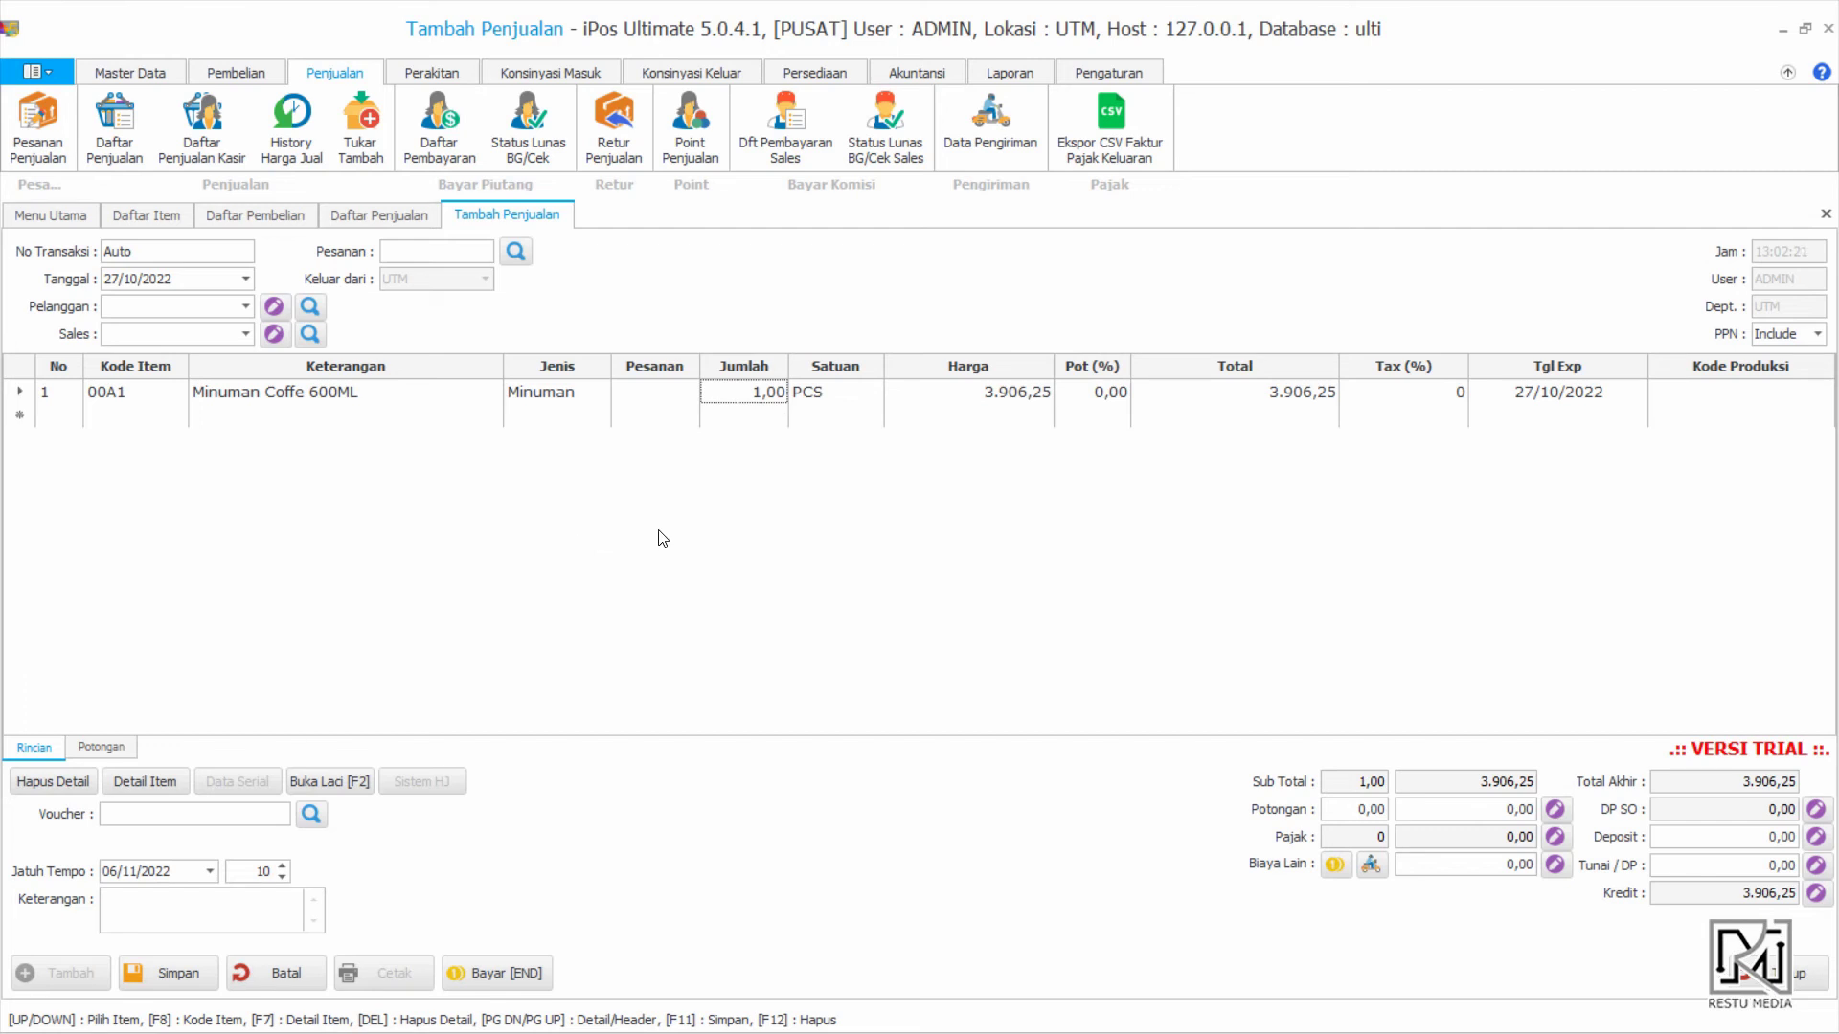
Apply the unit-based selling price for PCS to the Minuman Coffe 600ML sale line
left_click(219, 402)
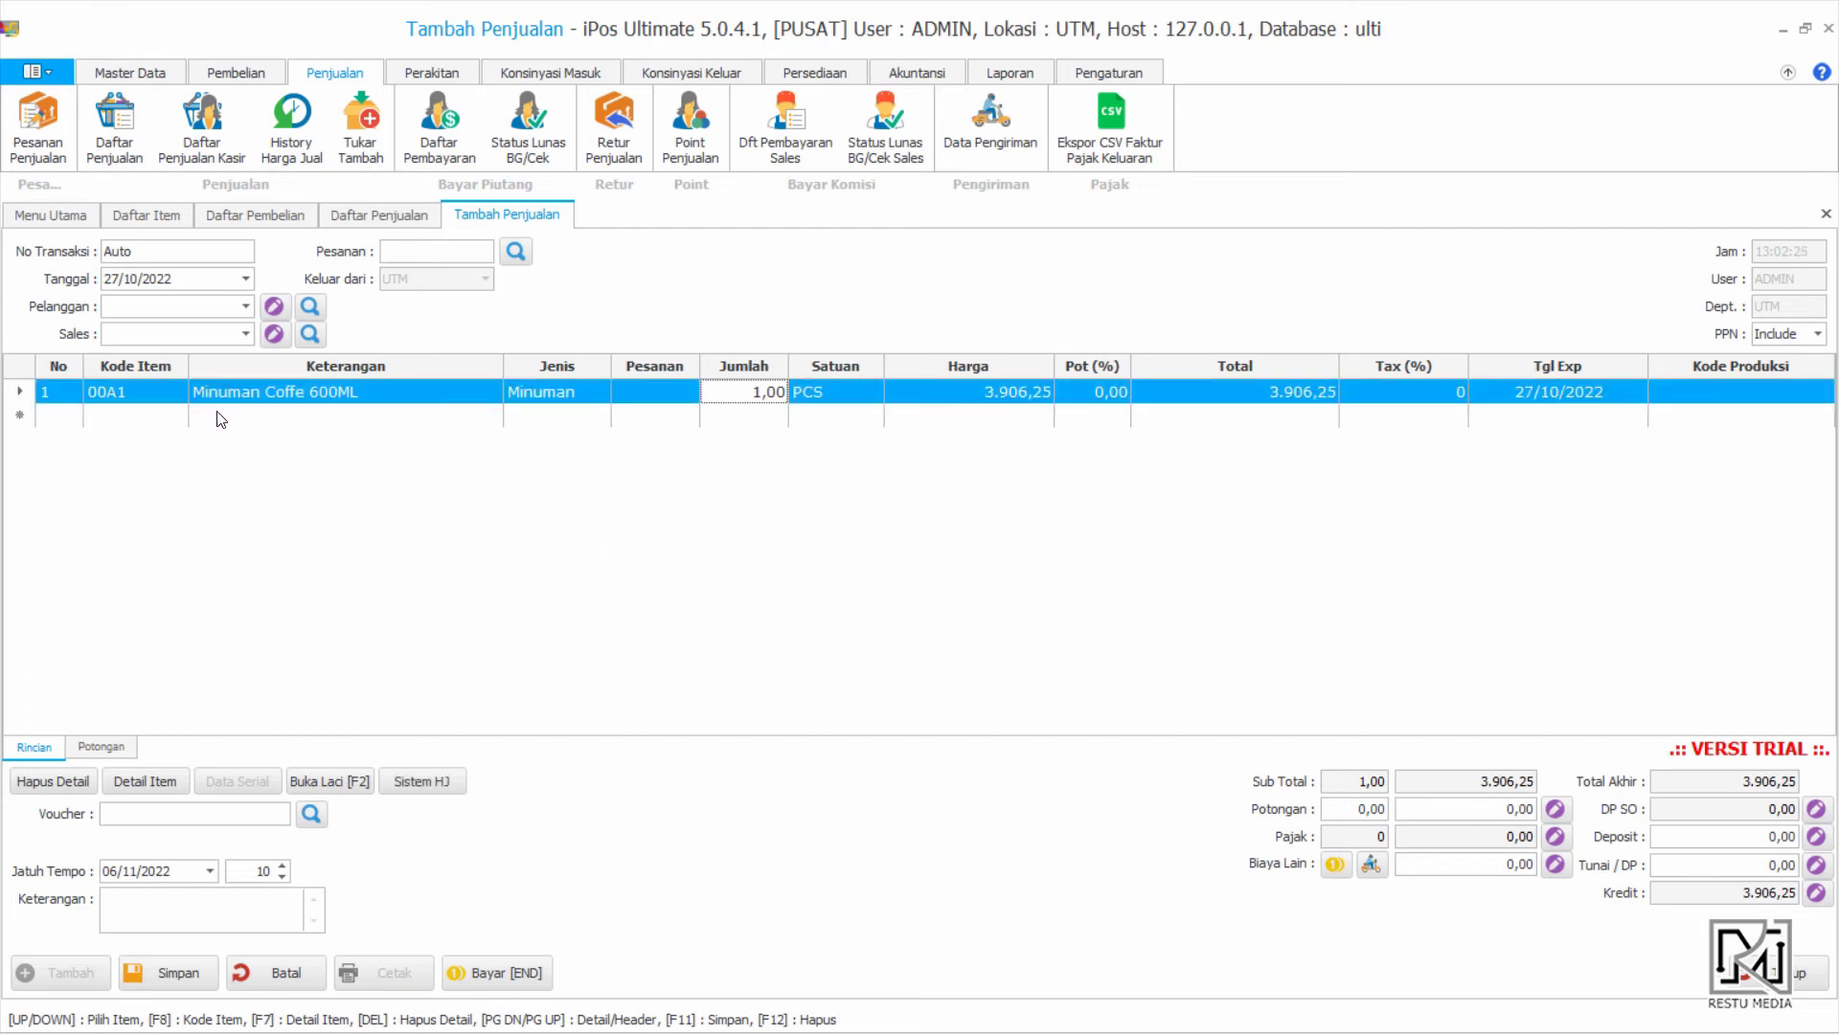
left_click(440, 793)
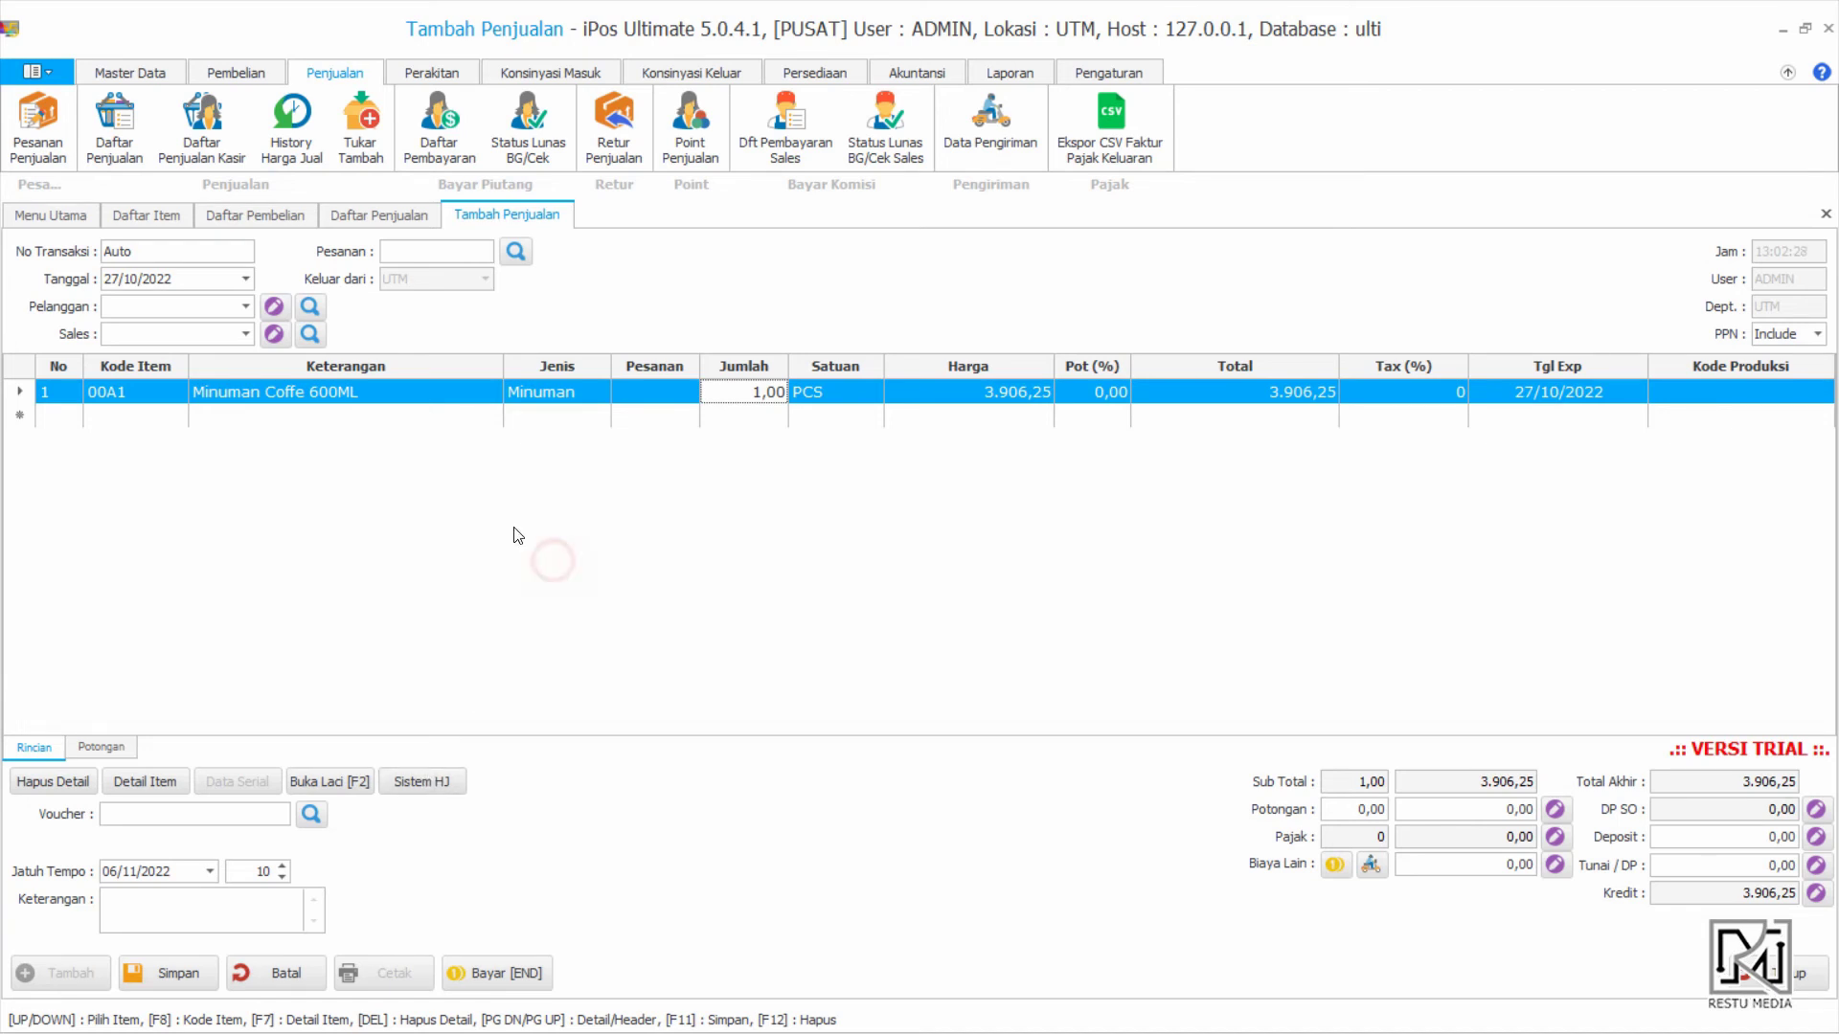
left_click(154, 416)
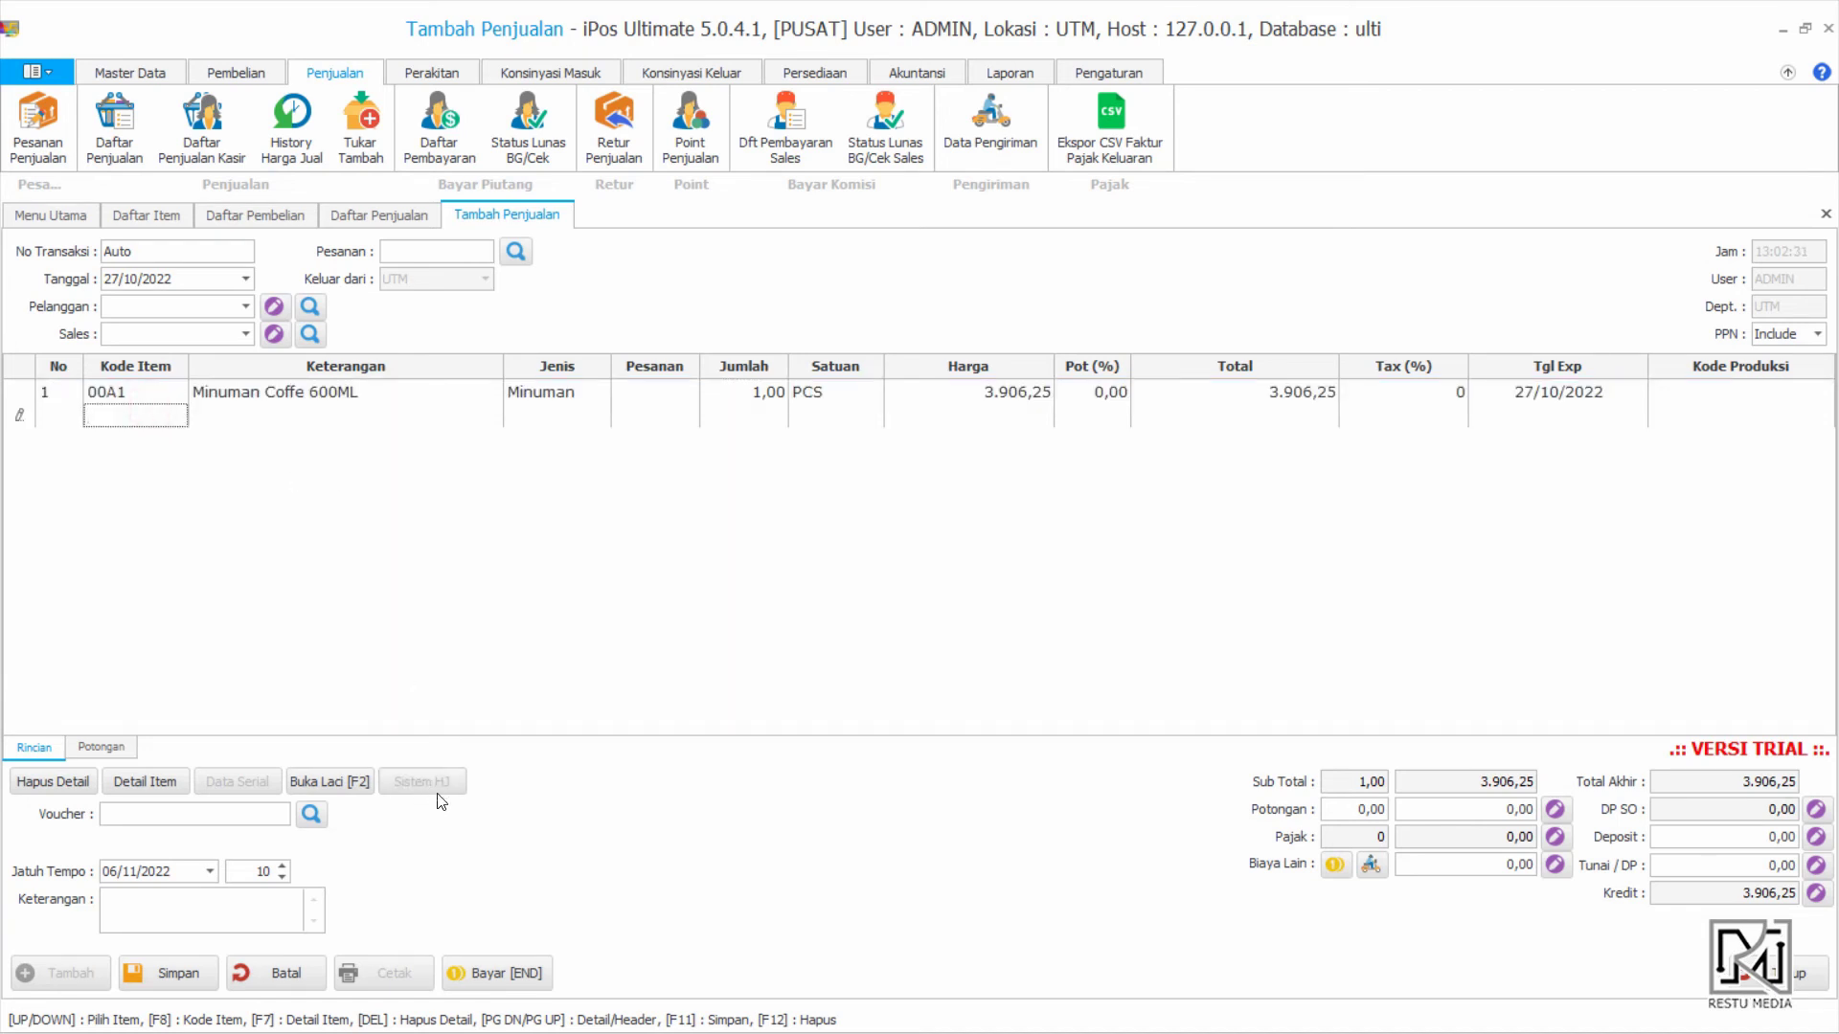
left_click(297, 402)
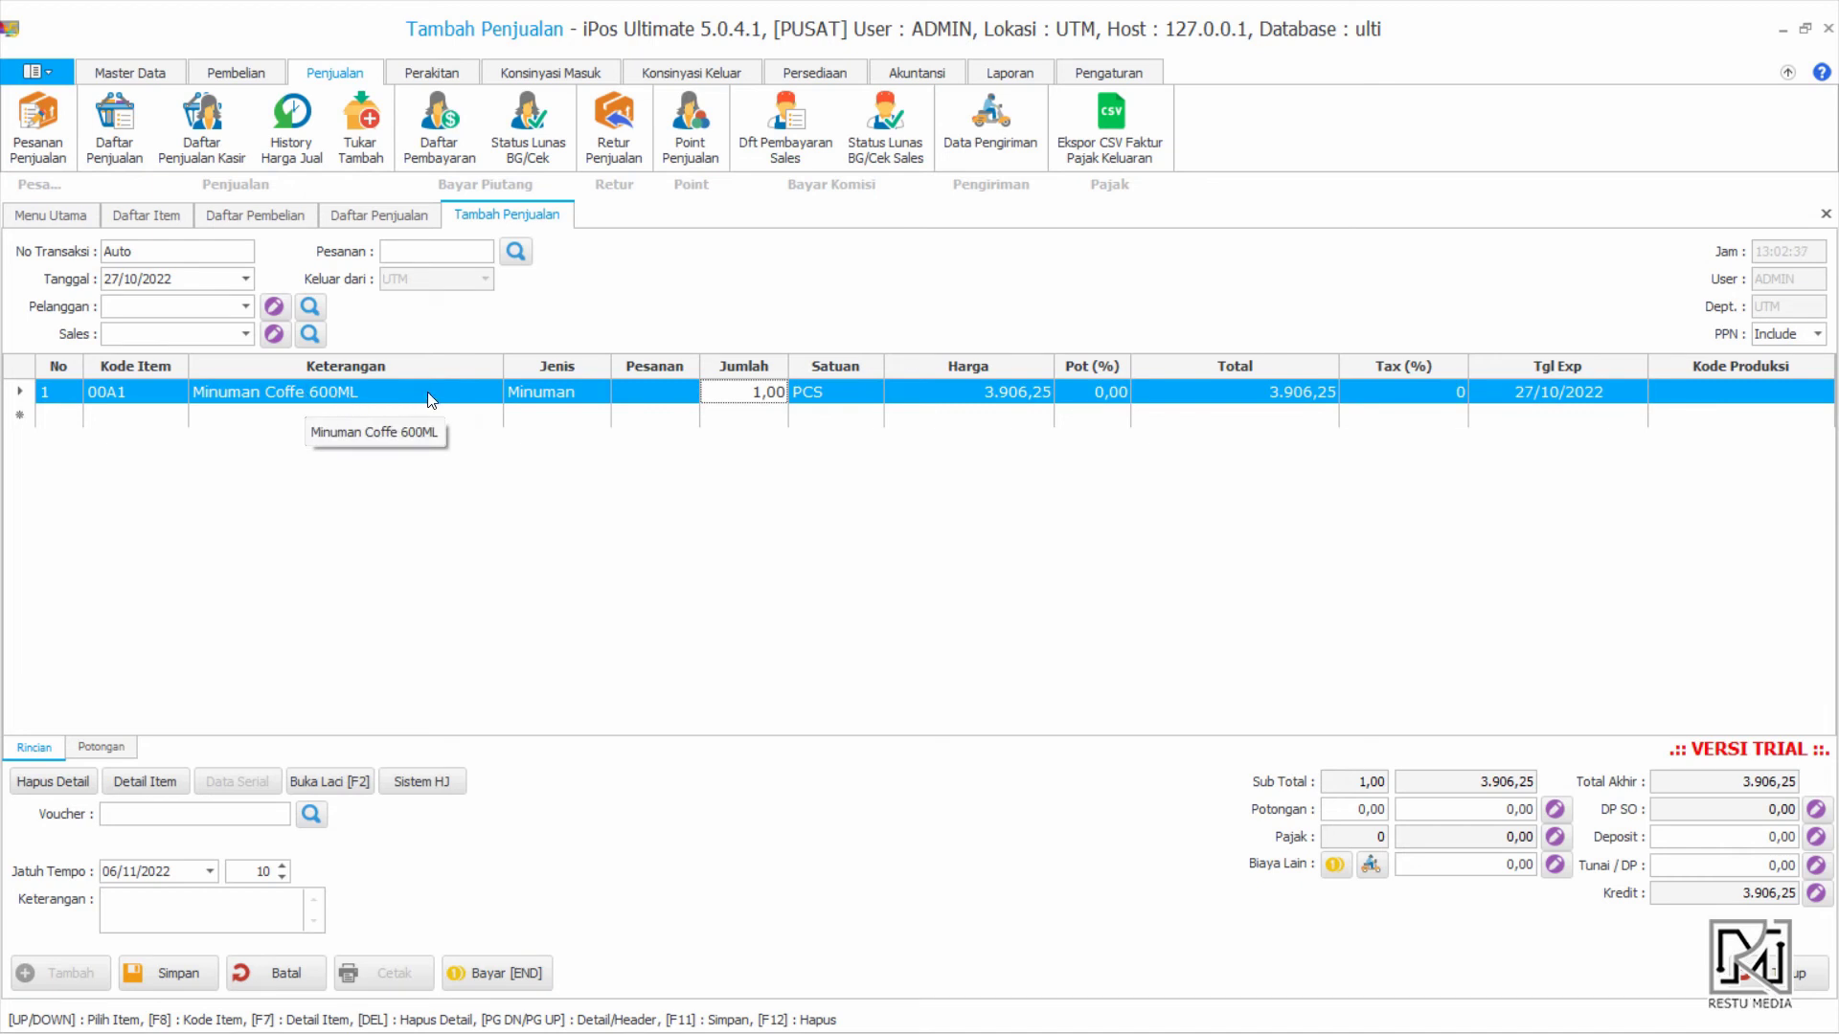
left_click(446, 795)
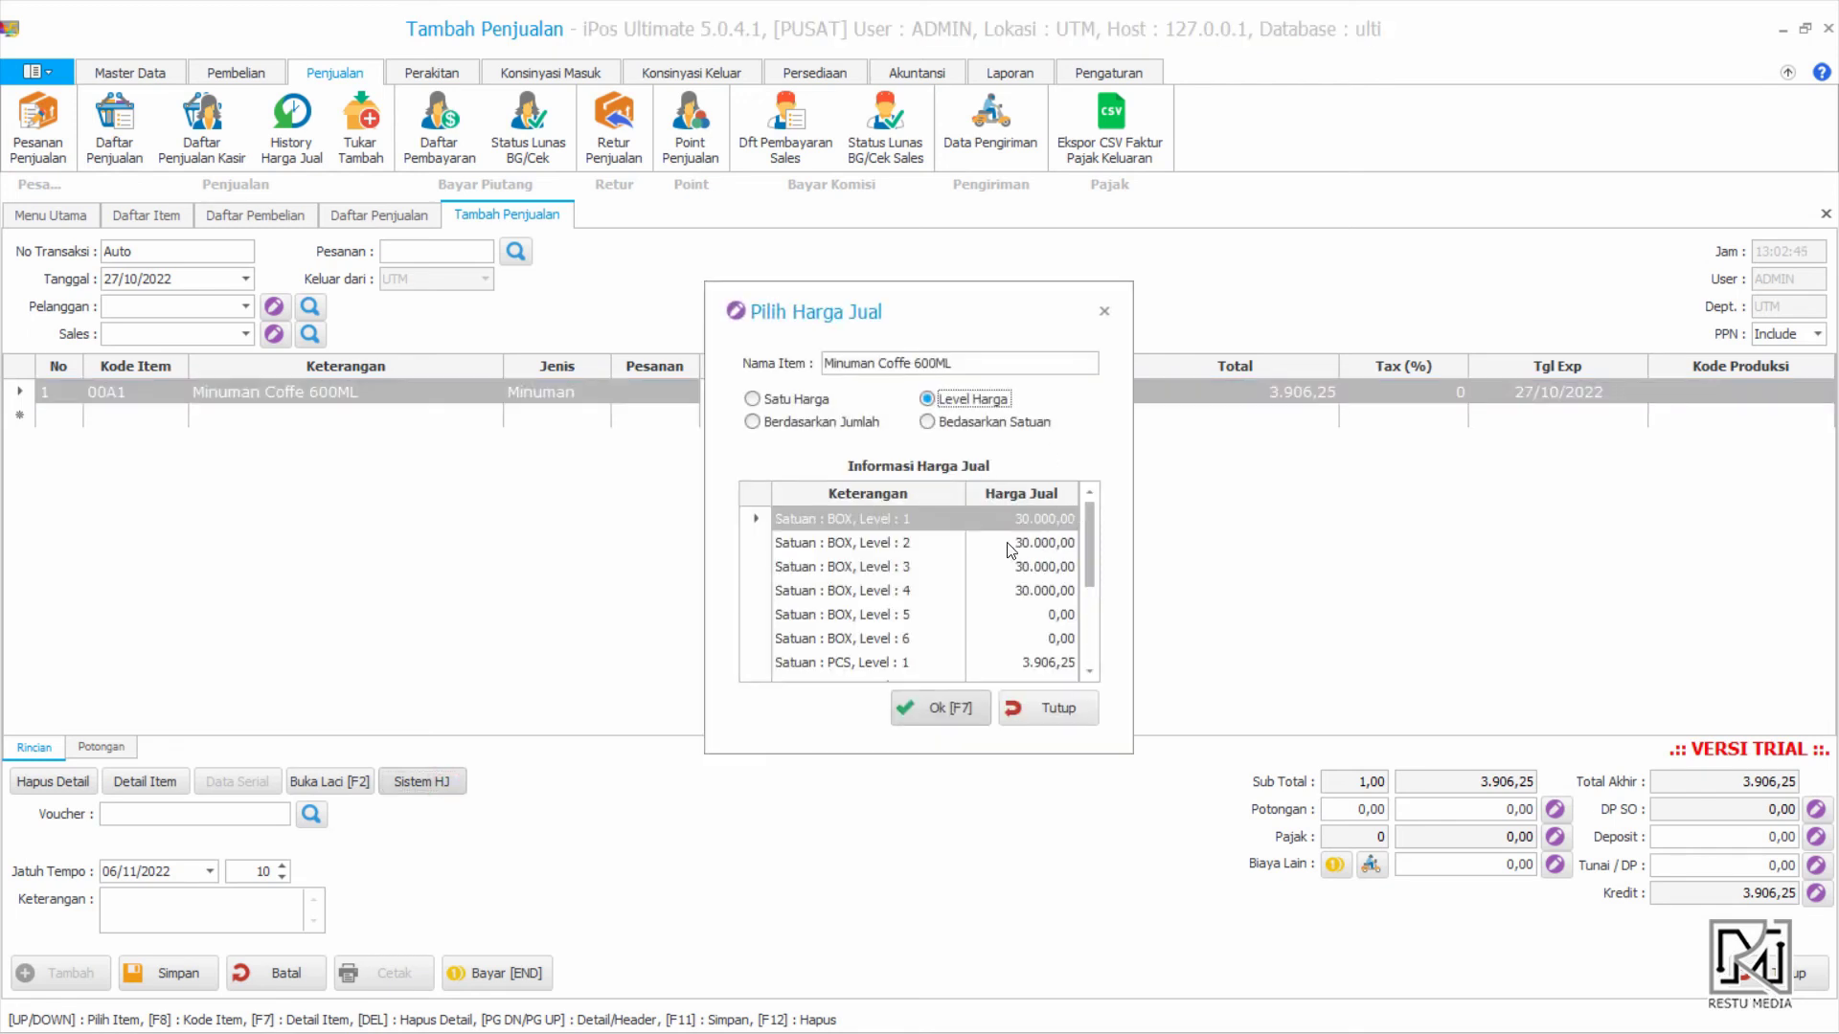
left_click(953, 426)
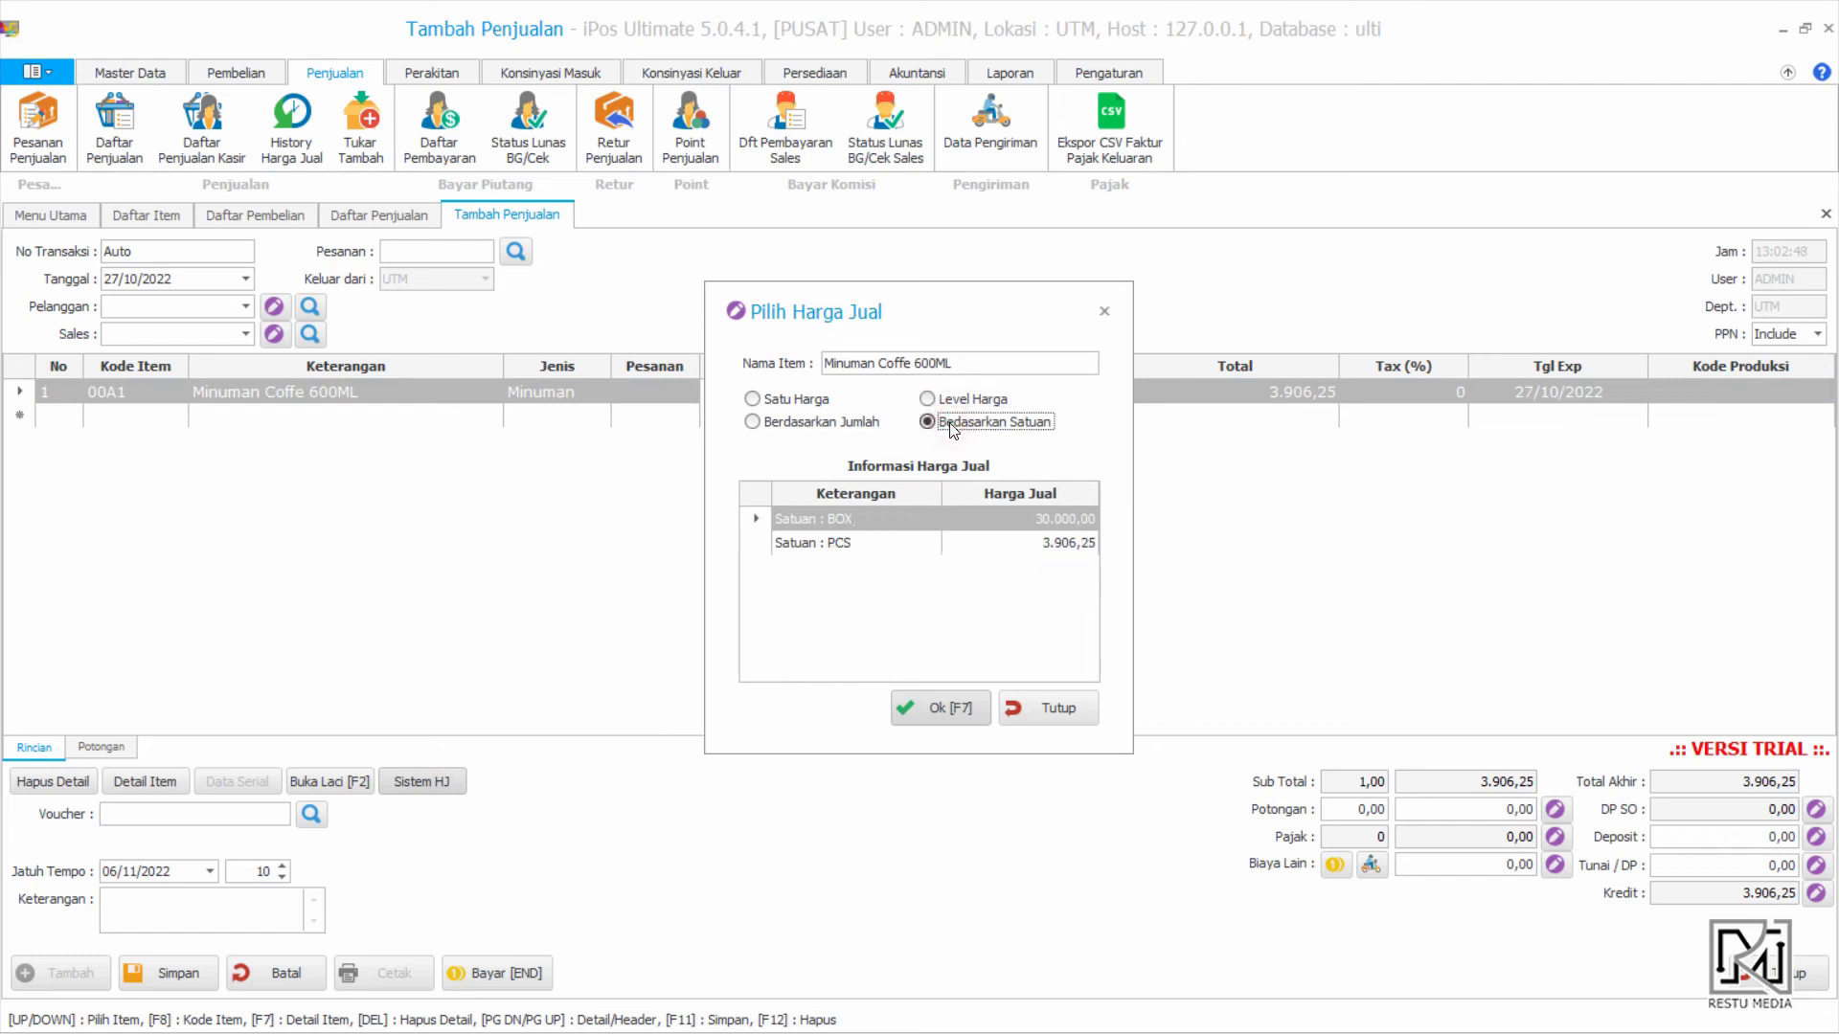
left_click(874, 548)
left_click(939, 708)
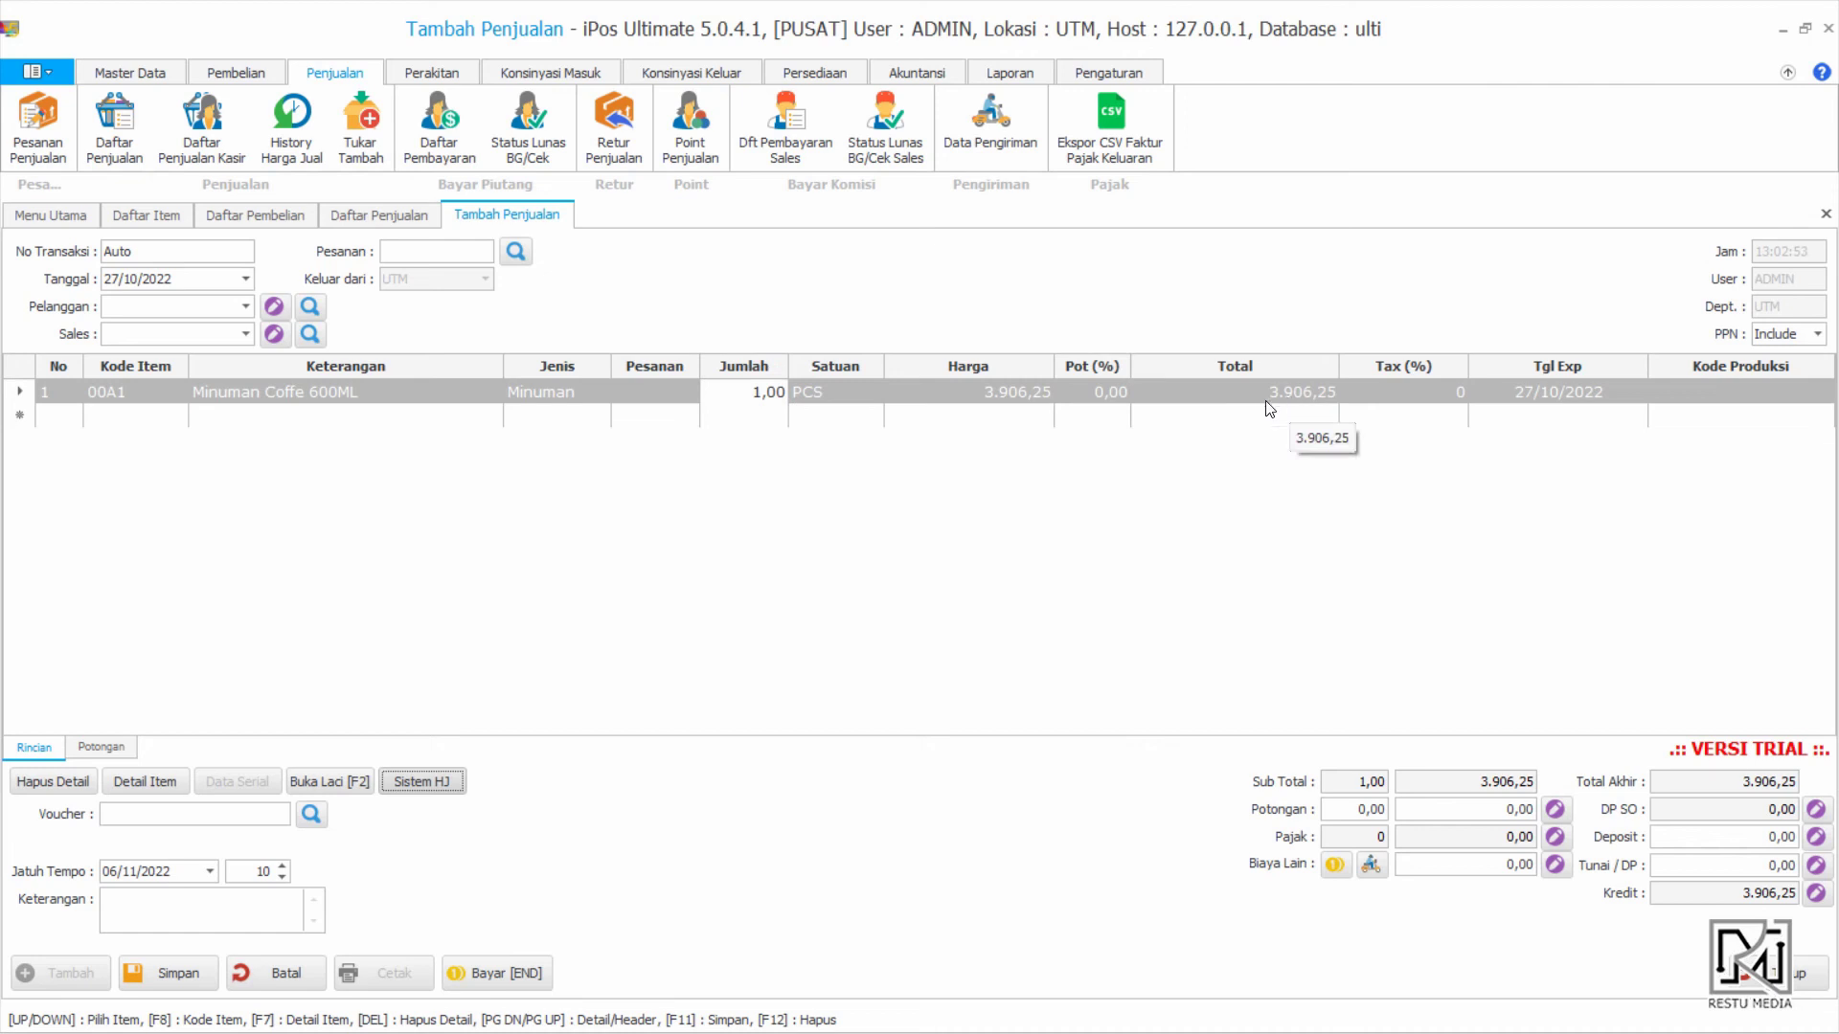
Test the unit-based price on the sale line with a quantity of 6 PCS, followed by 11 PCS
left_click(756, 397)
type("6")
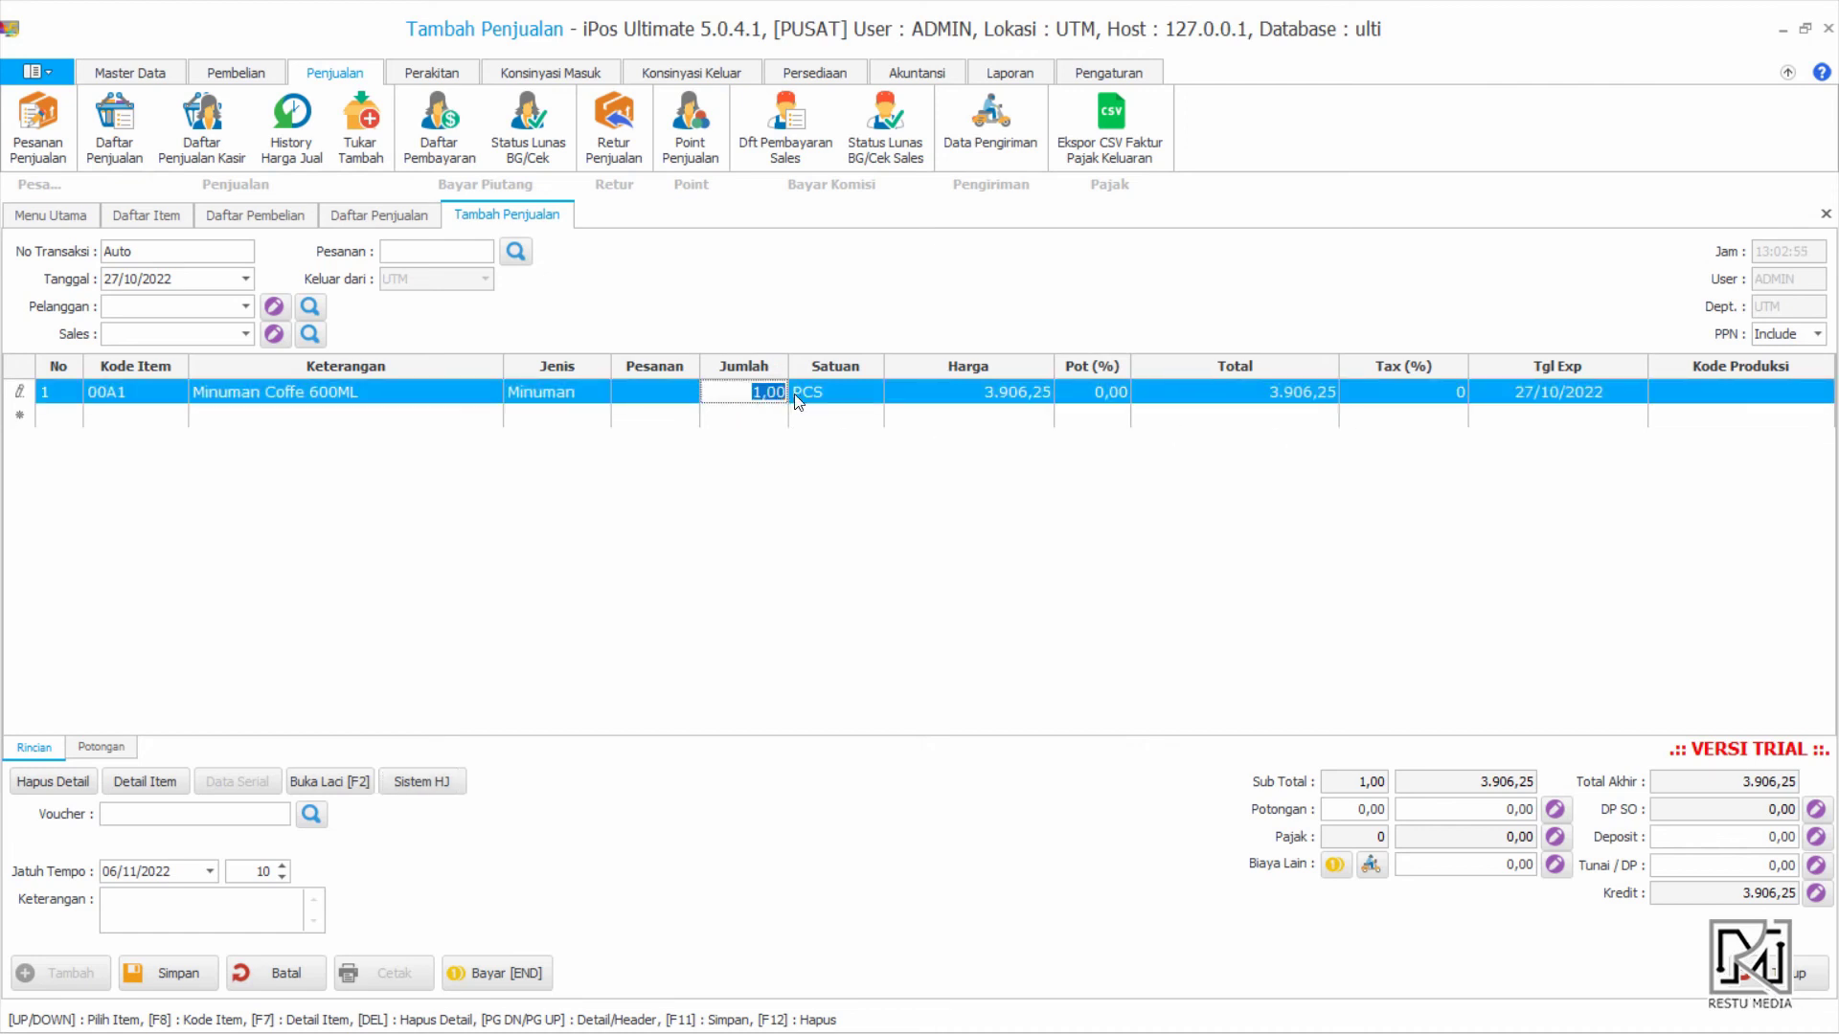
left_click(821, 498)
left_click(868, 509)
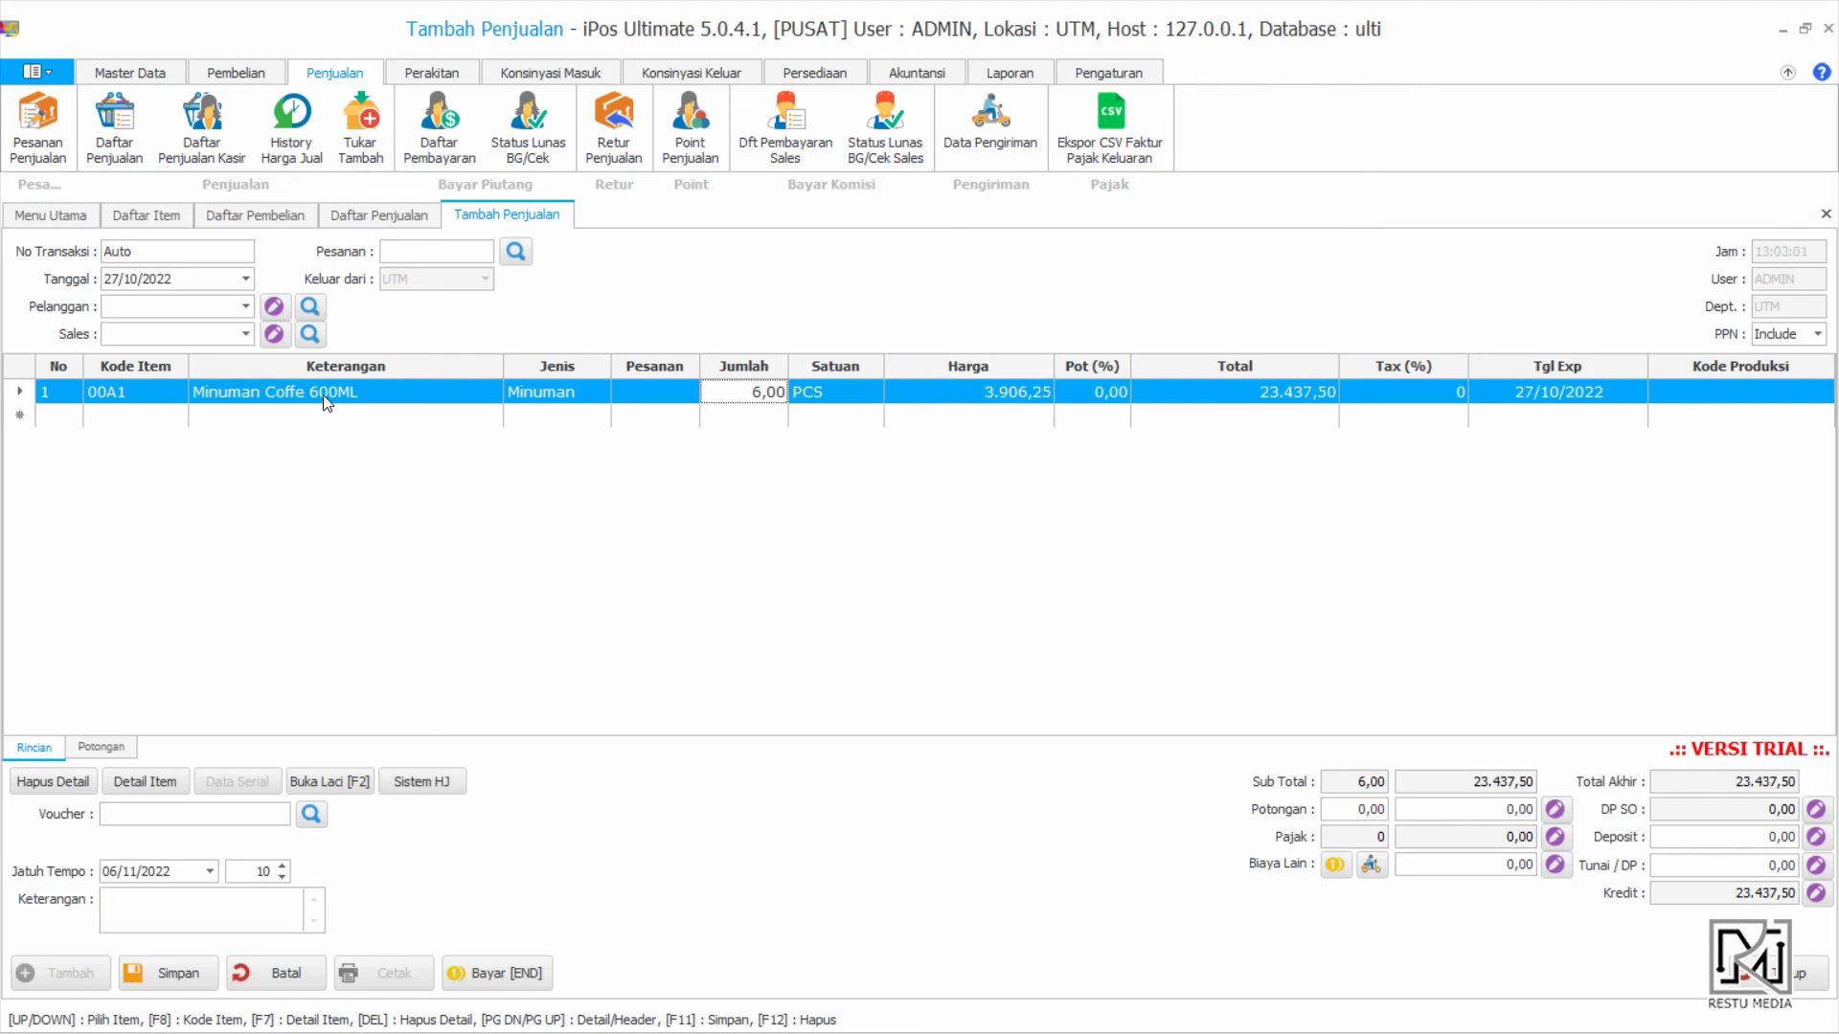
type("11")
key("Return")
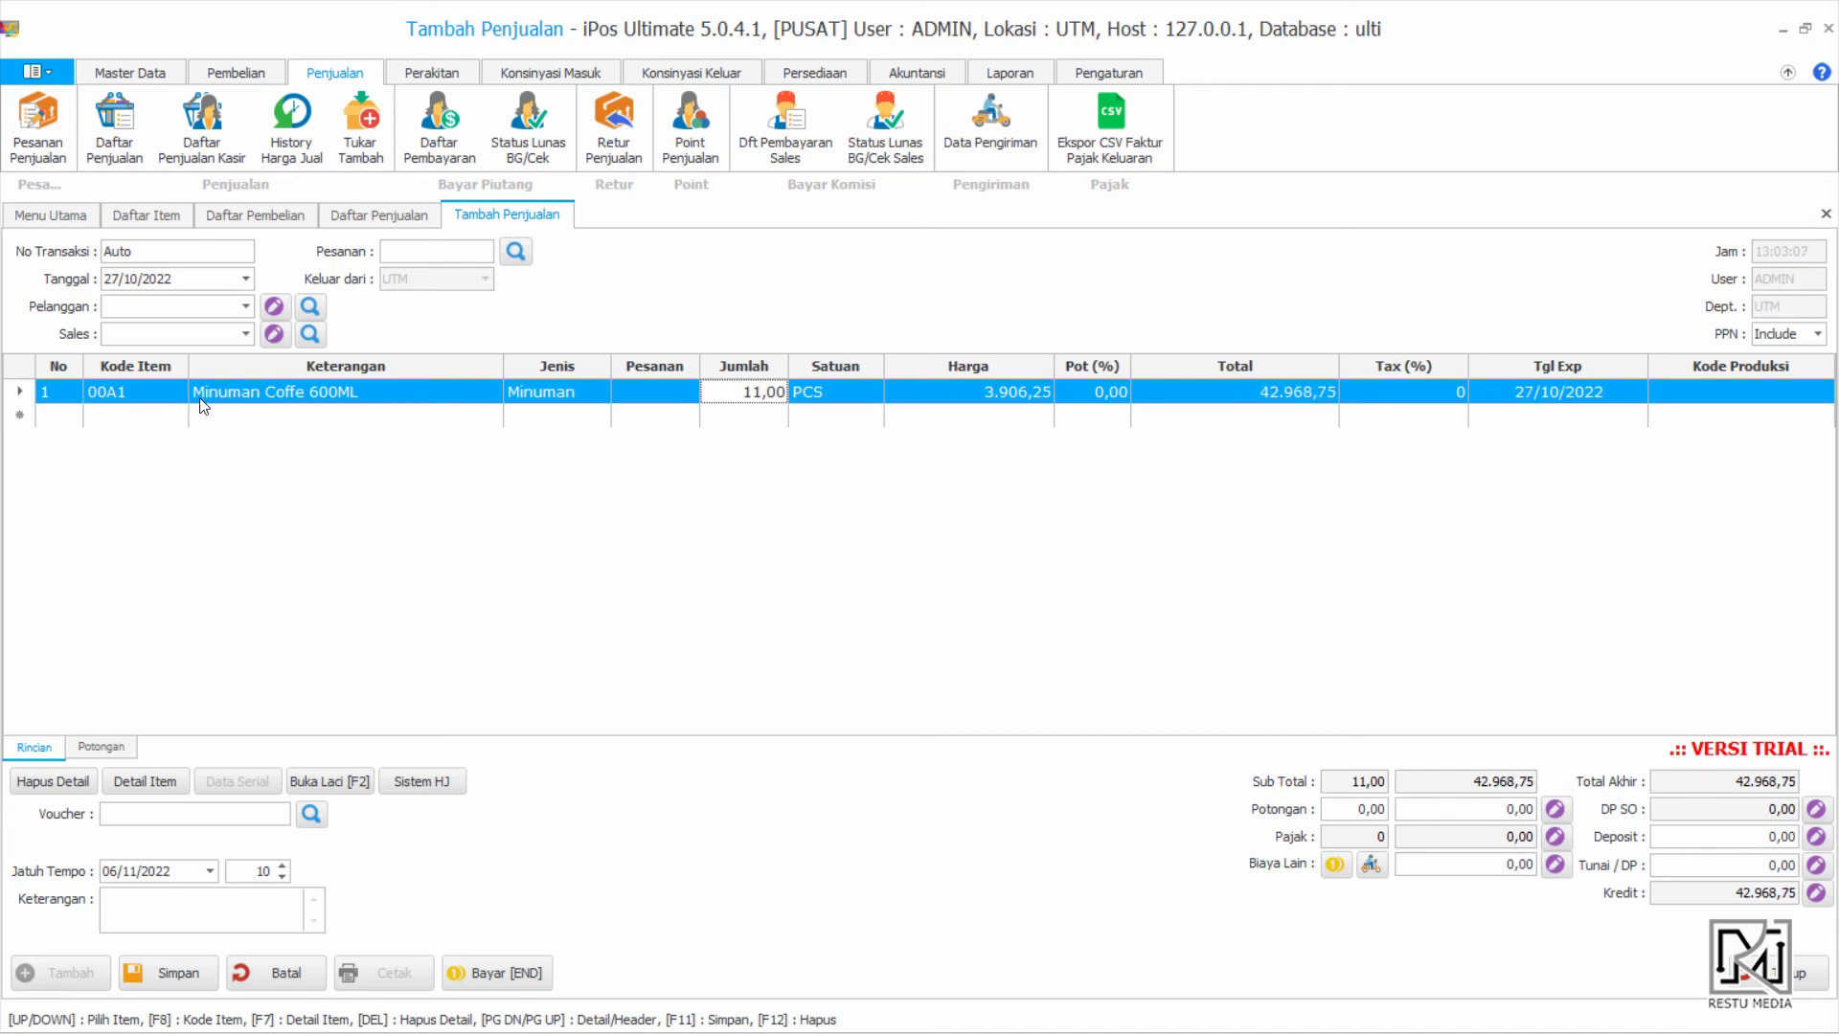
Switch the sale line to quantity-based pricing and apply the PCS price for quantities up to 15
left_click(423, 780)
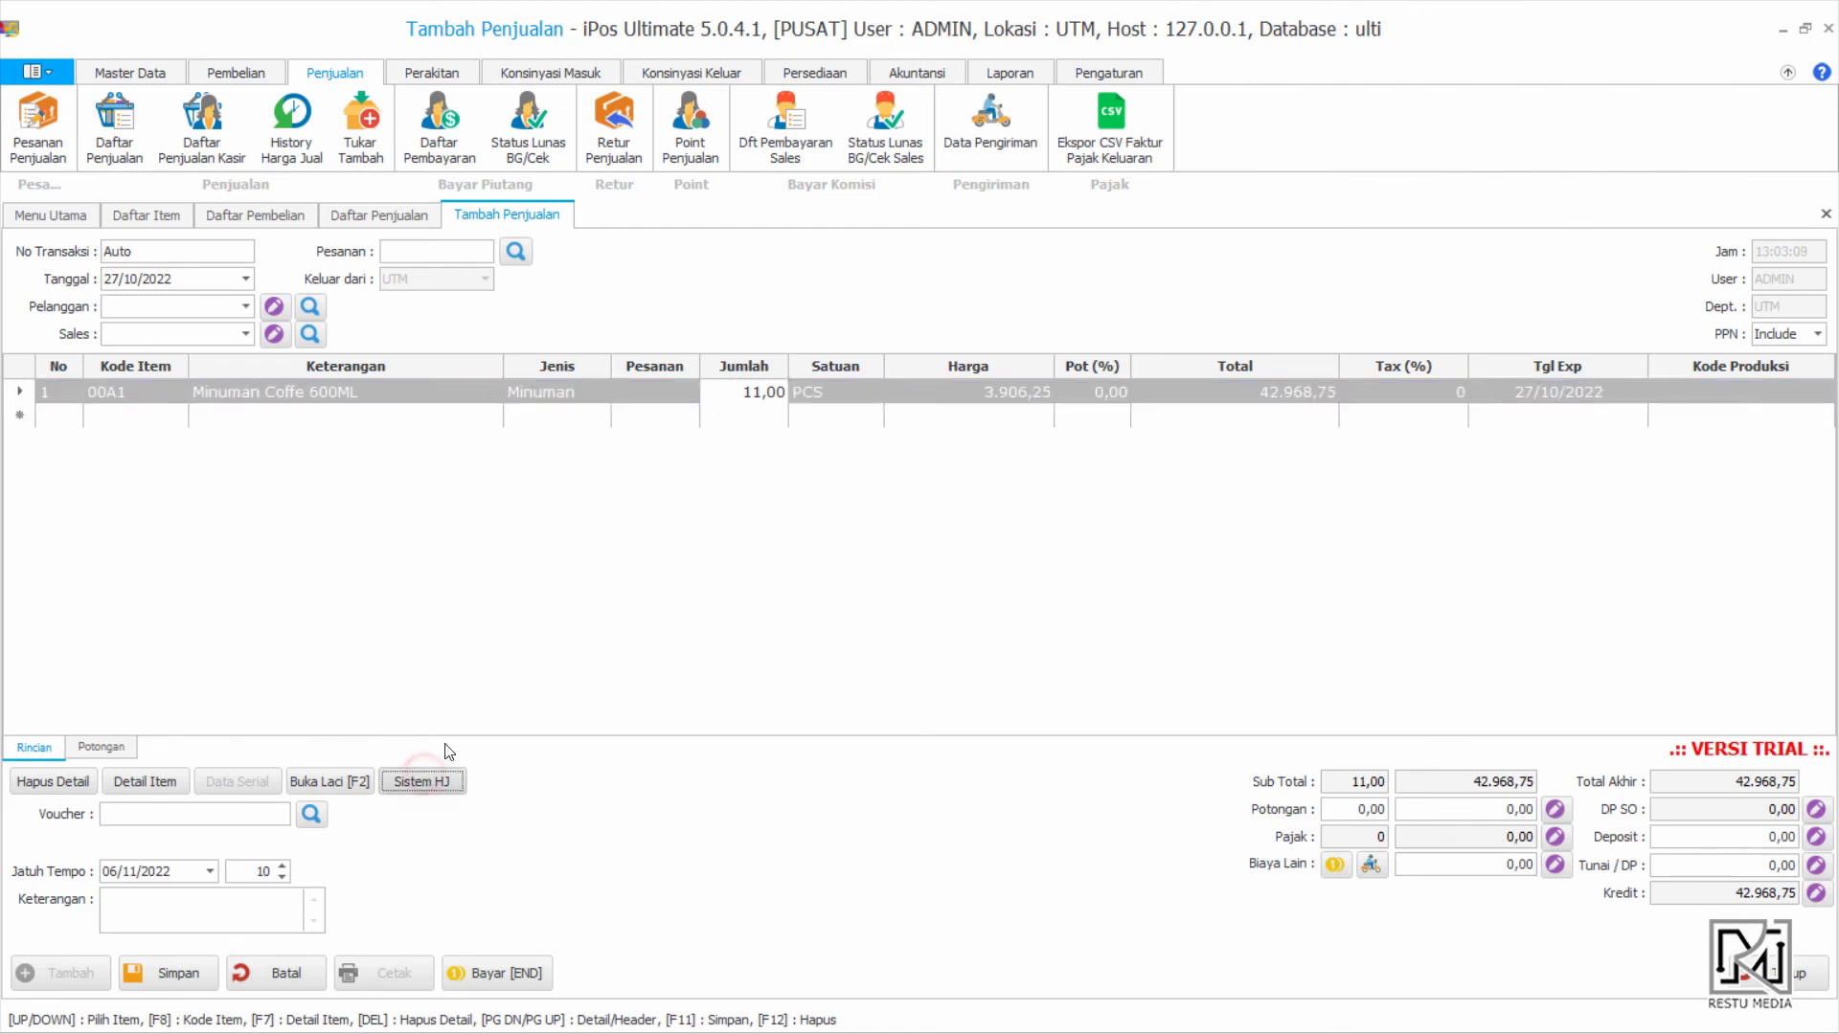
left_click(824, 430)
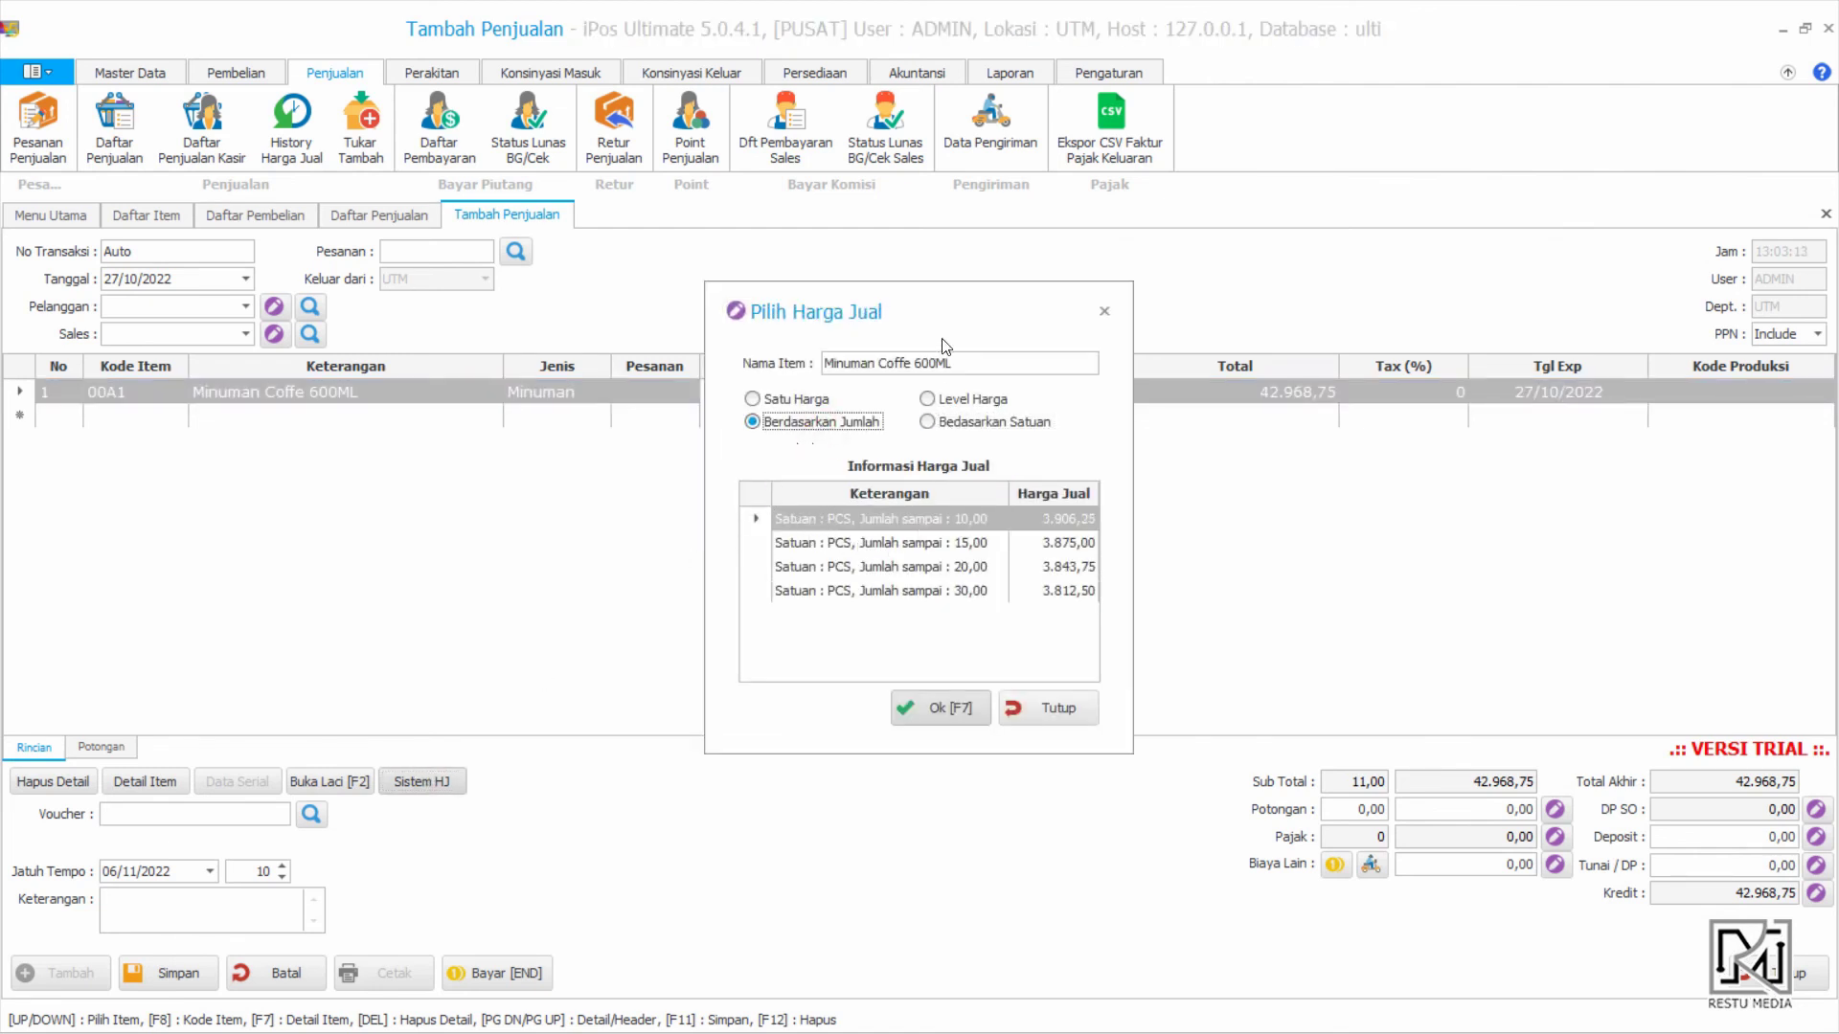
left_click_drag(949, 297, 406, 356)
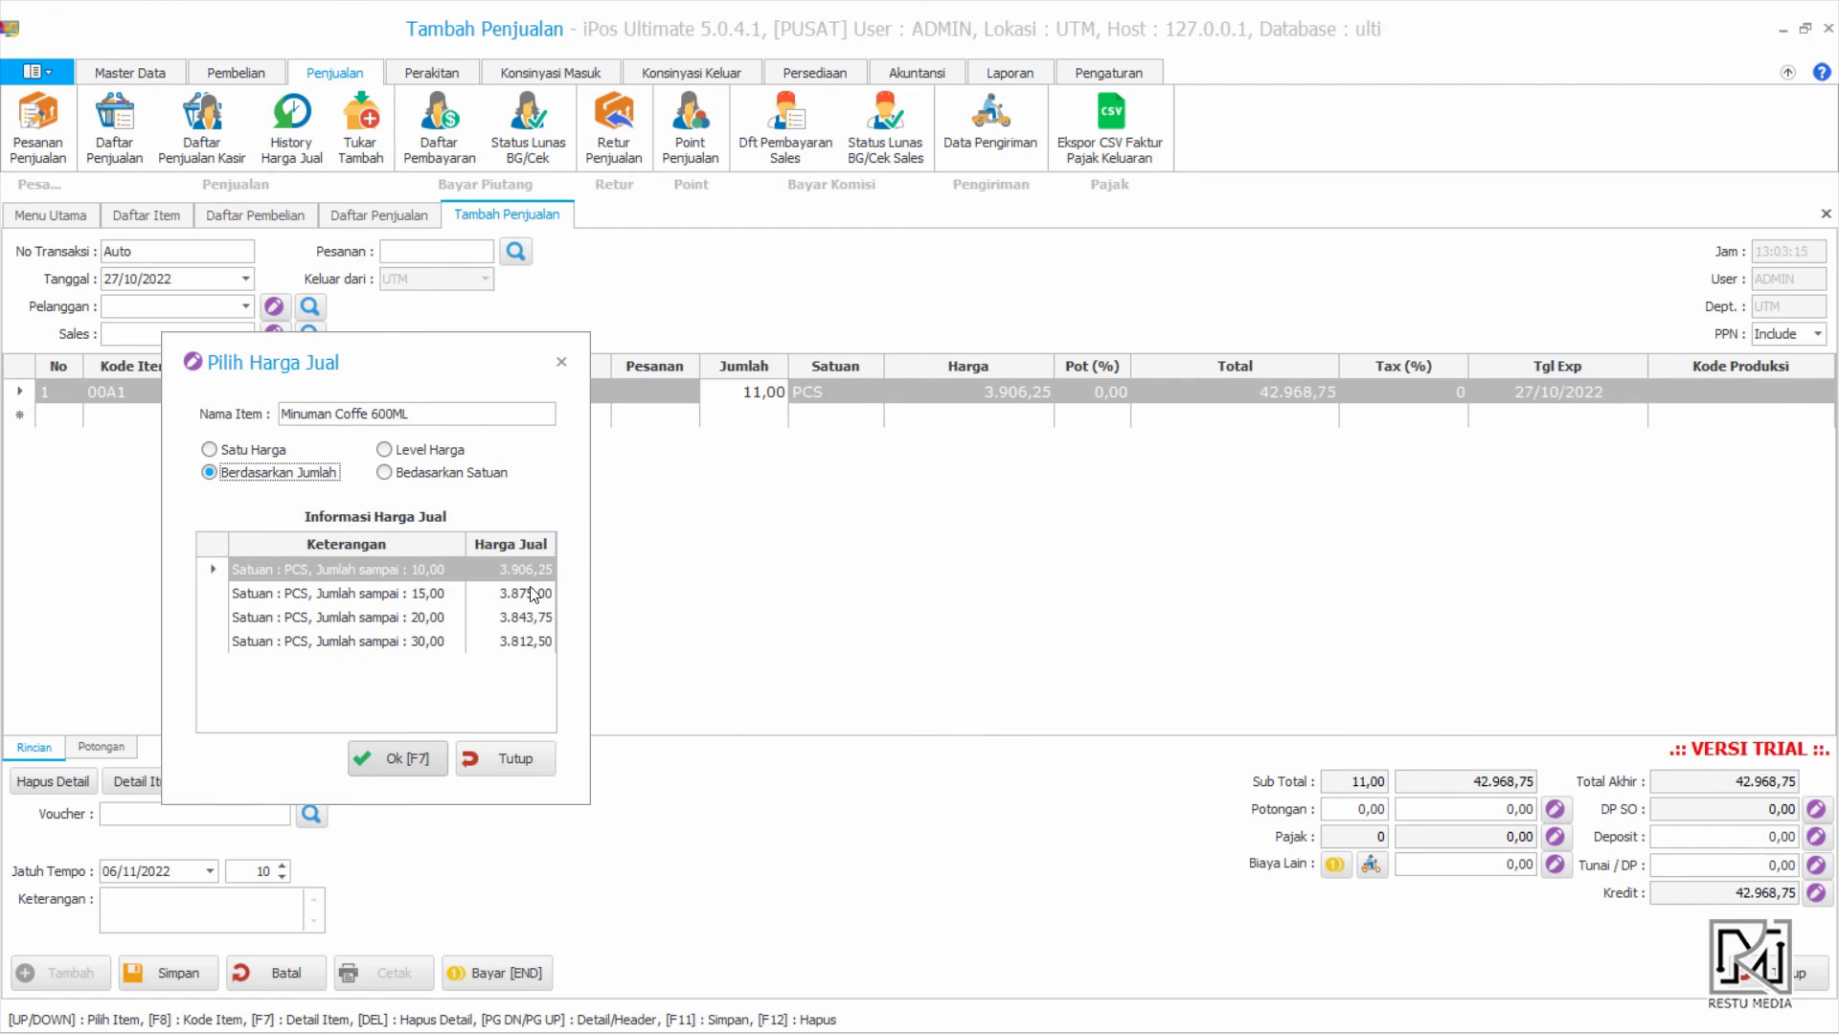
left_click(427, 596)
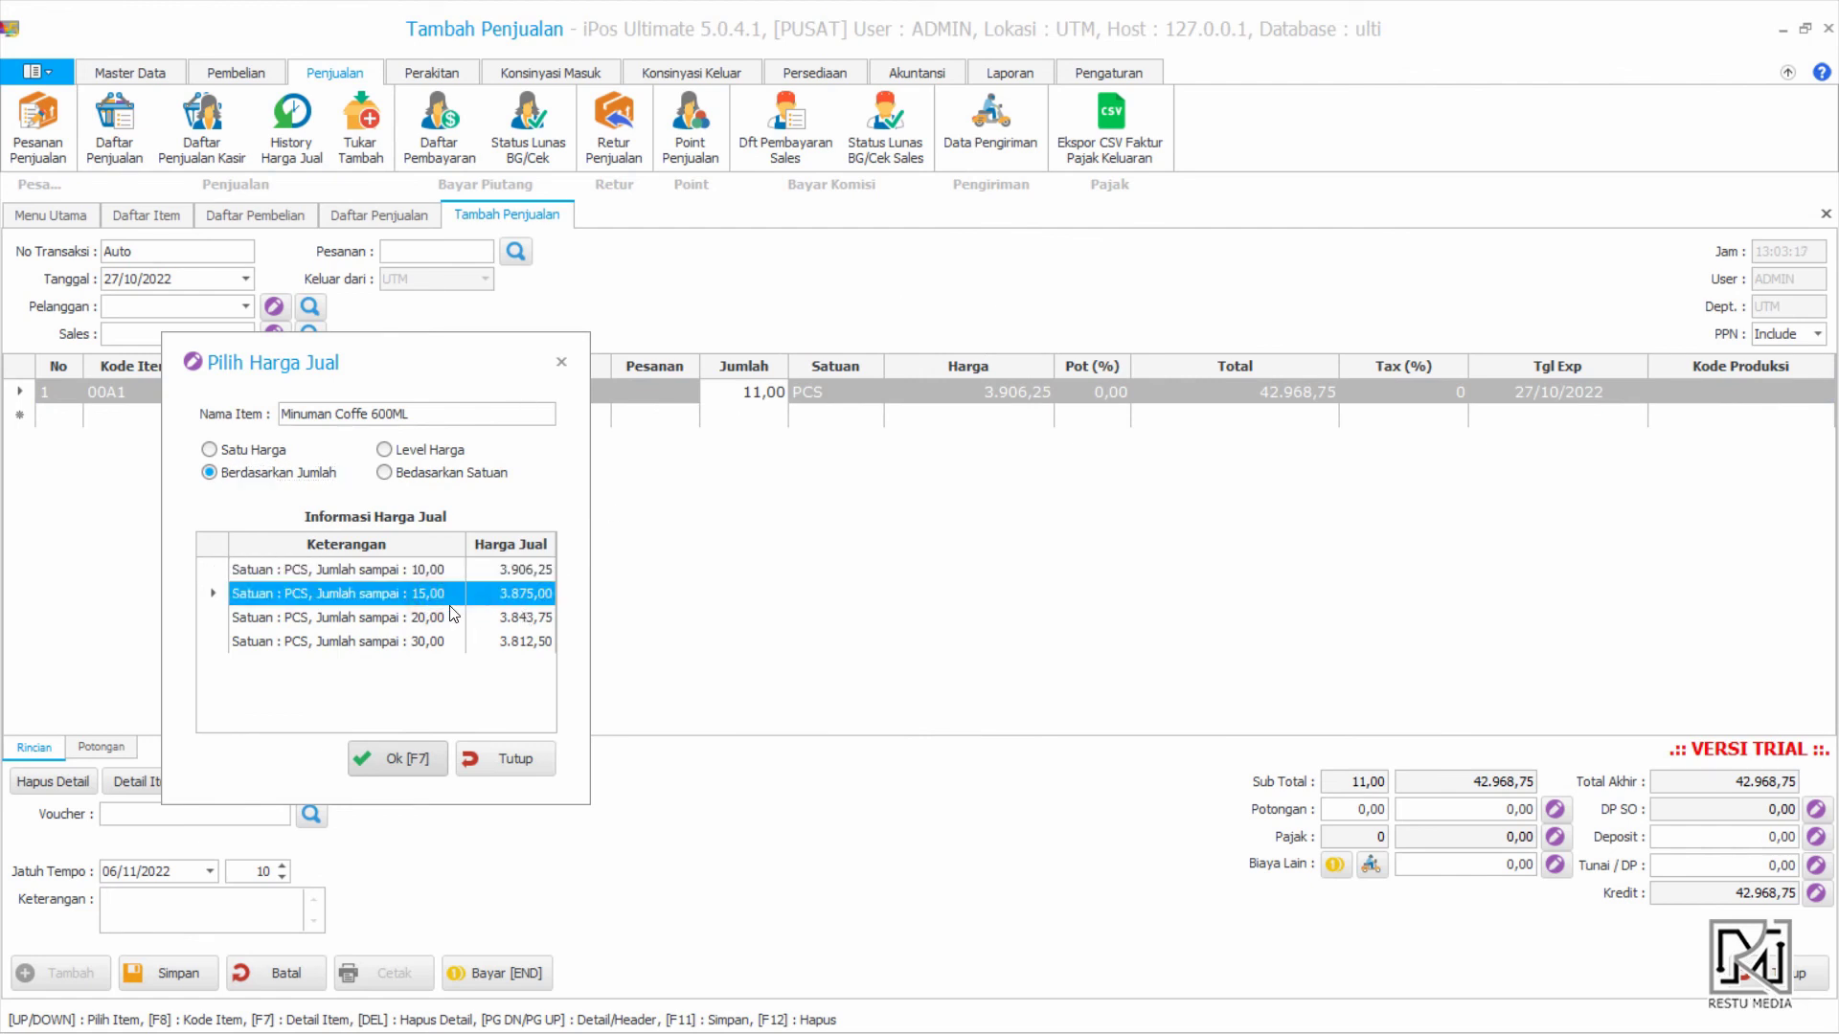
left_click(412, 758)
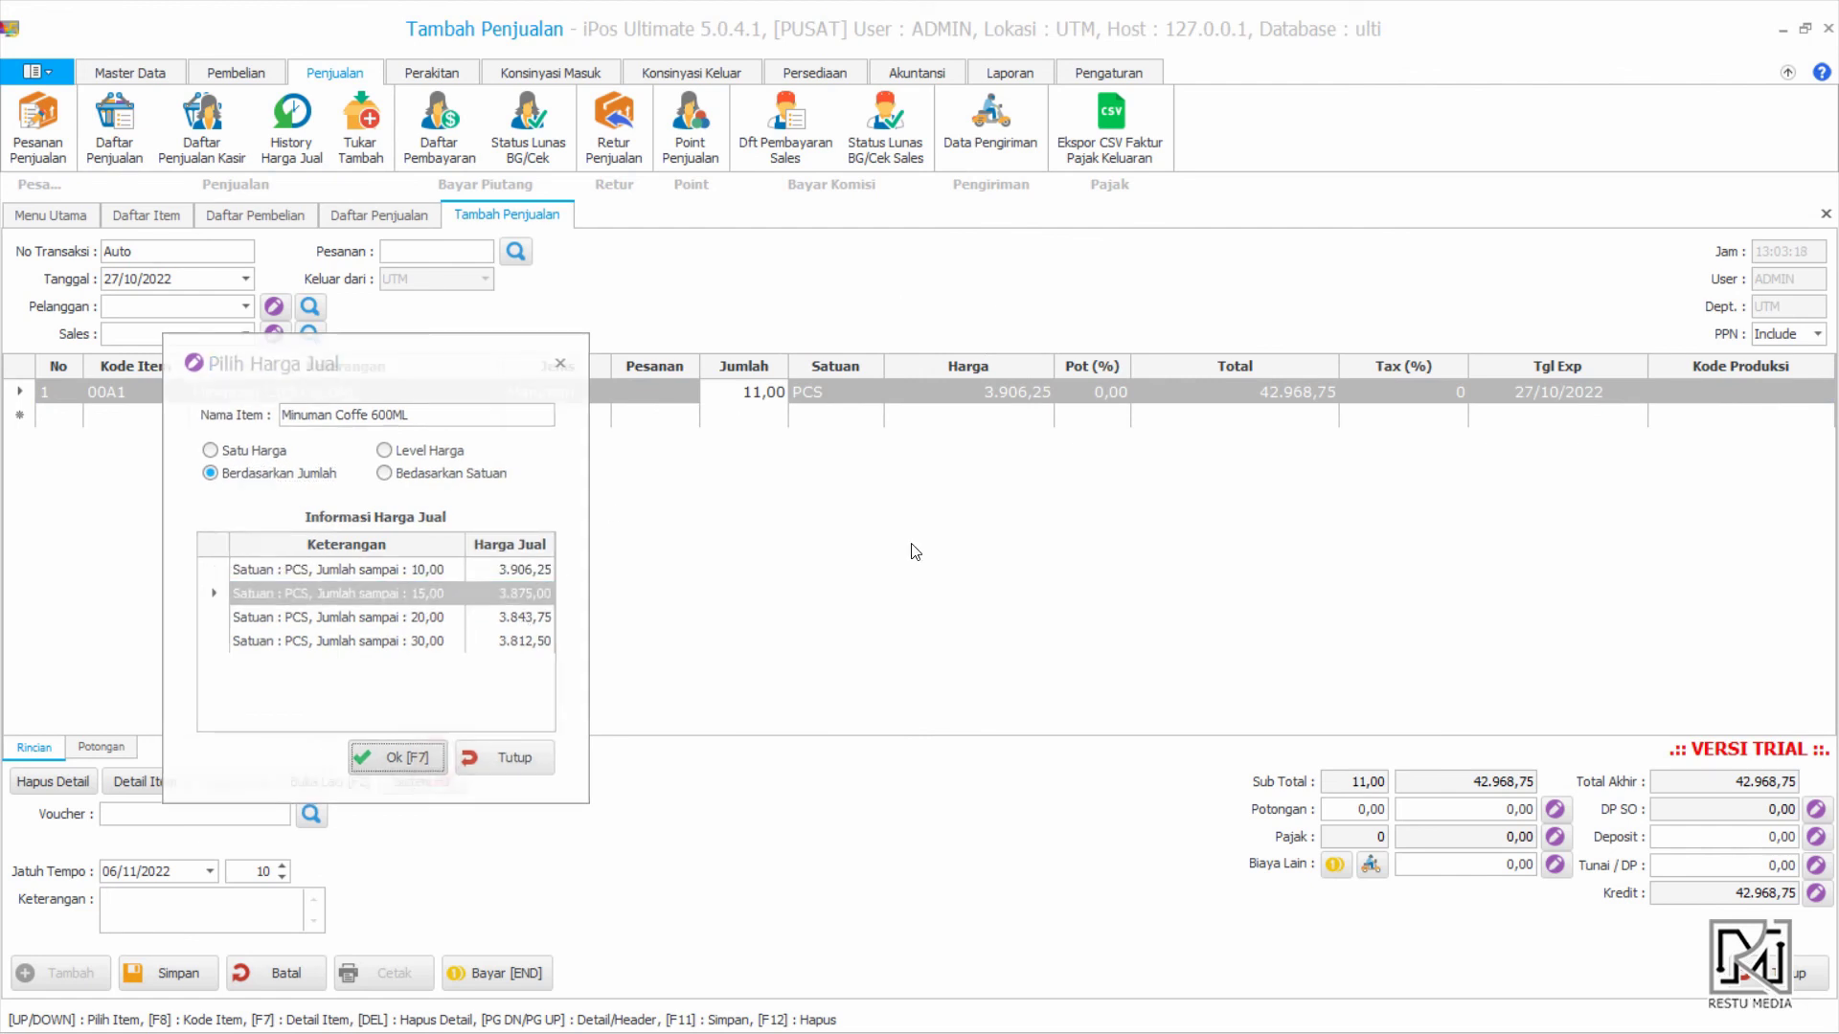
left_click(752, 400)
type("10")
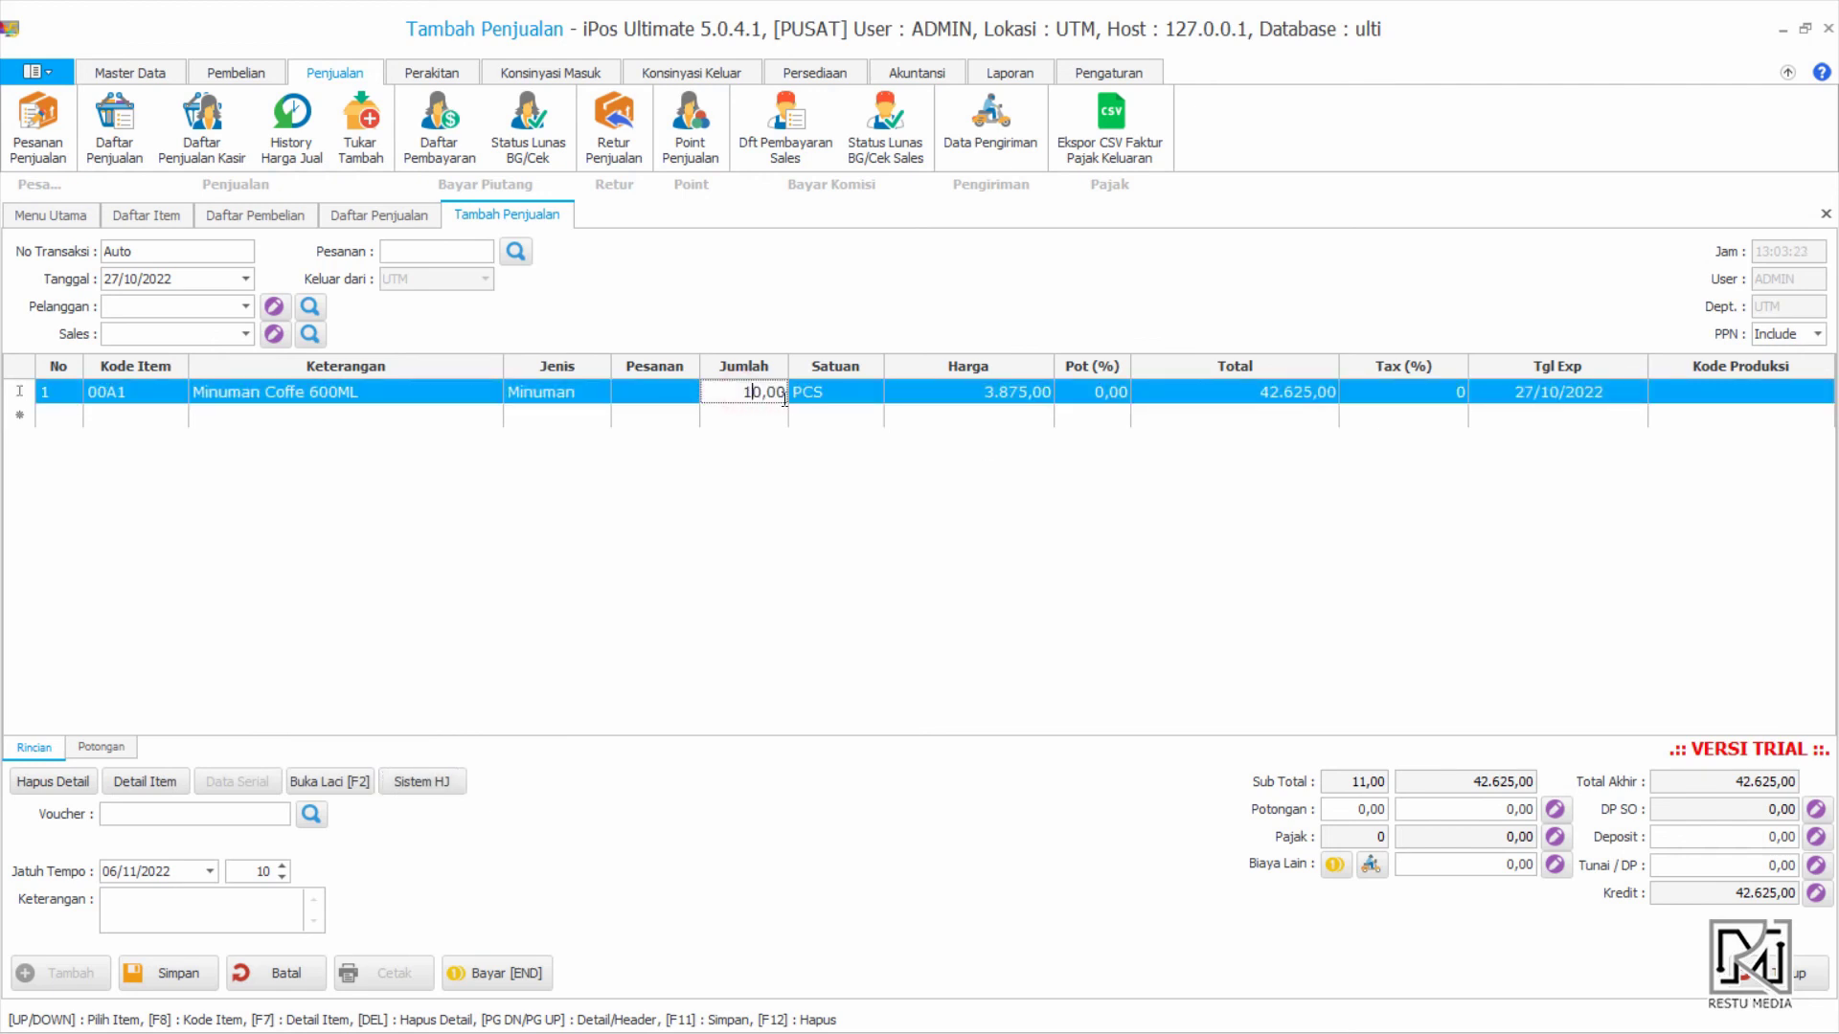
type("6")
key("Return")
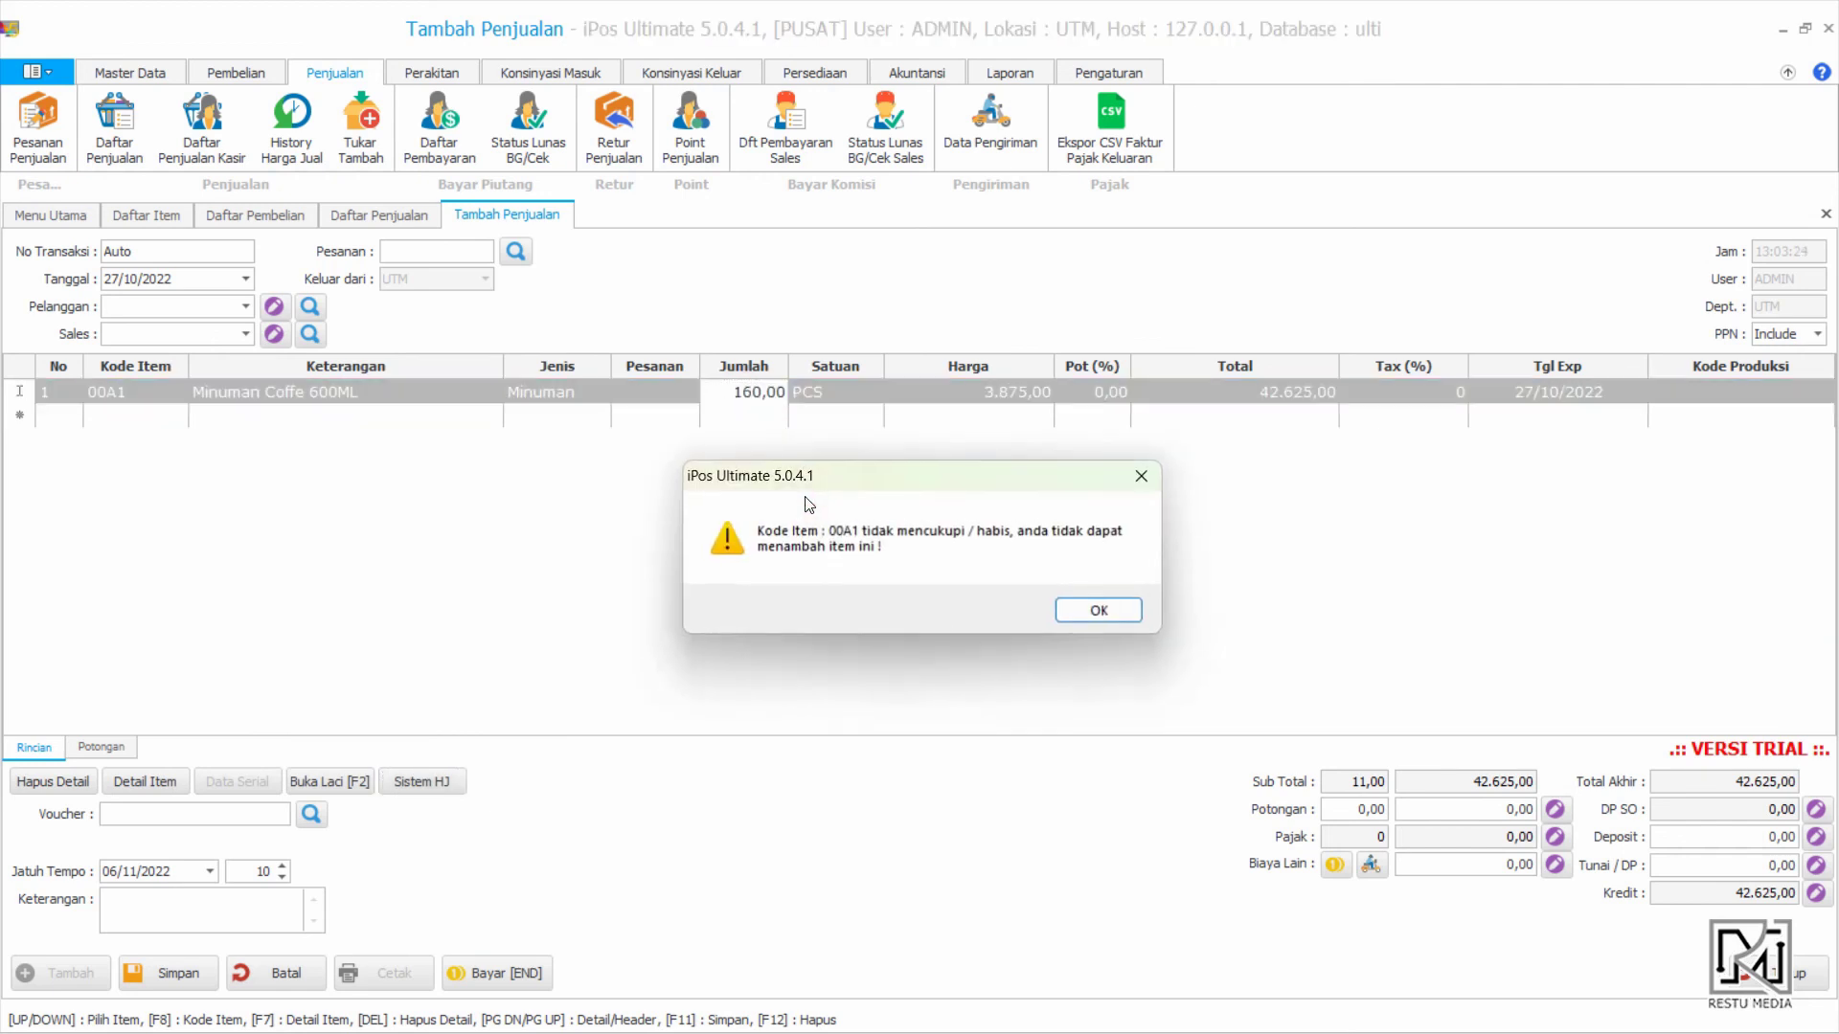
left_click(1099, 613)
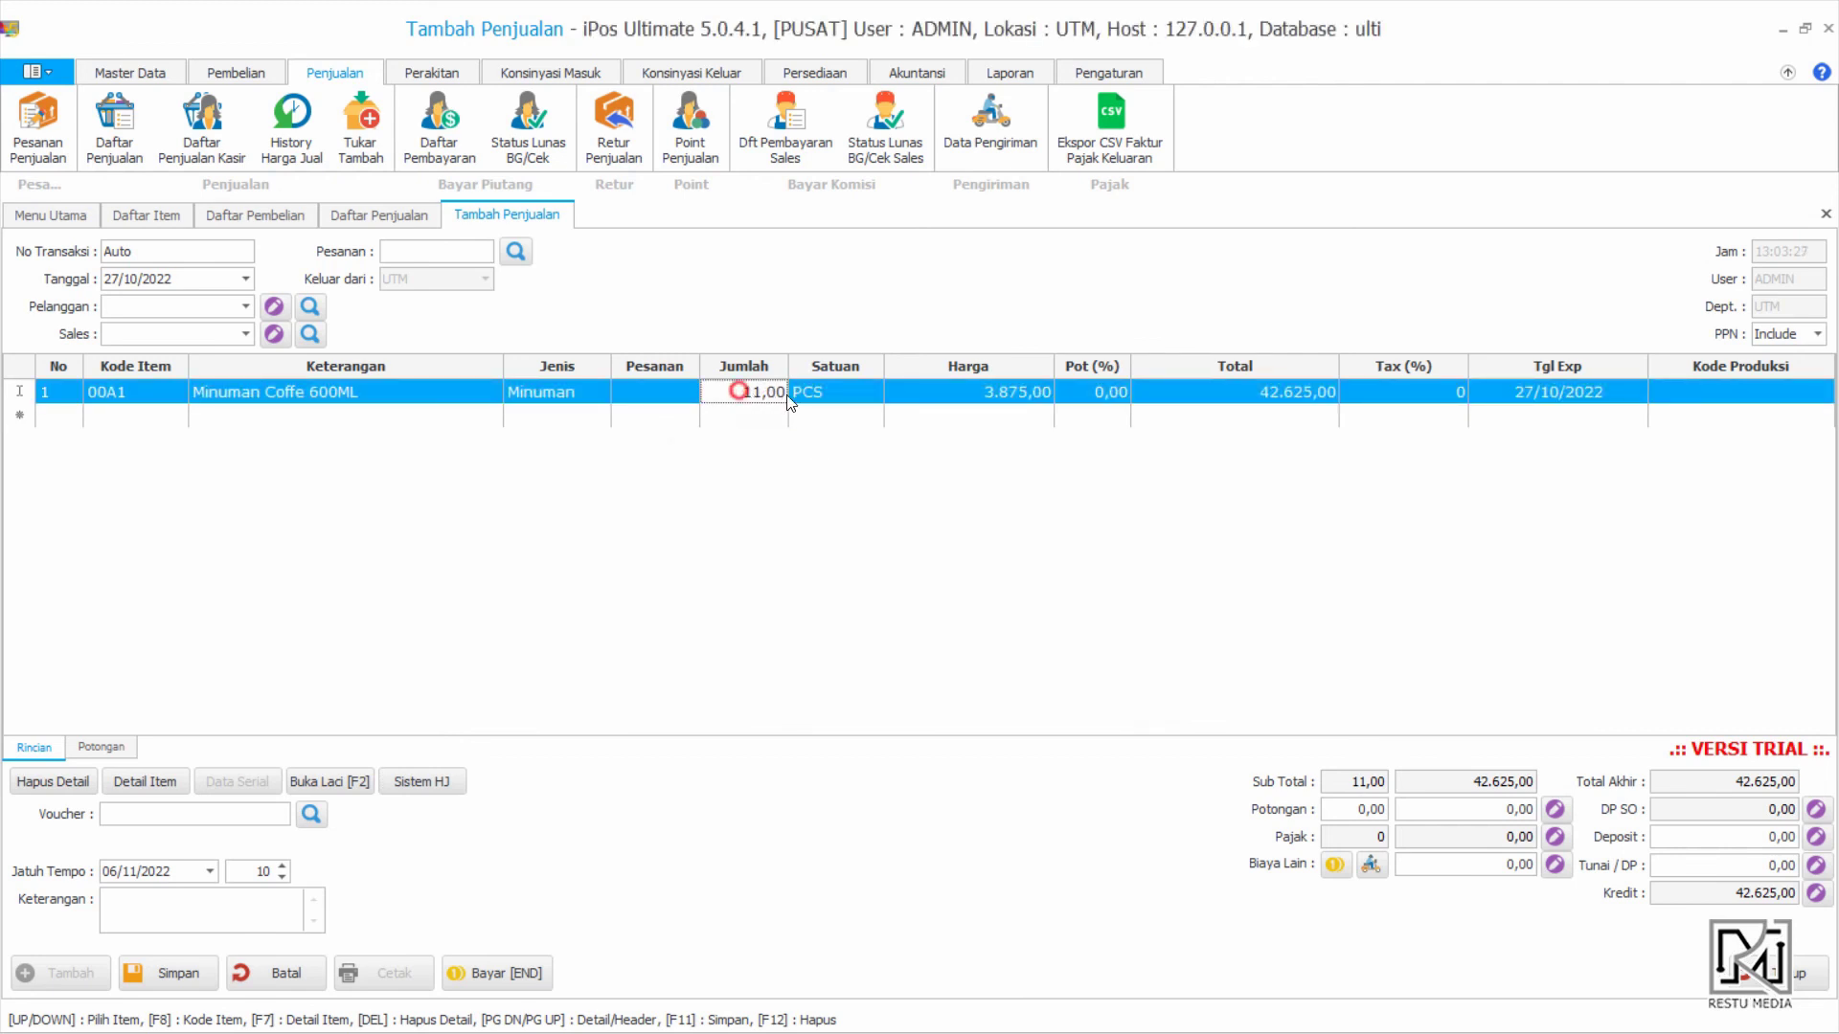
Set the quantity of the Minuman Coffe 600ML sale line to 16 PCS
type("6")
key("Return")
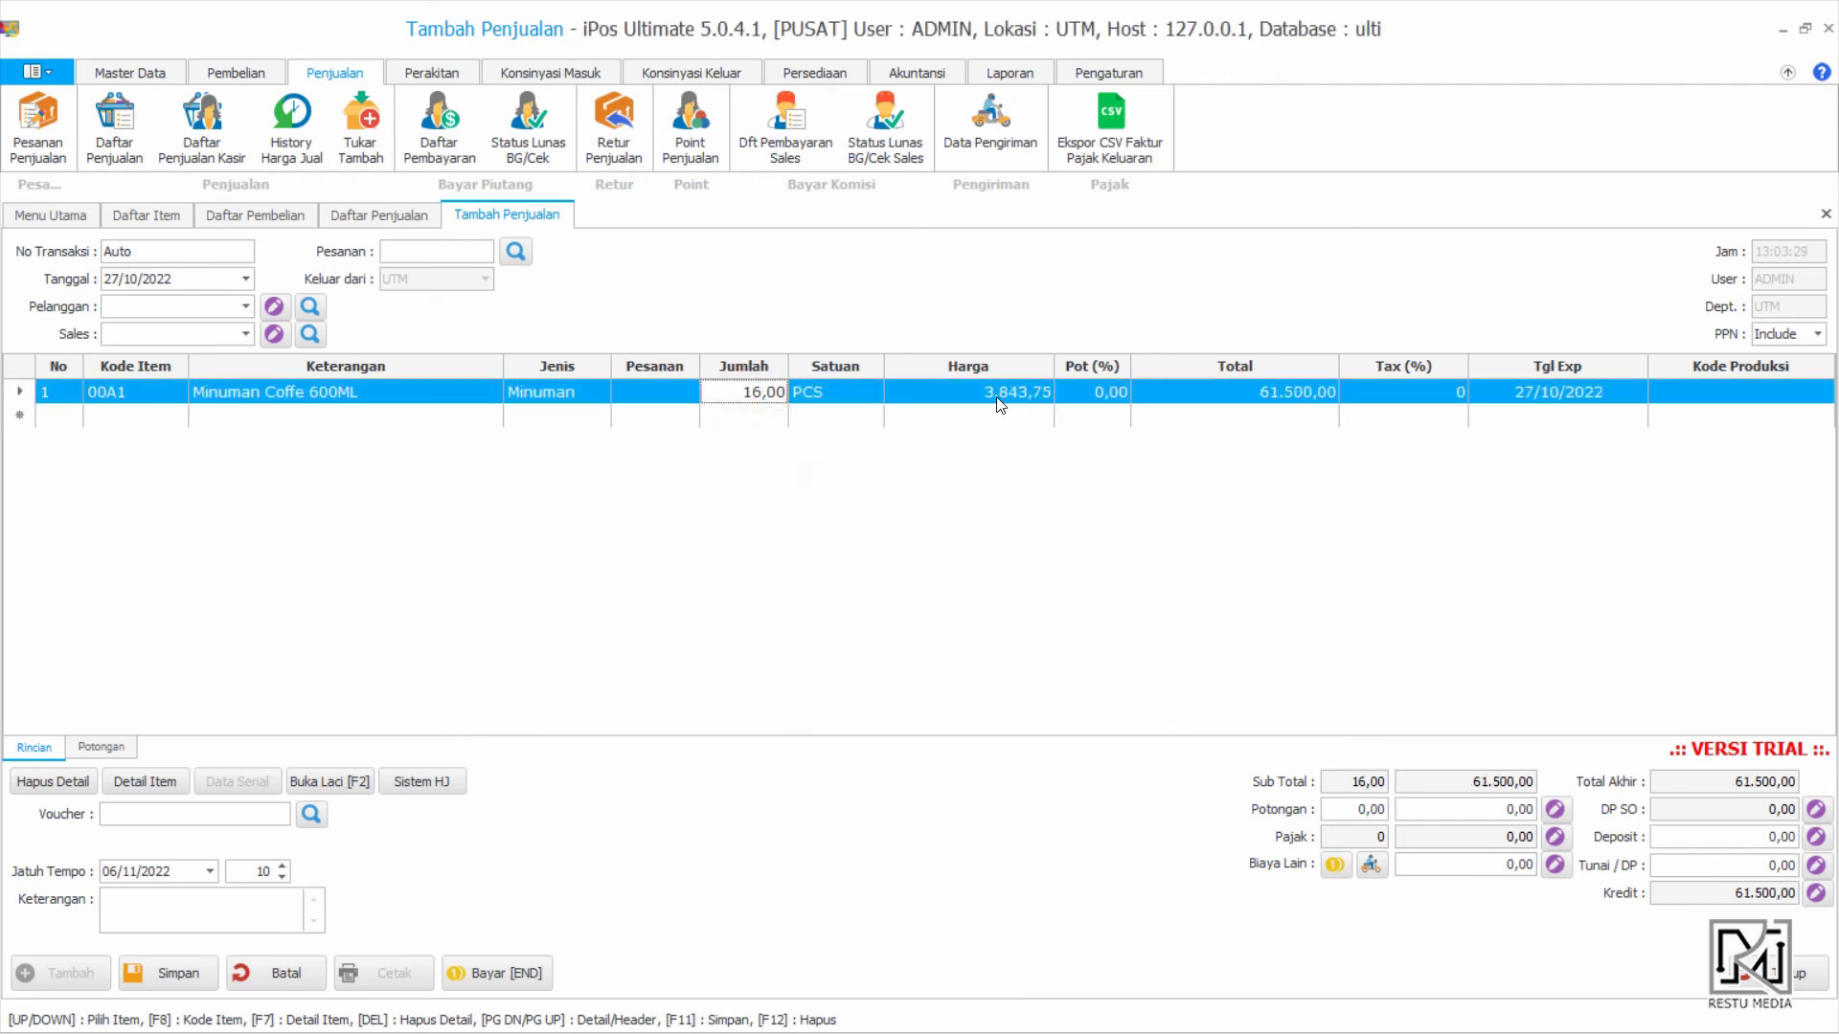